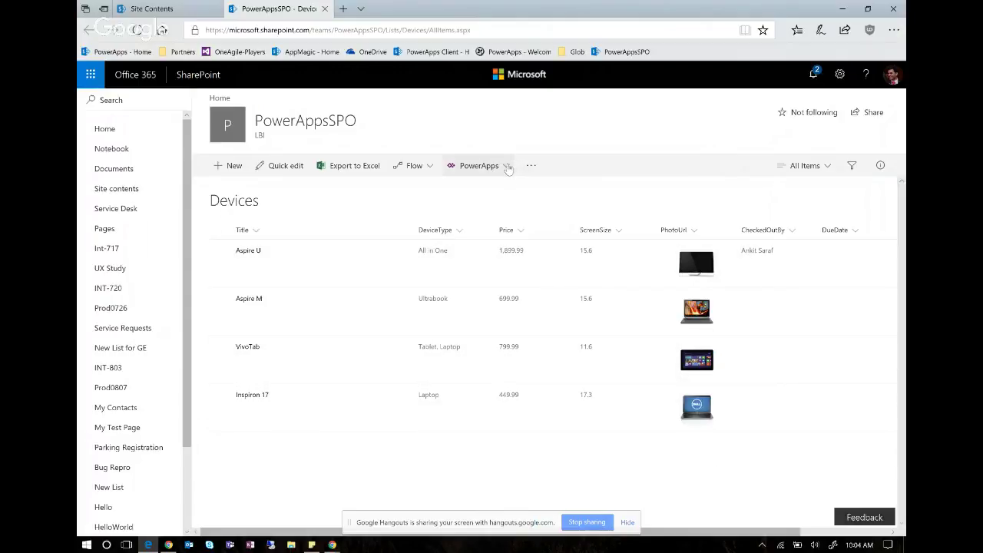
# Step: Open the Aspire U item from the Devices list and start customizing its form in PowerApps
pyautogui.click(248, 251)
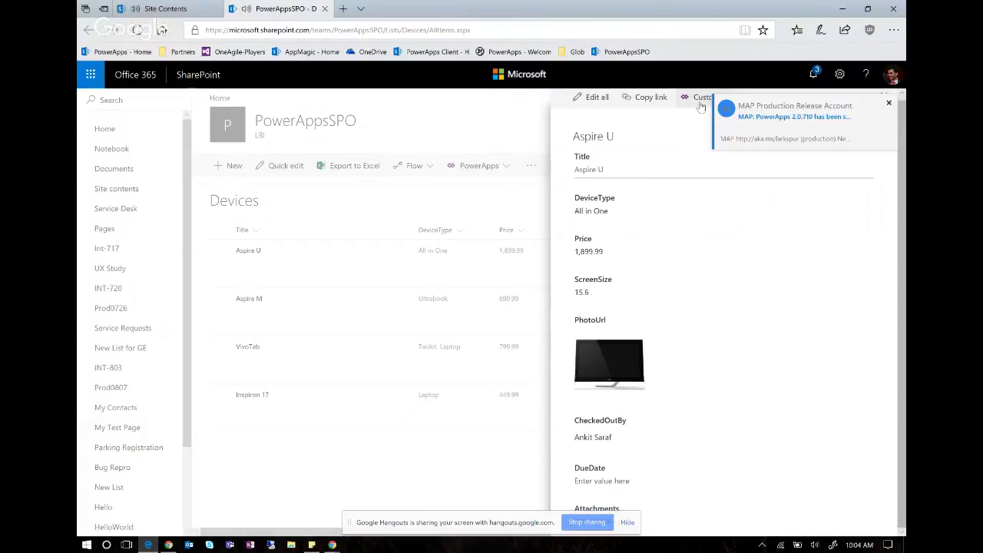
pyautogui.click(889, 102)
pyautogui.click(887, 98)
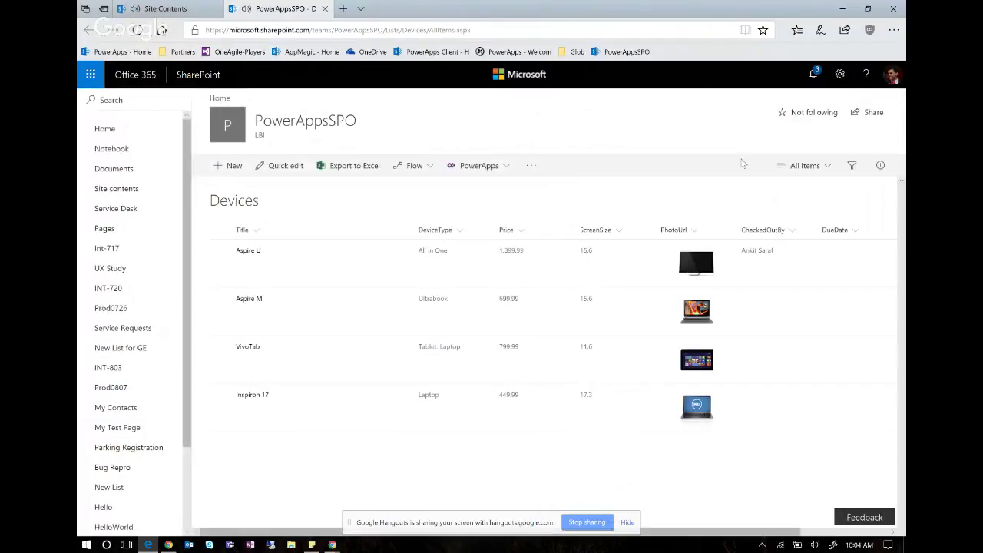
pyautogui.click(250, 254)
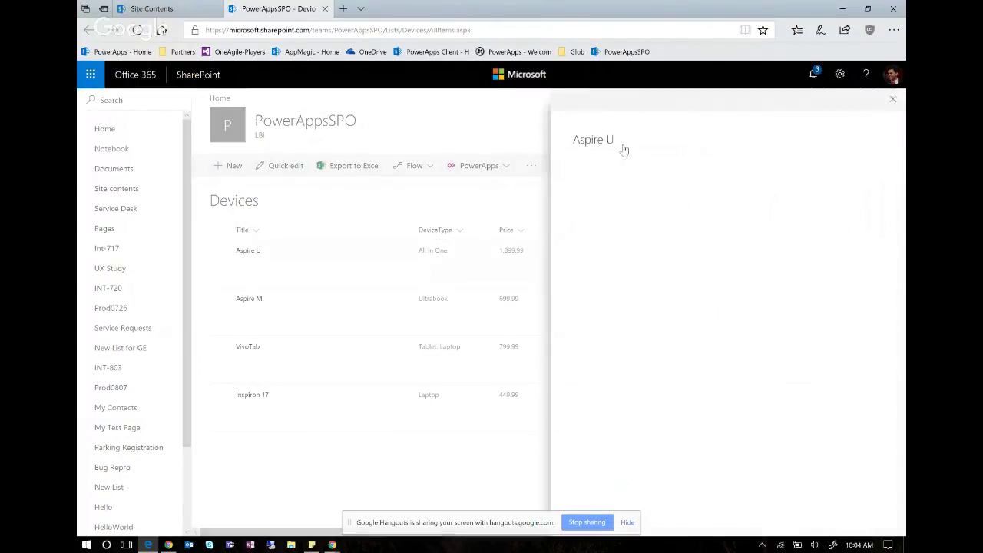
pyautogui.click(702, 106)
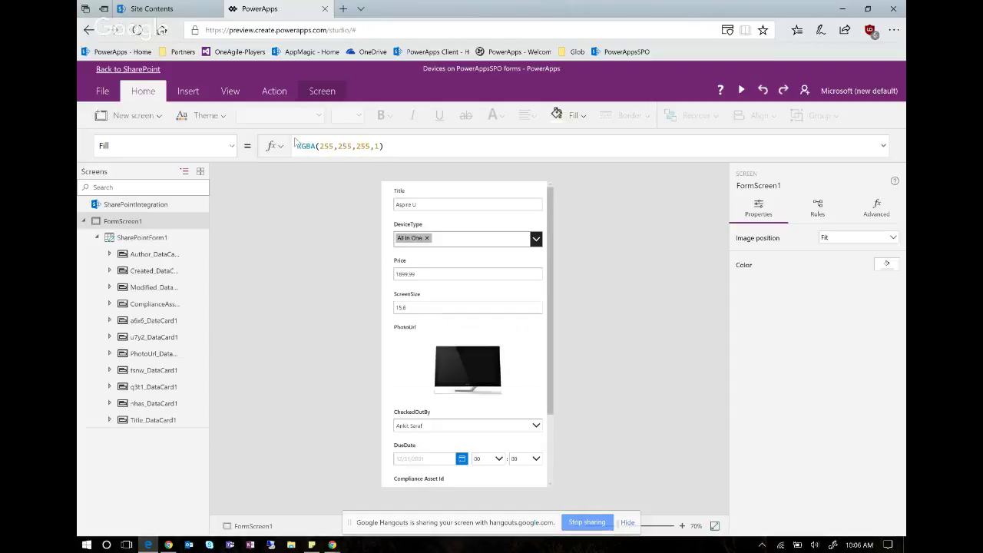
# Step: Save and publish the customized Devices form while returning to the SharePoint list
pyautogui.click(141, 73)
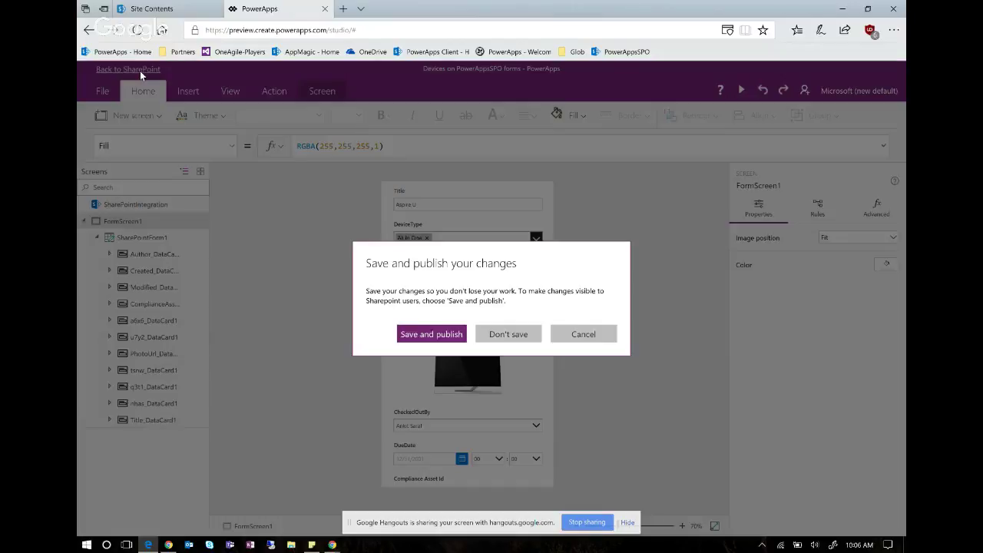
pyautogui.click(431, 334)
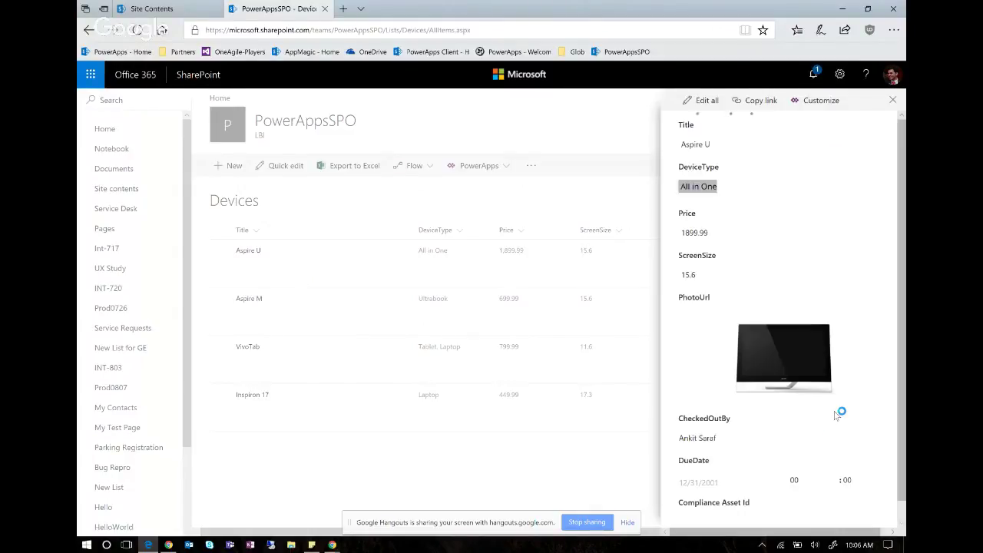
# Step: Review the published form's fields for the Aspire U and Aspire M items
pyautogui.scroll(-2, 823, 428)
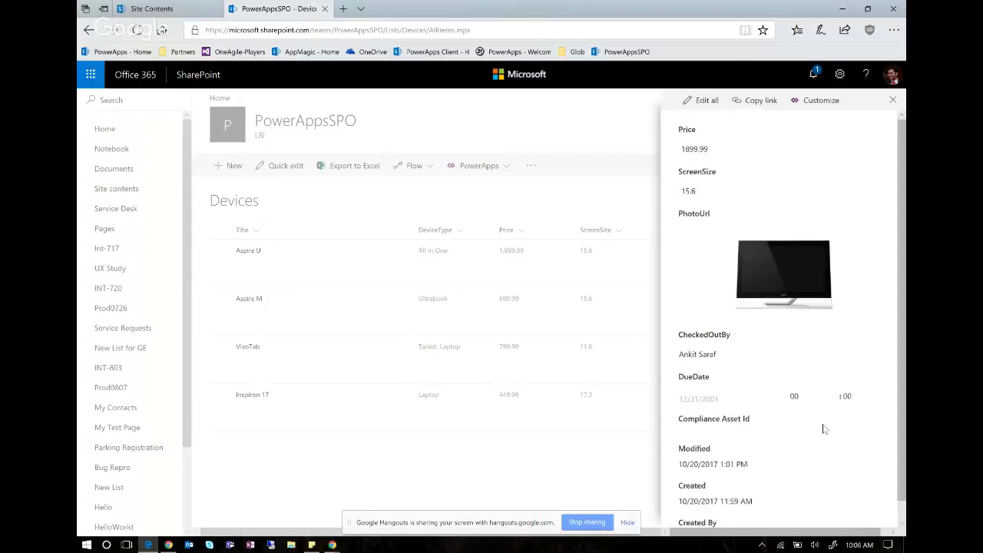
pyautogui.scroll(2, 824, 429)
pyautogui.scroll(-3, 823, 428)
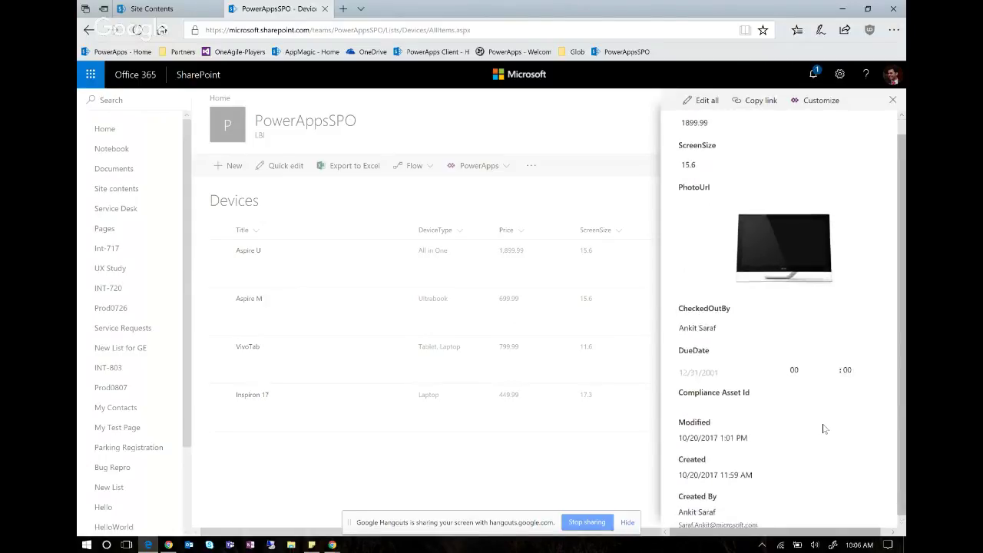
pyautogui.scroll(3, 823, 429)
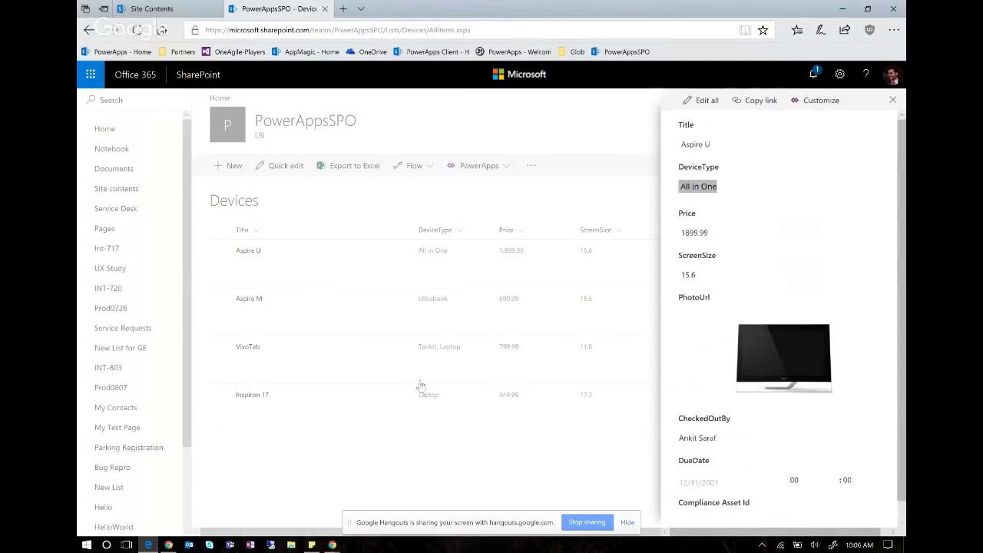
pyautogui.click(250, 301)
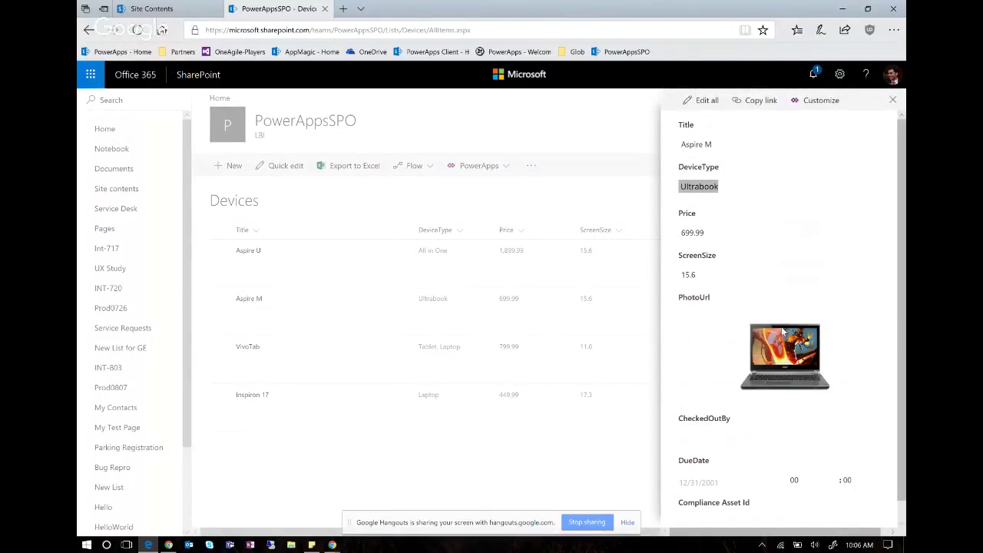
pyautogui.scroll(-3, 782, 331)
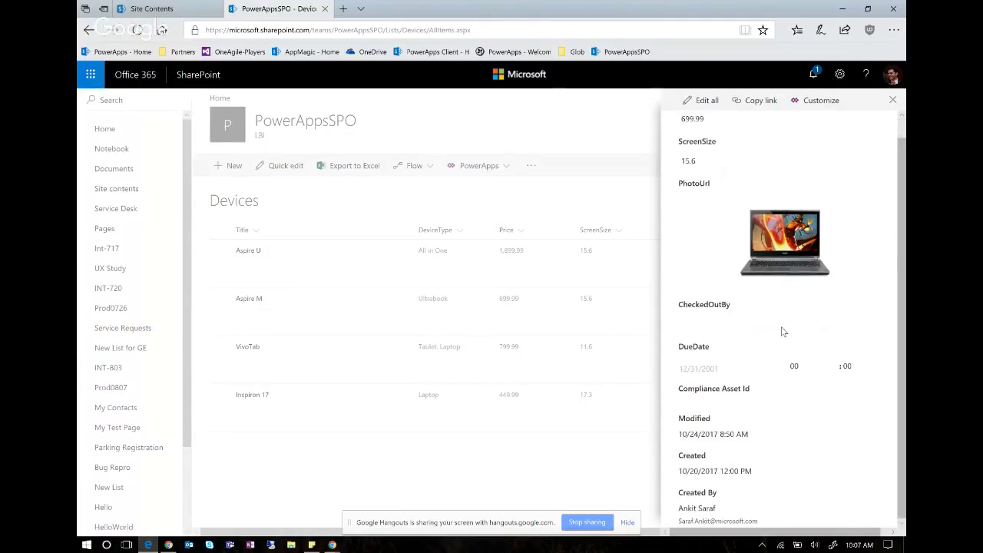
# Step: Create a link to the Aspire U item that works for people with existing access, and copy it
pyautogui.click(265, 269)
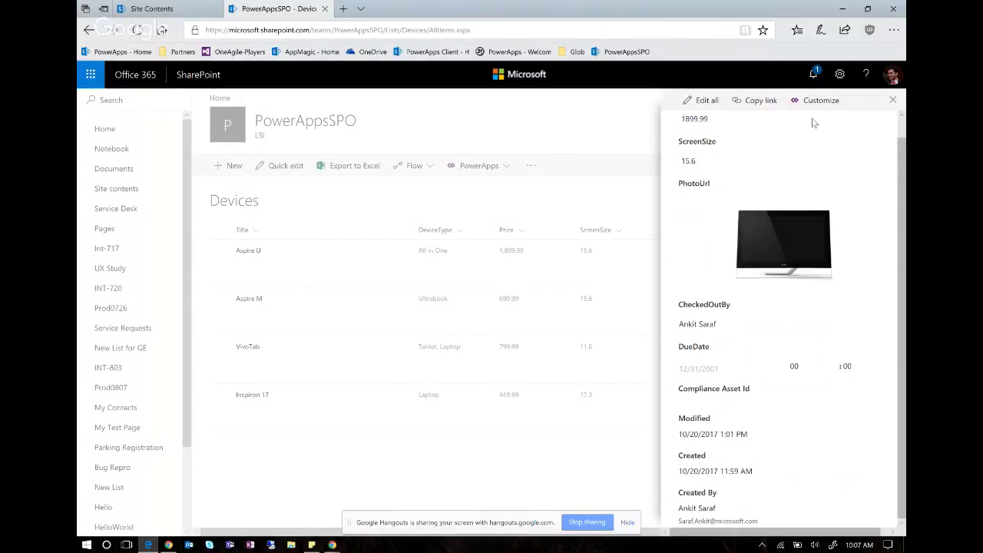
pyautogui.click(761, 102)
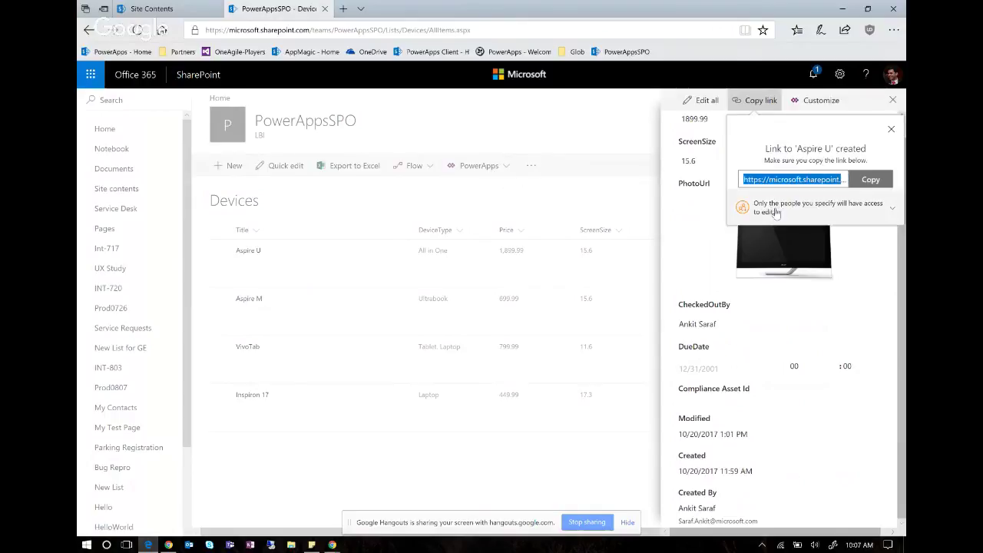
pyautogui.click(776, 212)
pyautogui.click(795, 226)
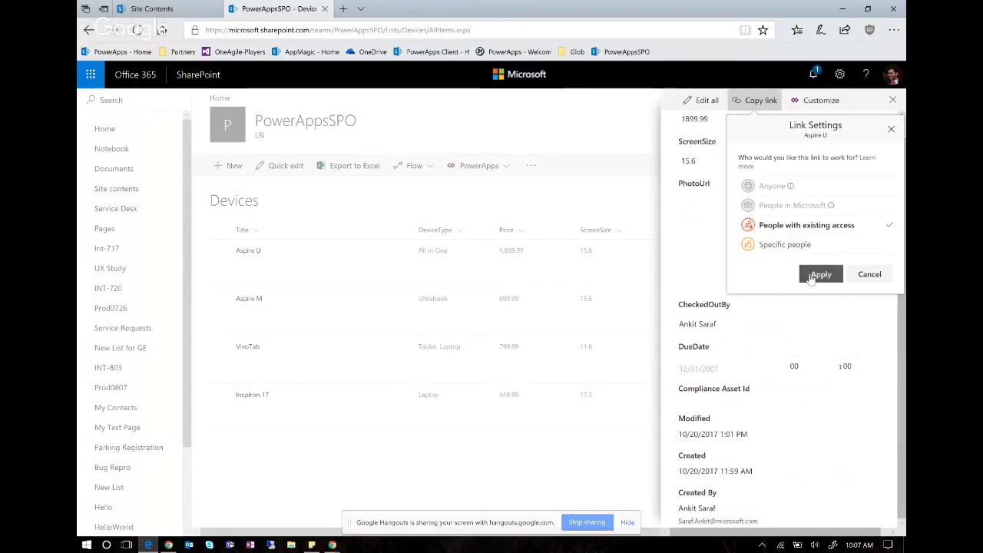
pyautogui.click(816, 277)
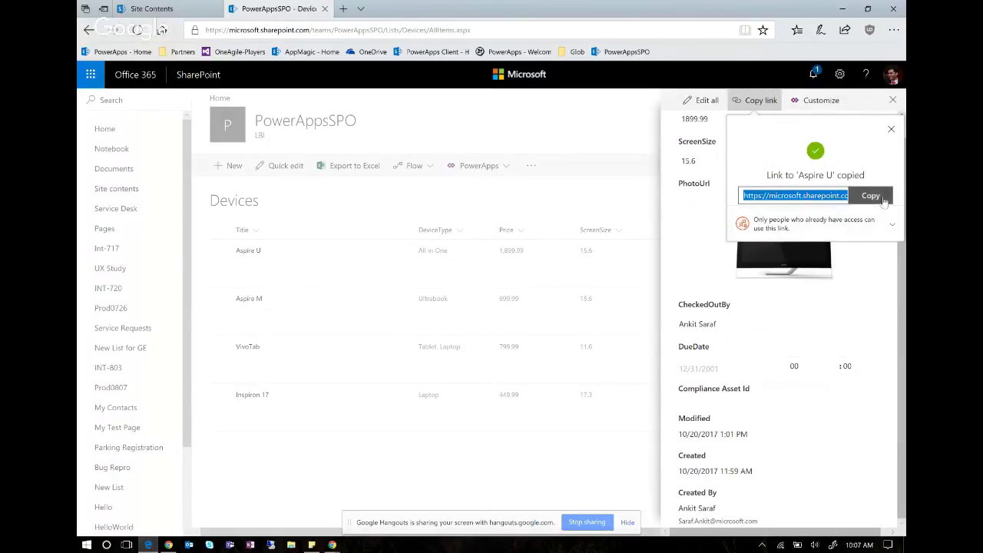
# Step: Open the copied Aspire U item link in a new browser tab
pyautogui.click(344, 8)
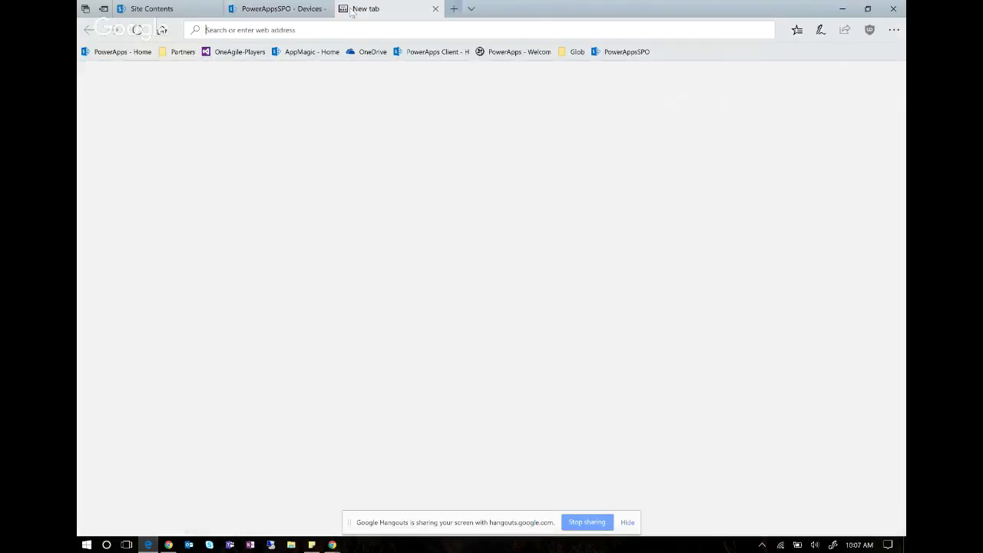
pyautogui.write('https://microsoft.sharepoint.com/teams/PowerAppsSPO/Lists/Devices/DispForm.aspx?ID=1&pa=1&e=194c35300a1241ce8b1afcd8e943f527')
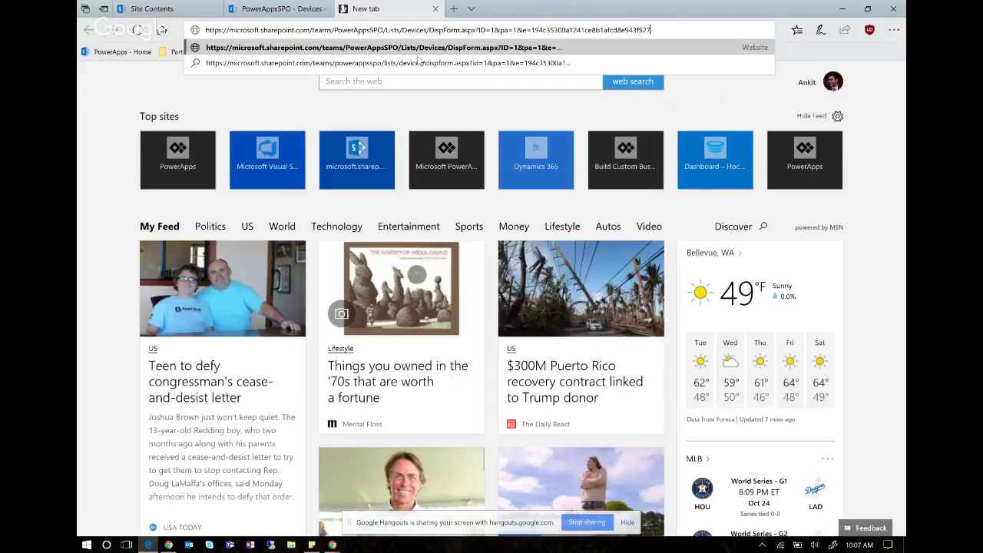
pyautogui.press('Return')
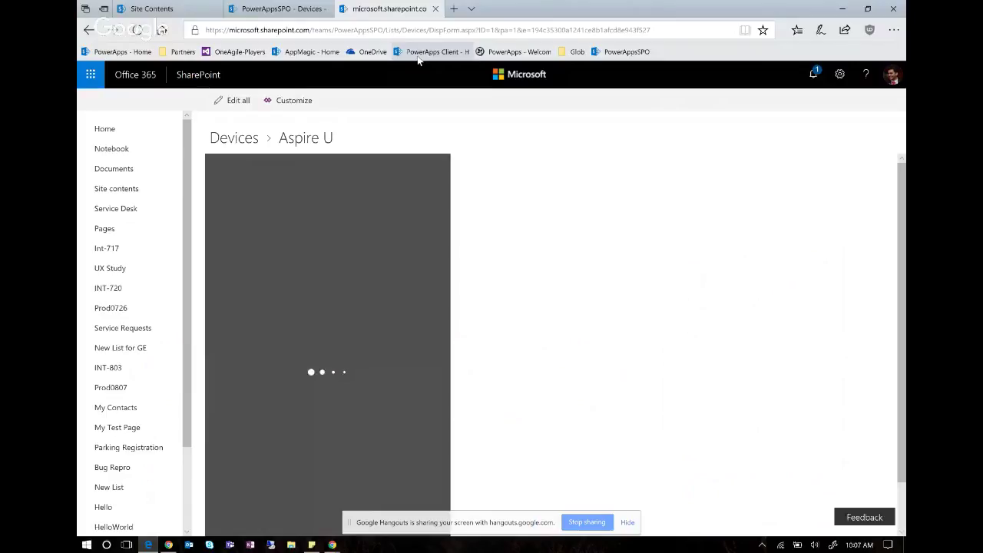
# Step: Return to the Devices list, start a new item and copy a link to its blank form
pyautogui.click(281, 9)
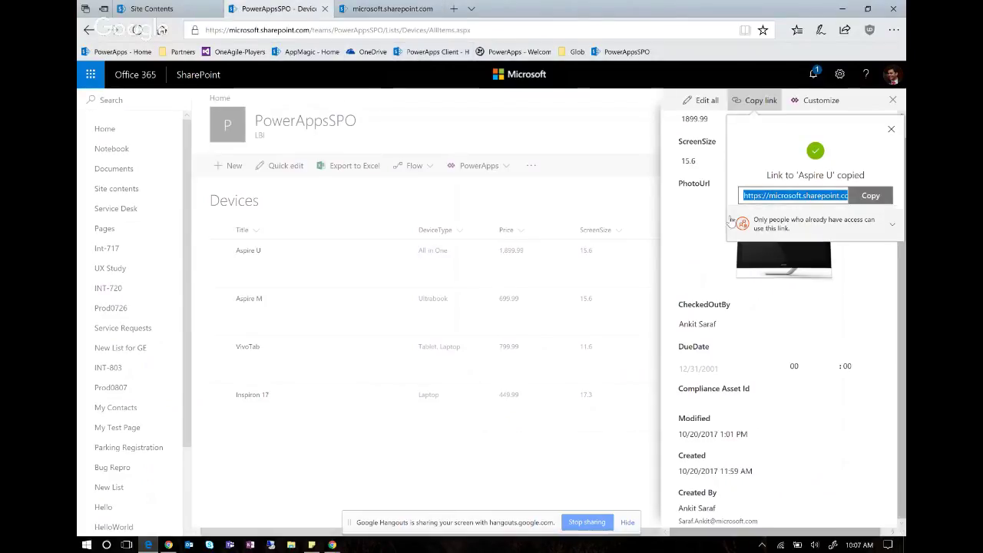
pyautogui.click(892, 130)
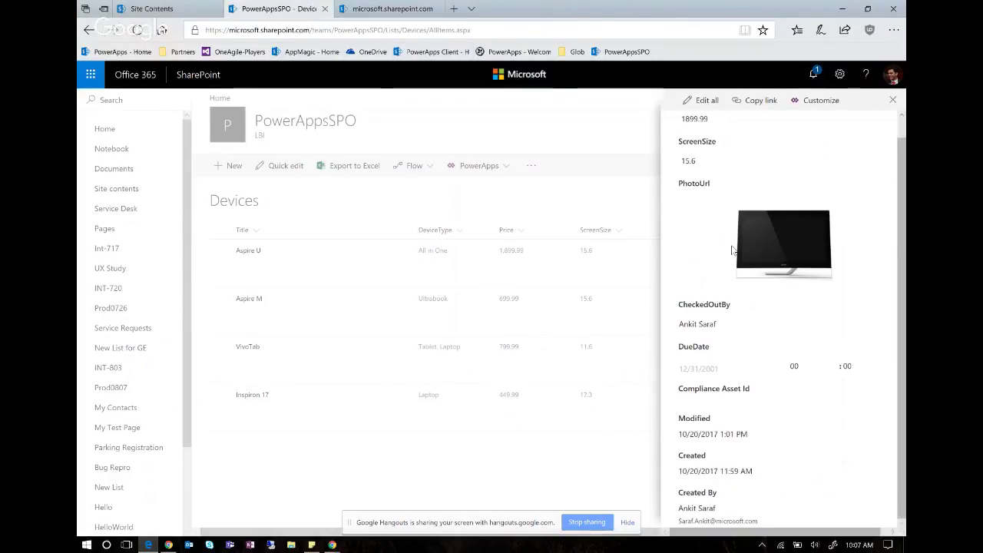
pyautogui.scroll(3, 733, 222)
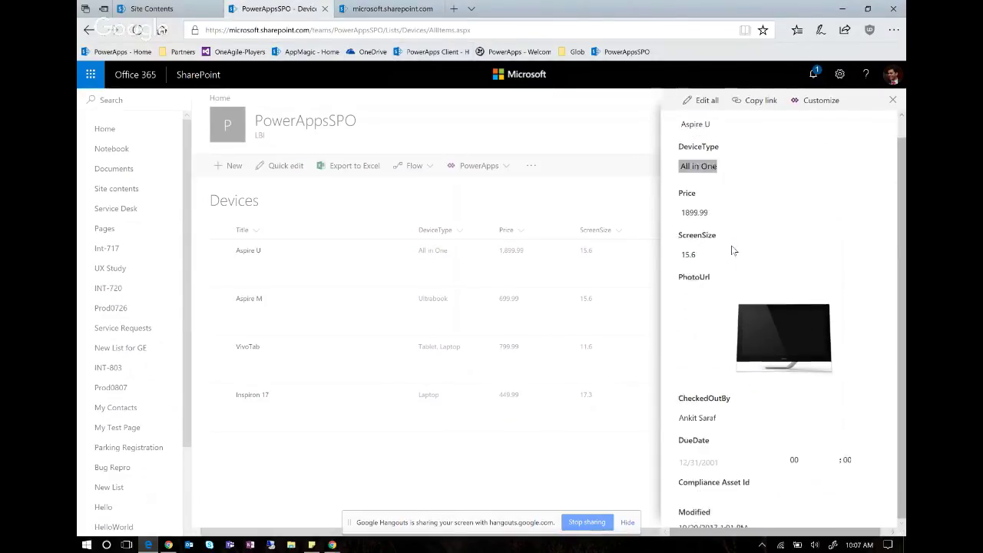
pyautogui.click(392, 211)
pyautogui.click(225, 167)
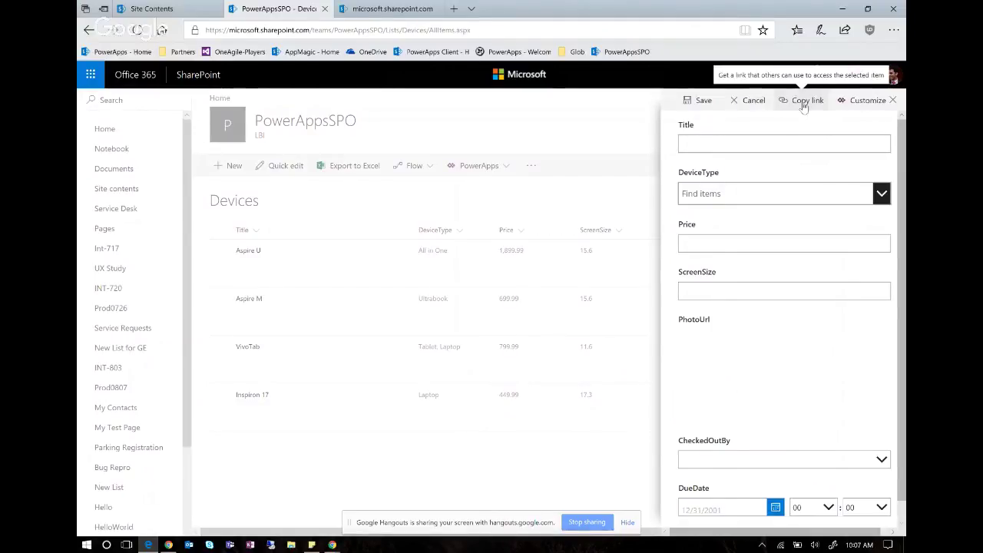
pyautogui.click(803, 102)
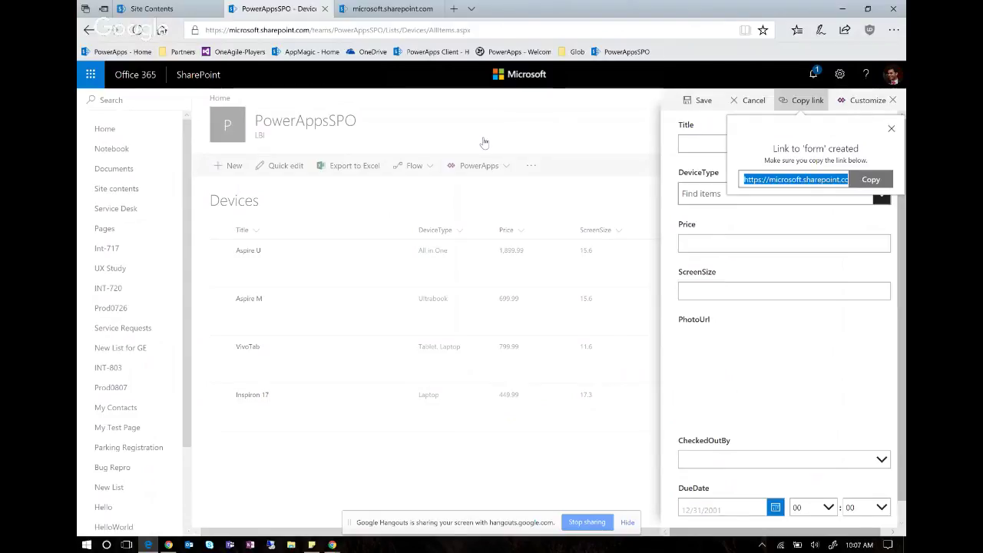
# Step: Inspect the item ID in the standalone Aspire U page's web address and return to the Devices list
pyautogui.click(388, 8)
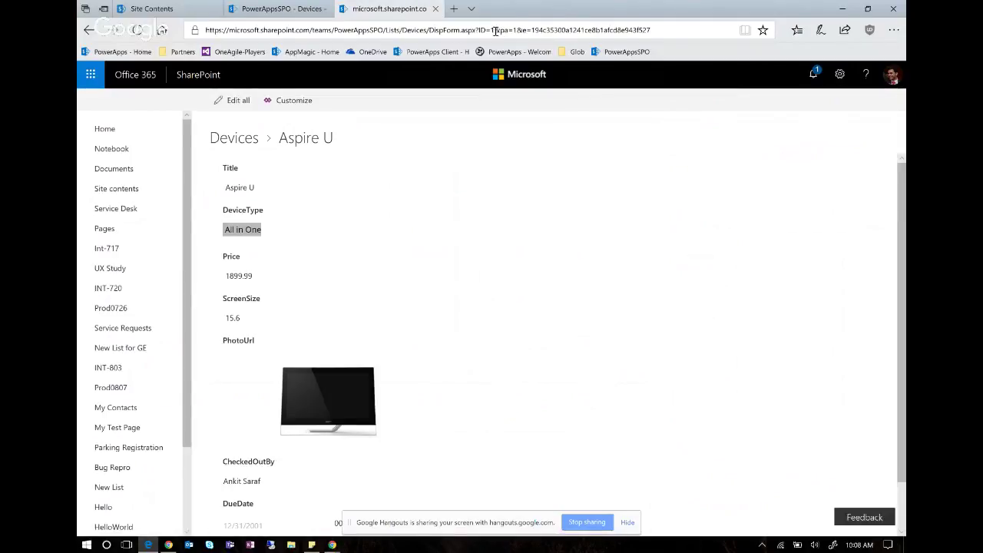
pyautogui.doubleClick(492, 31)
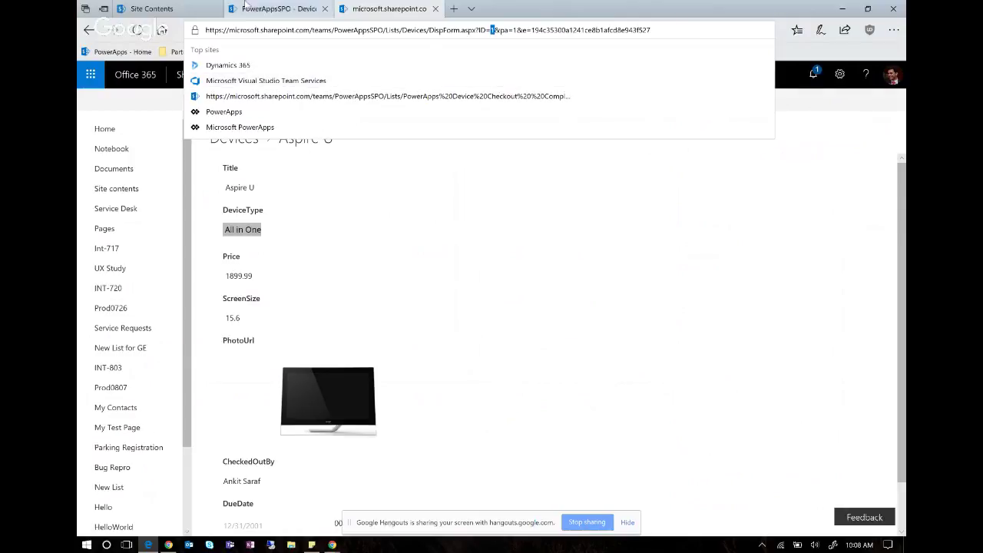
pyautogui.hotkey('ctrl', 'shift', 'Tab')
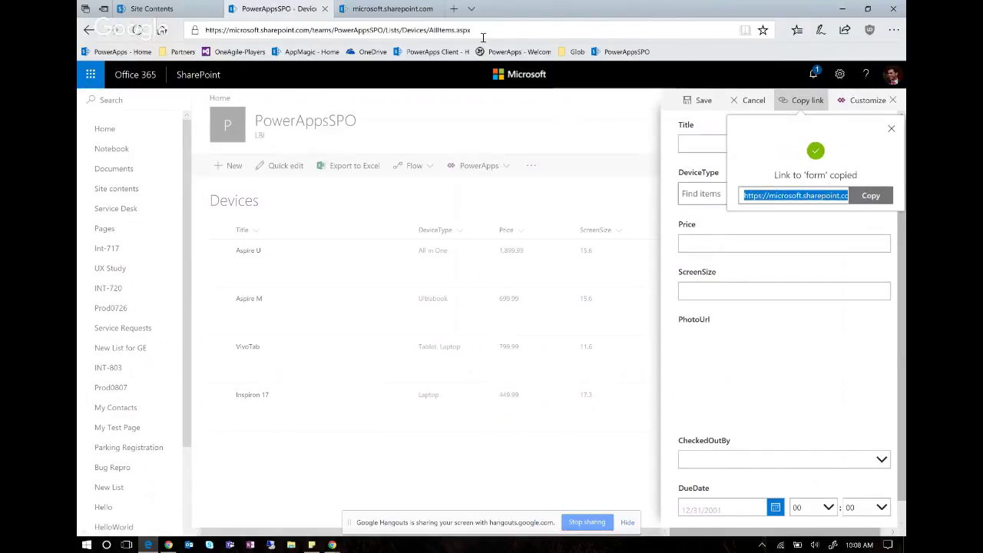
# Step: Open the copied new-item form link in another browser tab and look through the standalone form's fields
pyautogui.click(453, 10)
pyautogui.hotkey('ctrl', 'v')
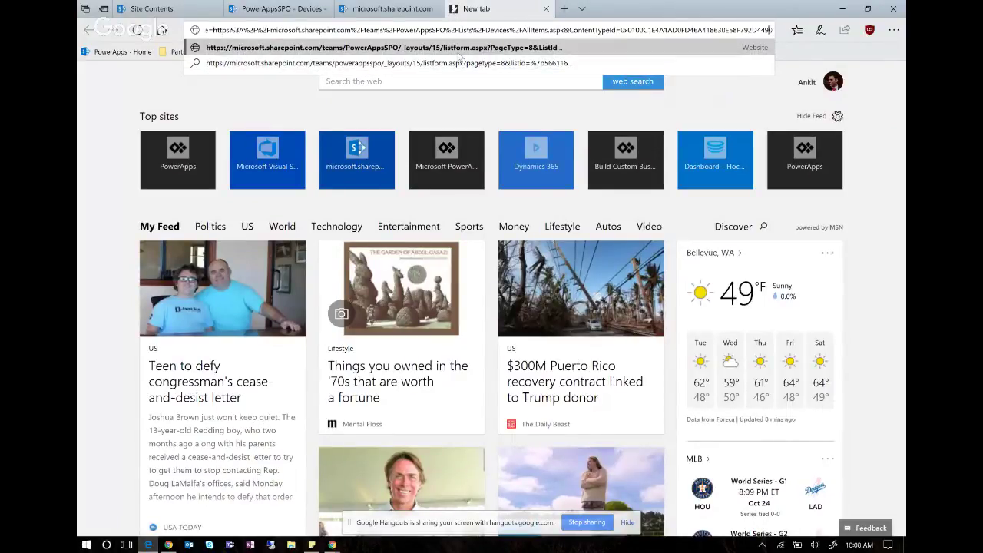
pyautogui.press('Left')
pyautogui.press('Left')
pyautogui.press('Left')
pyautogui.press('Left')
pyautogui.press('Left')
pyautogui.press('Left')
pyautogui.press('Left')
pyautogui.press('Left')
pyautogui.press('Left')
pyautogui.press('Left')
pyautogui.press('Left')
pyautogui.press('Left')
pyautogui.press('Left')
pyautogui.press('Left')
pyautogui.press('Left')
pyautogui.press('Left')
pyautogui.press('Left')
pyautogui.press('Left')
pyautogui.press('Return')
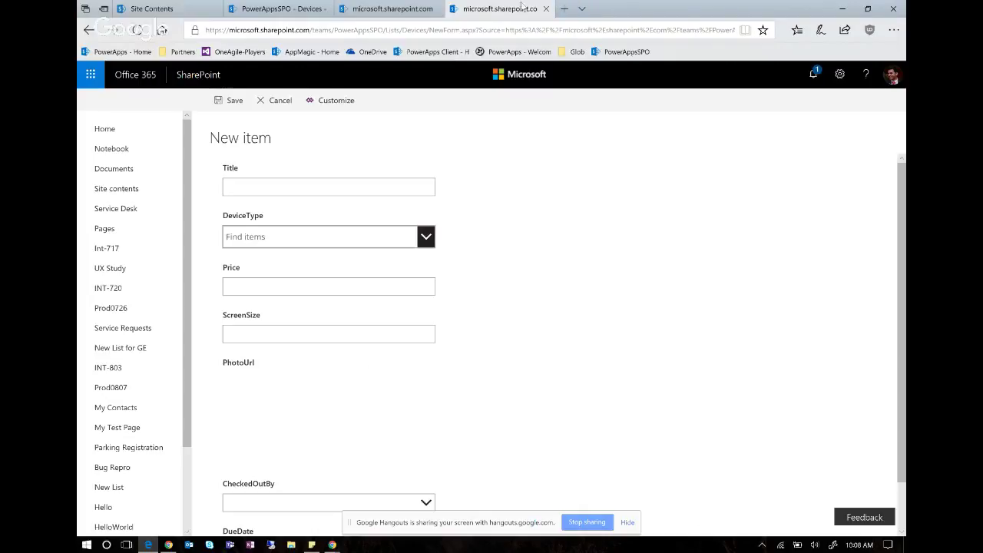
pyautogui.scroll(-2, 410, 314)
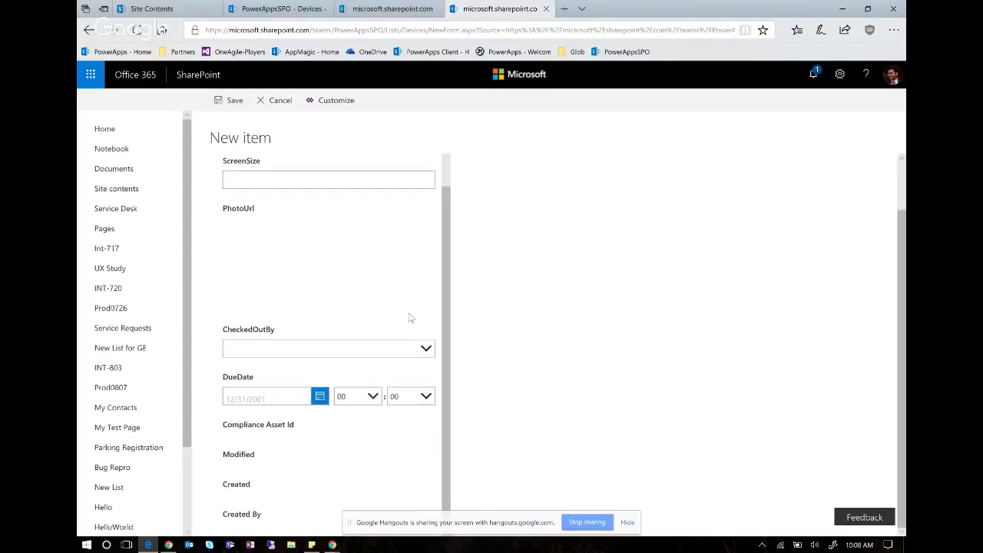
pyautogui.scroll(2, 410, 312)
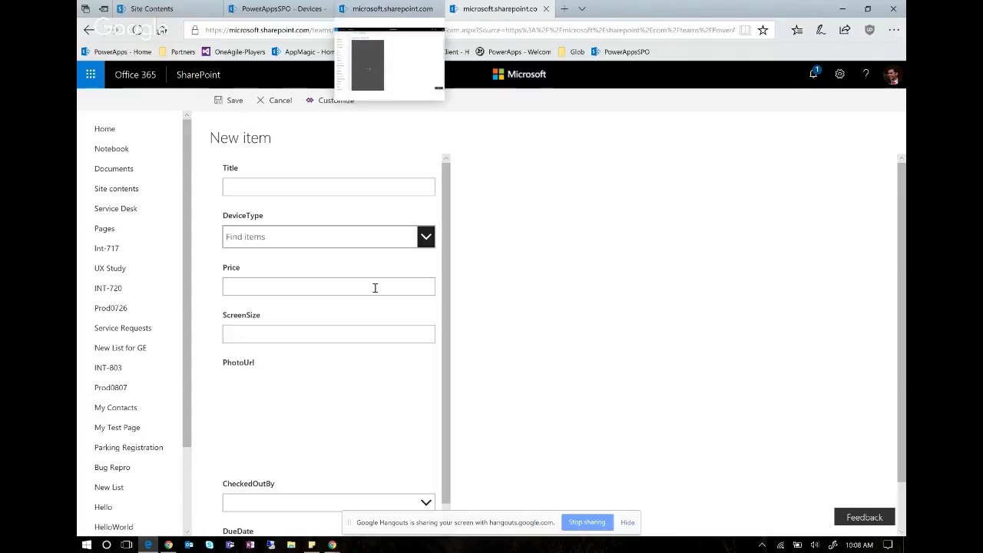
# Step: Return to the Devices list, dismiss the copied-link message and reopen the form for customization in PowerApps
pyautogui.click(298, 8)
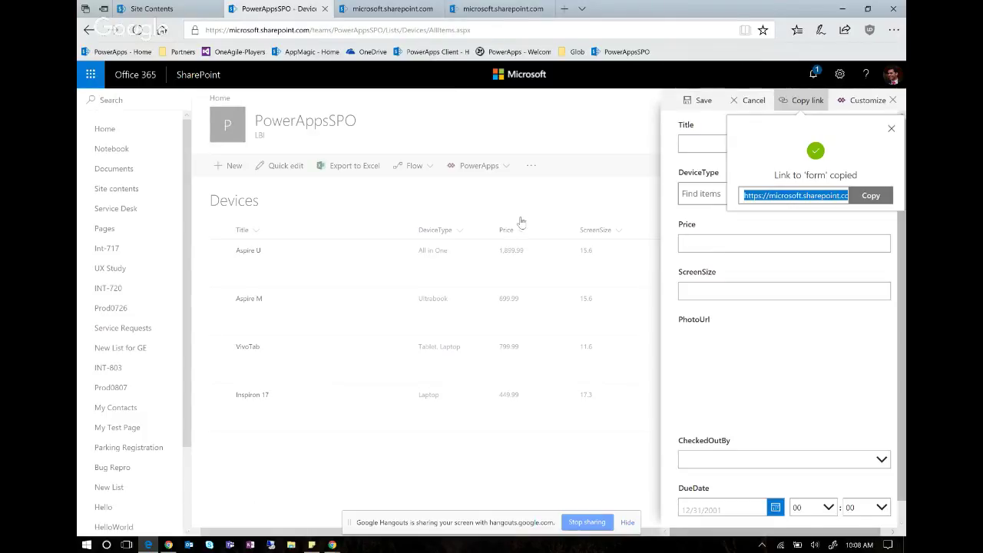
pyautogui.click(897, 133)
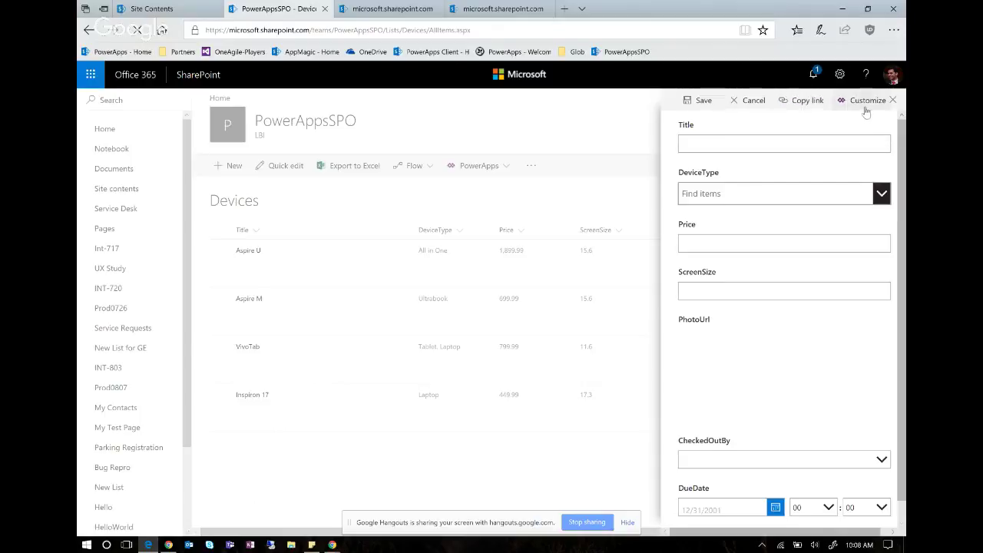
pyautogui.click(865, 112)
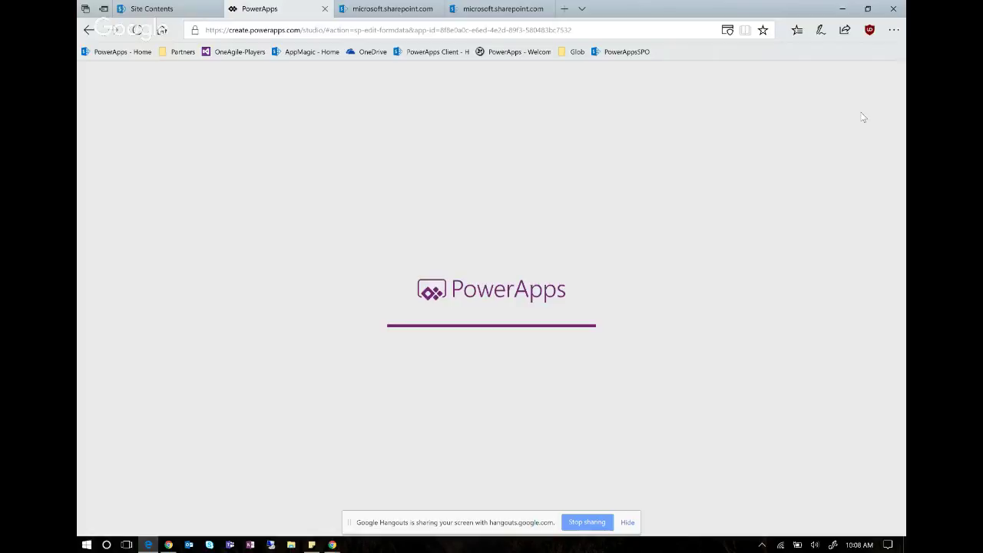
# Step: Switch to the standalone Aspire U item page and highlight its full web address
pyautogui.click(400, 9)
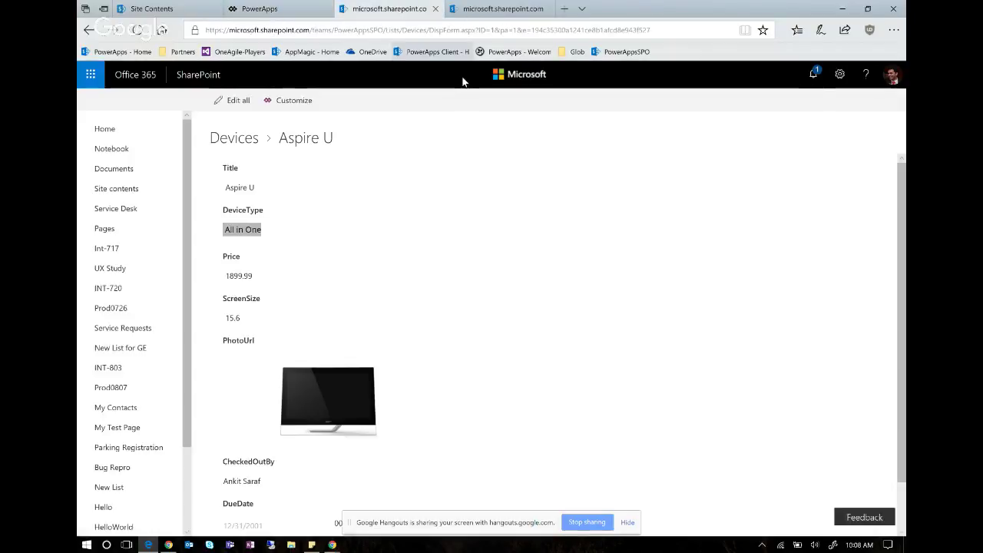
pyautogui.click(496, 29)
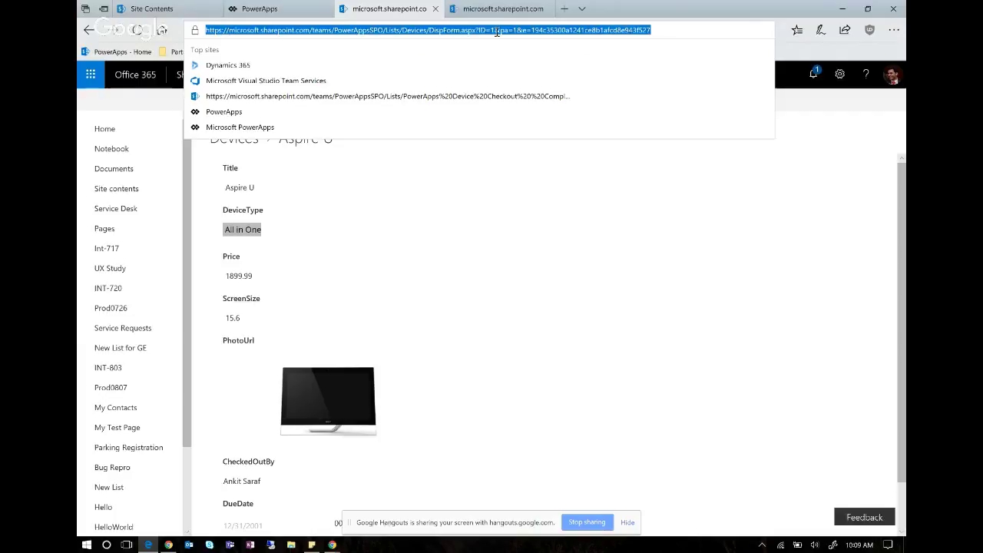
# Step: Change the item ID in the standalone form's web address to 2 and load that device's page
pyautogui.click(496, 30)
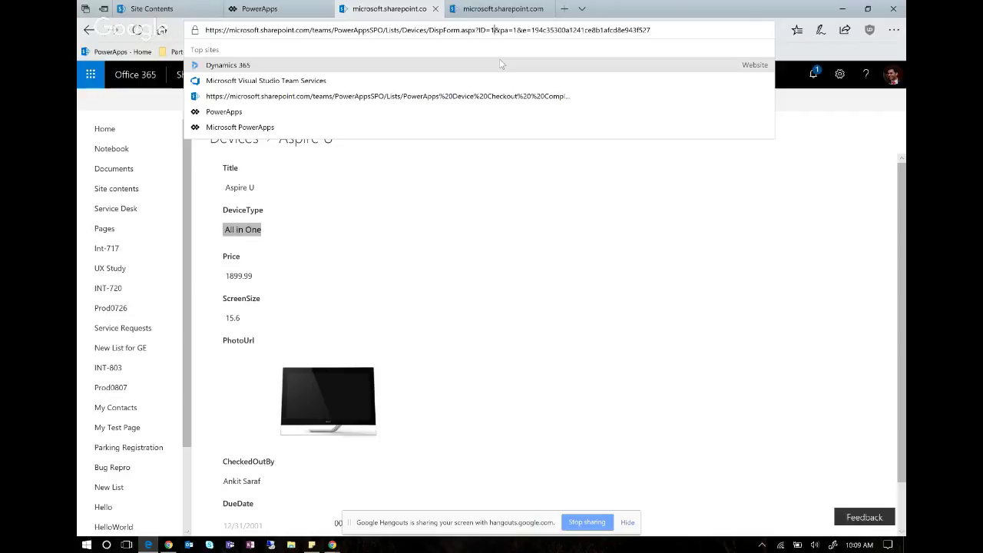
pyautogui.press('BackSpace')
pyautogui.write('2')
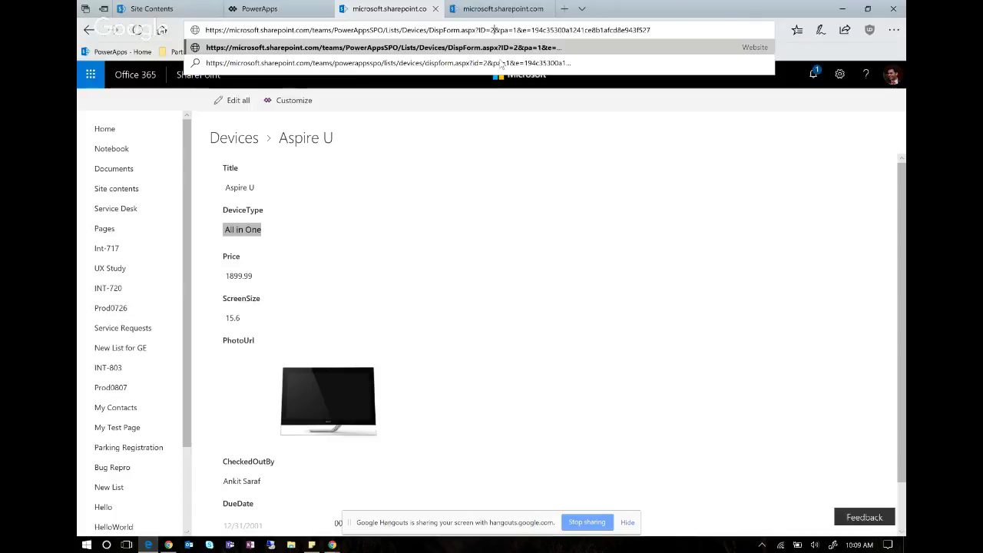
pyautogui.press('Return')
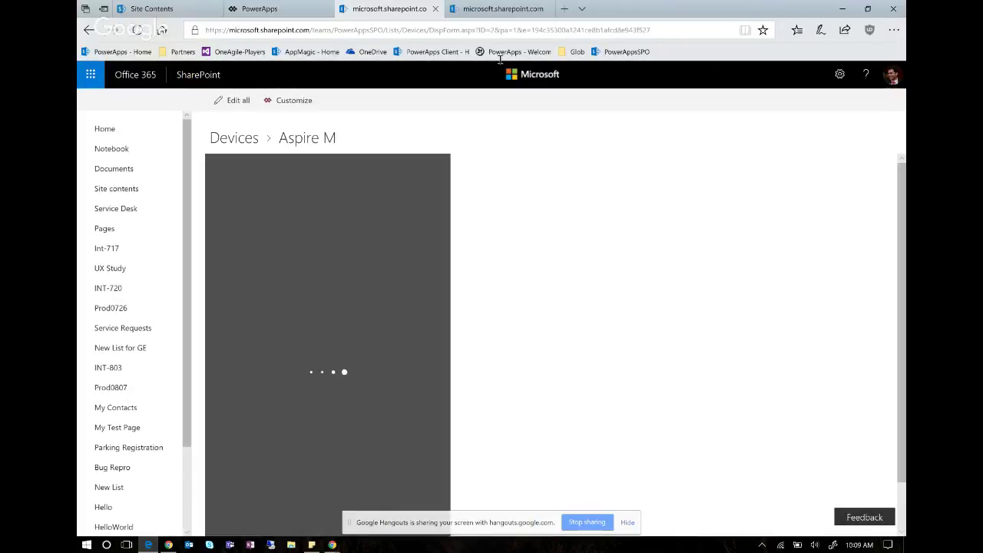
# Step: Return to the PowerApps form editor and inspect the Compliance Asset Id, Modified, Created and Created By cards
pyautogui.click(273, 10)
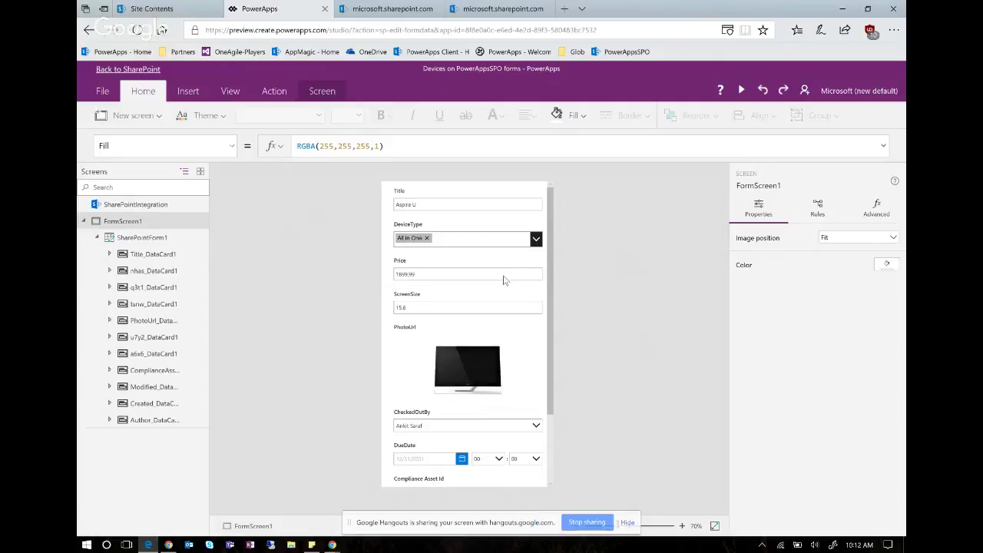
pyautogui.moveTo(549, 307); pyautogui.dragTo(542, 412)
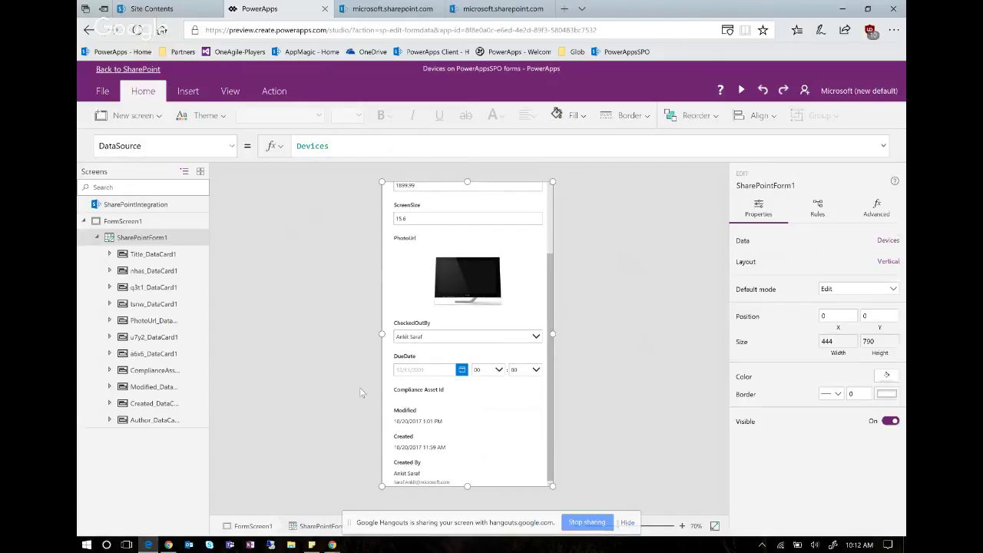
pyautogui.click(428, 393)
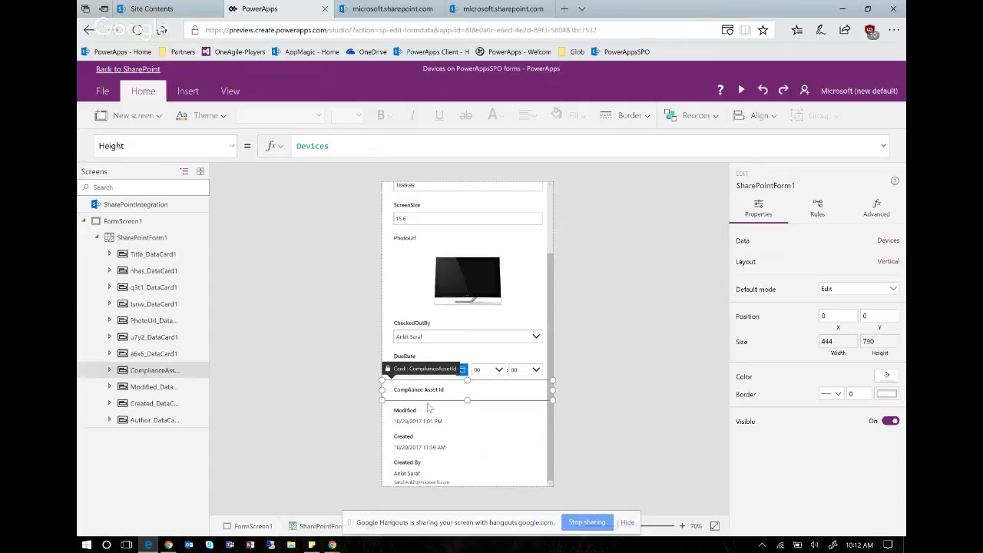
pyautogui.click(430, 414)
pyautogui.click(427, 476)
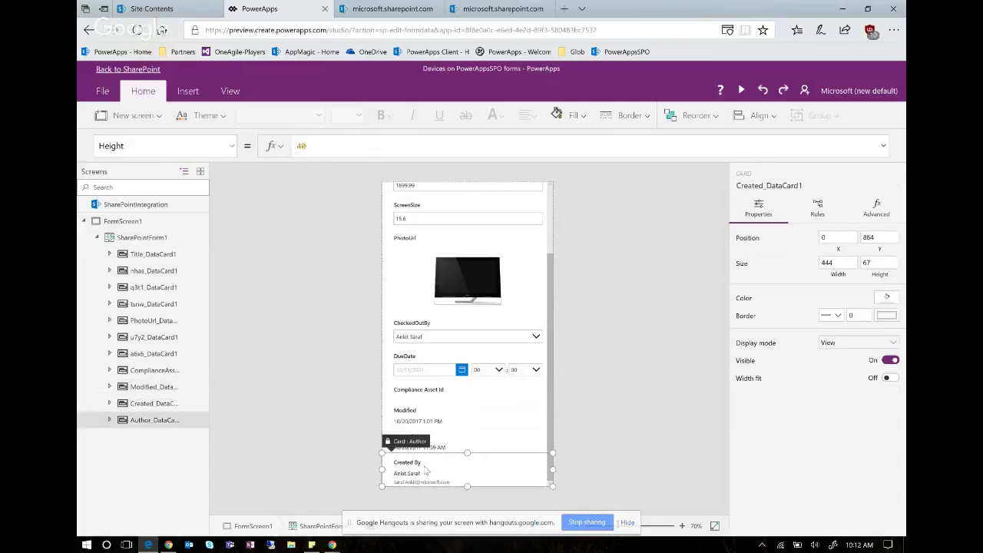
pyautogui.click(457, 406)
pyautogui.click(456, 393)
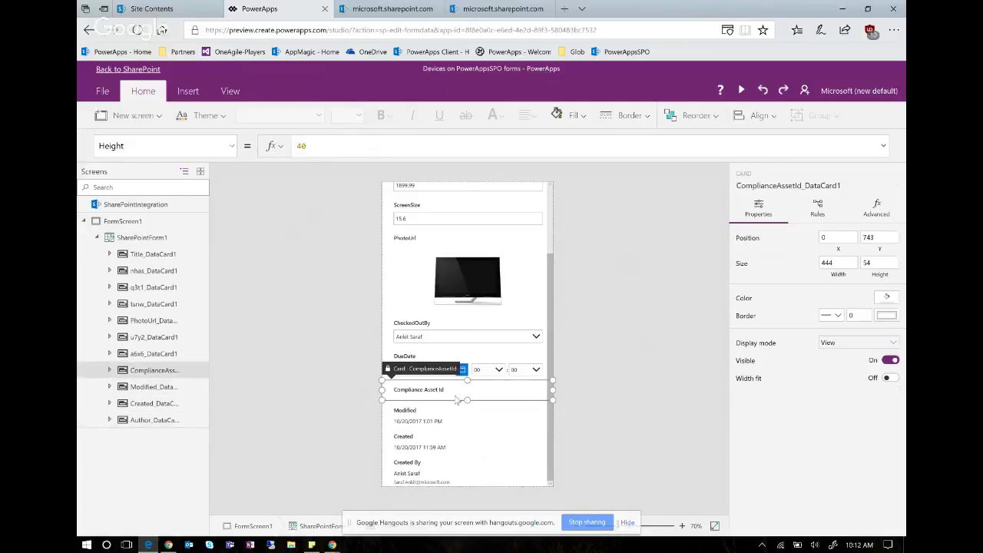
pyautogui.click(558, 282)
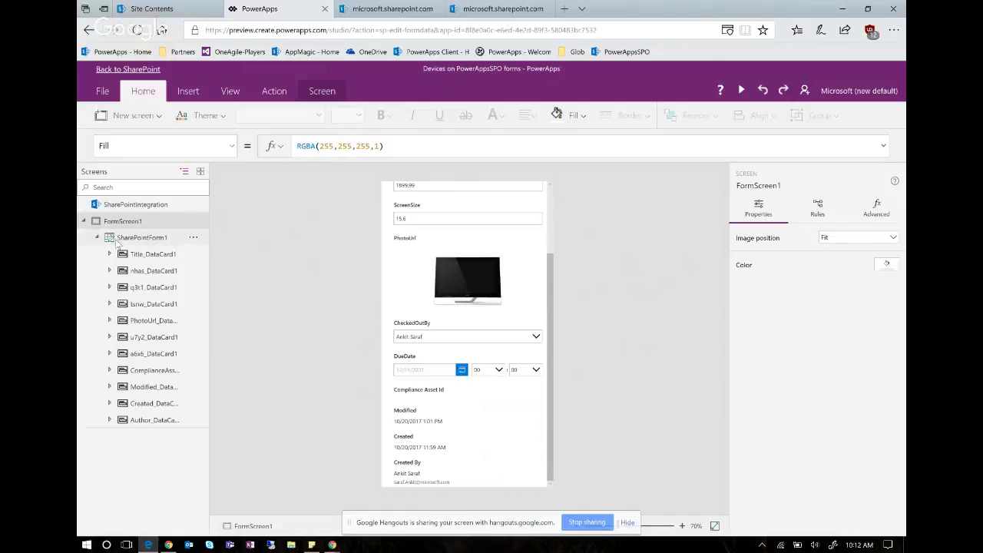
# Step: Examine the full set of SharePointIntegration properties and their formulas, including OnNew, OnEdit, OnView, OnSave and OnCancel
pyautogui.click(138, 204)
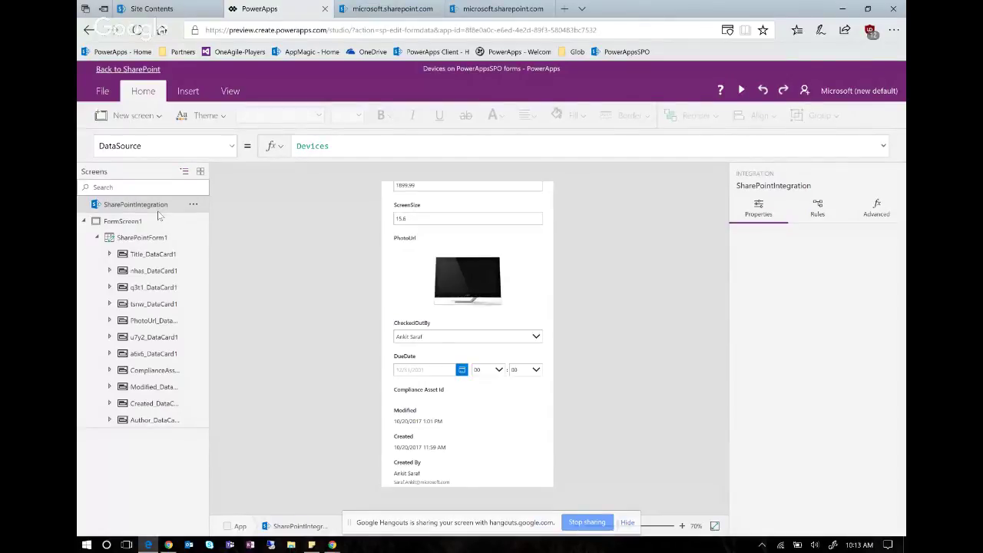
pyautogui.click(233, 150)
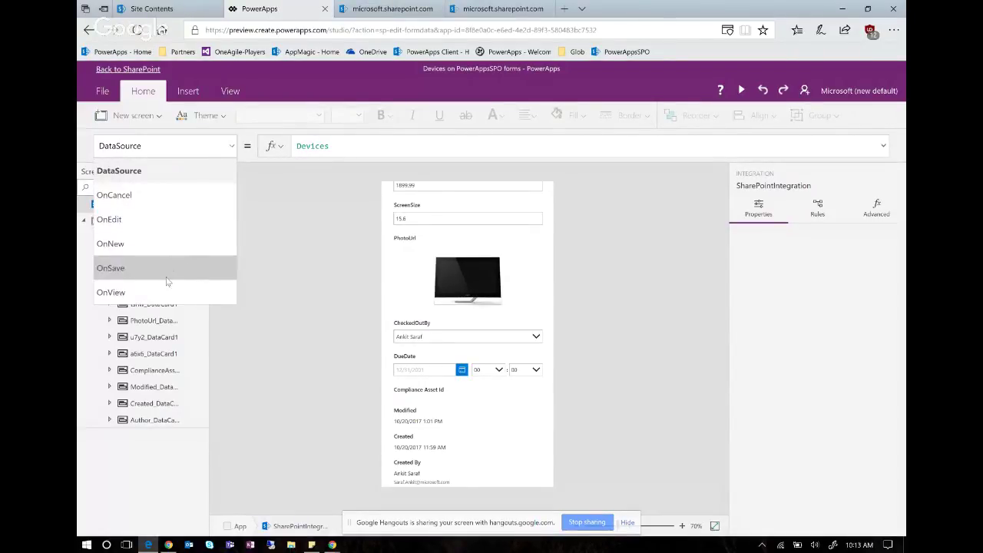
pyautogui.click(213, 165)
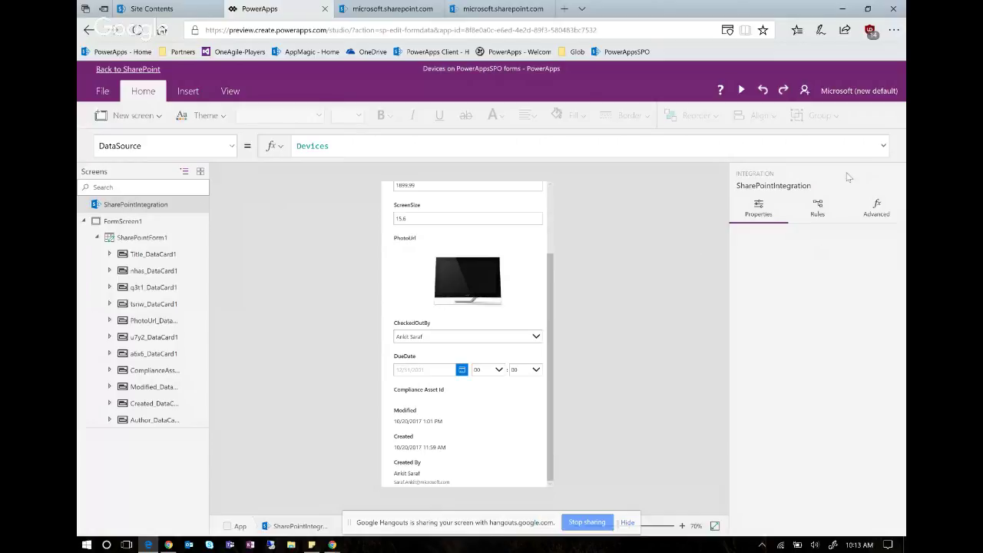
pyautogui.click(873, 221)
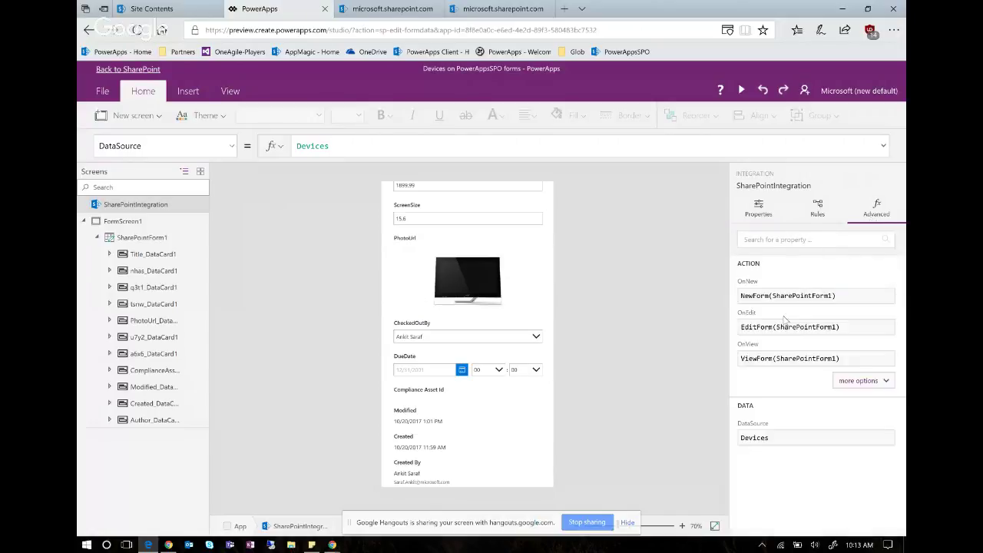
pyautogui.click(839, 381)
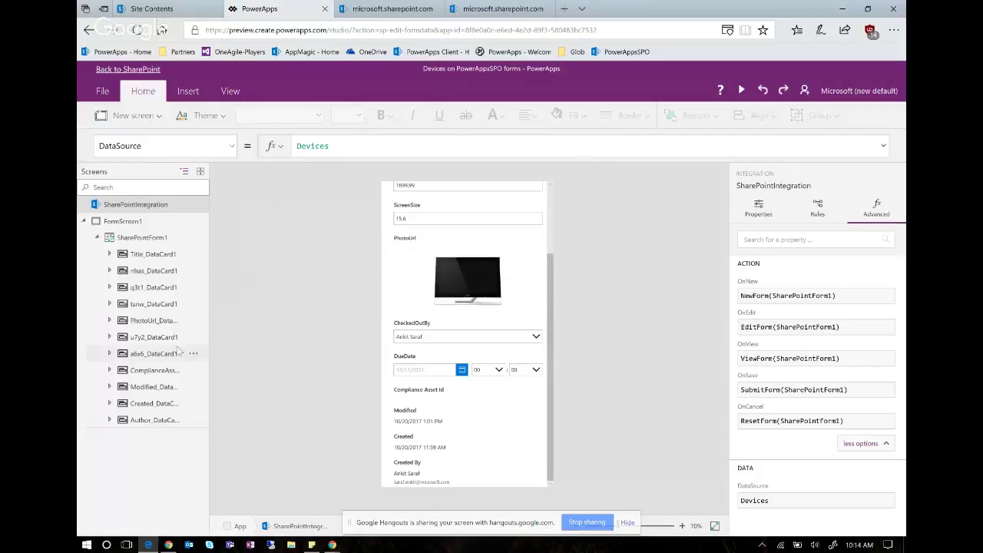
# Step: Delete the Compliance Asset Id card from the form on FormScreen1
pyautogui.click(139, 225)
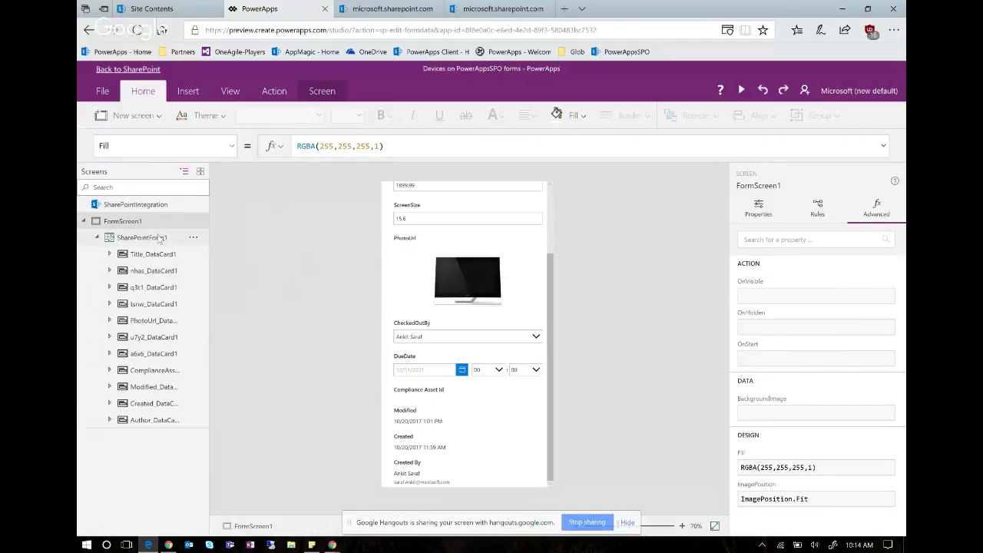
pyautogui.click(423, 395)
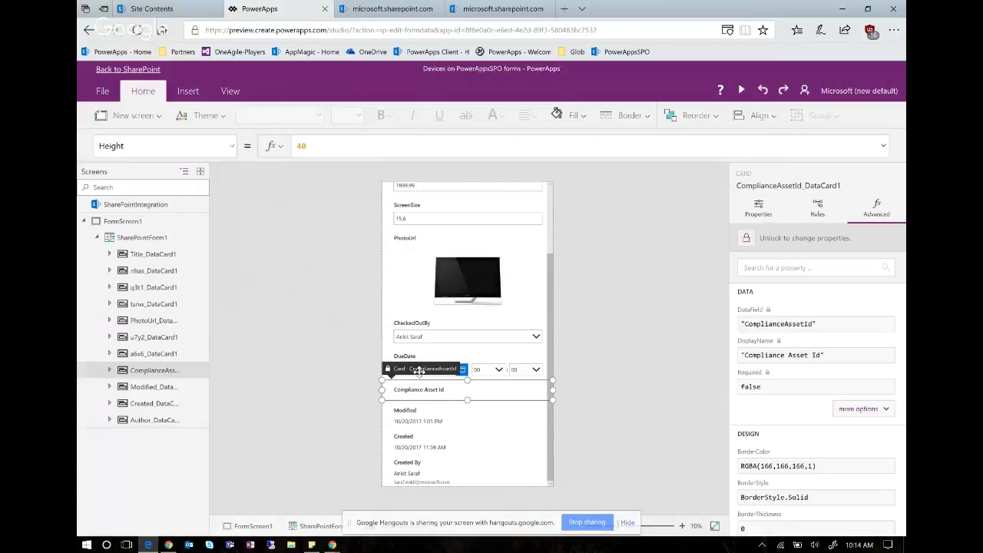
pyautogui.press('Delete')
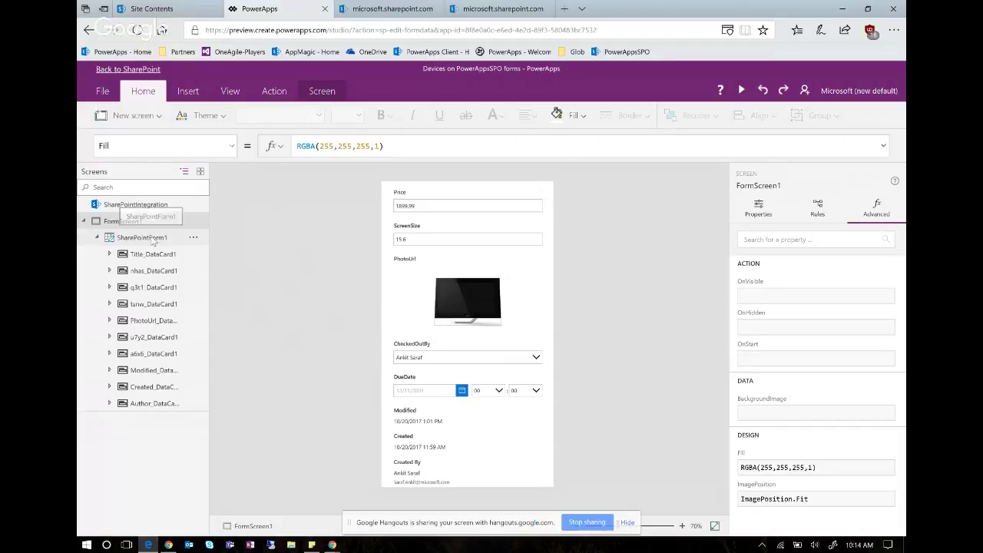
# Step: Remove the Created By, Created and Modified fields from SharePointForm1 through its Devices data settings
pyautogui.click(151, 240)
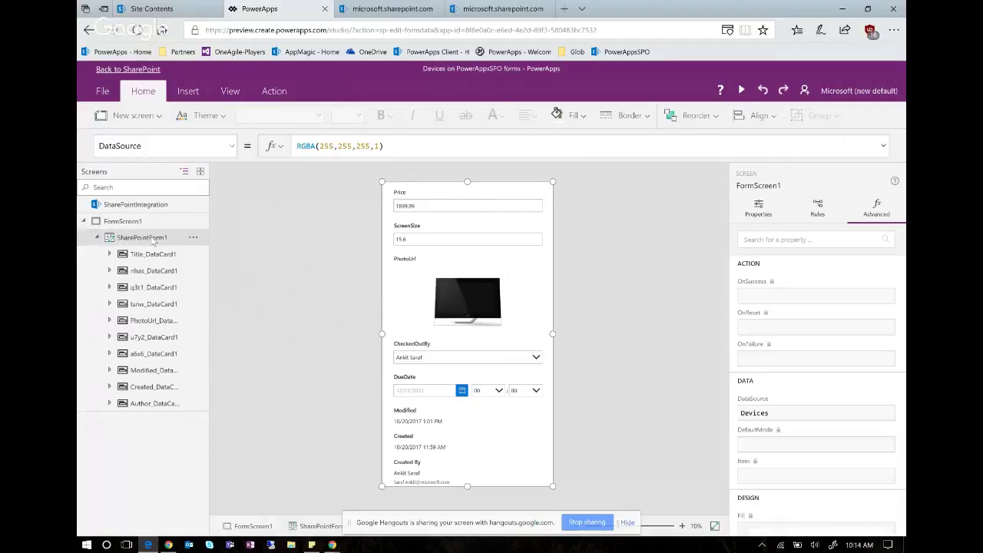
pyautogui.click(758, 214)
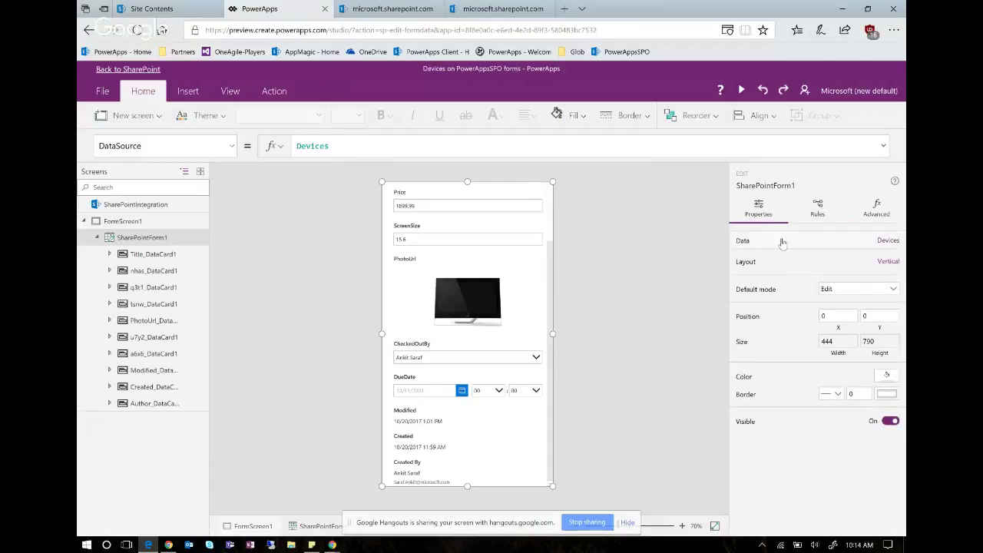
pyautogui.click(868, 244)
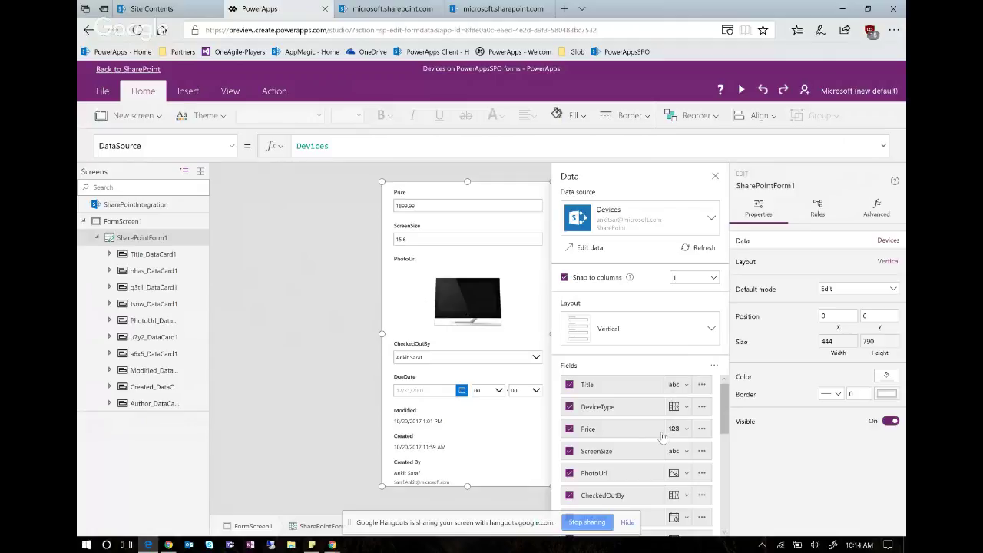
pyautogui.scroll(-8, 663, 436)
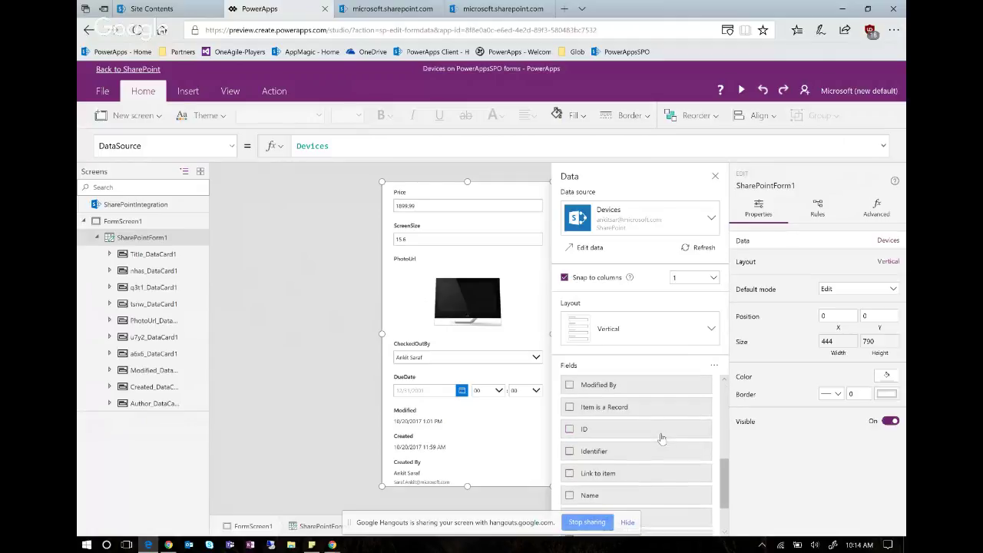
pyautogui.scroll(10, 663, 436)
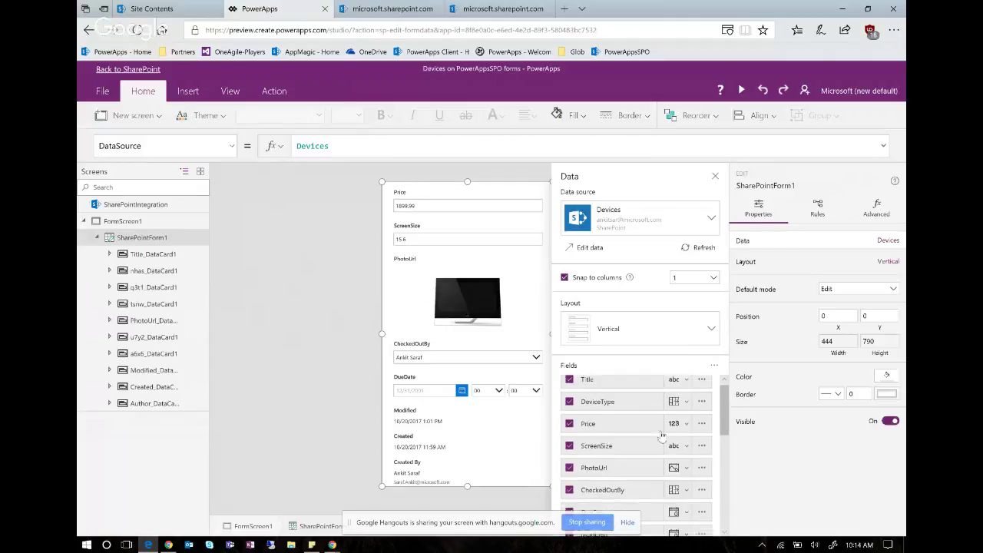
pyautogui.scroll(-5, 663, 434)
pyautogui.scroll(3, 630, 430)
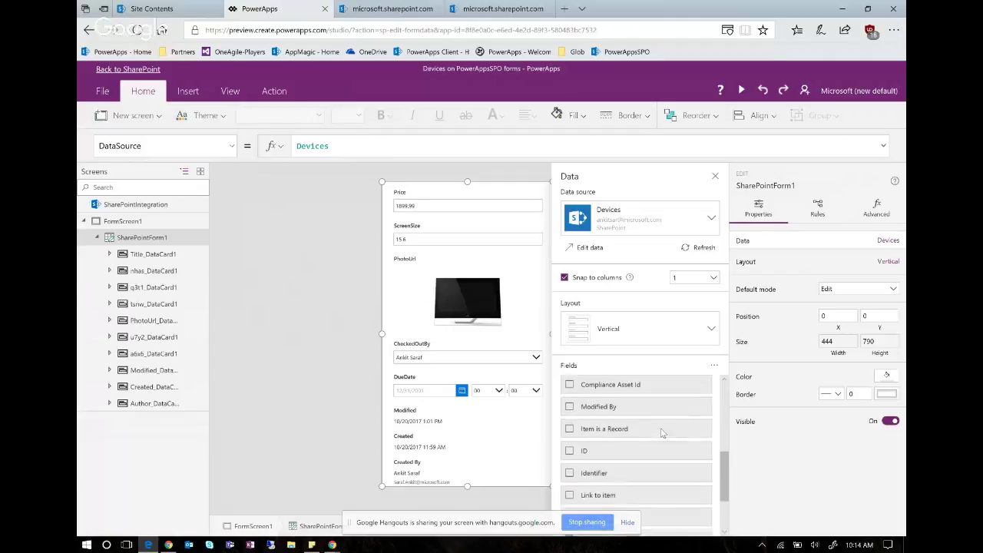
pyautogui.click(569, 413)
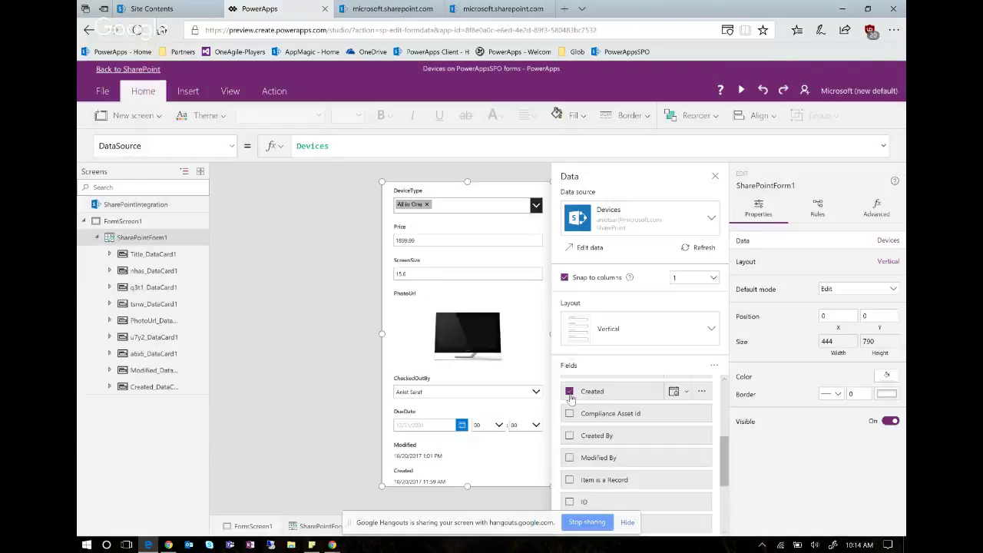
pyautogui.click(569, 393)
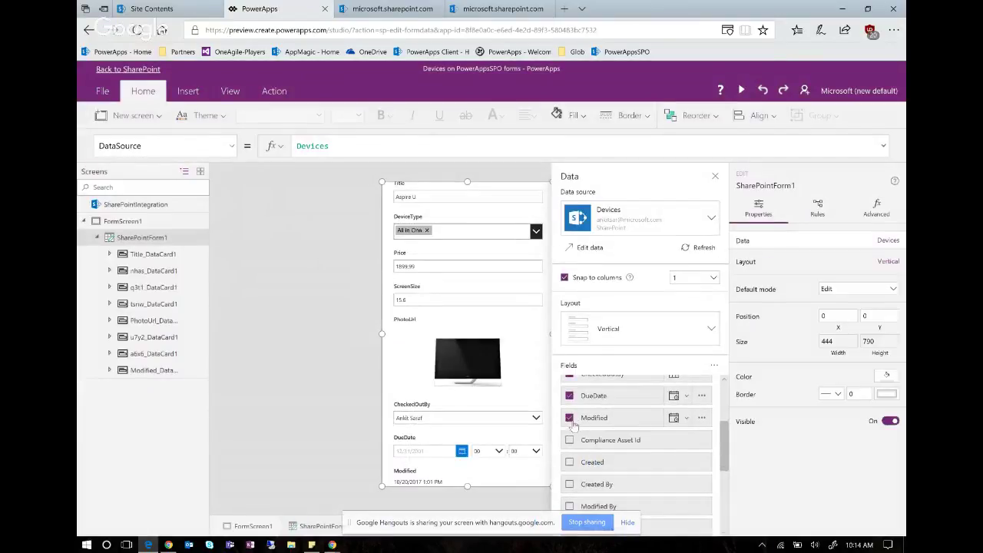
pyautogui.click(572, 421)
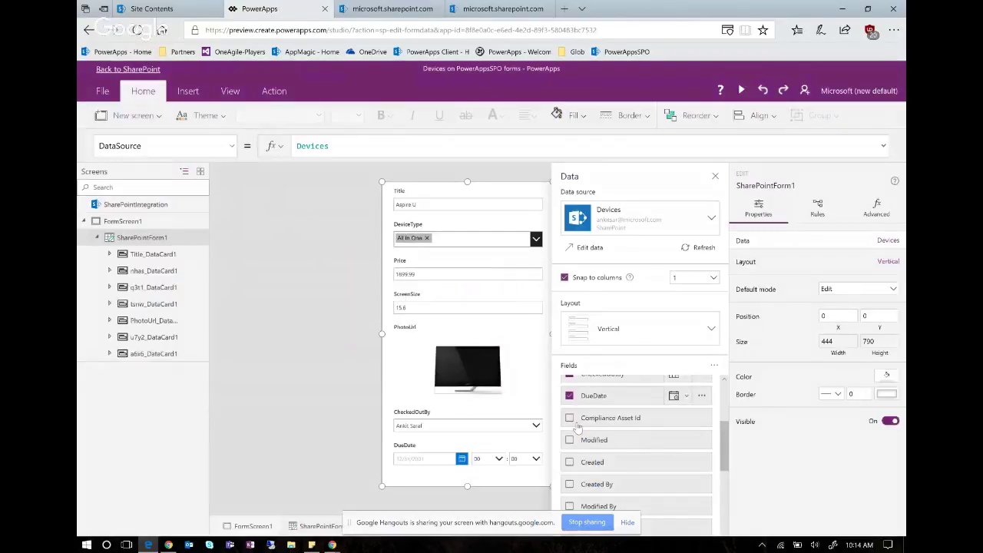
# Step: Reorder the form fields so Price comes before DeviceType and CheckedOutBy before PhotoUrl, and close the data settings
pyautogui.scroll(2, 616, 432)
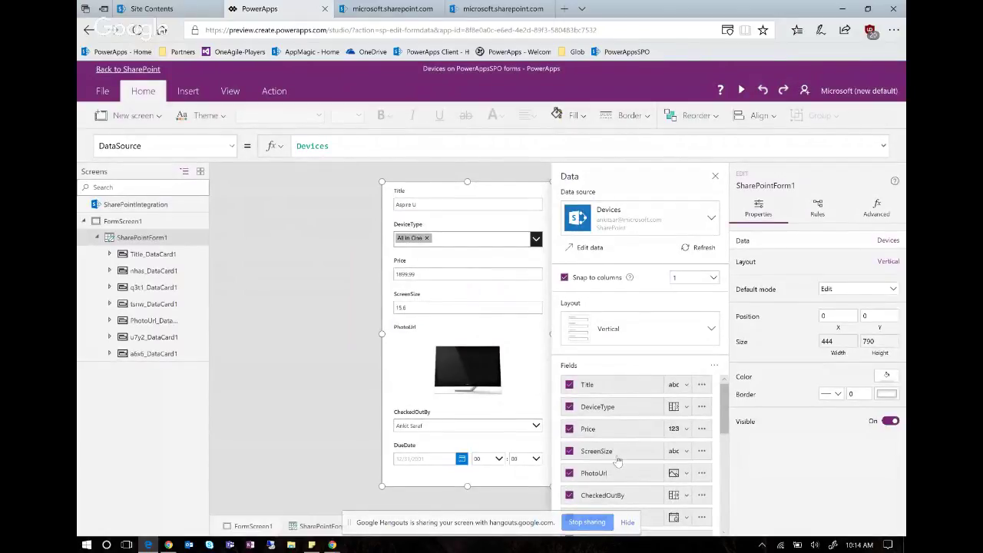
pyautogui.moveTo(619, 417); pyautogui.dragTo(621, 437)
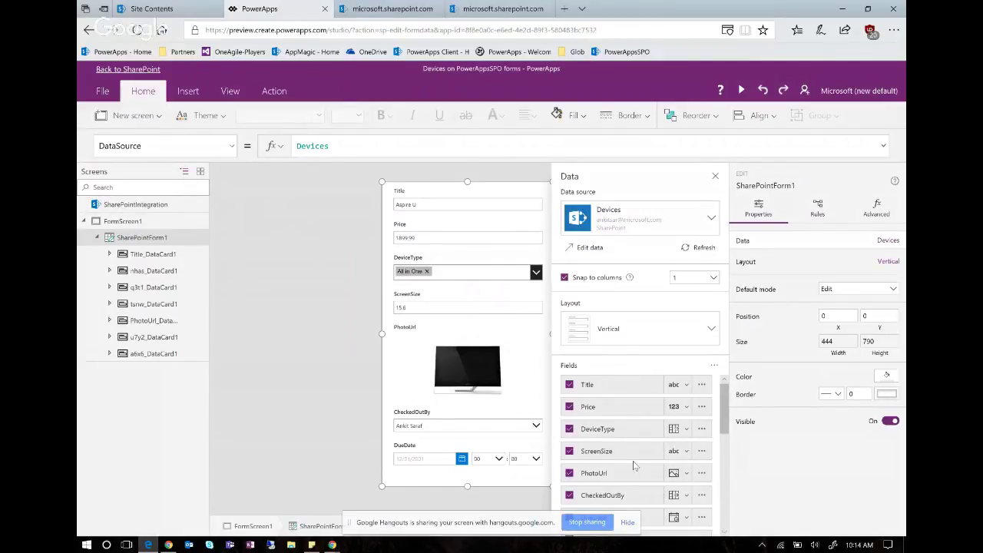
pyautogui.moveTo(623, 487); pyautogui.dragTo(622, 478)
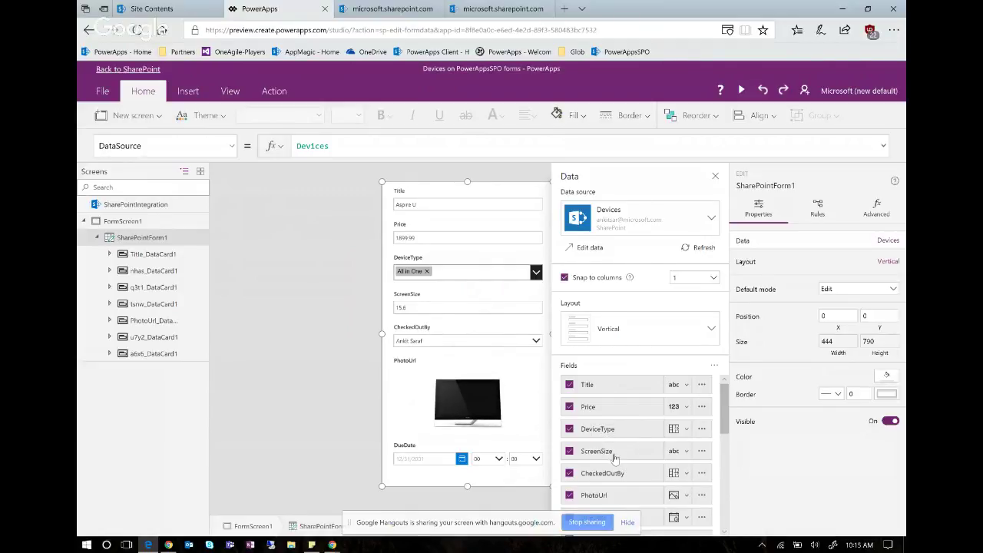
pyautogui.click(715, 177)
pyautogui.click(598, 322)
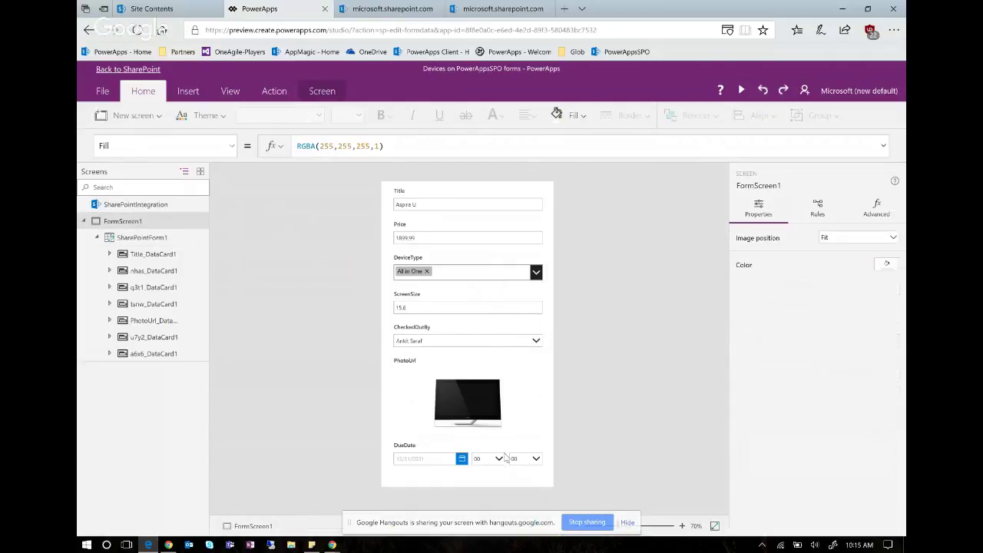
# Step: Save the changes to the customized Devices form without publishing them
pyautogui.click(103, 92)
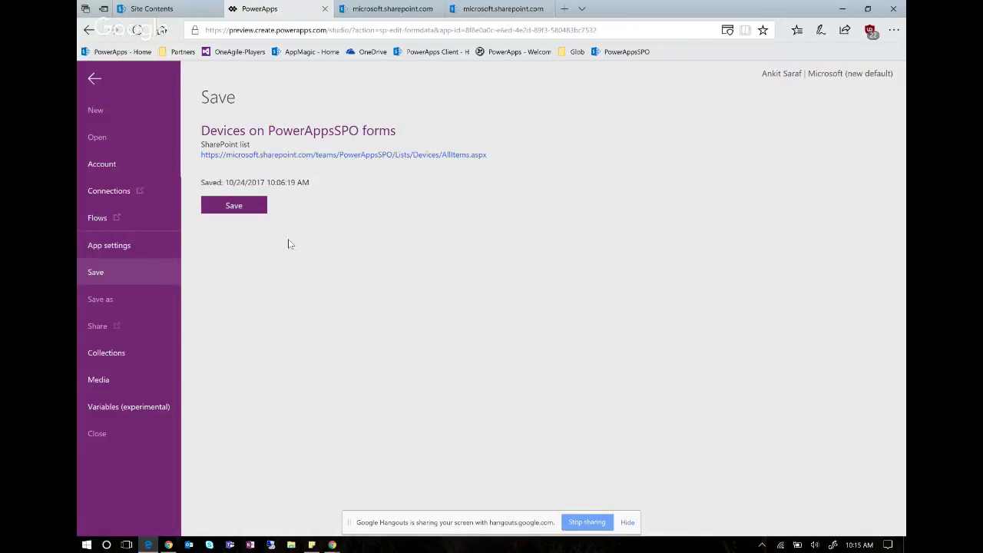
pyautogui.click(234, 206)
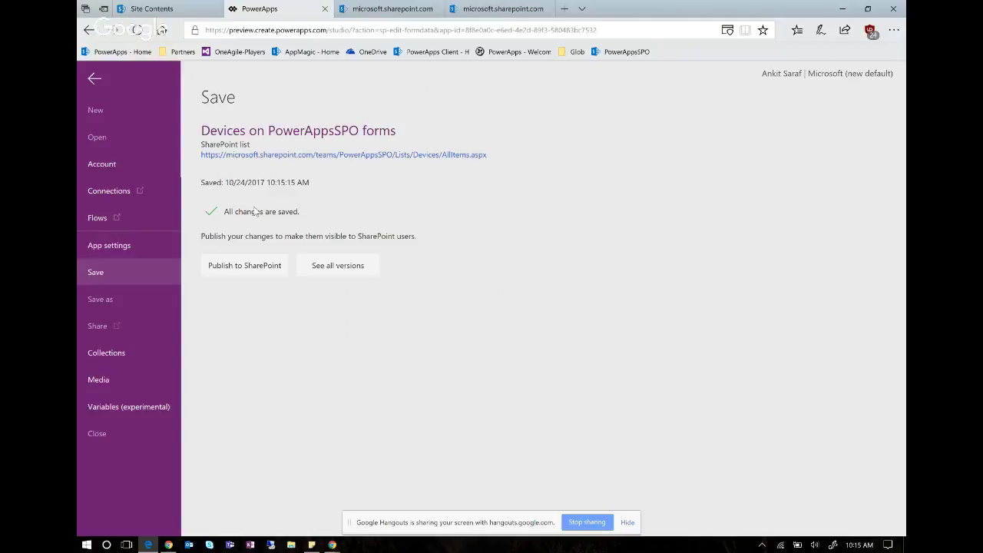
# Step: Open the Devices list from the saved form's SharePoint link and look through the Aspire U item's details
pyautogui.click(357, 156)
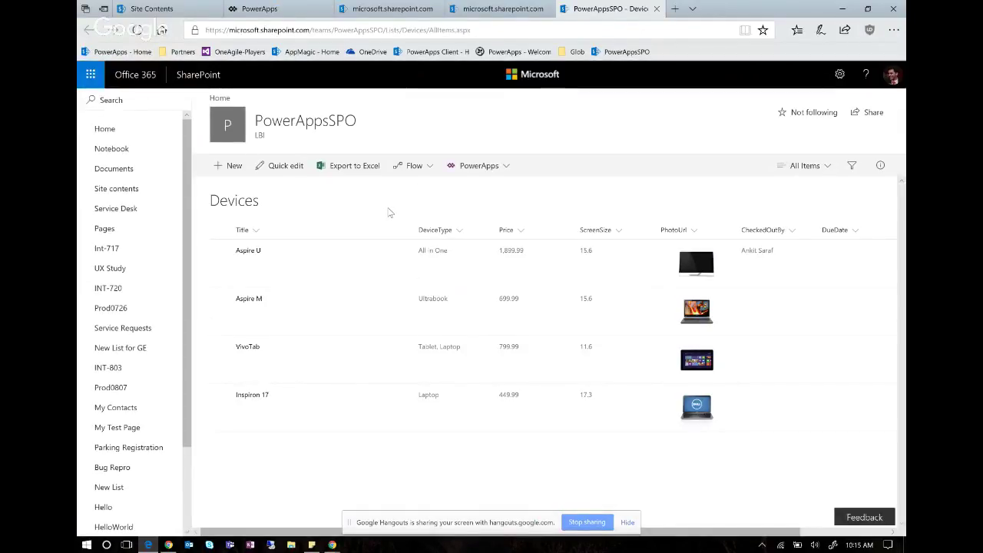
pyautogui.click(249, 251)
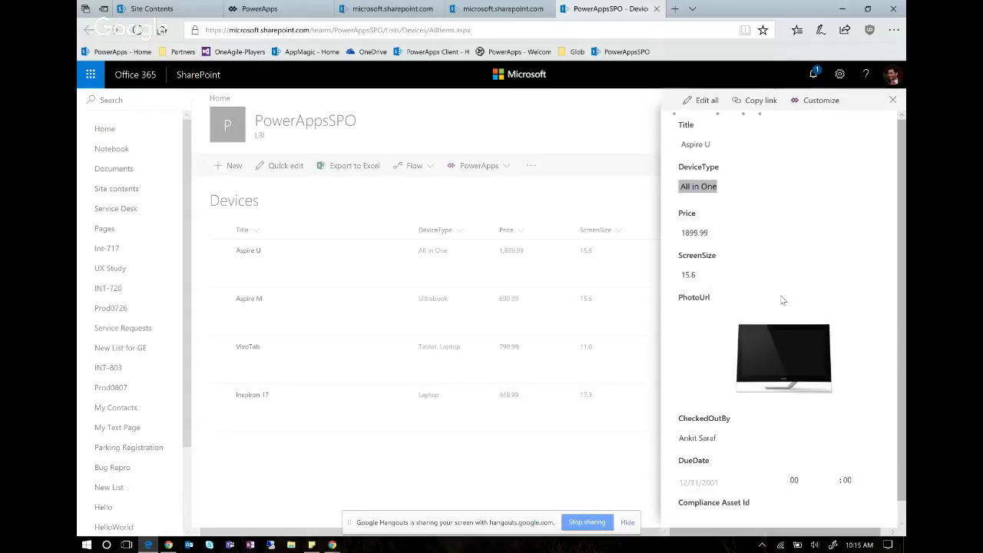
pyautogui.scroll(-3, 782, 300)
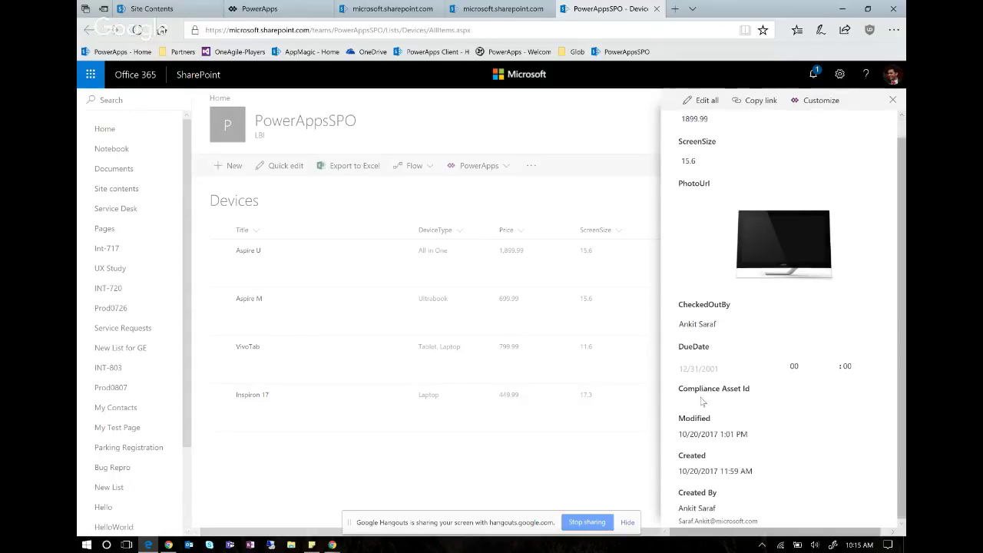
# Step: Close the Aspire U details and publish the saved Devices form to SharePoint from PowerApps
pyautogui.click(437, 450)
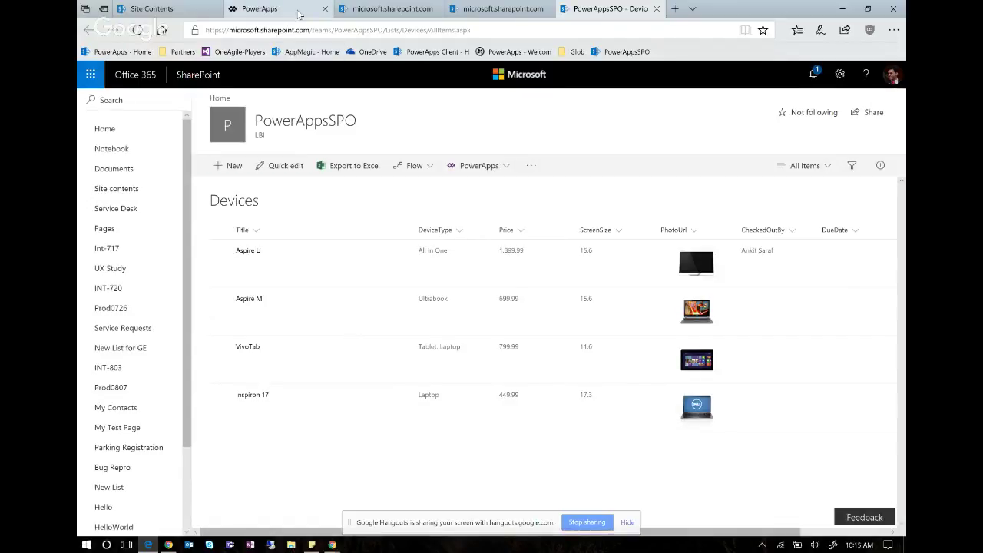
pyautogui.click(261, 10)
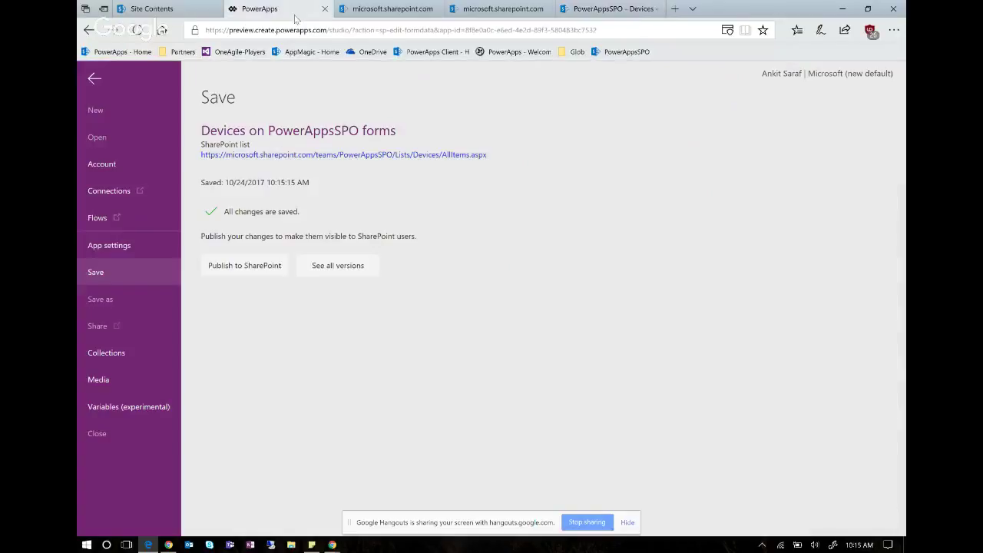
pyautogui.click(248, 265)
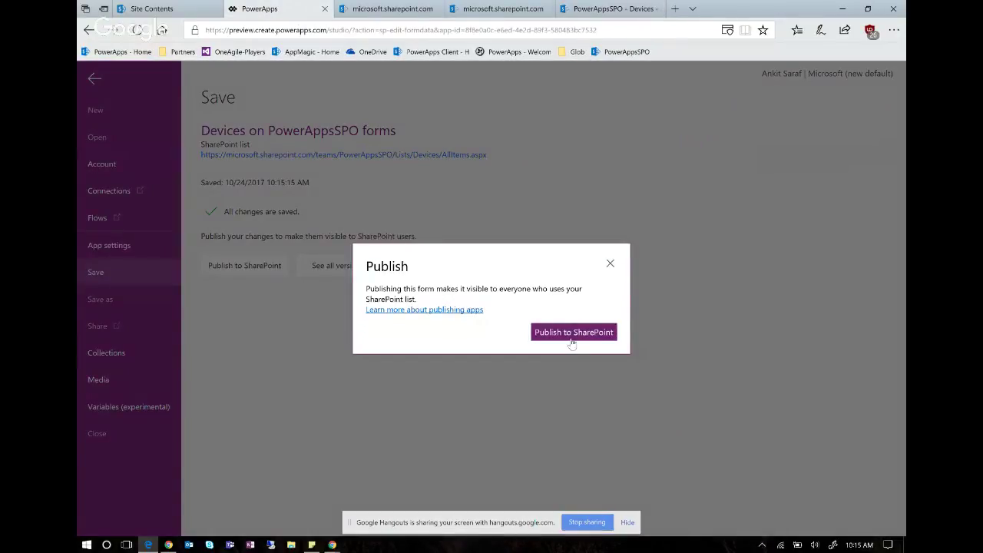
pyautogui.click(572, 337)
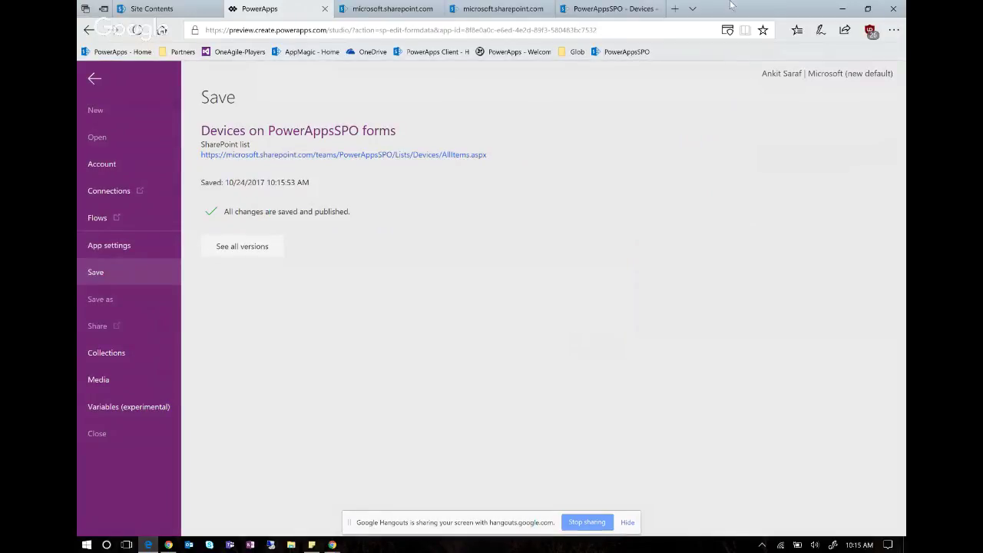
# Step: Reopen the Aspire U item in the SharePoint Devices list and look through the published form's fields and their order
pyautogui.click(628, 9)
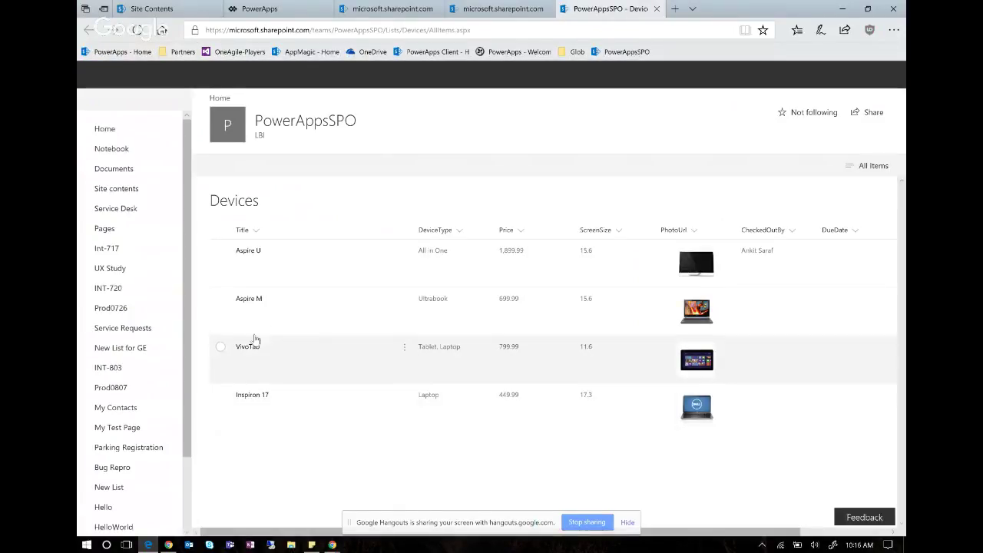
pyautogui.click(248, 251)
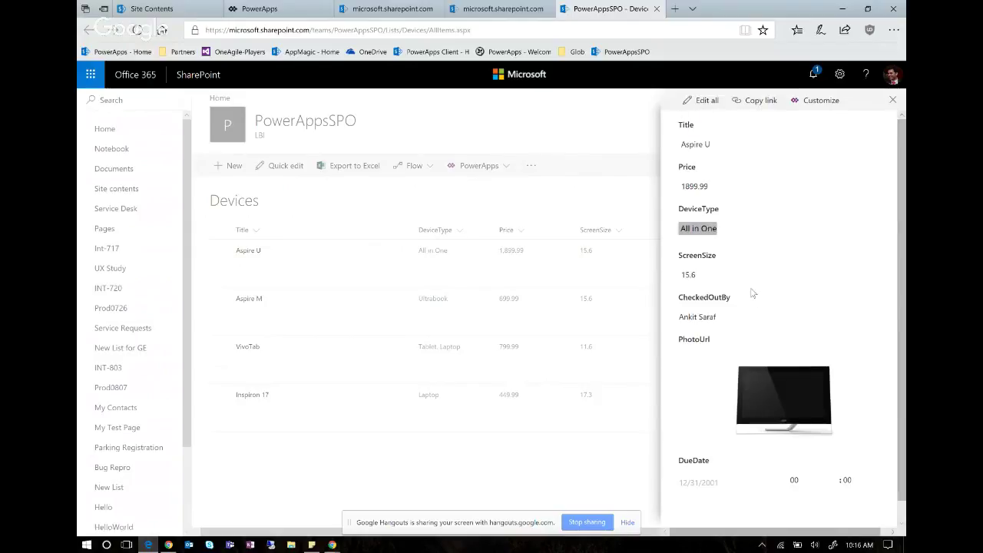
pyautogui.scroll(-1, 765, 319)
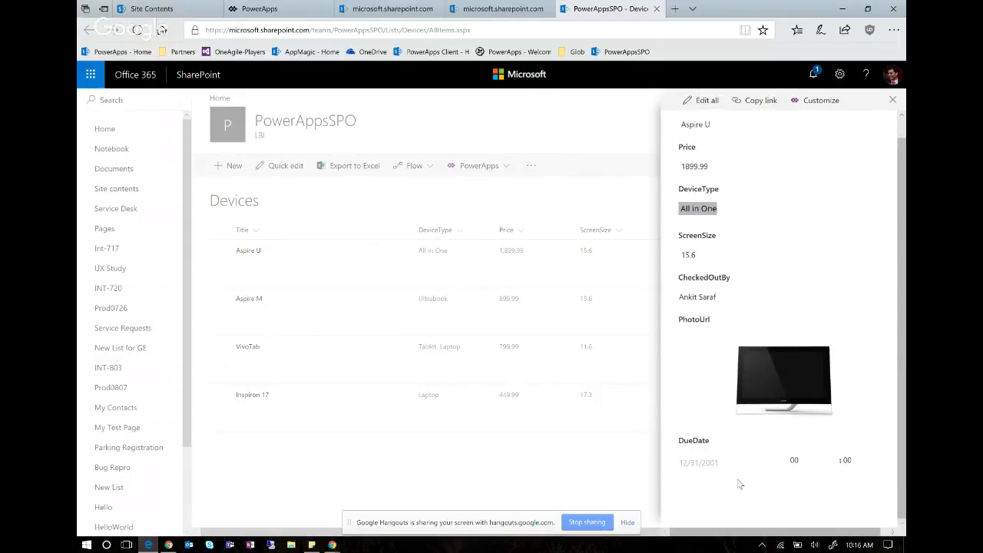
pyautogui.scroll(1, 774, 391)
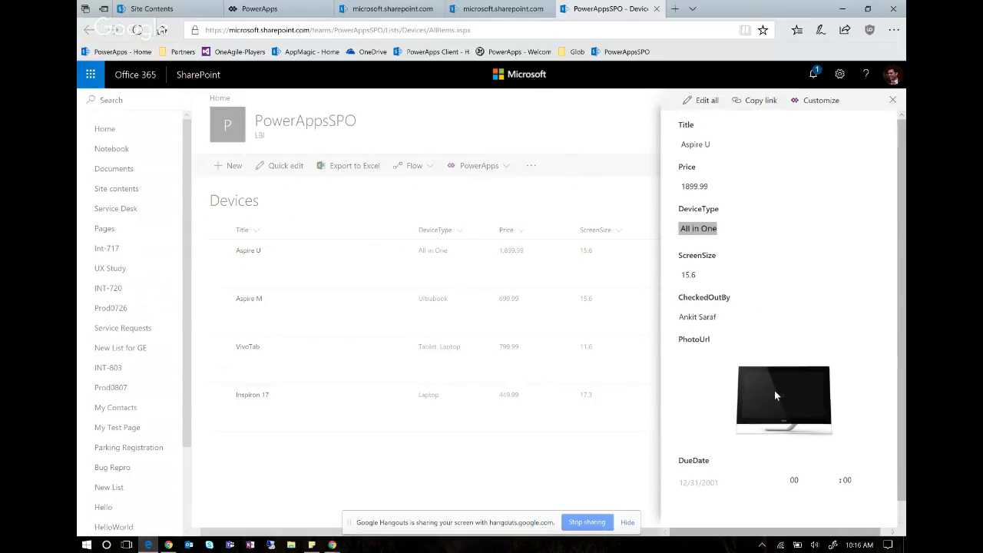
# Step: Open the version history of the Devices form from PowerApps and examine the modification times of versions 1 to 3
pyautogui.click(311, 8)
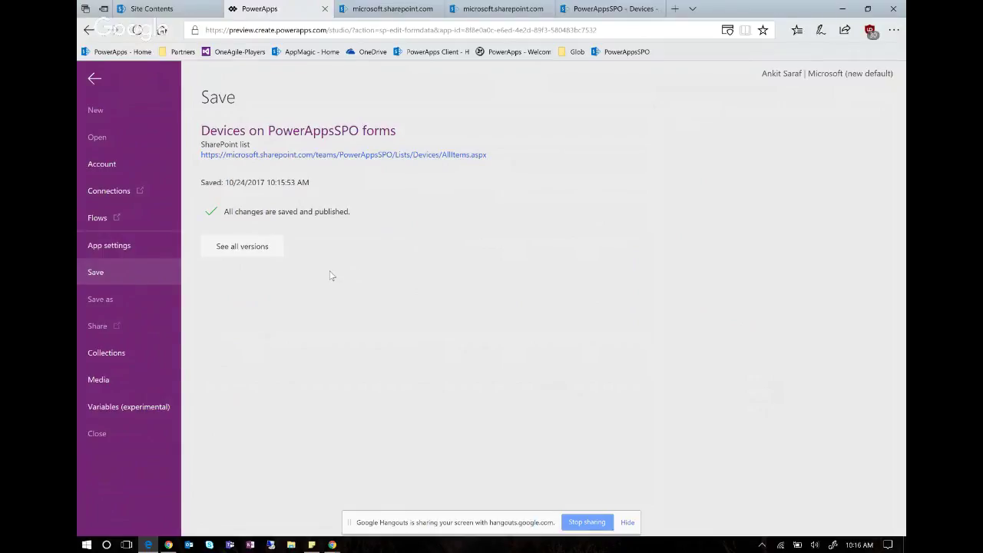
pyautogui.click(242, 246)
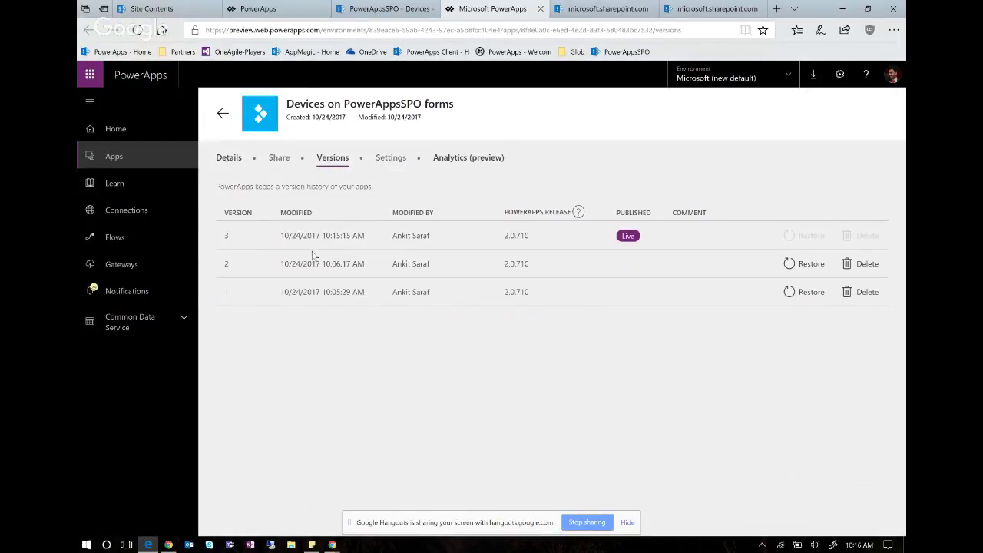
pyautogui.tripleClick(342, 292)
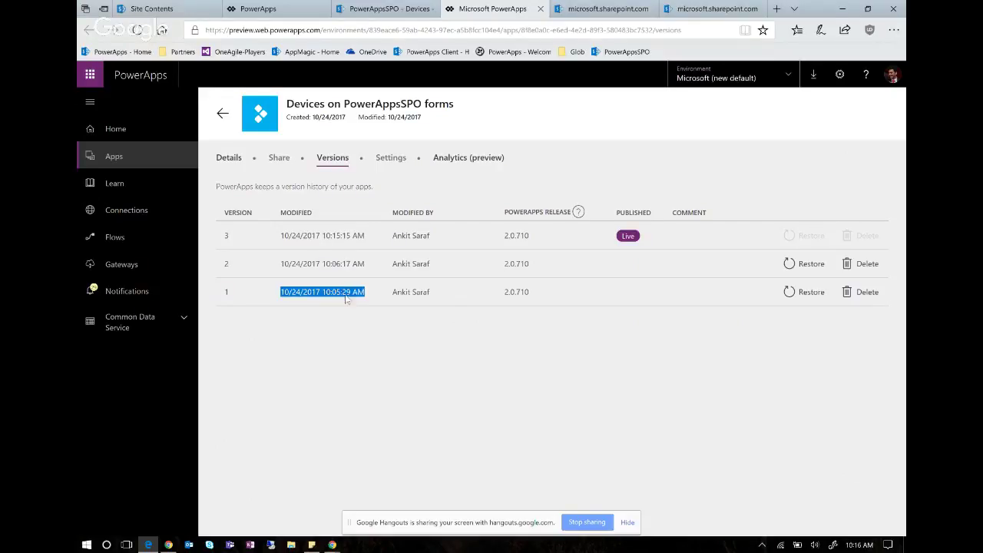
pyautogui.doubleClick(344, 264)
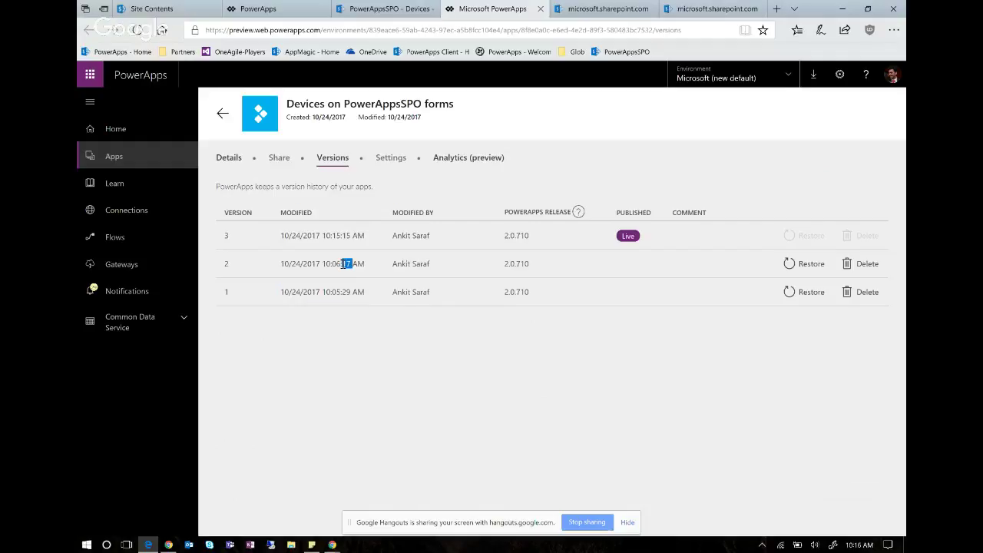
pyautogui.click(351, 235)
# Step: Return from the version history to the PowerApps editor and leave the save page to view FormScreen1
pyautogui.click(261, 13)
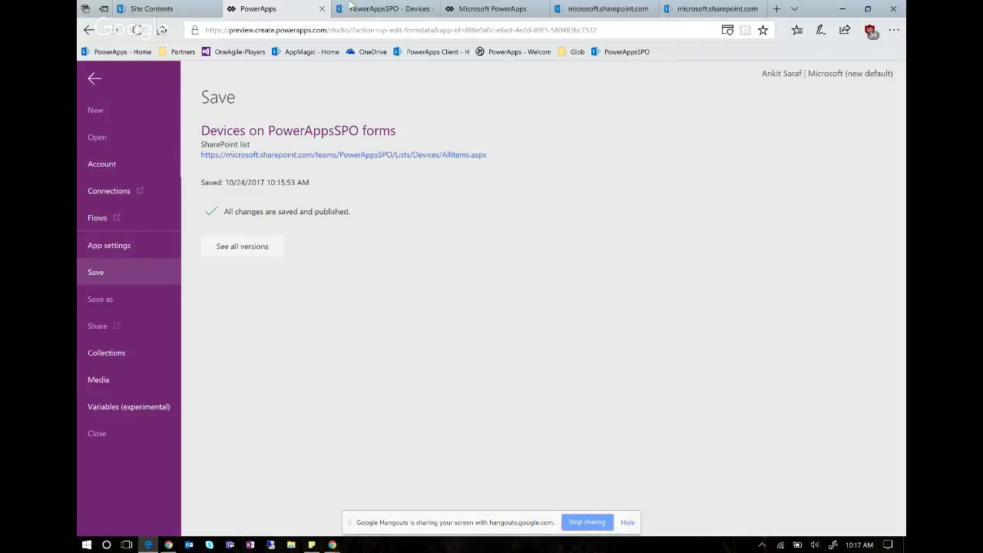
pyautogui.click(468, 9)
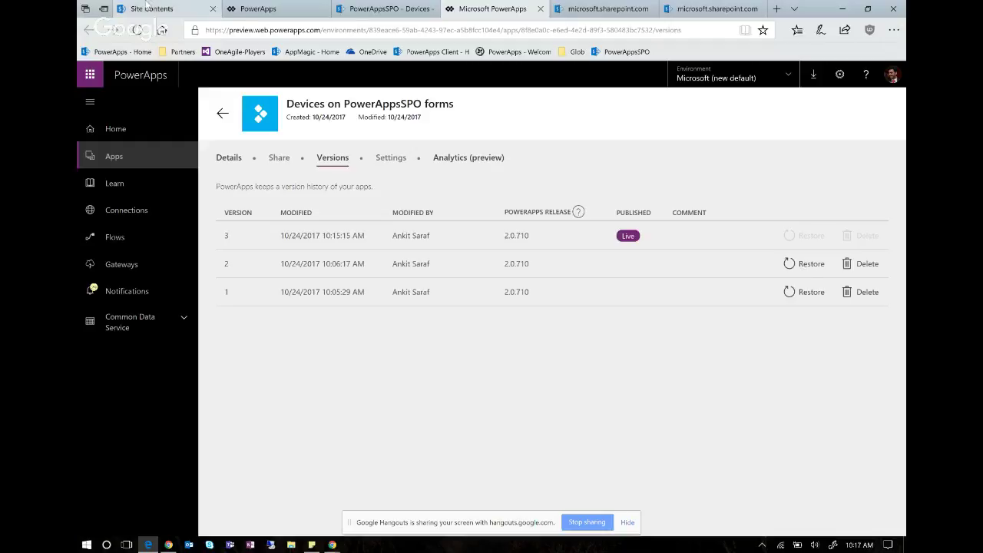
pyautogui.click(230, 11)
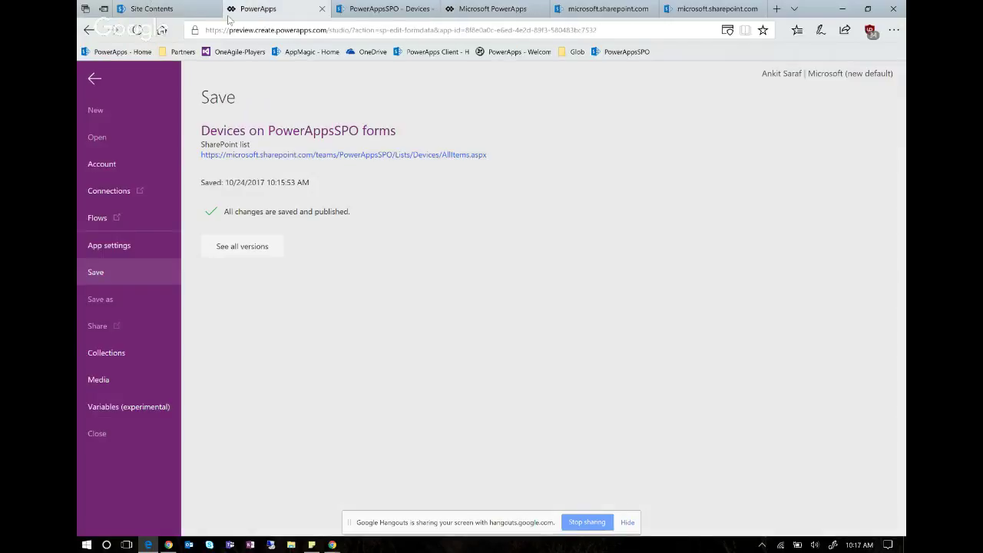
pyautogui.click(98, 78)
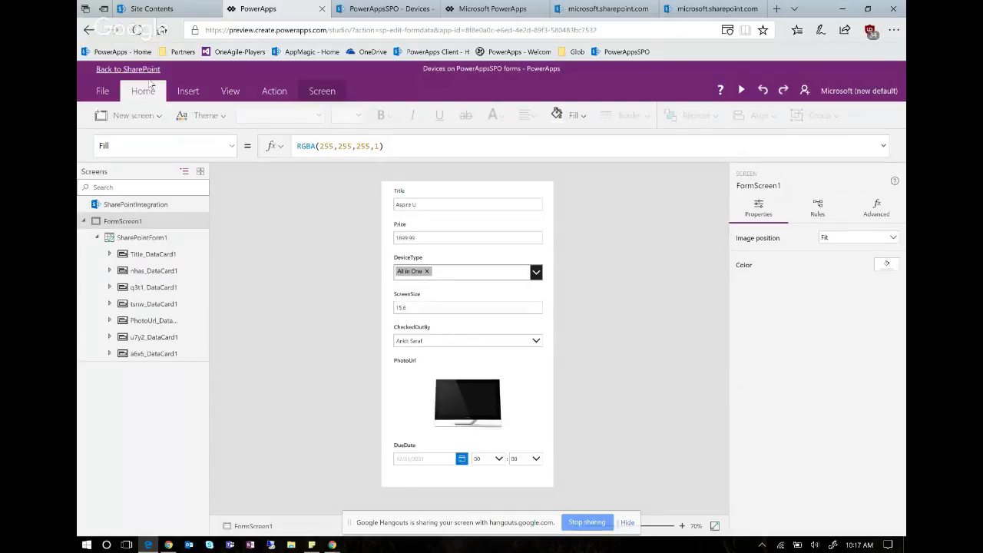
# Step: View the Devices form's usage analytics on its app details page and go back to the version list
pyautogui.click(446, 9)
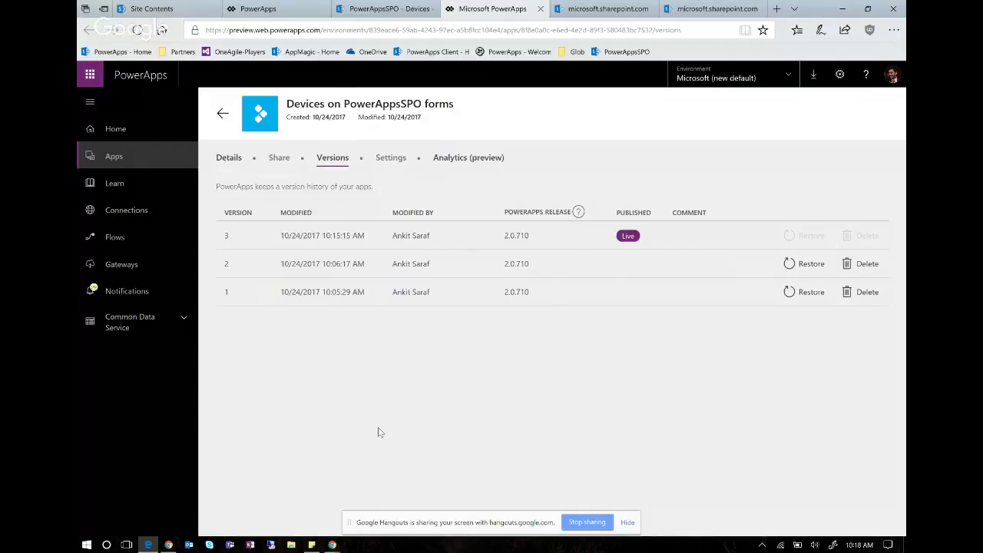
pyautogui.click(475, 160)
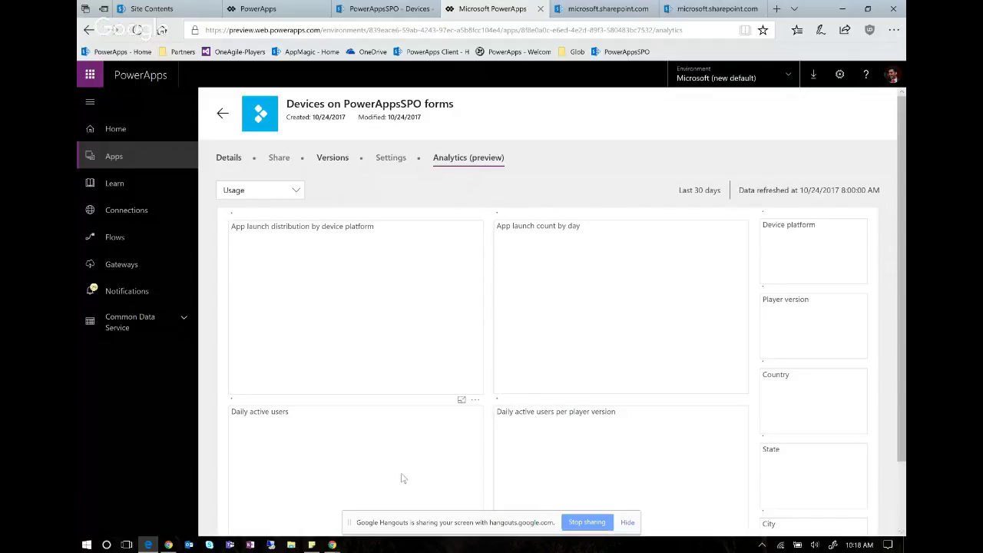
pyautogui.scroll(-2, 304, 446)
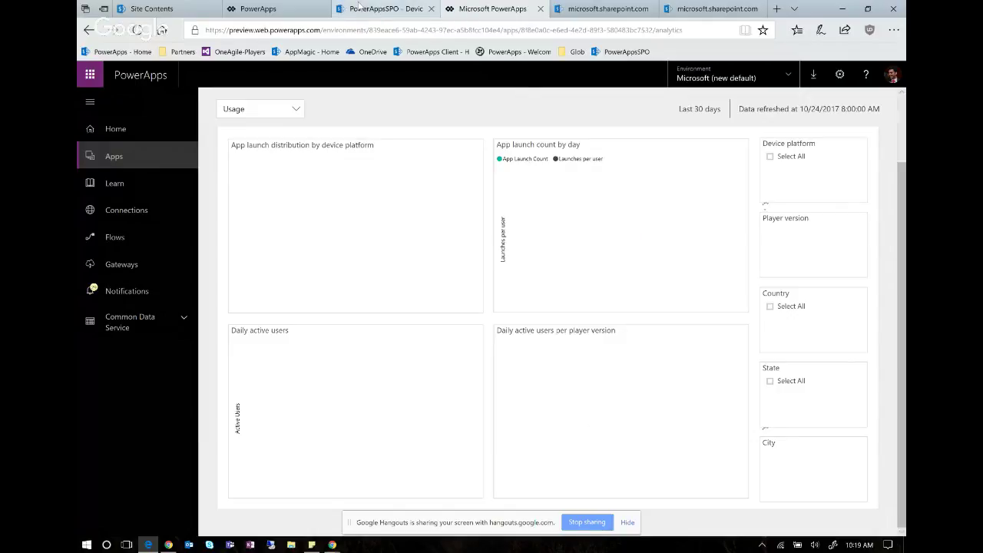
pyautogui.moveTo(359, 6)
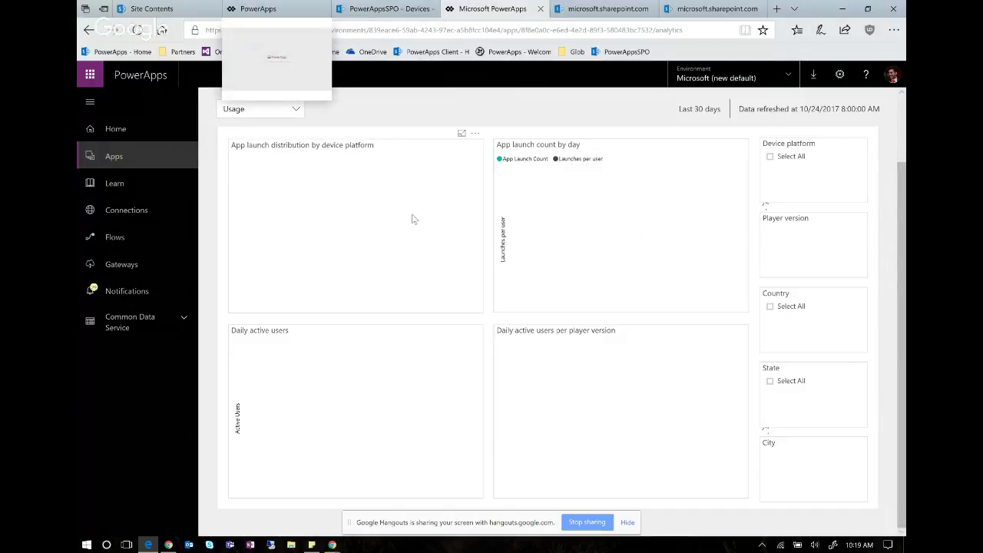
pyautogui.scroll(1, 433, 191)
pyautogui.click(330, 160)
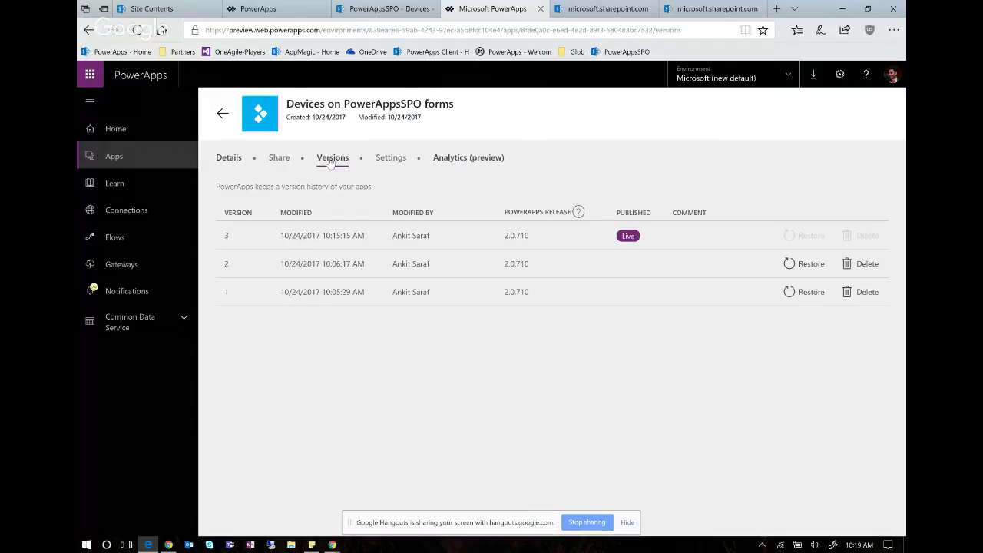
# Step: Close the app details page with the version history and return to the Devices form in the PowerApps editor
pyautogui.moveTo(263, 7)
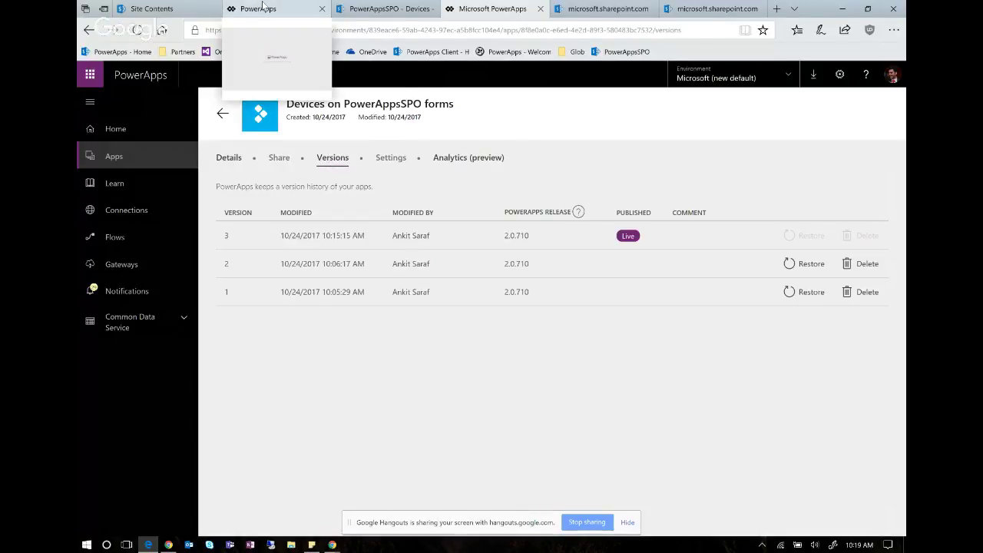
pyautogui.click(263, 7)
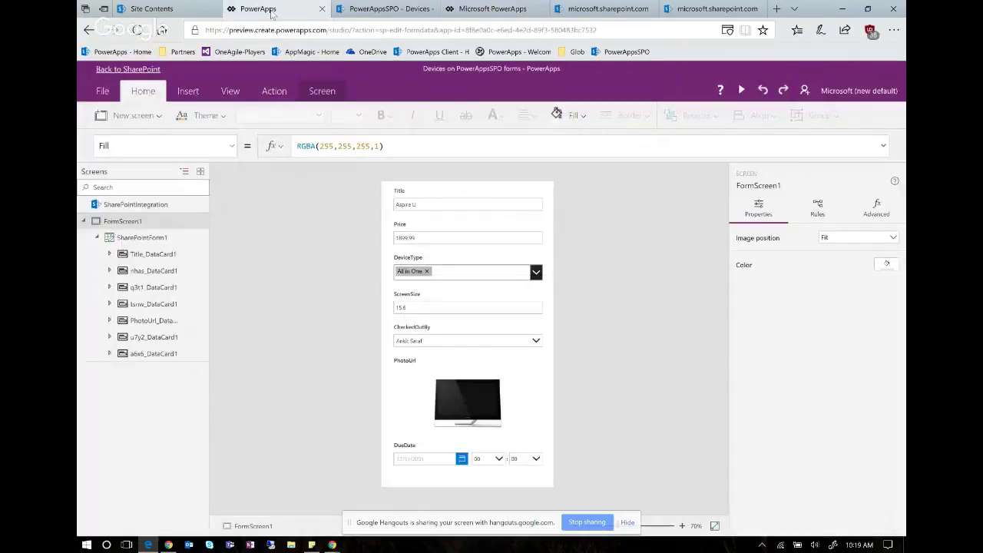
pyautogui.click(469, 12)
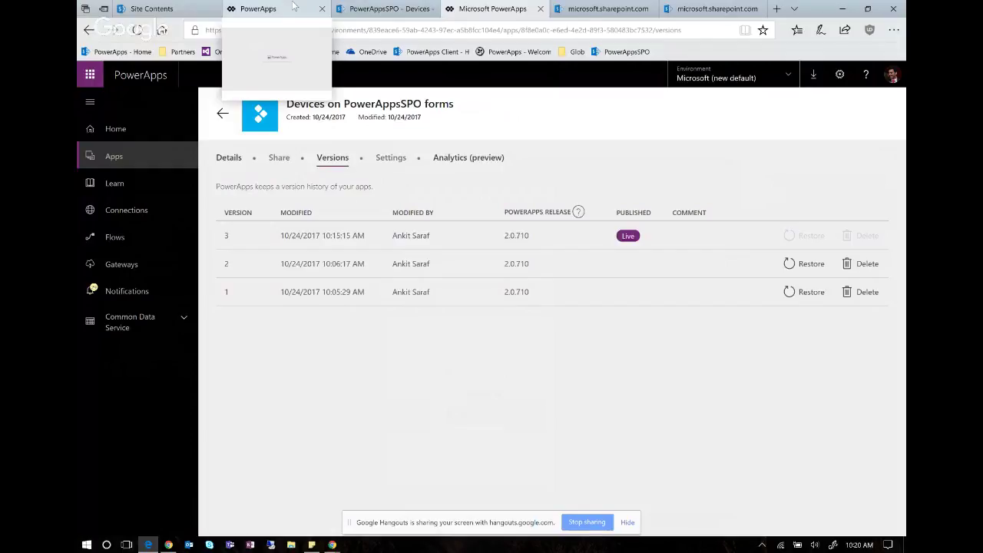
pyautogui.click(419, 8)
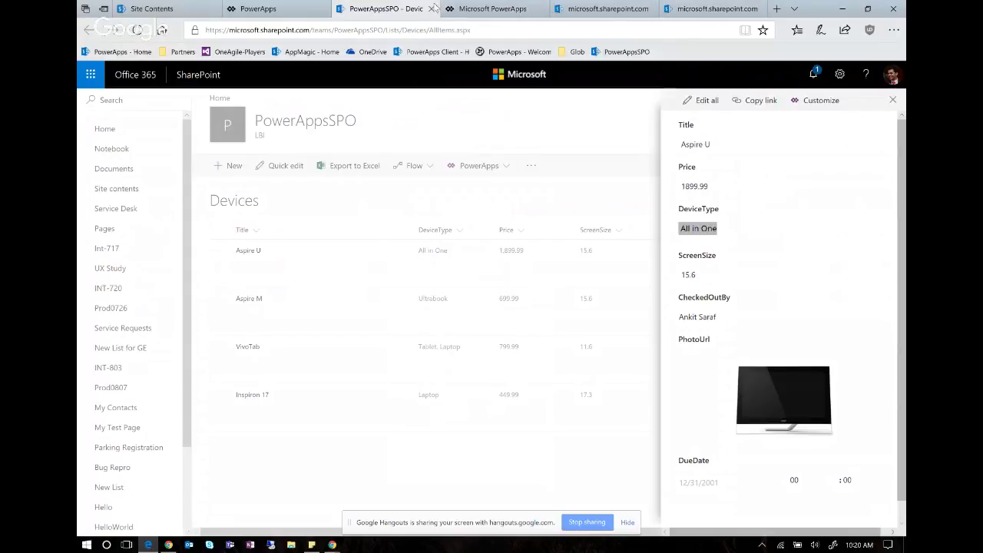
pyautogui.click(468, 10)
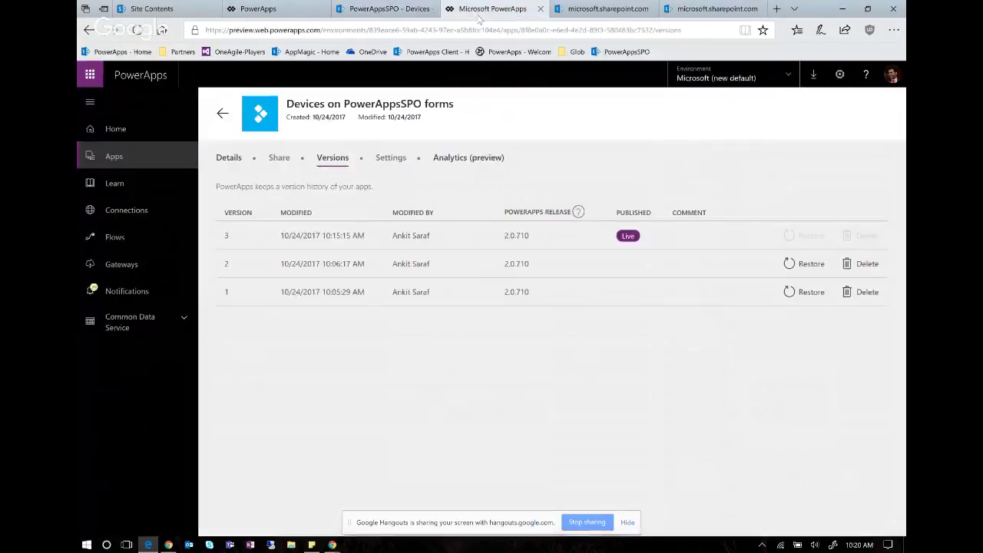
pyautogui.click(541, 8)
pyautogui.click(261, 8)
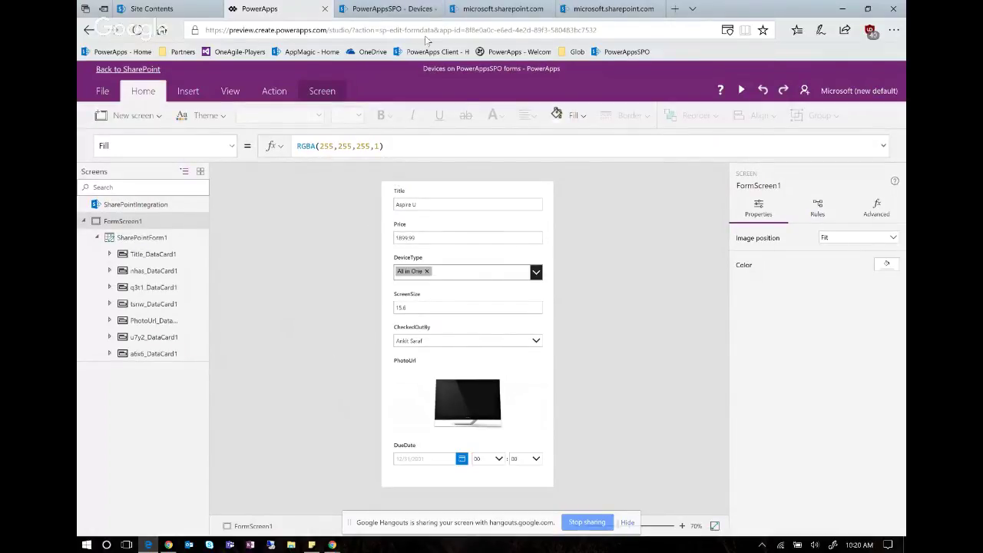
pyautogui.click(388, 8)
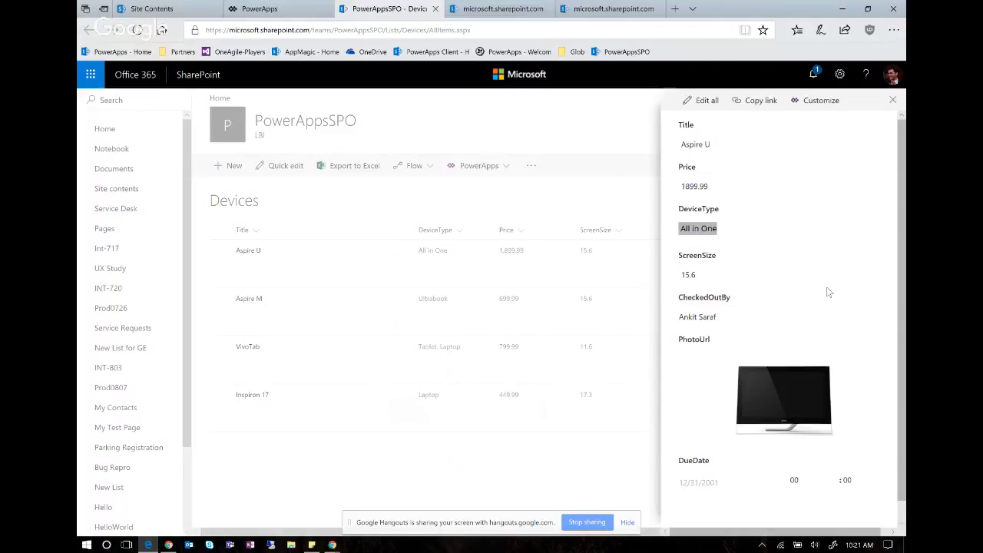
pyautogui.click(253, 8)
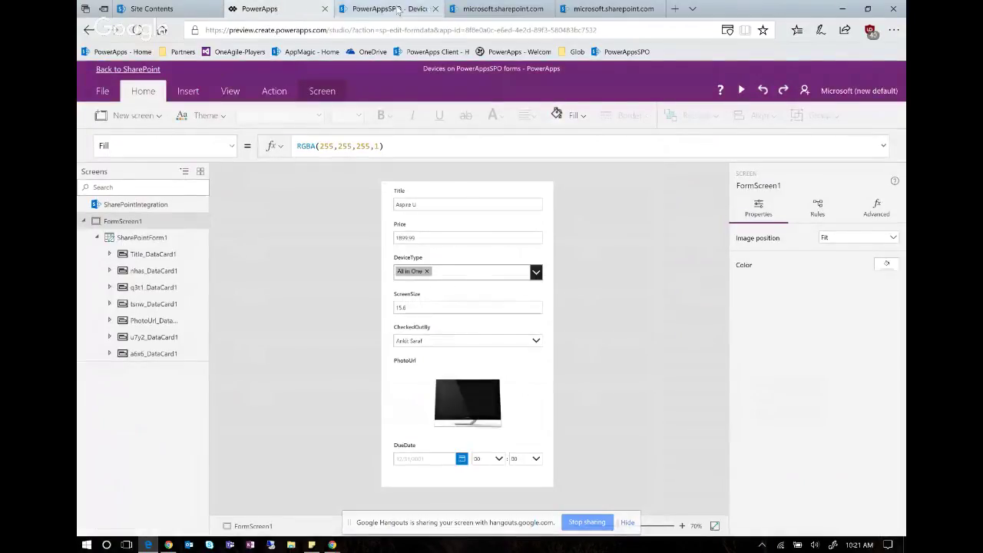
pyautogui.click(399, 8)
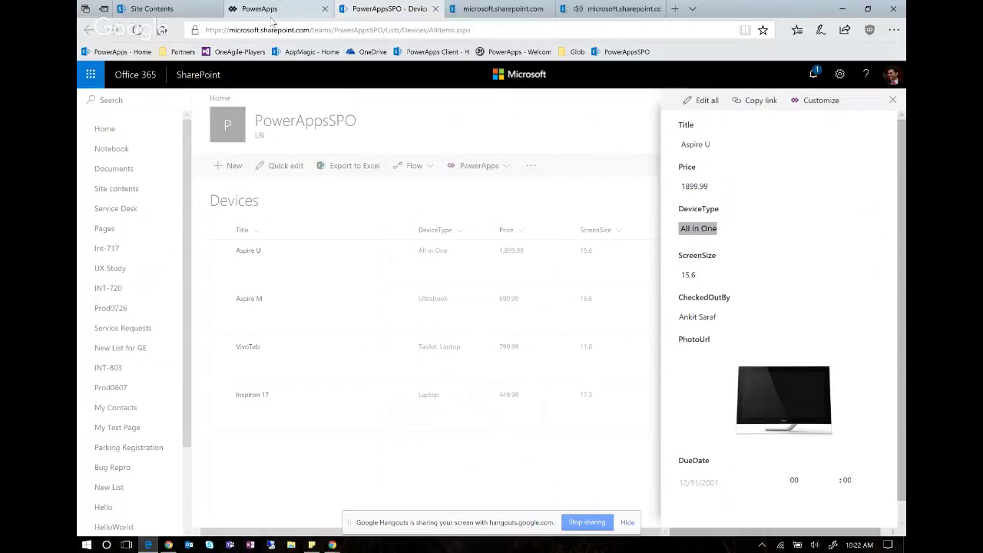
# Step: Switch to the PowerApps editor and change the Devices form's screen orientation to Landscape, apply it and return to the form
pyautogui.moveTo(271, 20)
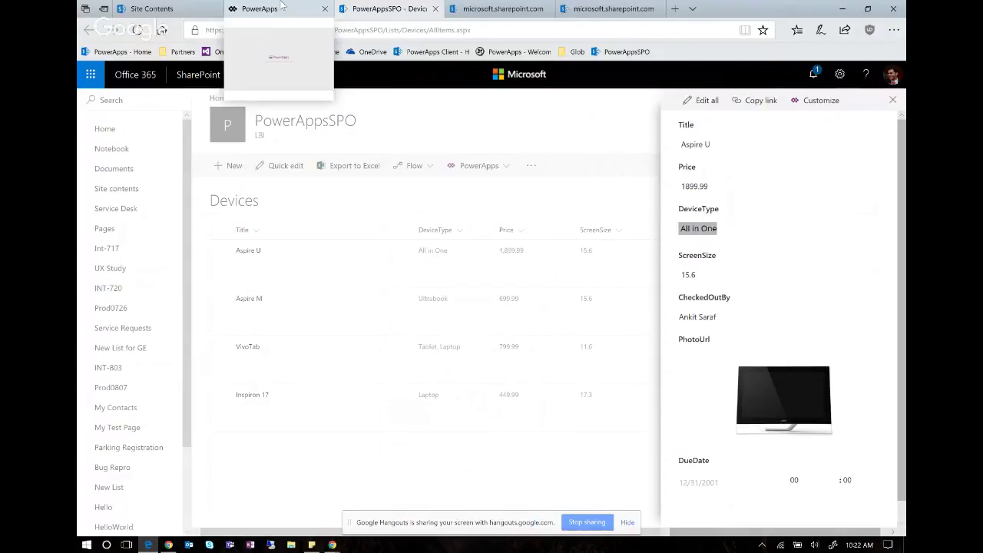
pyautogui.click(281, 7)
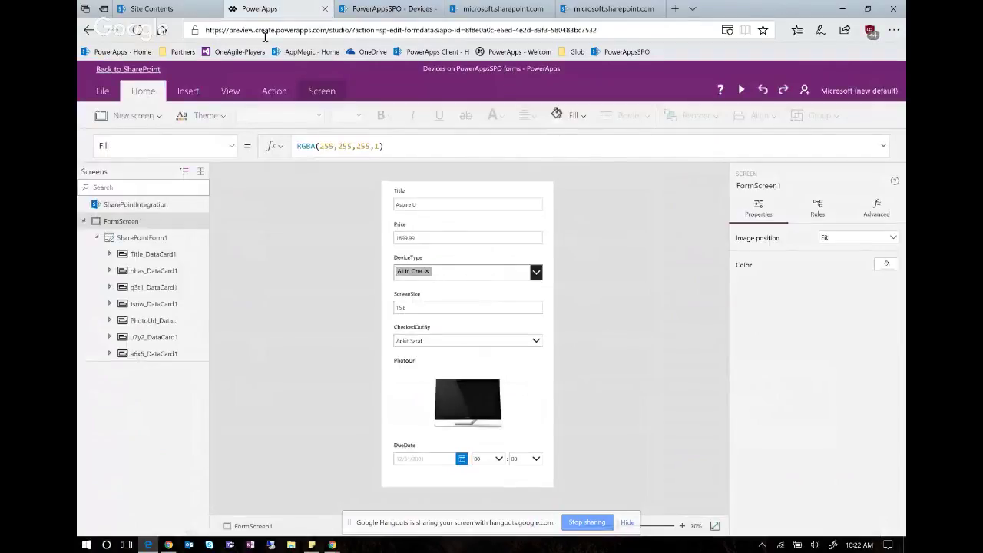
pyautogui.click(97, 92)
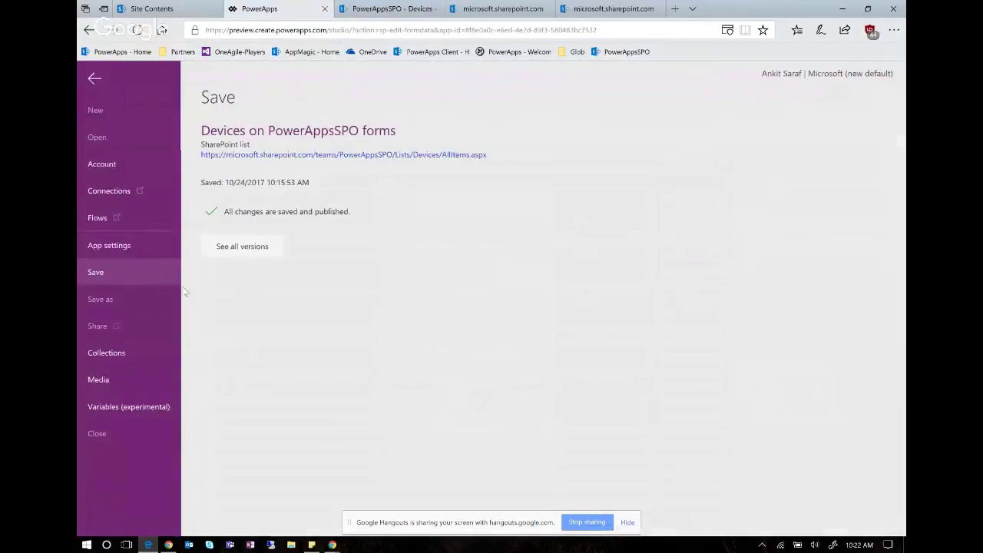
pyautogui.click(149, 252)
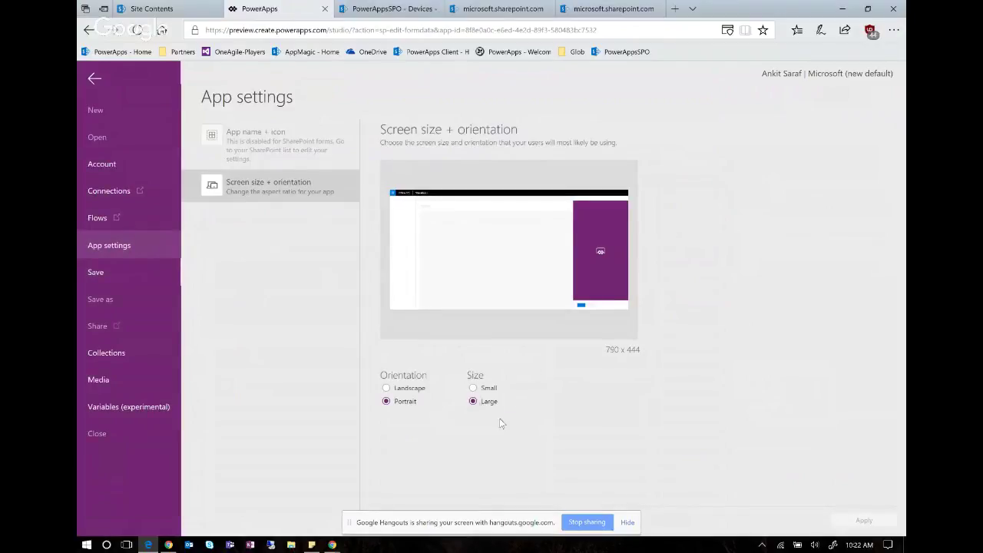
pyautogui.click(387, 390)
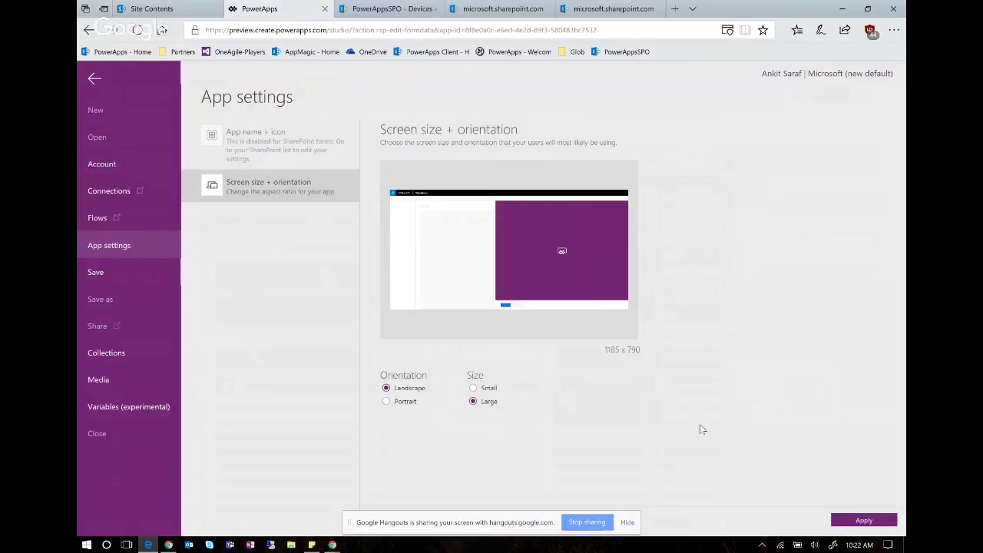
pyautogui.click(839, 522)
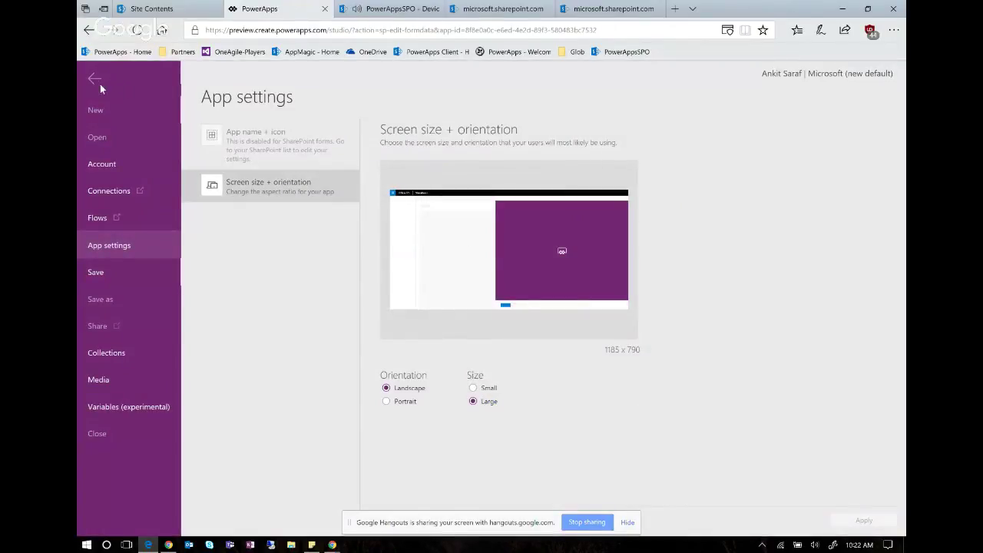
pyautogui.click(92, 80)
# Step: Set SharePointForm1 to snap to 3 columns and look over how its cards are arranged
pyautogui.click(644, 469)
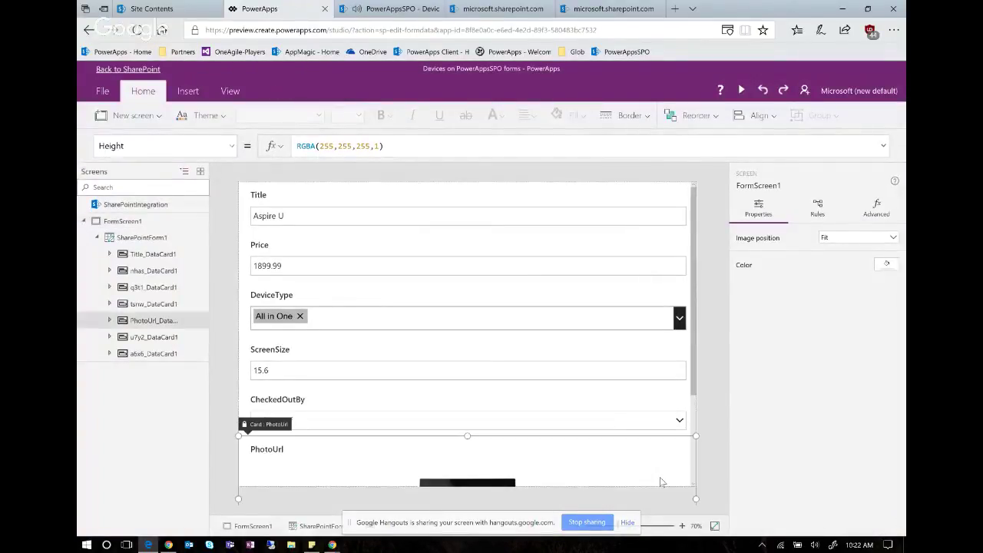
pyautogui.click(694, 397)
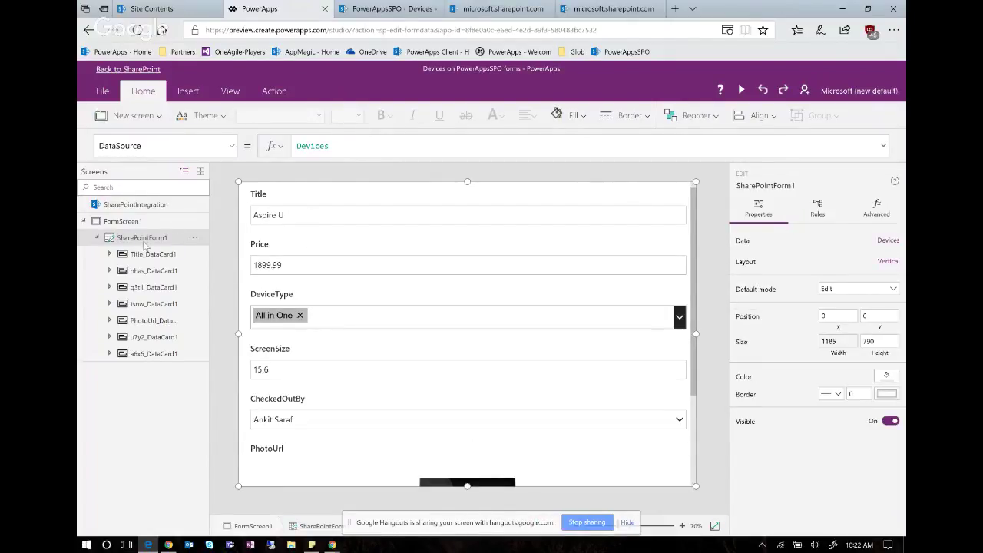
pyautogui.click(883, 261)
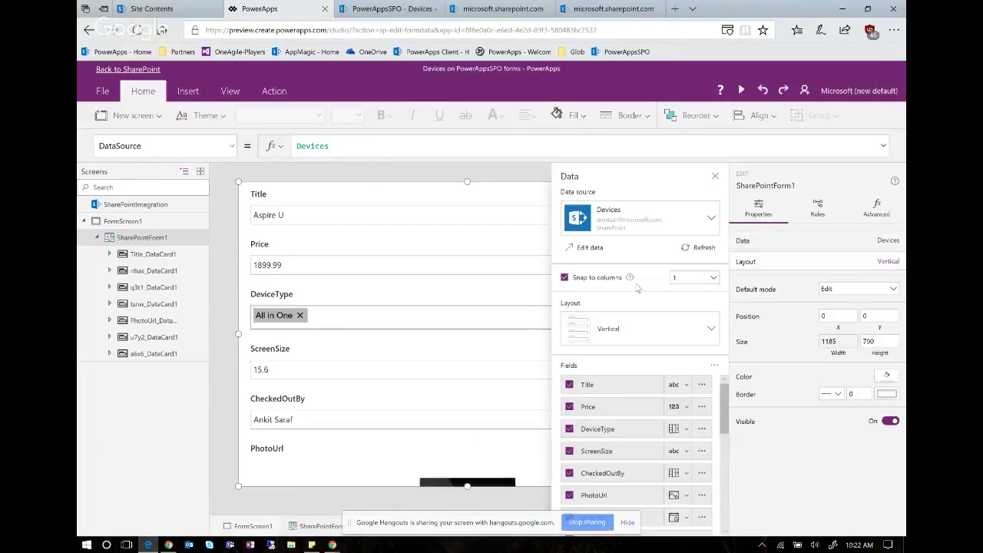
pyautogui.click(692, 284)
pyautogui.click(702, 286)
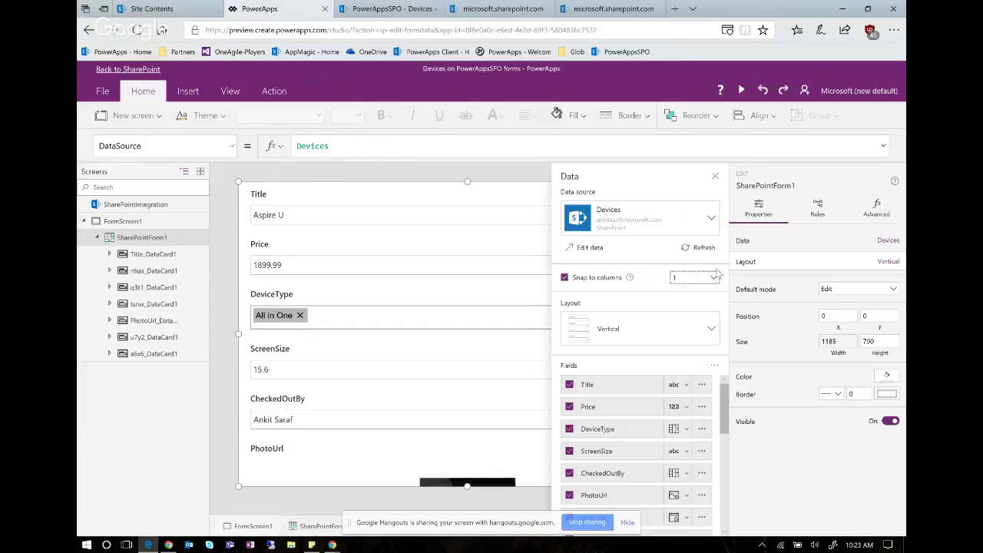
pyautogui.click(699, 278)
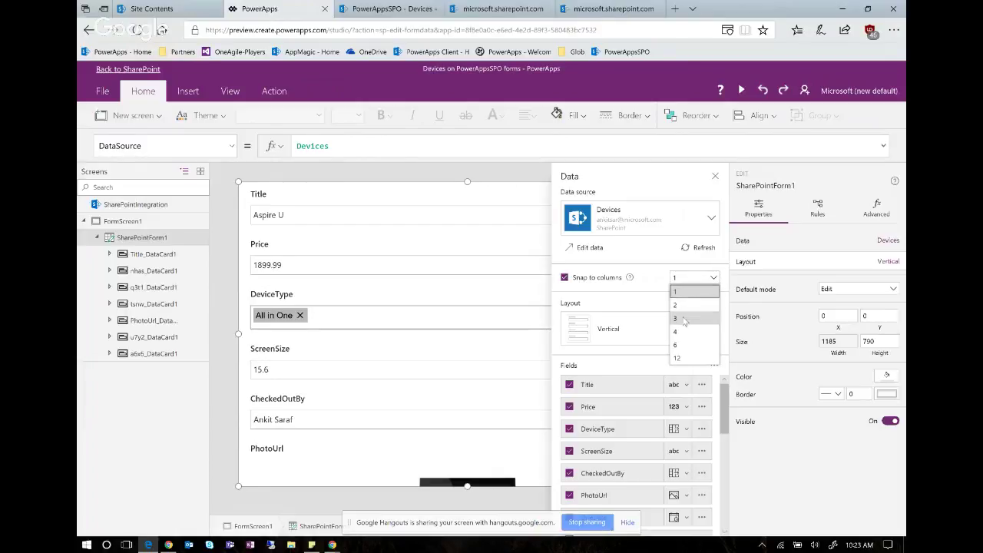
pyautogui.click(684, 318)
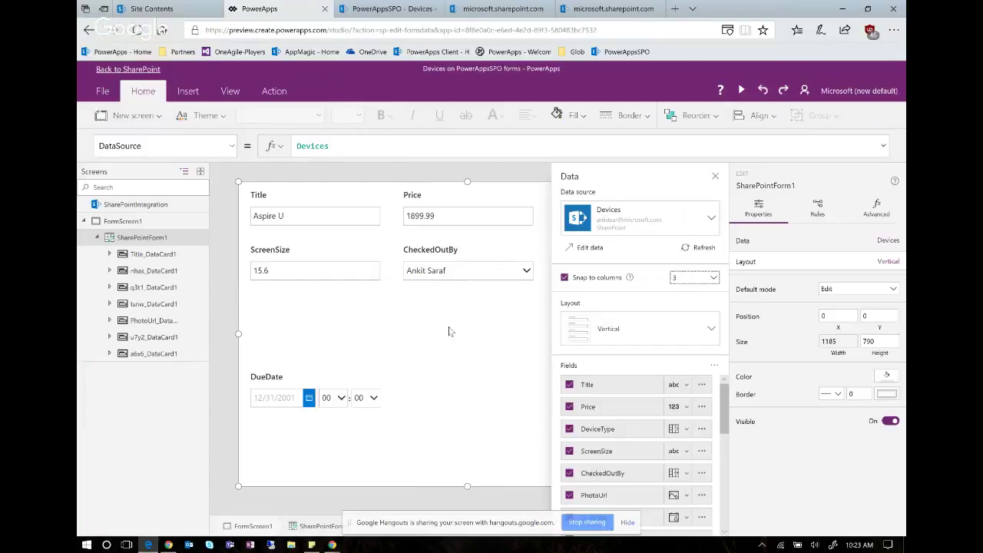
pyautogui.click(716, 178)
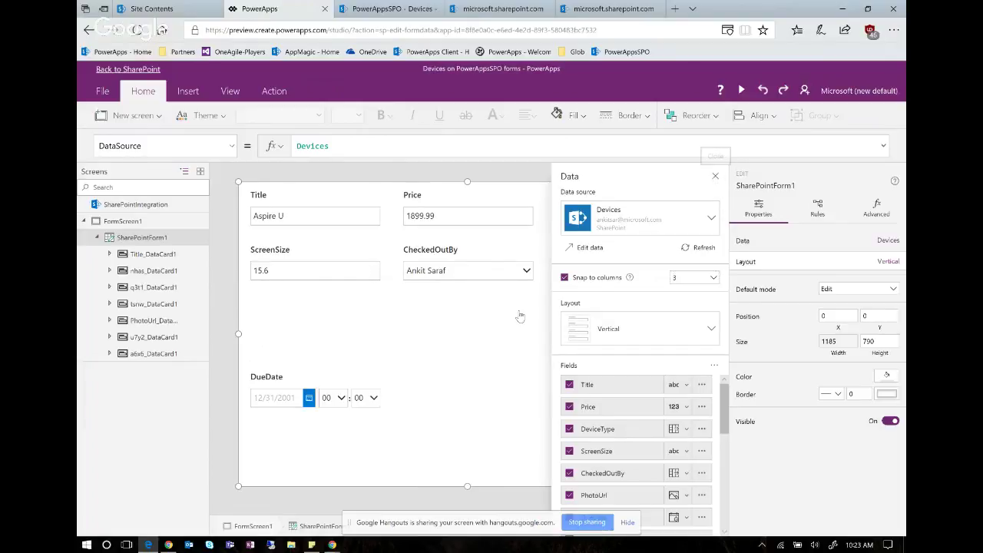
pyautogui.click(367, 374)
pyautogui.click(561, 330)
pyautogui.click(469, 333)
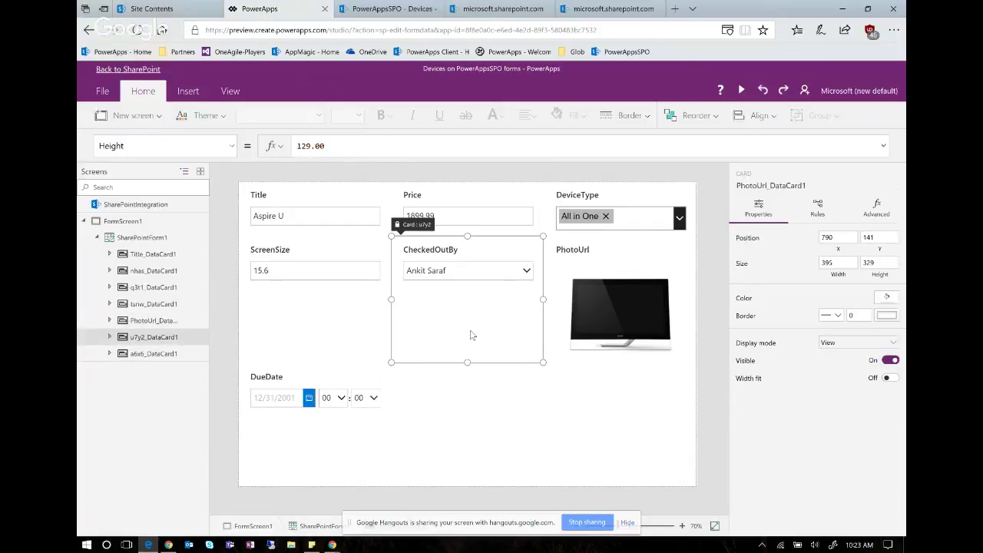
pyautogui.click(374, 229)
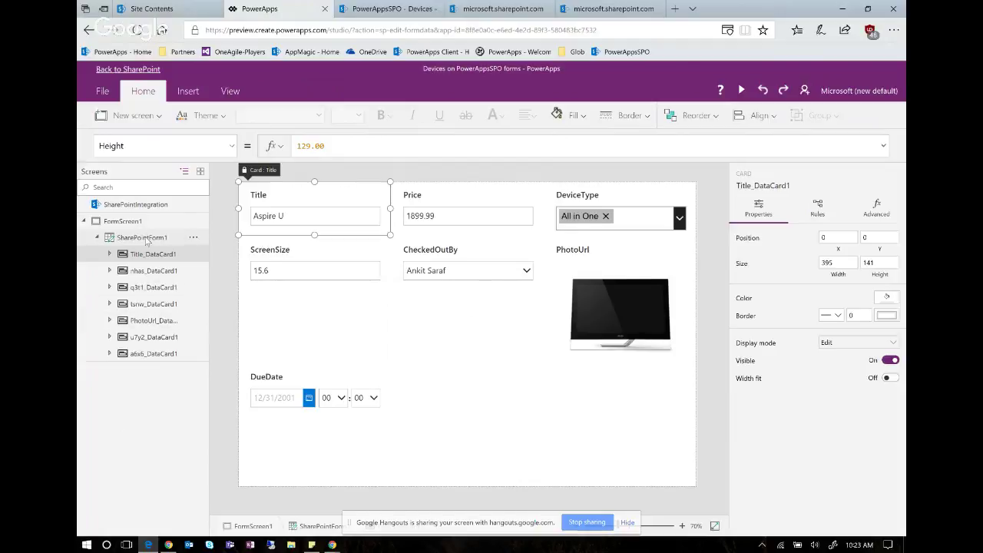
# Step: Set SharePointForm1 to snap to 2 columns and switch its form layout to Horizontal
pyautogui.click(146, 238)
pyautogui.click(866, 265)
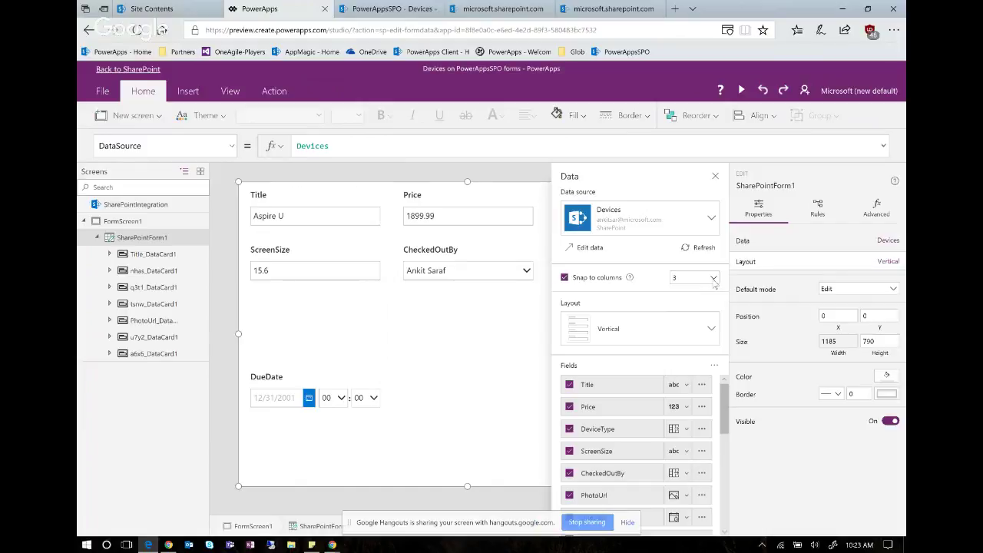
pyautogui.click(712, 279)
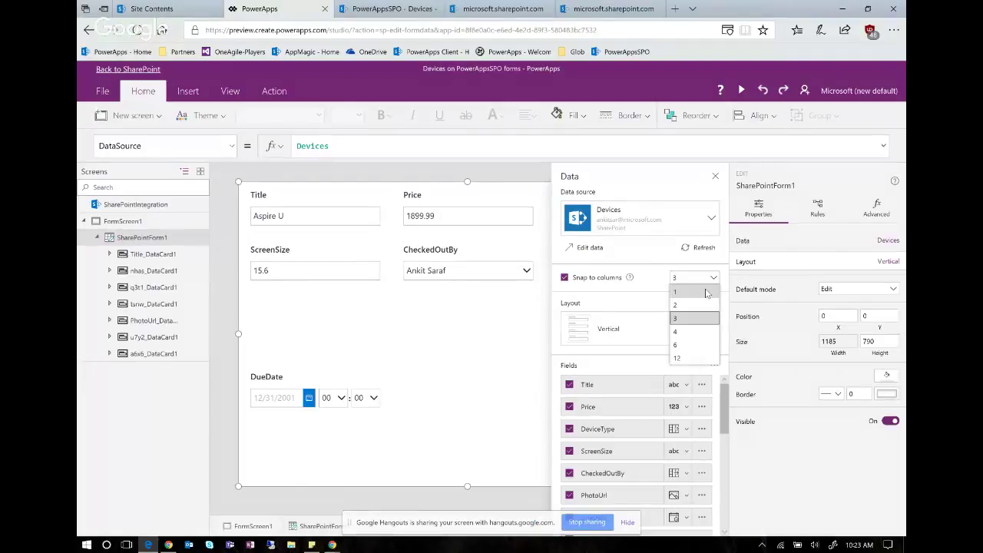
pyautogui.click(684, 306)
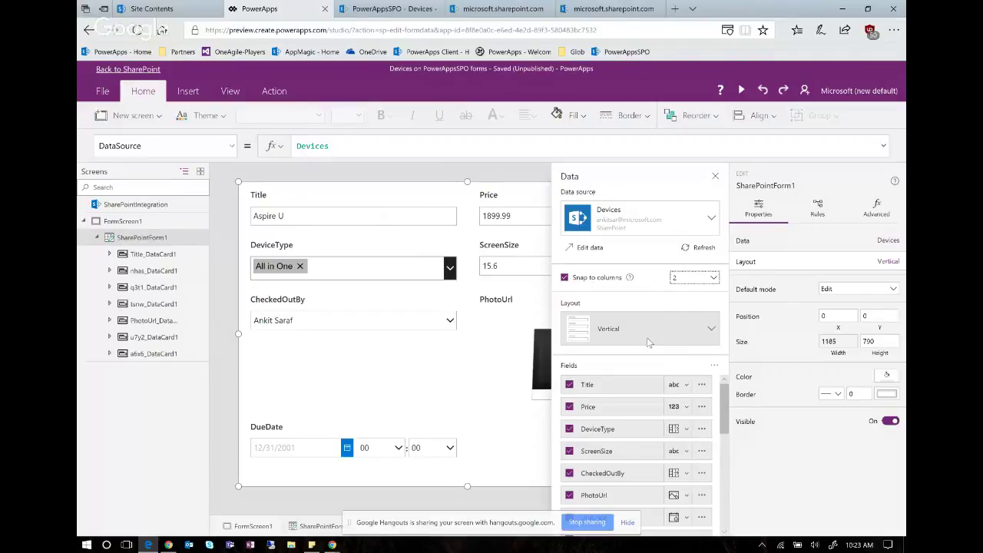
pyautogui.click(648, 339)
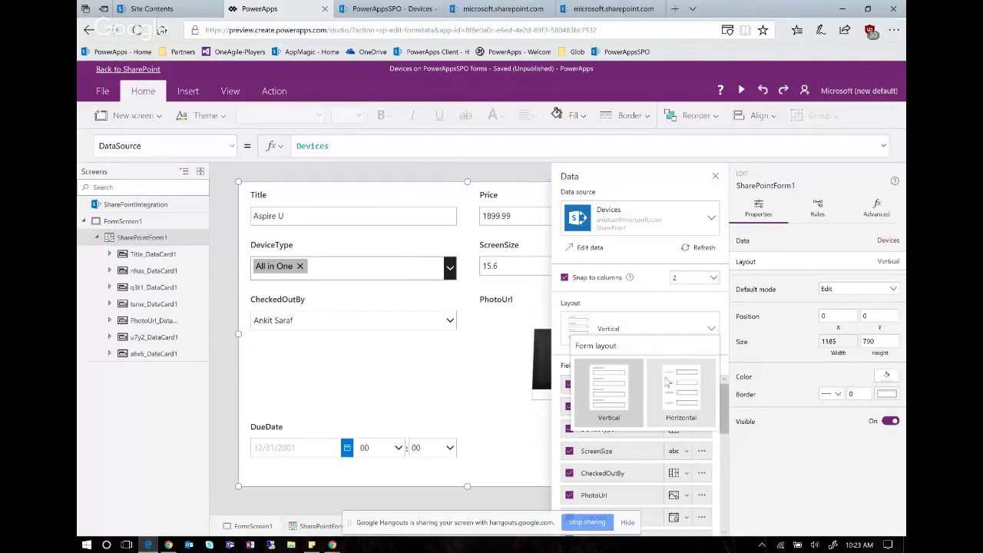
pyautogui.click(672, 403)
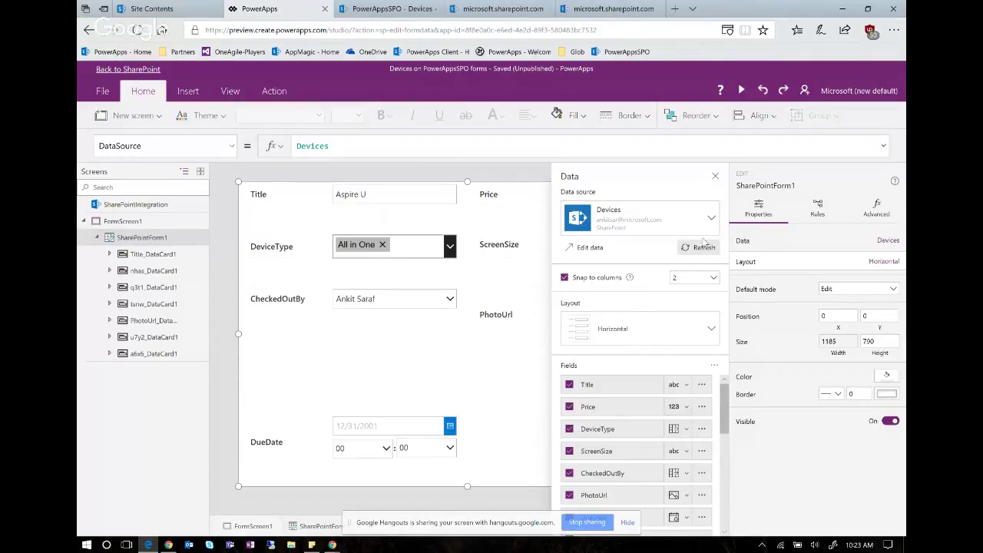
pyautogui.click(714, 176)
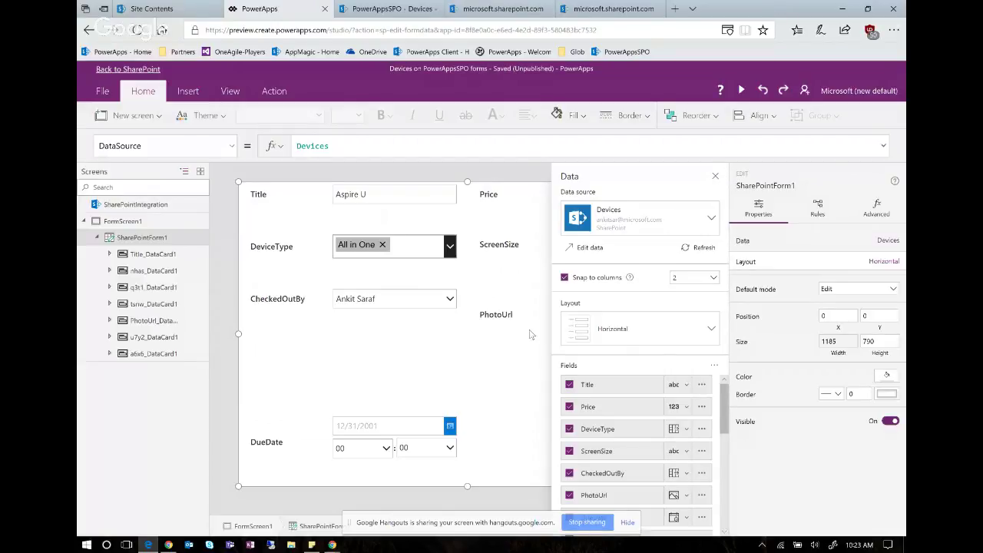
# Step: Examine the arrangement of the cards in the horizontal form, including the PhotoUrl image, and its column and layout settings
pyautogui.click(443, 384)
pyautogui.click(447, 226)
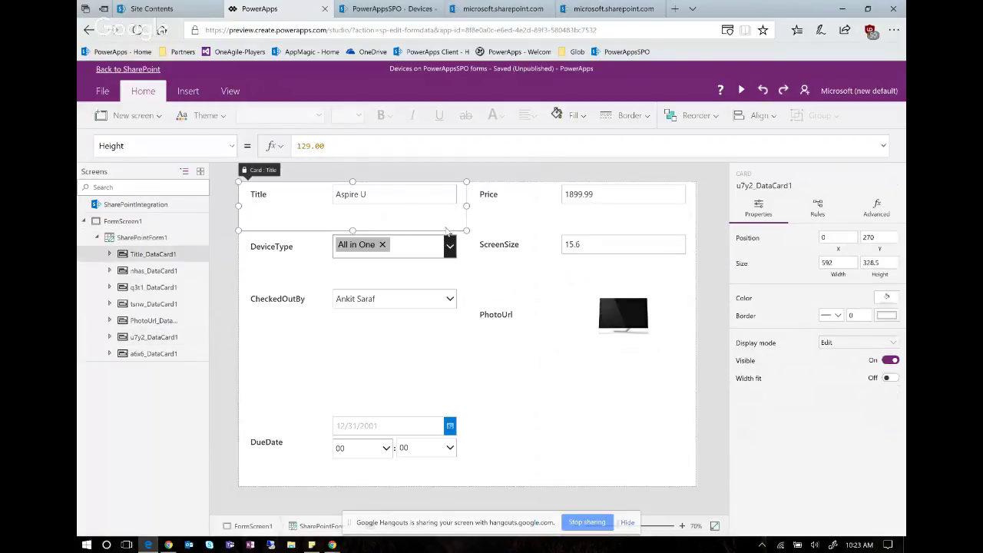
pyautogui.click(487, 278)
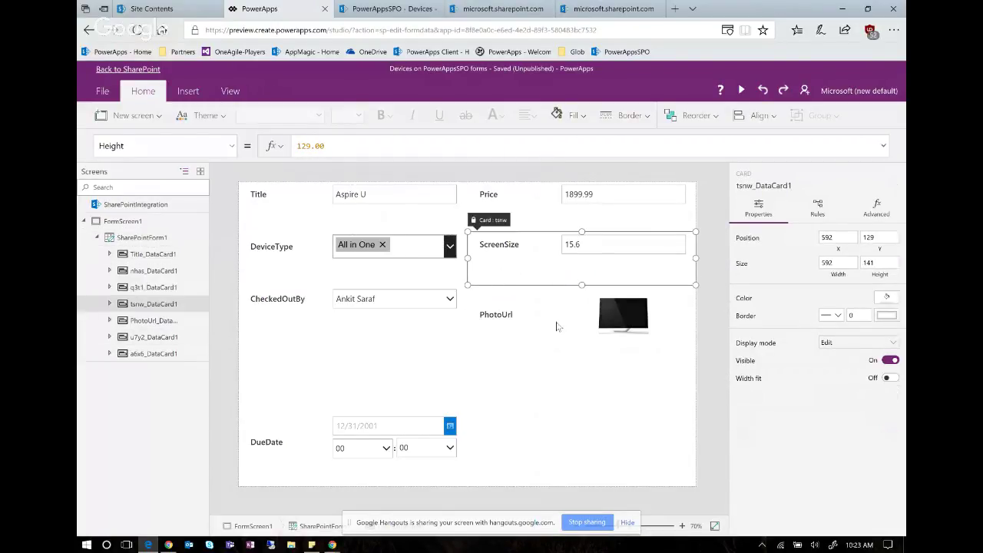
pyautogui.click(568, 314)
pyautogui.click(612, 328)
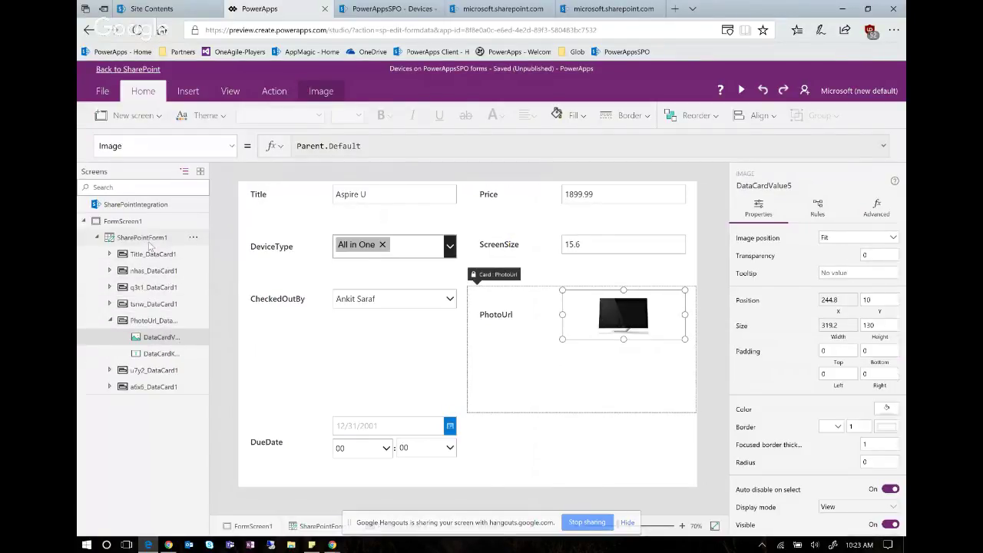
pyautogui.click(149, 240)
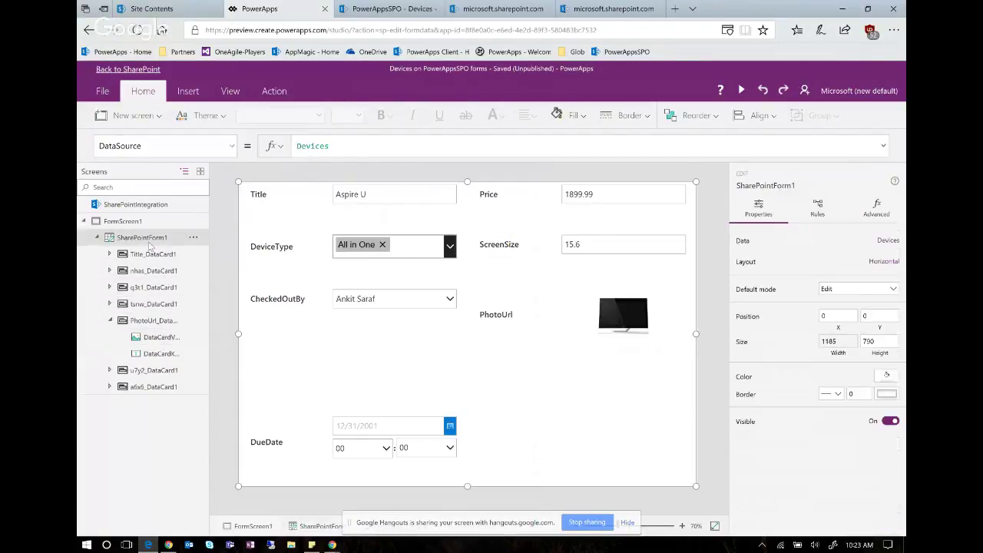
pyautogui.click(866, 266)
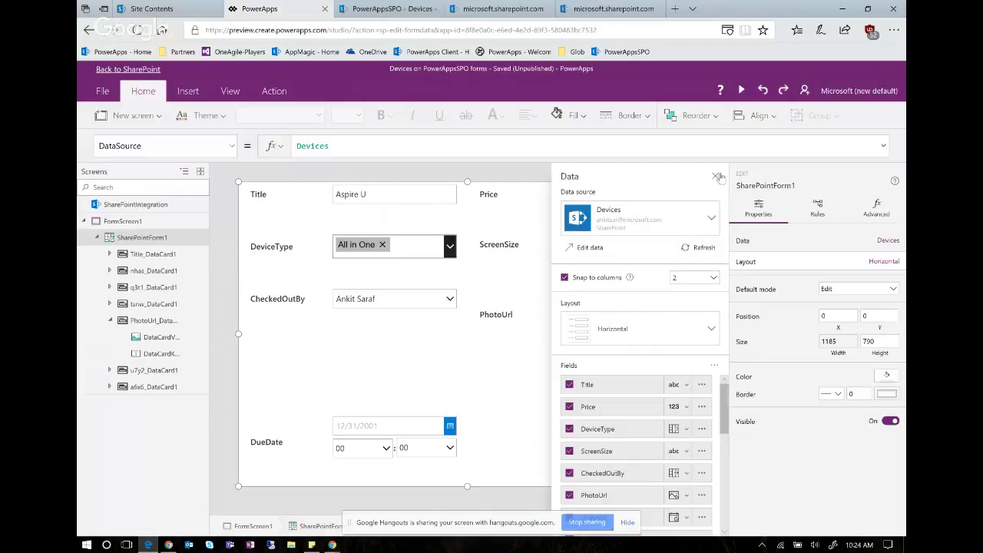
pyautogui.click(715, 176)
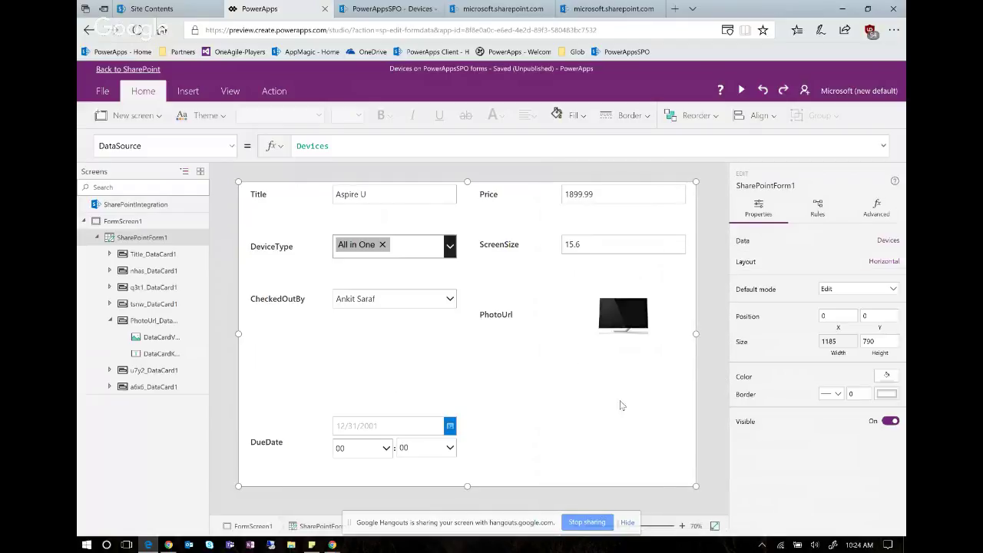
# Step: Widen the Title card across both columns of the form, to a width of about 1184
pyautogui.click(474, 354)
pyautogui.click(454, 223)
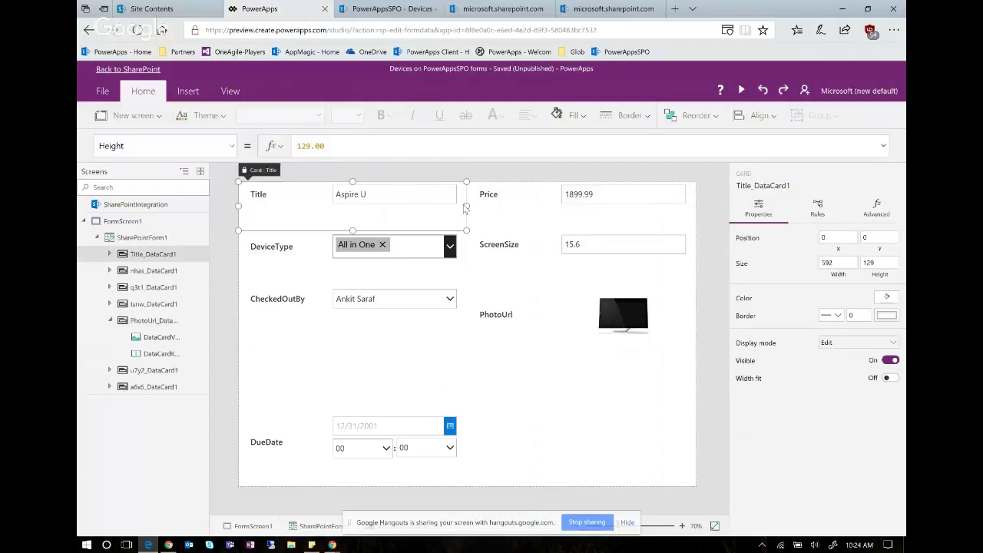
pyautogui.moveTo(513, 213); pyautogui.dragTo(686, 224)
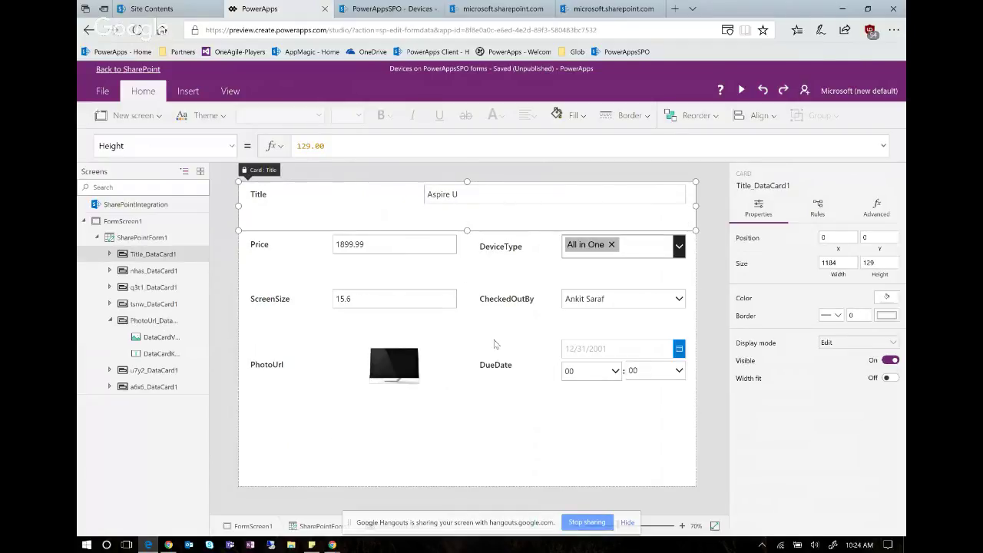
# Step: Review SharePointForm1's snap-to-columns setting and the arrangement of the cards beneath the Title card
pyautogui.click(474, 438)
pyautogui.click(406, 450)
pyautogui.click(615, 457)
pyautogui.click(687, 478)
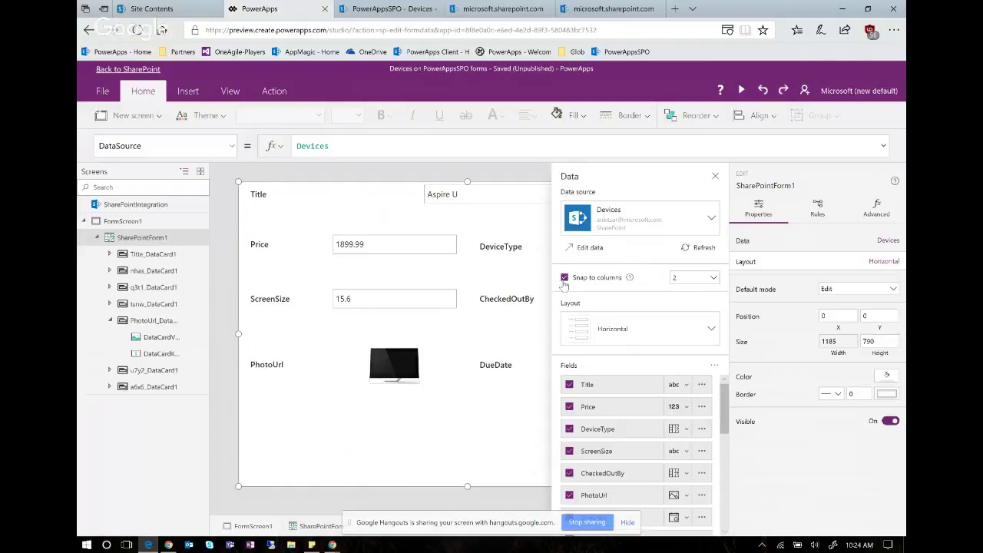
pyautogui.click(715, 177)
pyautogui.click(623, 238)
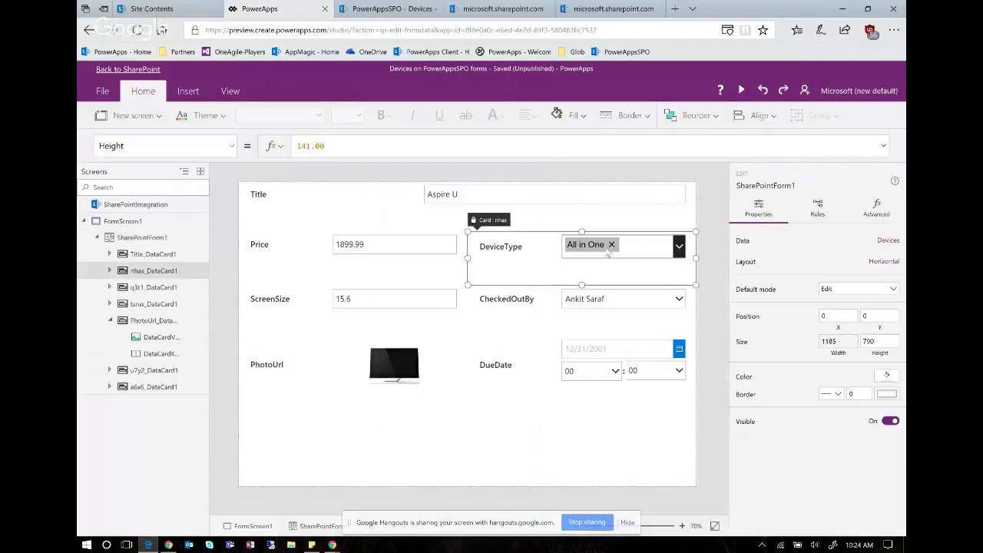
pyautogui.click(568, 466)
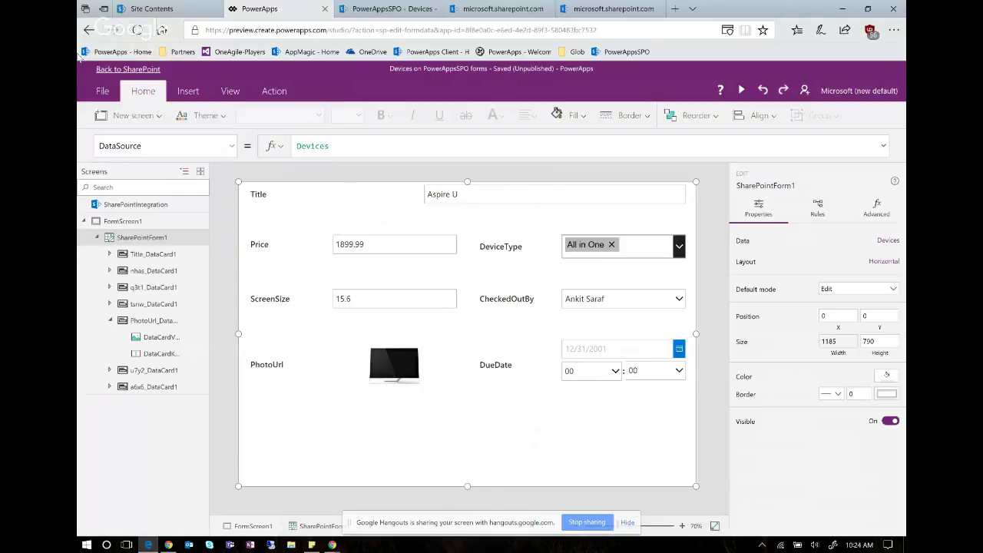
# Step: Publish the saved Devices form changes to SharePoint and return to the form in the editor
pyautogui.click(103, 91)
pyautogui.click(240, 205)
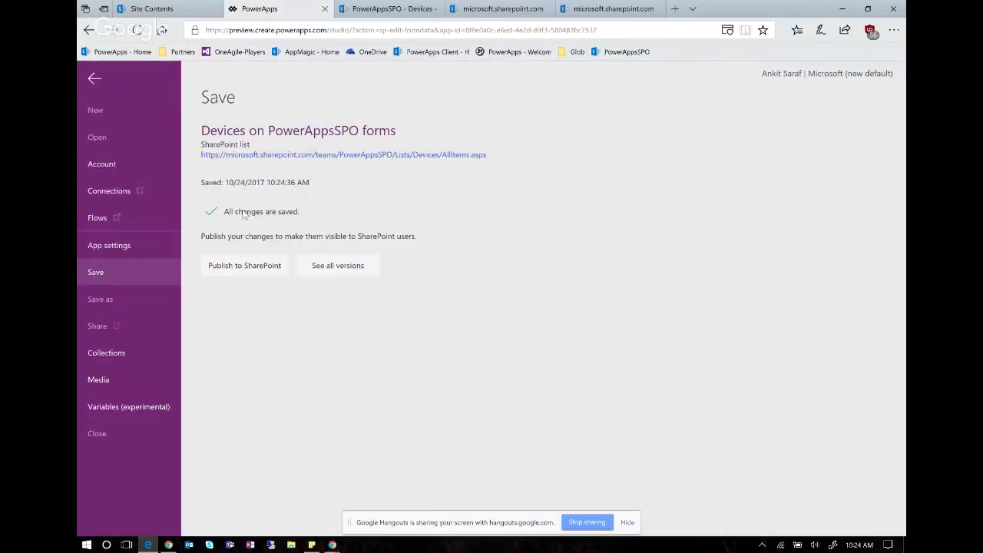
pyautogui.click(224, 265)
pyautogui.click(567, 332)
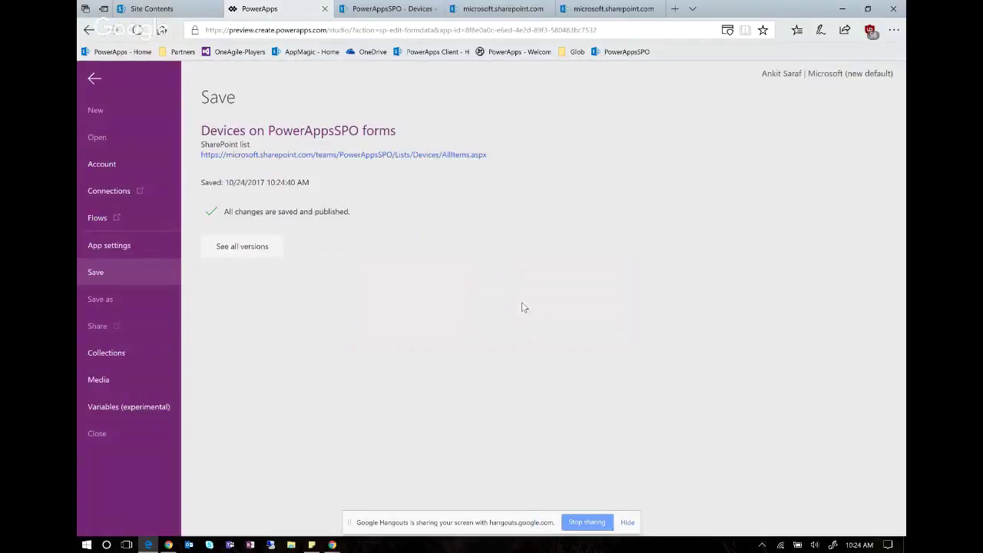
pyautogui.click(92, 78)
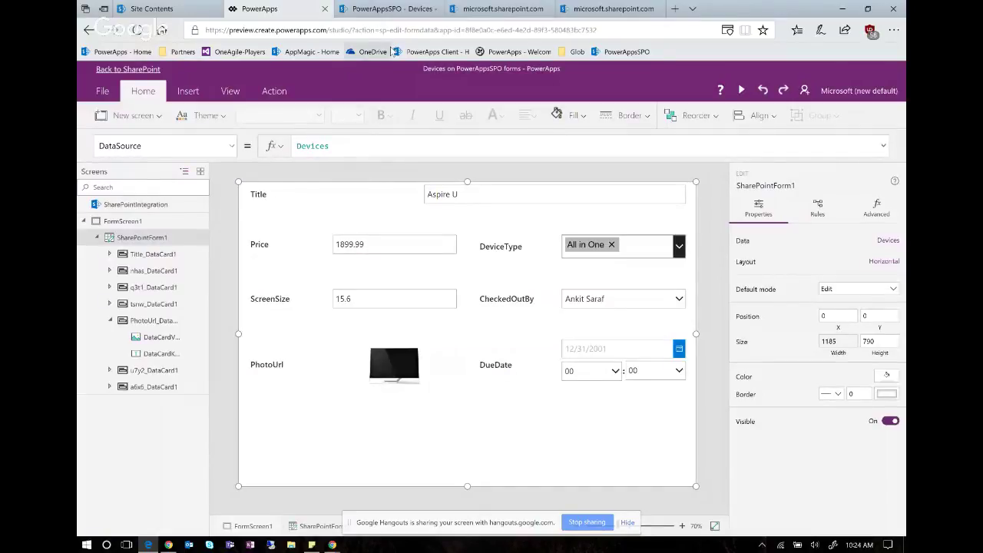
# Step: Switch to SharePoint, reload the Devices list's New item form and review its published two-column layout
pyautogui.click(607, 9)
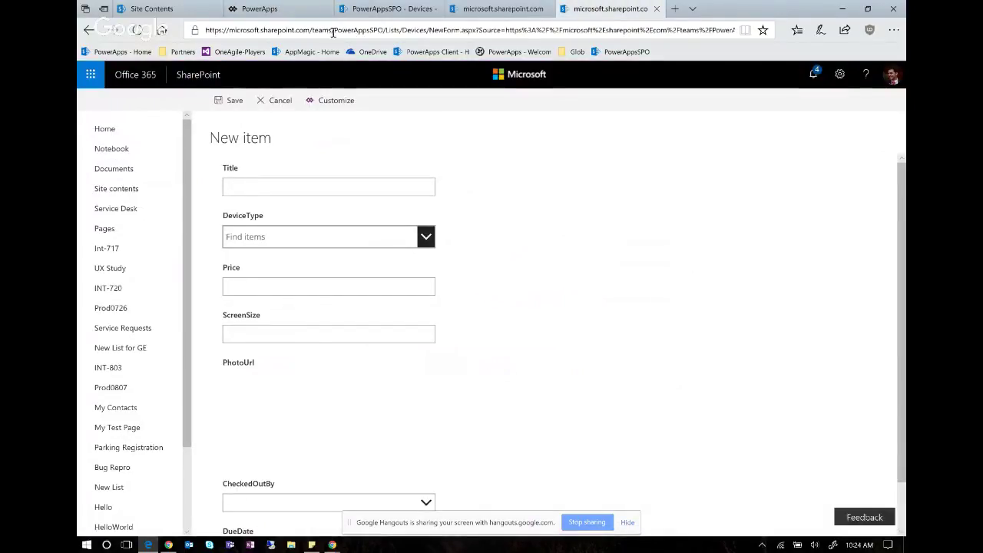
pyautogui.click(136, 30)
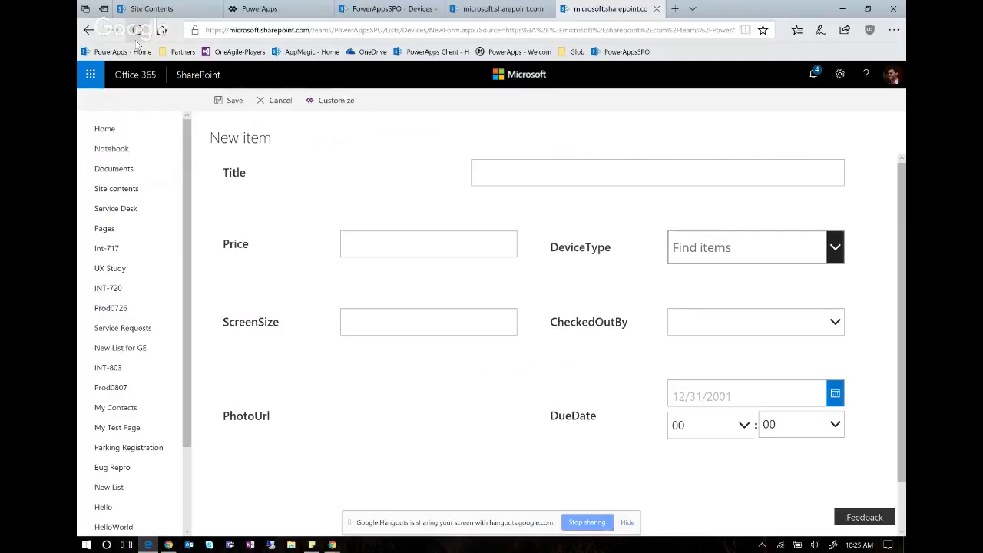
pyautogui.scroll(-1, 454, 288)
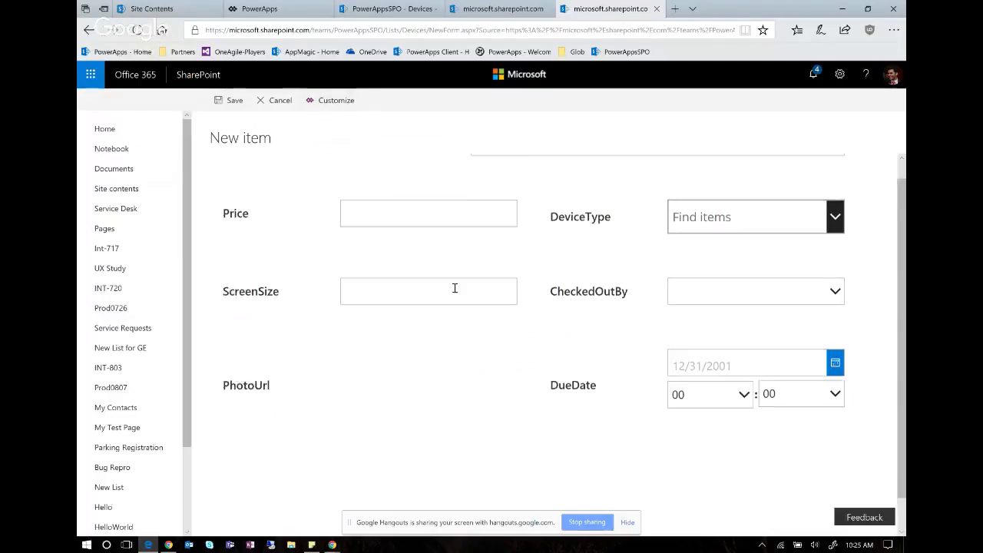
pyautogui.scroll(1, 470, 315)
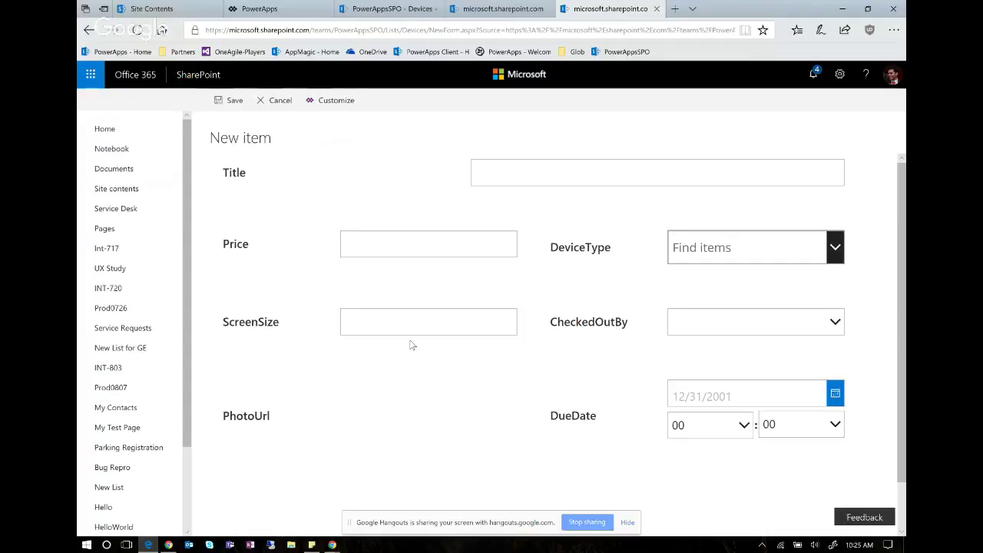
# Step: Reload the Devices list and open the Aspire U item to view its details in the published form
pyautogui.click(387, 8)
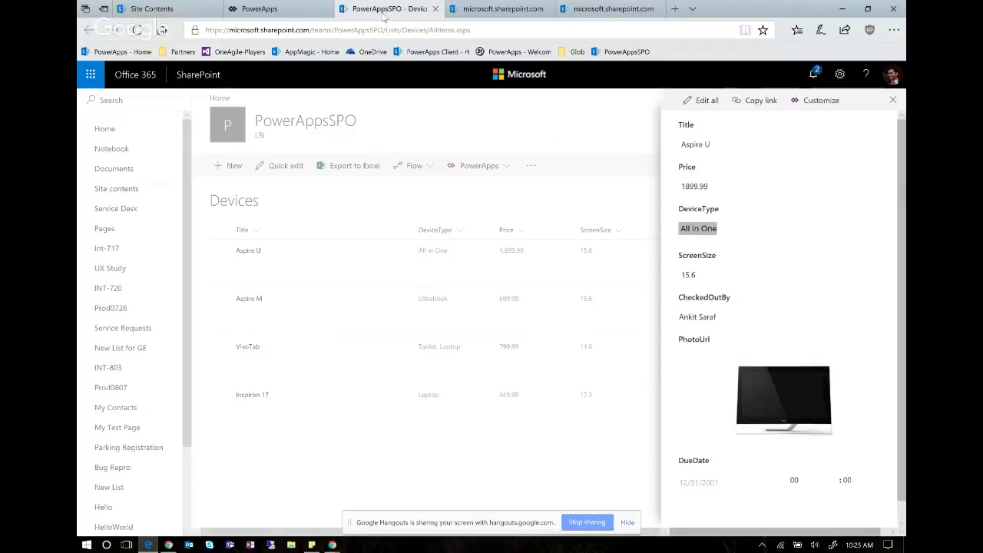
pyautogui.click(137, 30)
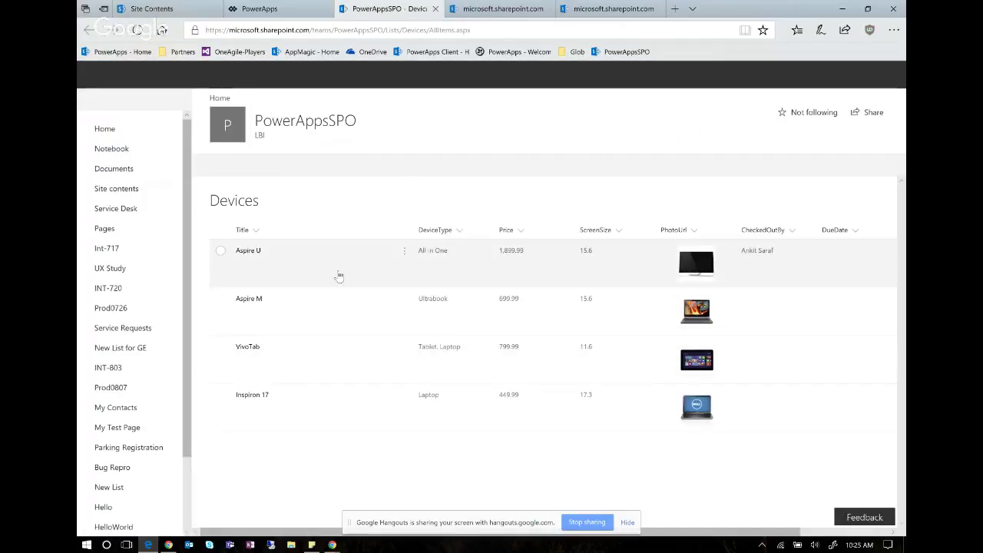
pyautogui.click(248, 254)
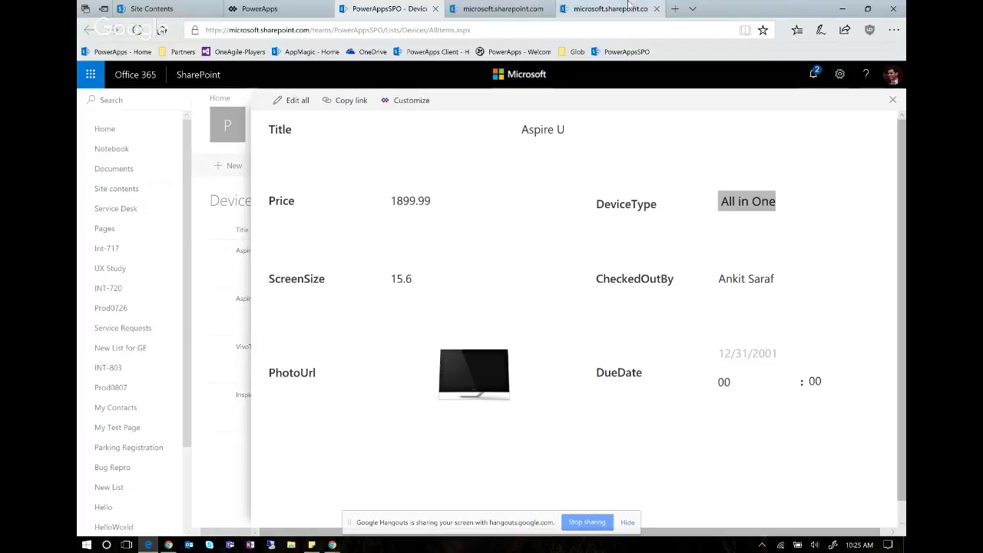
# Step: Compare the full-page New item form with the Aspire U item's details form in the Devices list
pyautogui.click(593, 15)
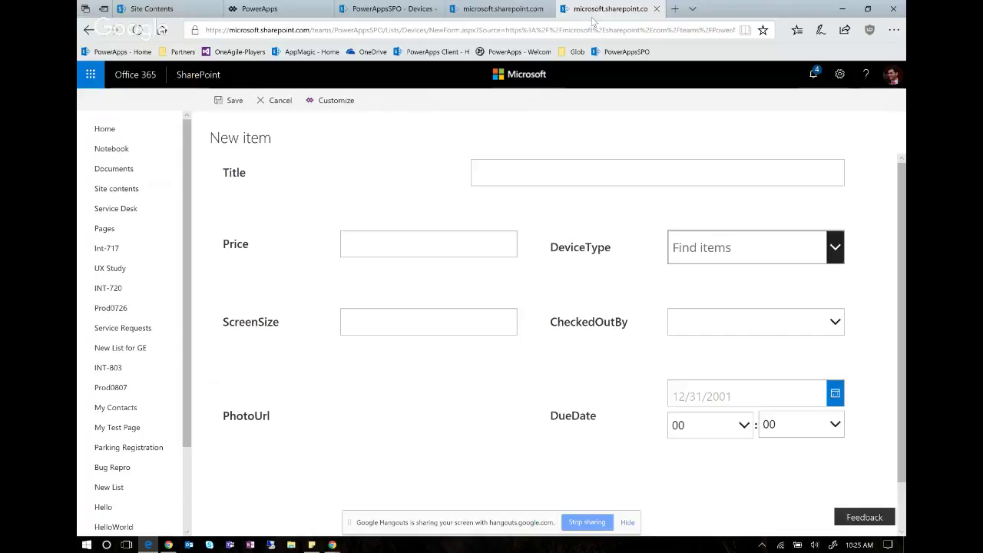
pyautogui.scroll(-1, 579, 299)
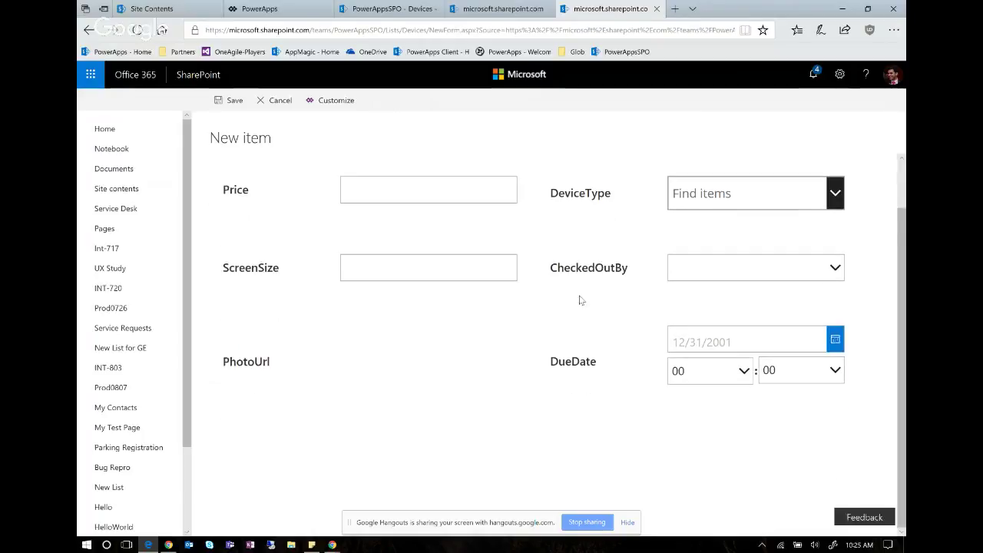
pyautogui.scroll(1, 581, 300)
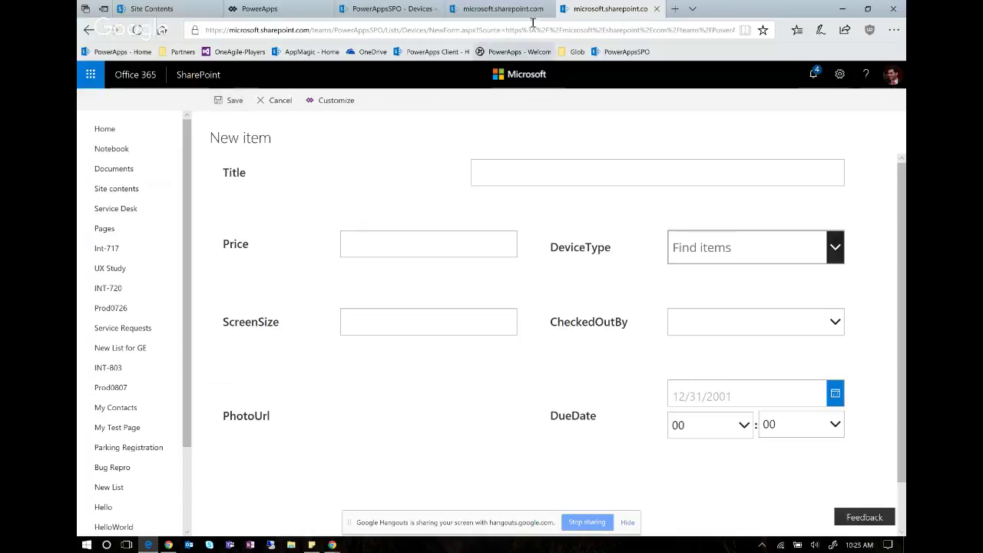
pyautogui.click(487, 9)
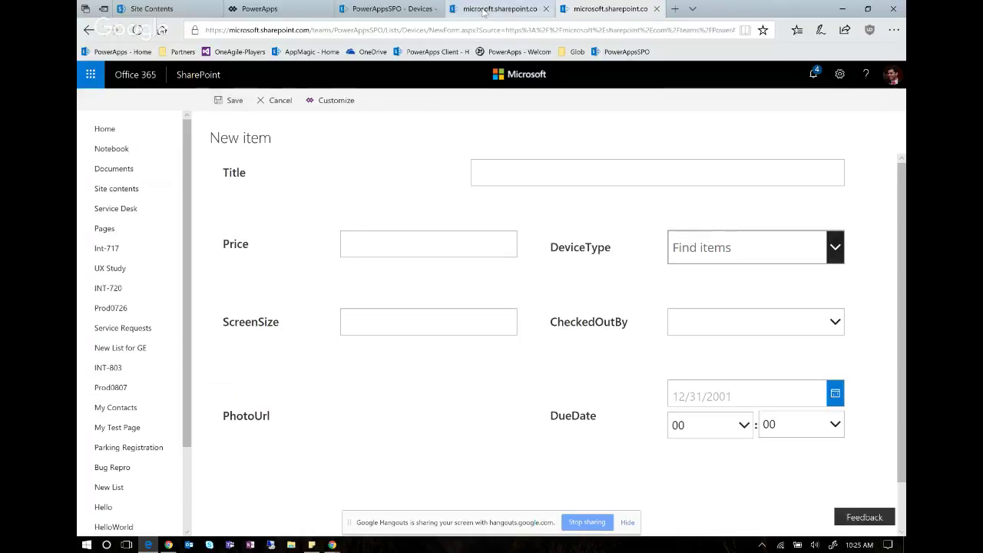
pyautogui.click(570, 10)
pyautogui.click(372, 9)
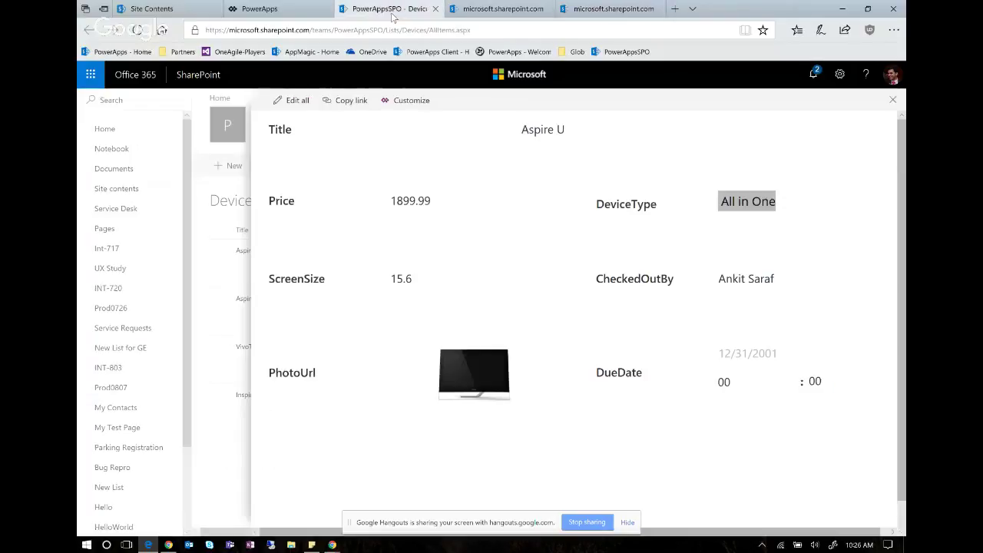
# Step: Return to the form in PowerApps and inspect the properties of the Price, ScreenSize and CheckedOutBy cards
pyautogui.click(262, 11)
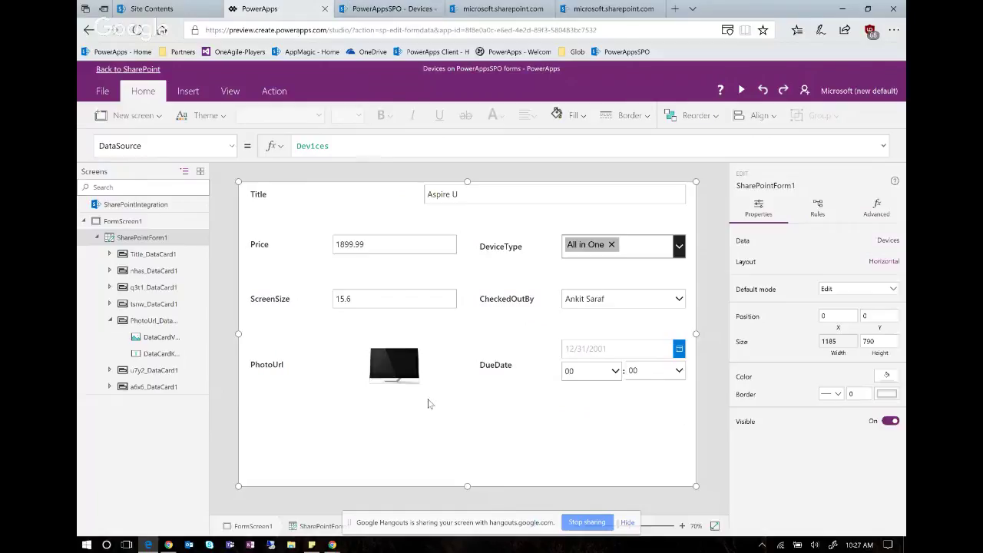
pyautogui.click(392, 256)
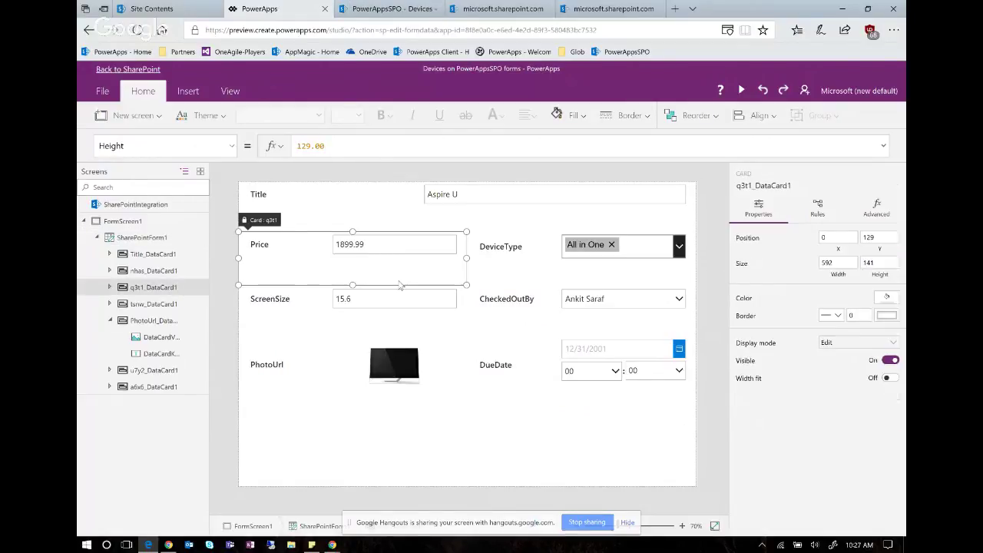
pyautogui.click(413, 324)
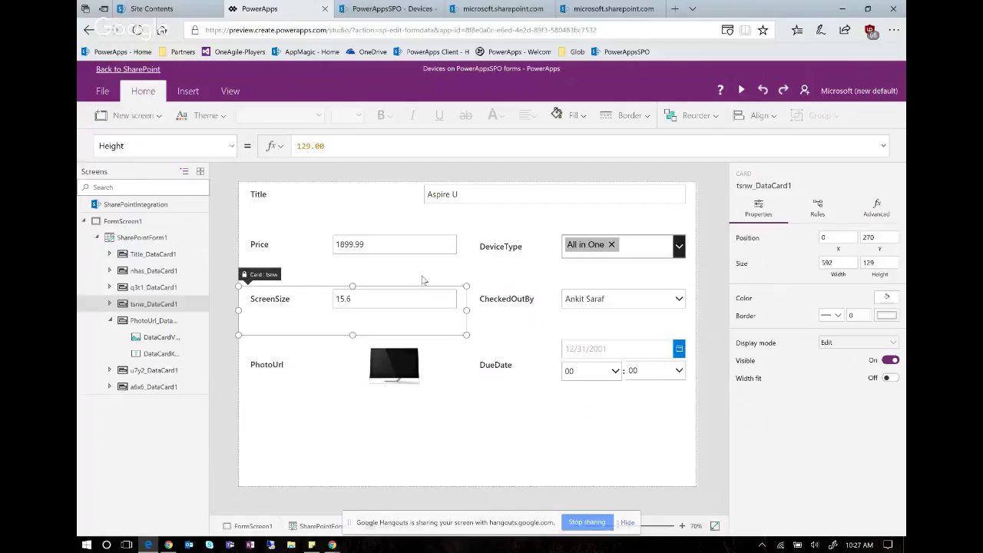
pyautogui.click(532, 303)
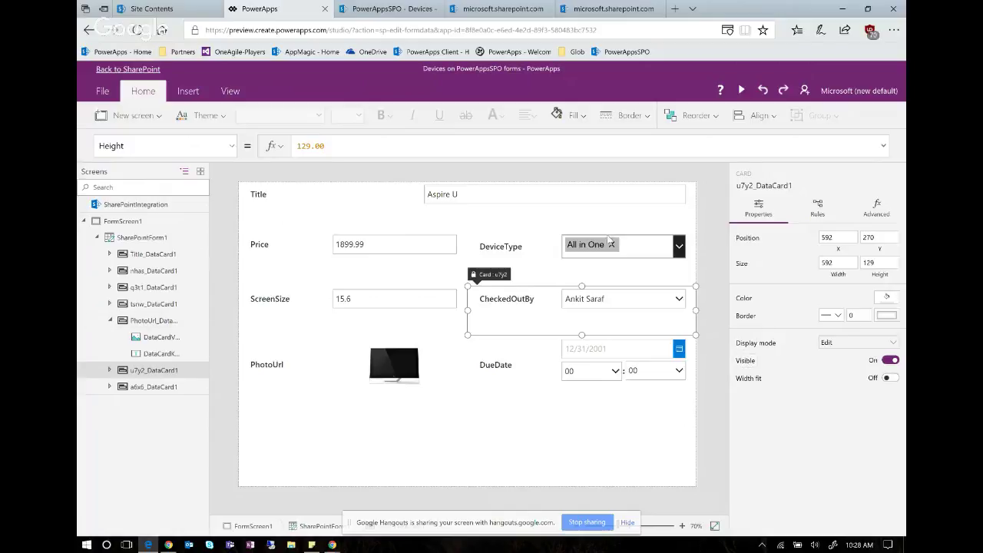
# Step: Set SharePointForm1's default mode to New
pyautogui.click(395, 474)
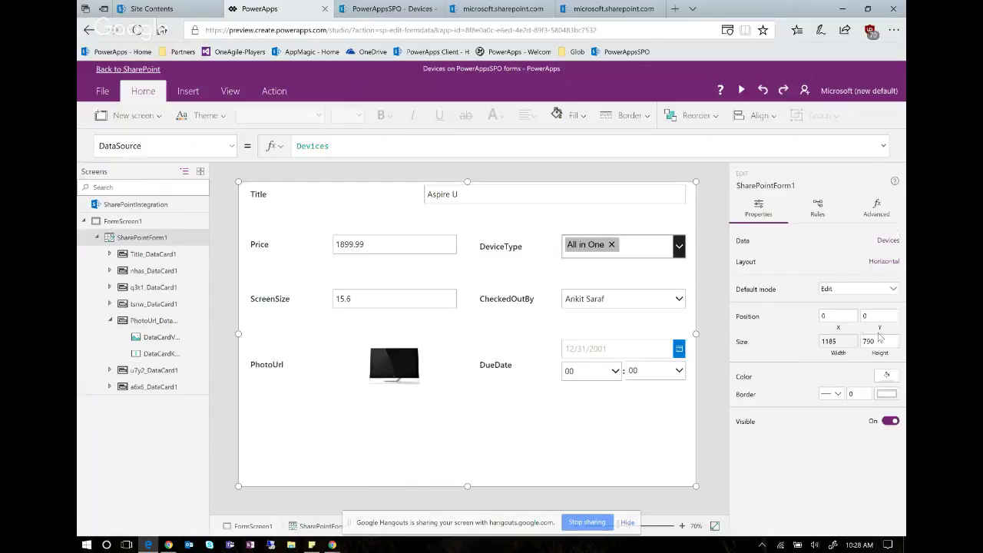
pyautogui.click(860, 291)
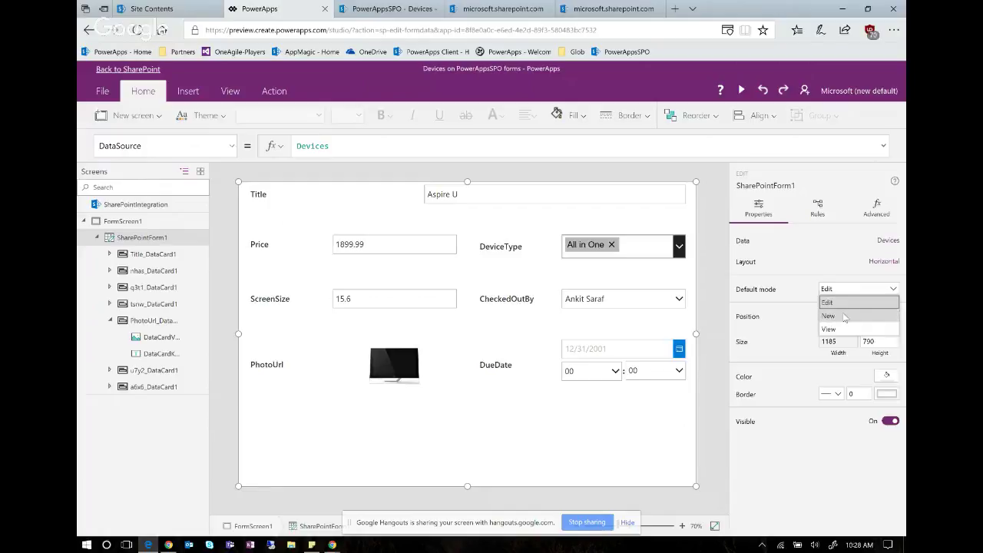
pyautogui.click(844, 317)
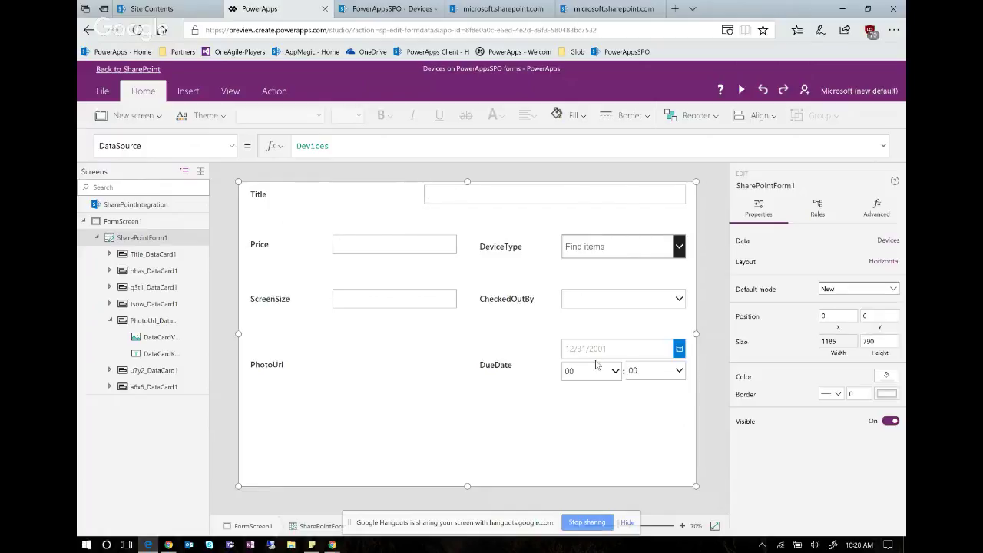
# Step: Set the CheckedOutBy card's Visible property to If(SharePointForm1.Mode=FormMode.New,false,true) to hide it on new items
pyautogui.click(534, 309)
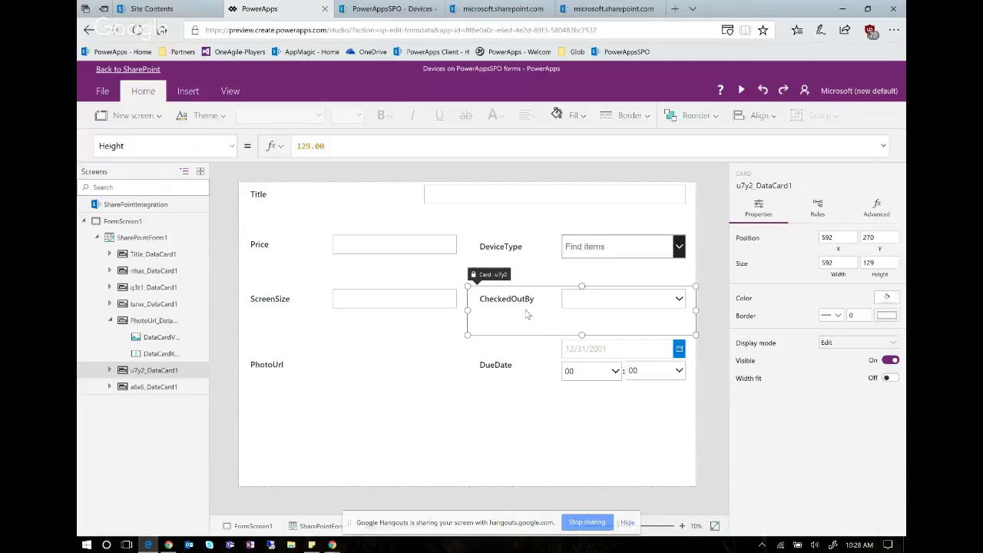
pyautogui.click(745, 361)
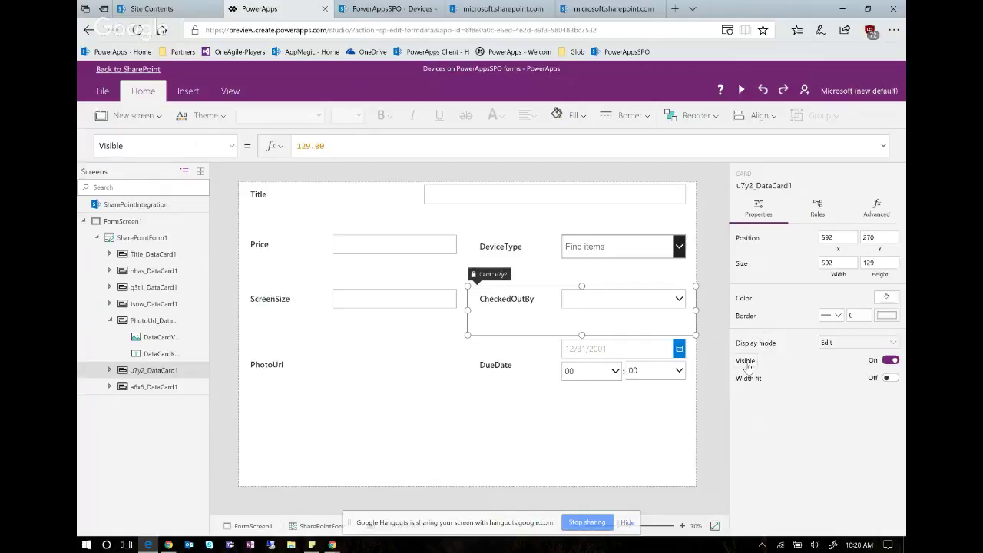
pyautogui.doubleClick(334, 145)
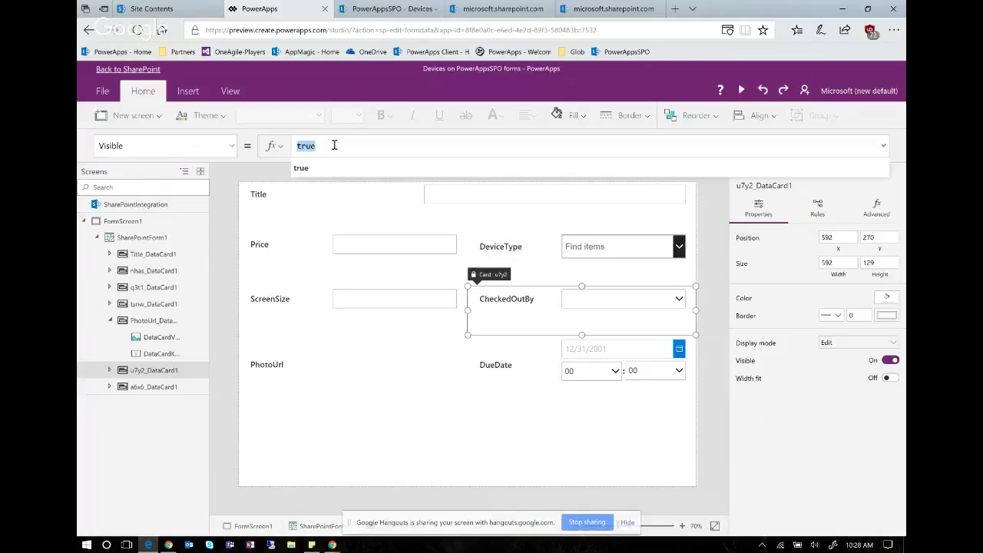
pyautogui.write('If(')
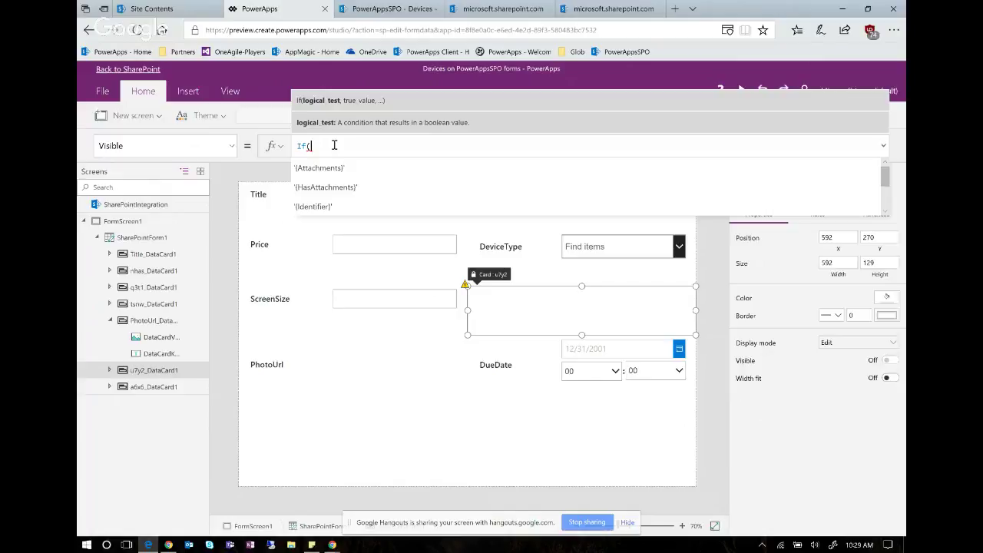
pyautogui.write('Share')
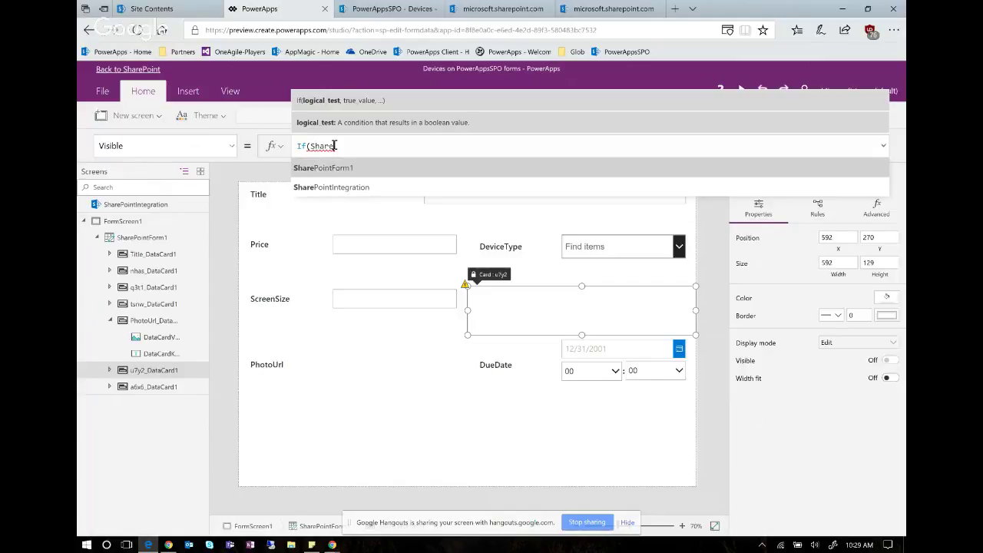
pyautogui.press('Tab')
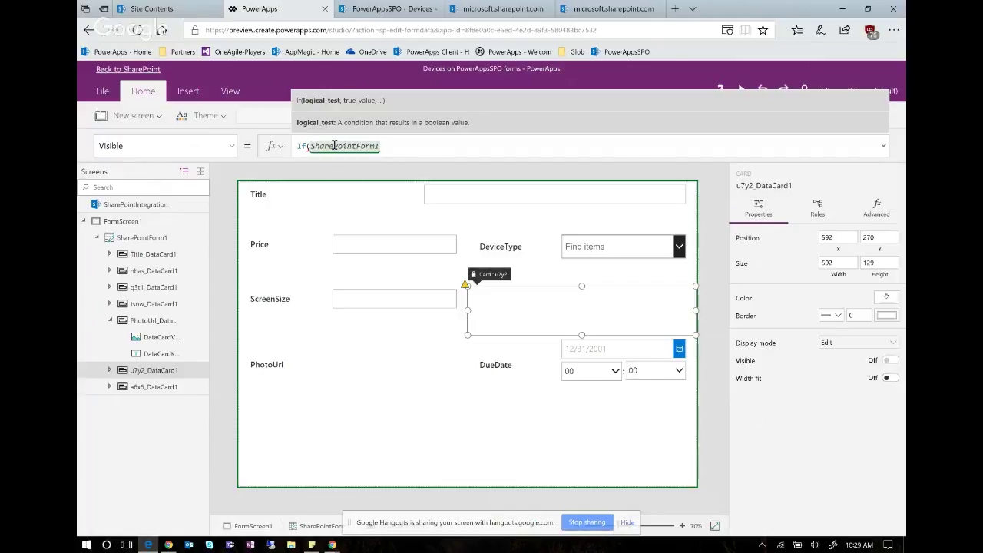
pyautogui.write('.M')
pyautogui.press('Tab')
pyautogui.write('=Form')
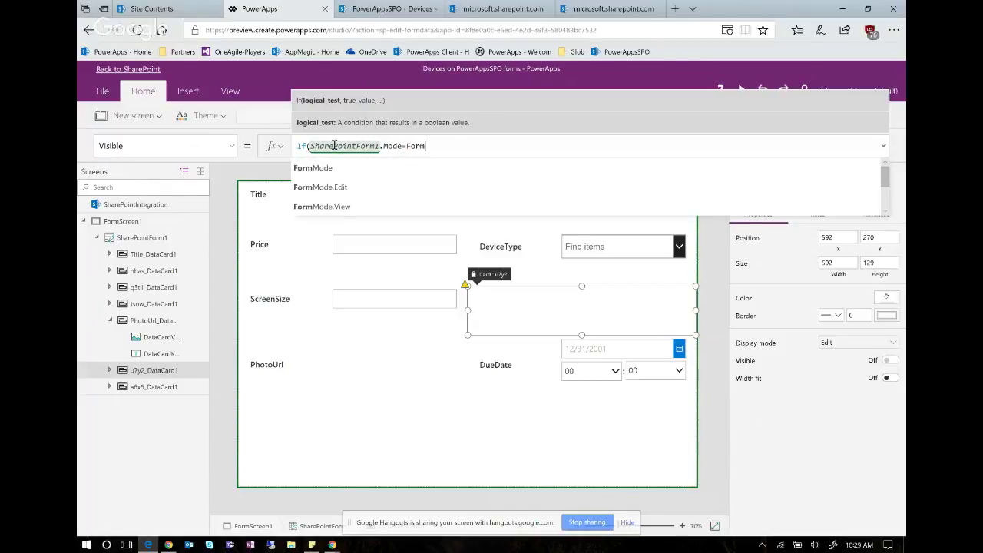
pyautogui.press('Tab')
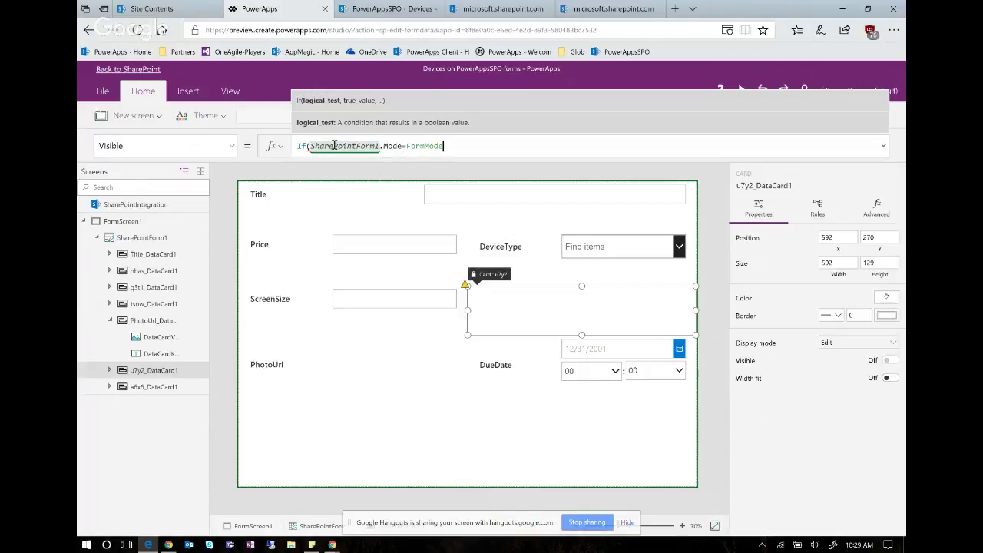
pyautogui.write('.N')
pyautogui.press('Tab')
pyautogui.write(',')
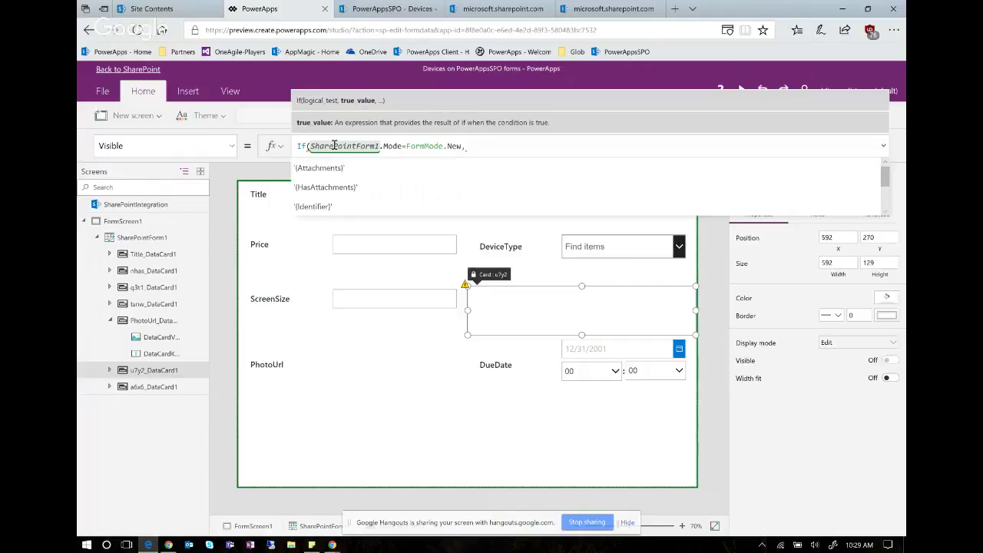
pyautogui.write('fals')
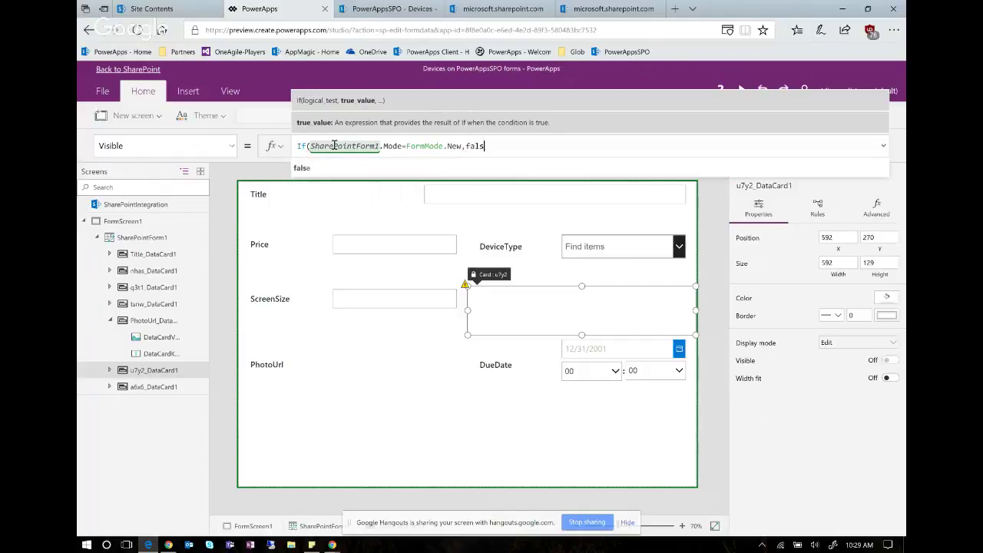
pyautogui.write('e,')
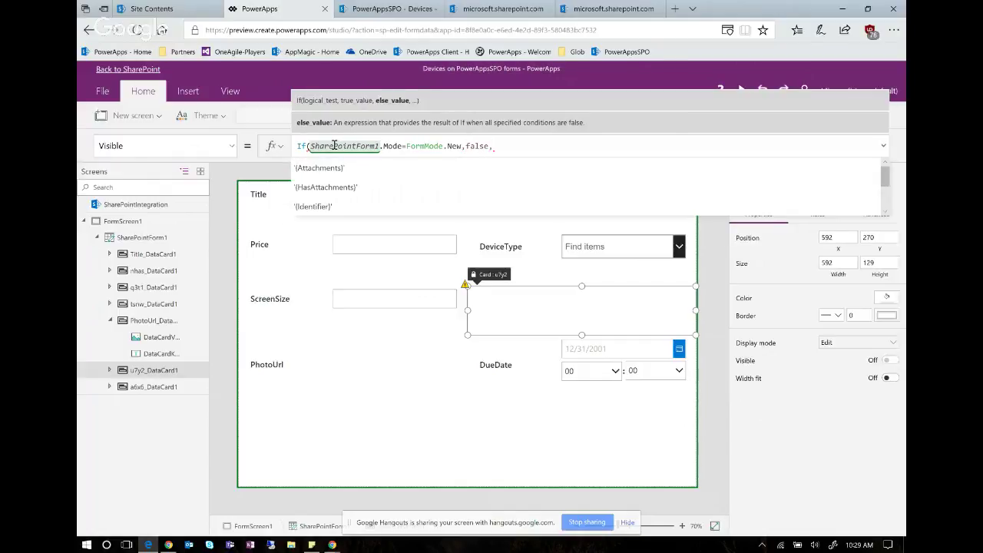
pyautogui.write('true)')
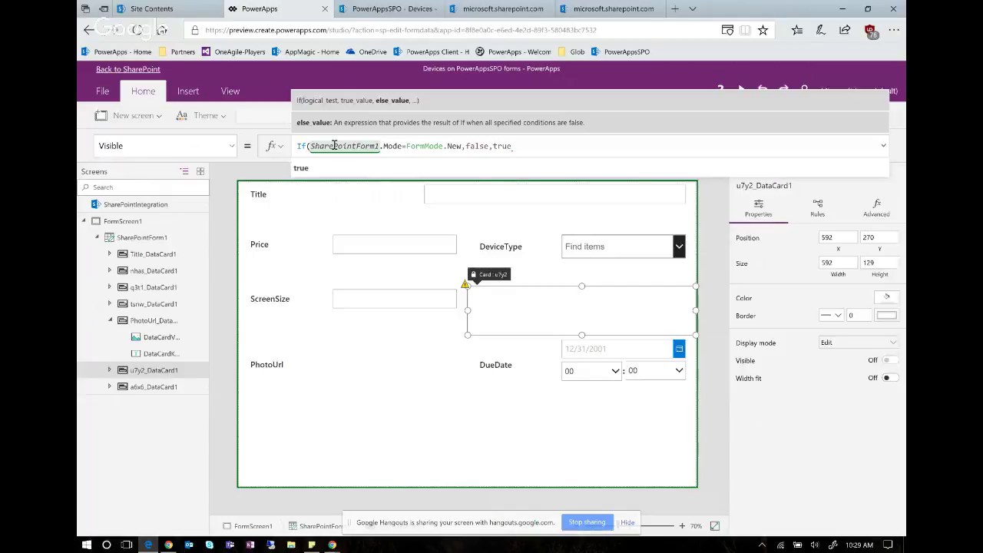
pyautogui.click(577, 457)
pyautogui.click(424, 454)
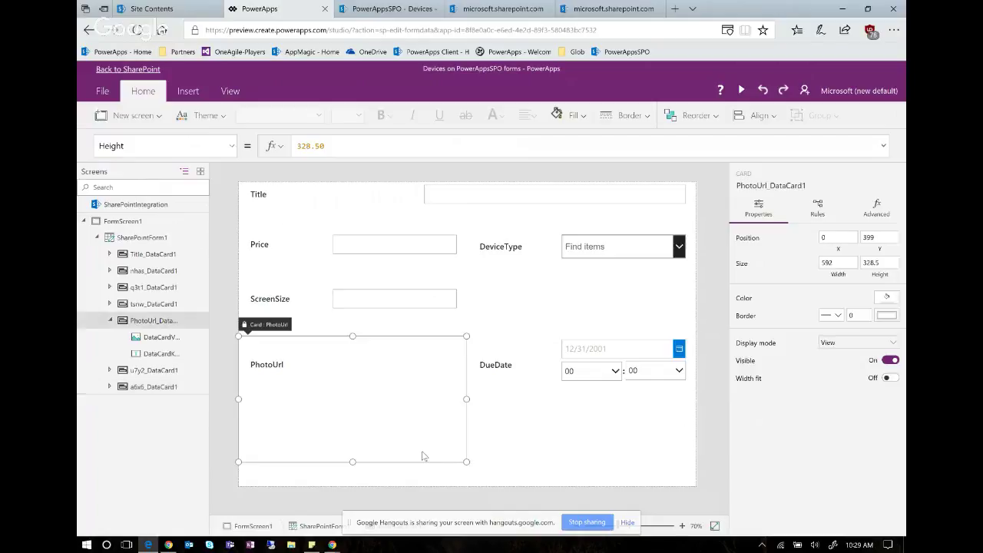
# Step: Set SharePointForm1's default mode to Edit to check the CheckedOutBy card there
pyautogui.click(611, 301)
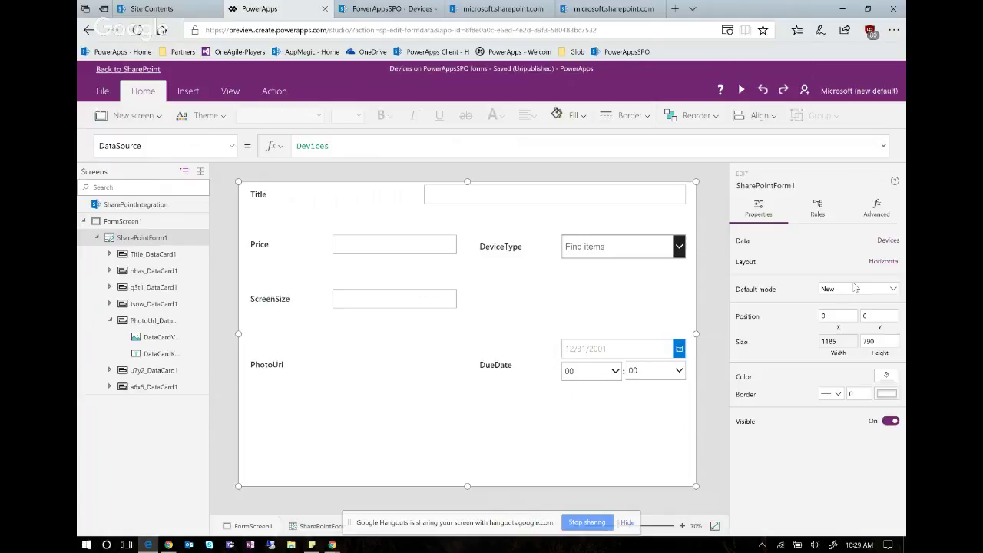
pyautogui.click(856, 294)
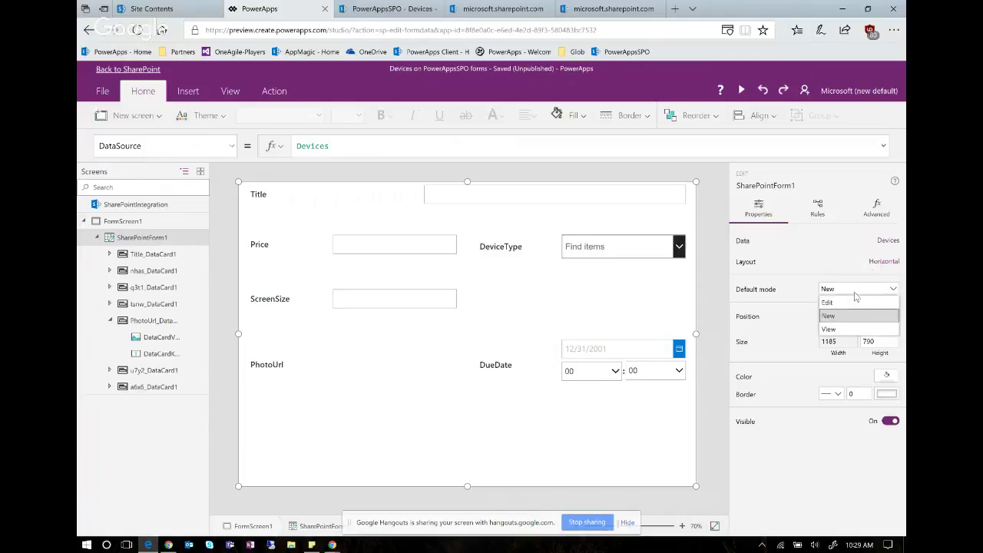
pyautogui.click(856, 301)
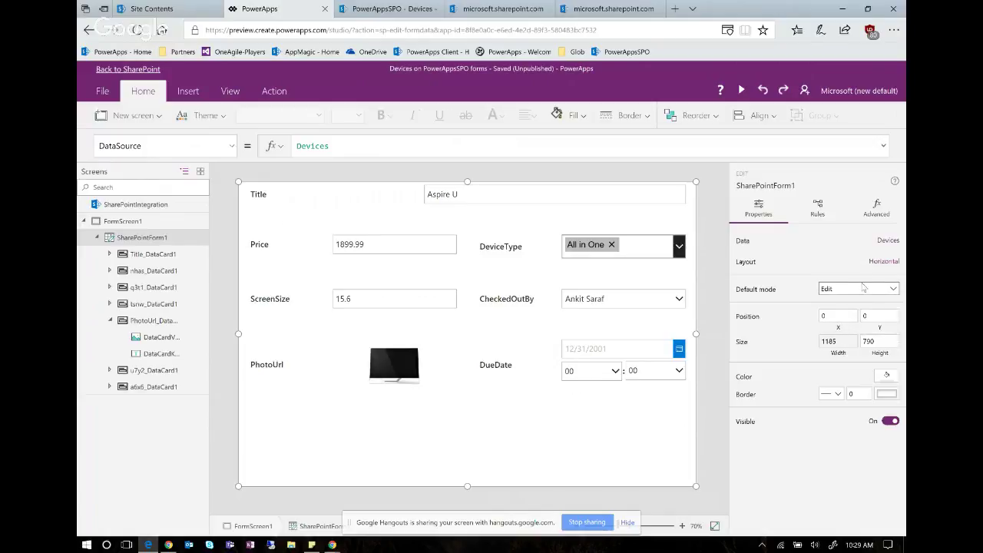
# Step: Set SharePointForm1's default mode to New and save the form
pyautogui.click(860, 290)
pyautogui.click(843, 316)
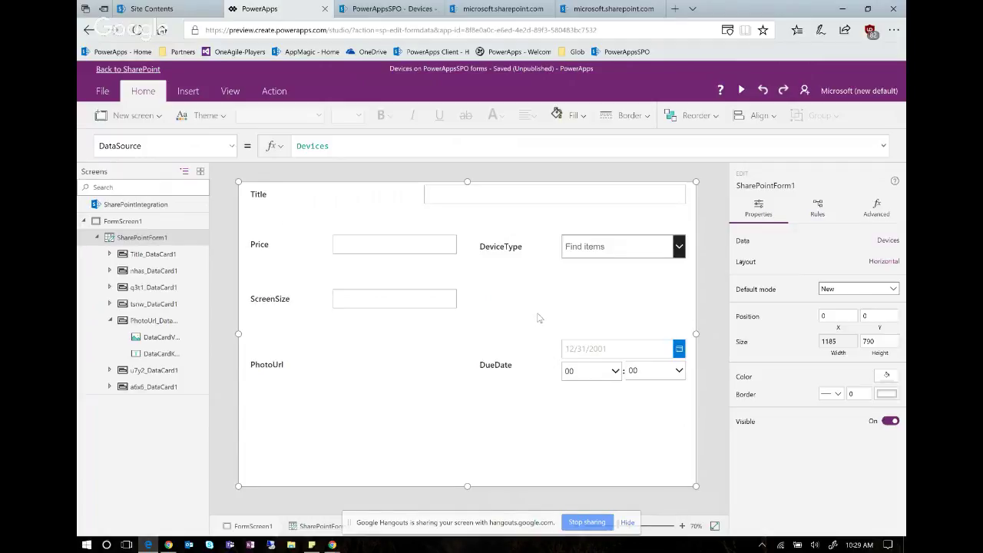
pyautogui.hotkey('ctrl', 's')
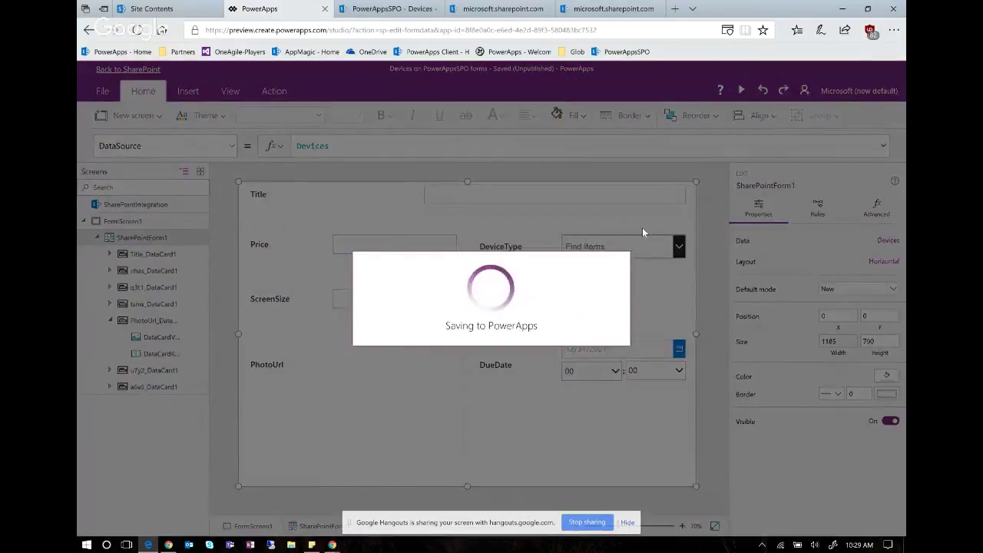
pyautogui.hotkey('ctrl', 's')
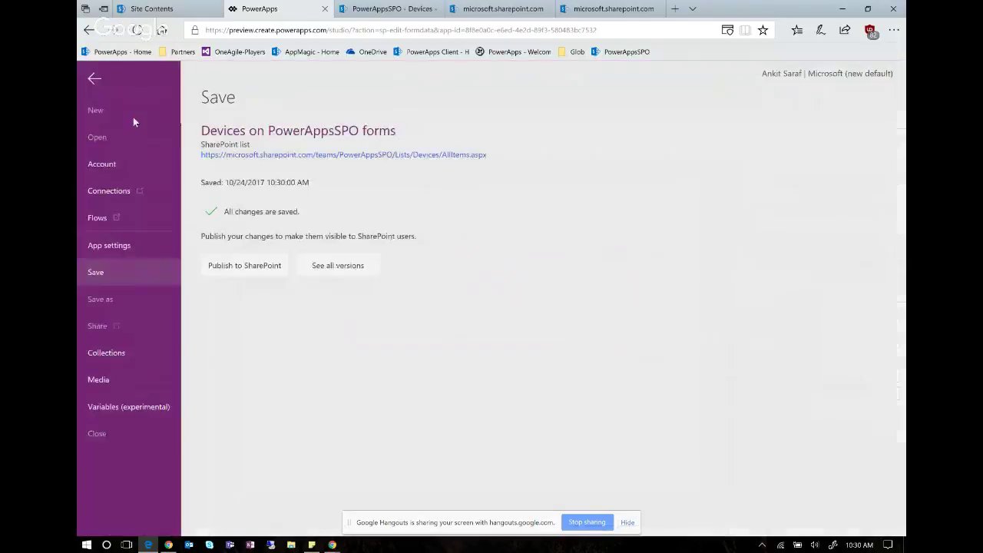
# Step: Publish the saved Devices form to SharePoint and return to the form canvas
pyautogui.click(102, 90)
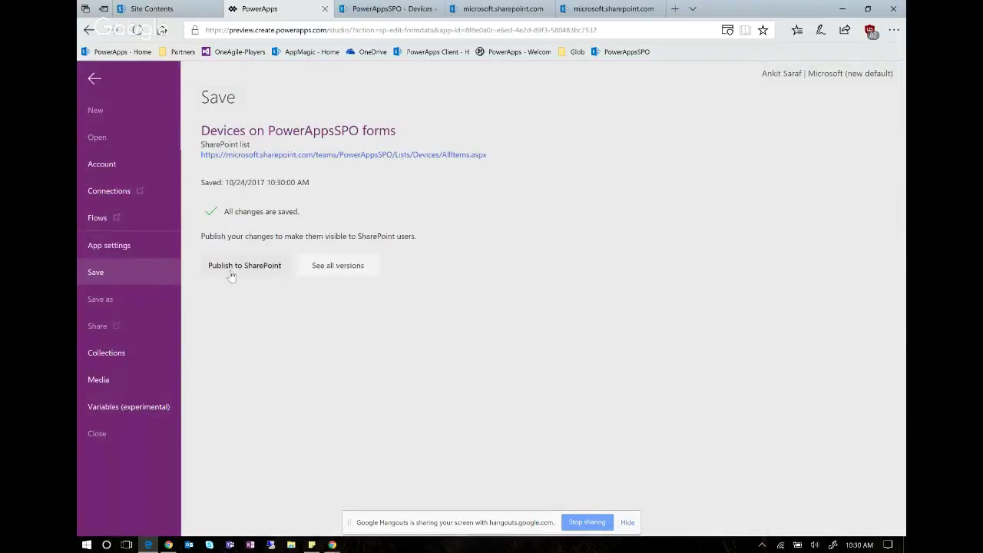
pyautogui.click(224, 268)
pyautogui.click(550, 338)
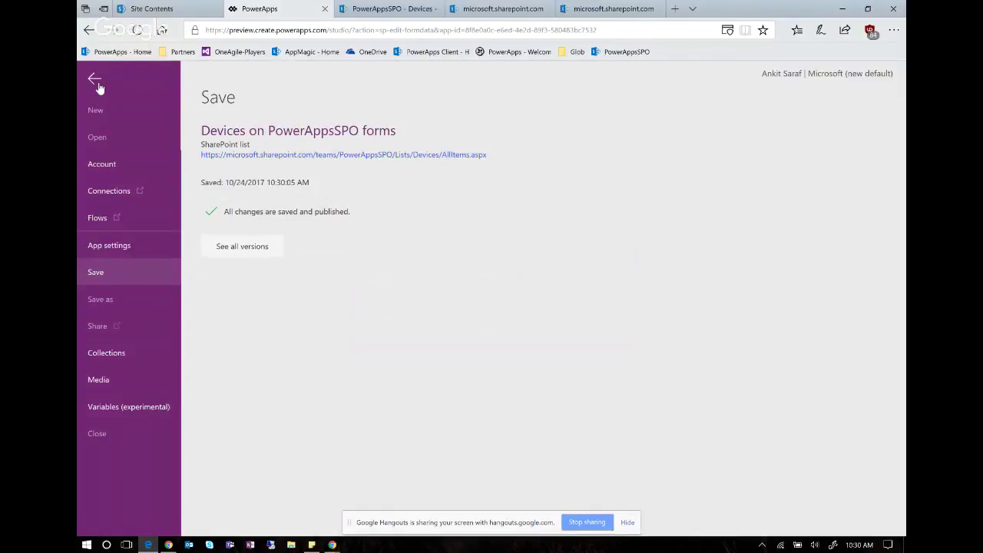
pyautogui.click(95, 80)
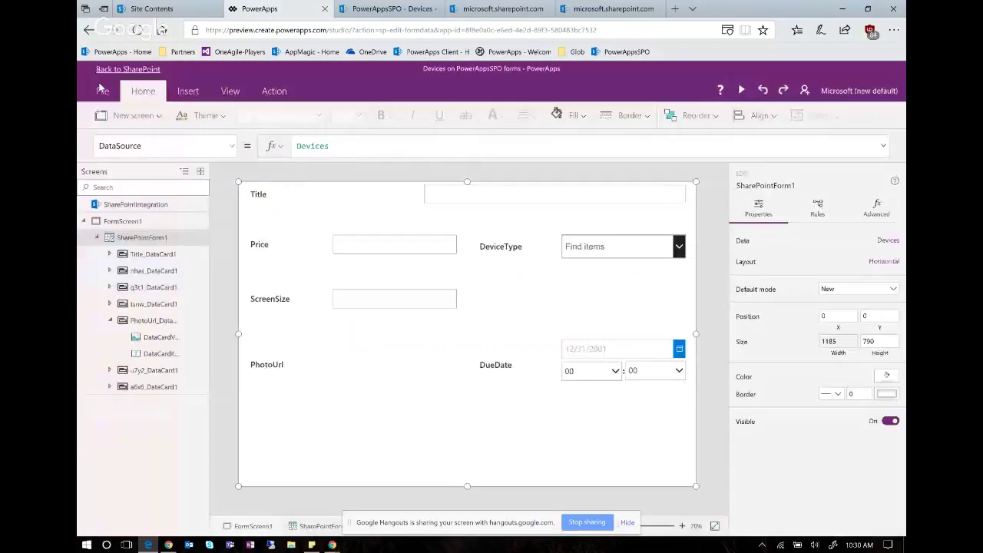
# Step: Examine the advanced action formulas of SharePointIntegration, such as OnNew, OnEdit and OnView, and those of SharePointForm1
pyautogui.click(122, 206)
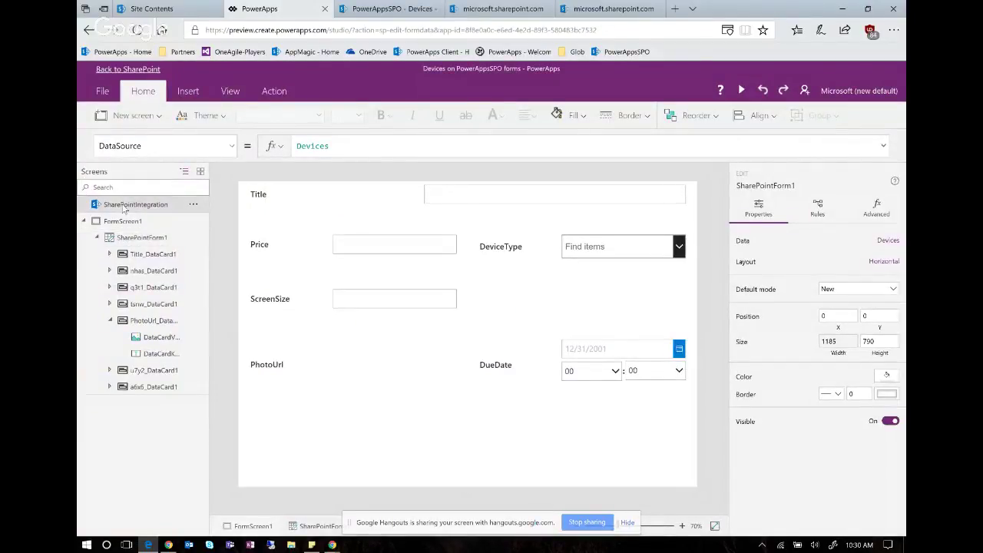
pyautogui.click(870, 224)
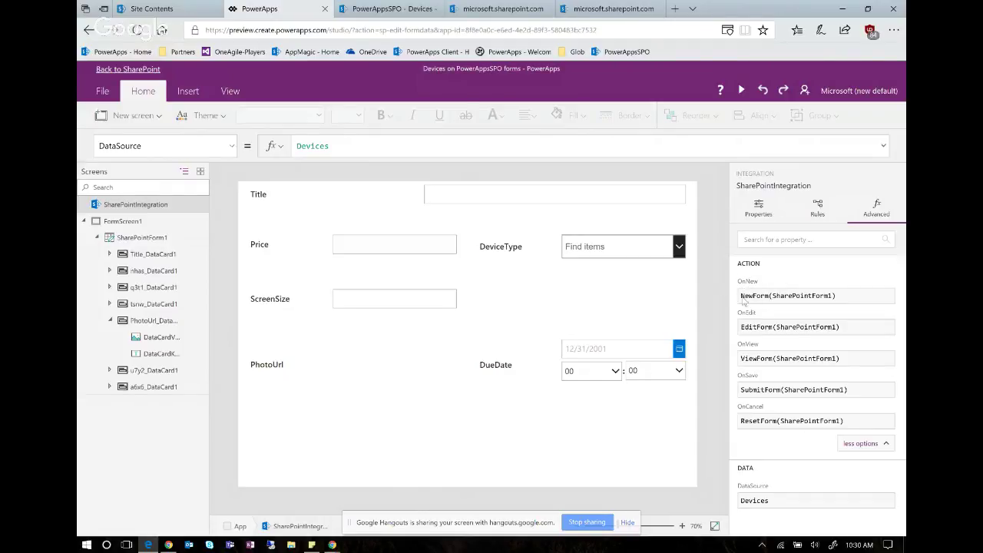
pyautogui.click(766, 296)
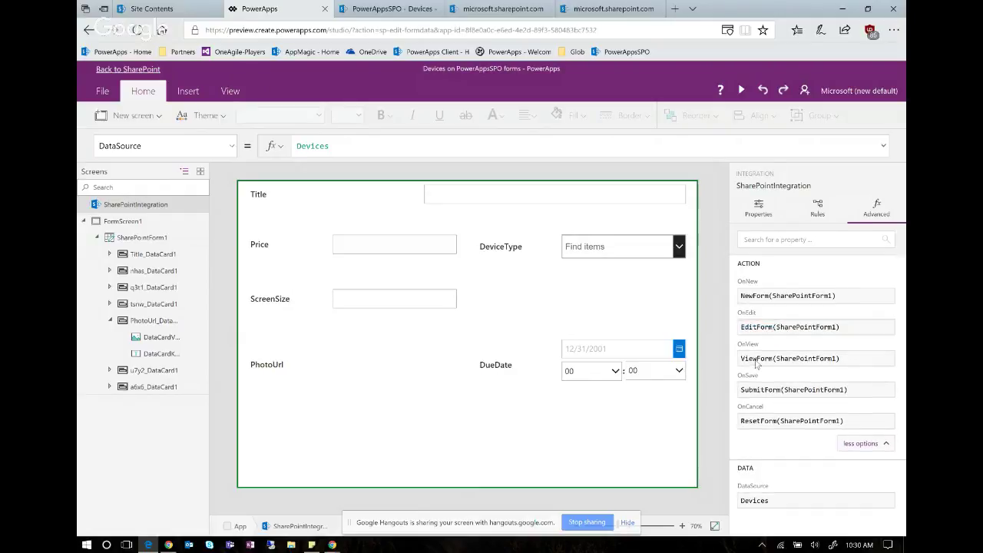
pyautogui.click(494, 445)
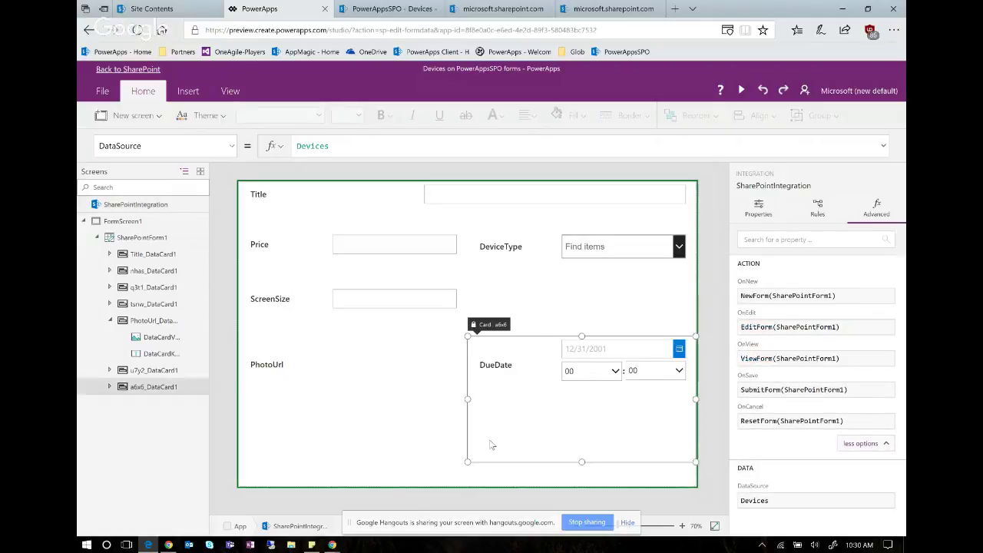
pyautogui.click(460, 449)
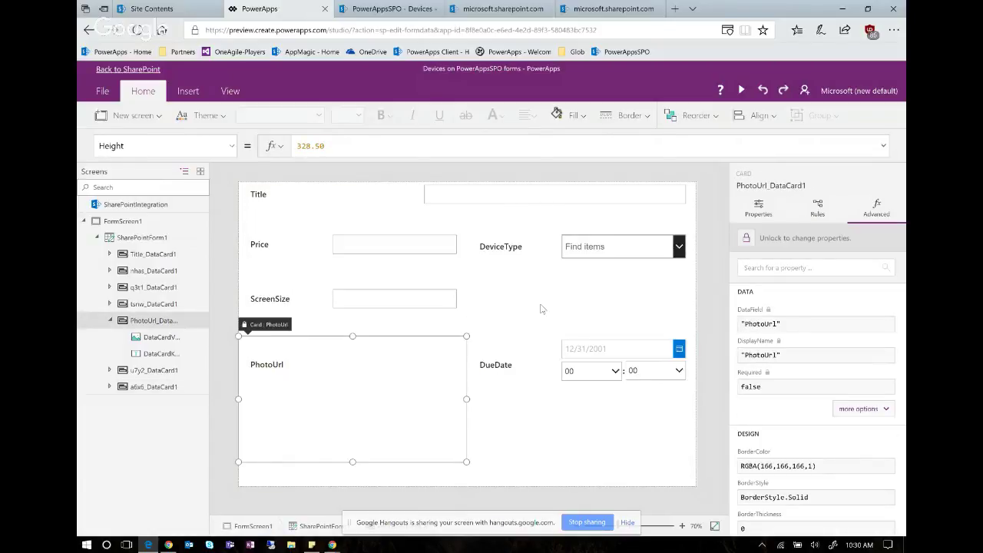
pyautogui.click(128, 237)
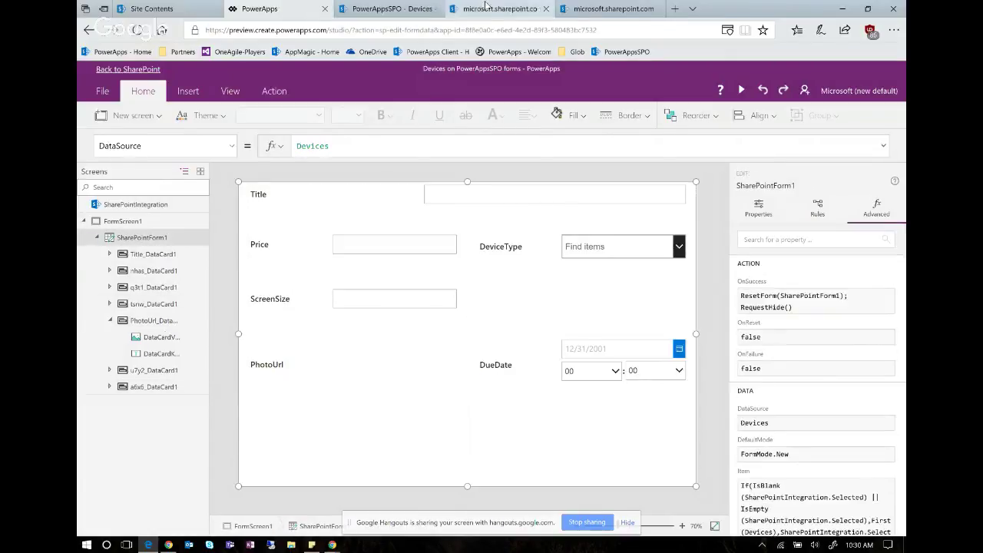
# Step: Reload the Devices list in SharePoint and open the new item form to check the CheckedOutBy field, leaving it without saving
pyautogui.click(387, 9)
pyautogui.click(137, 31)
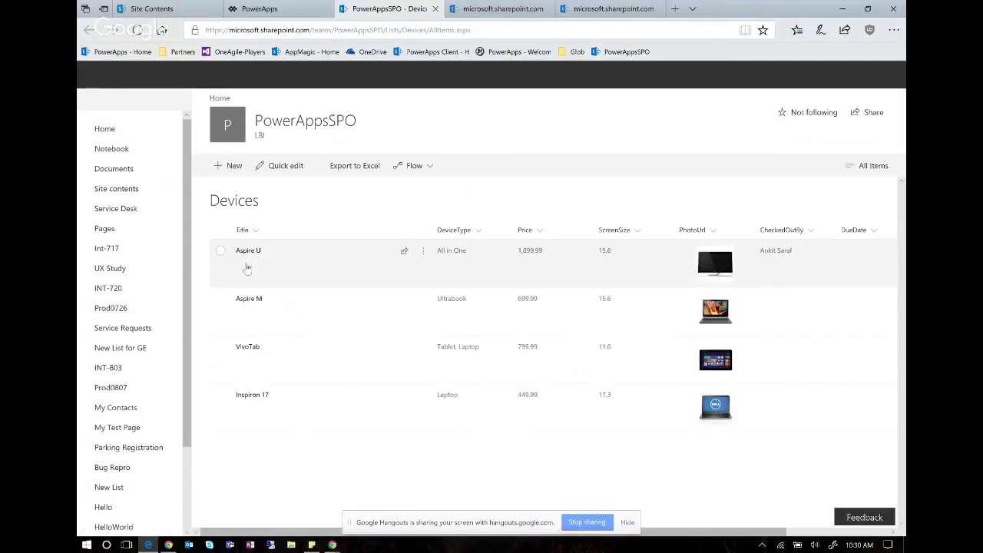
pyautogui.click(234, 166)
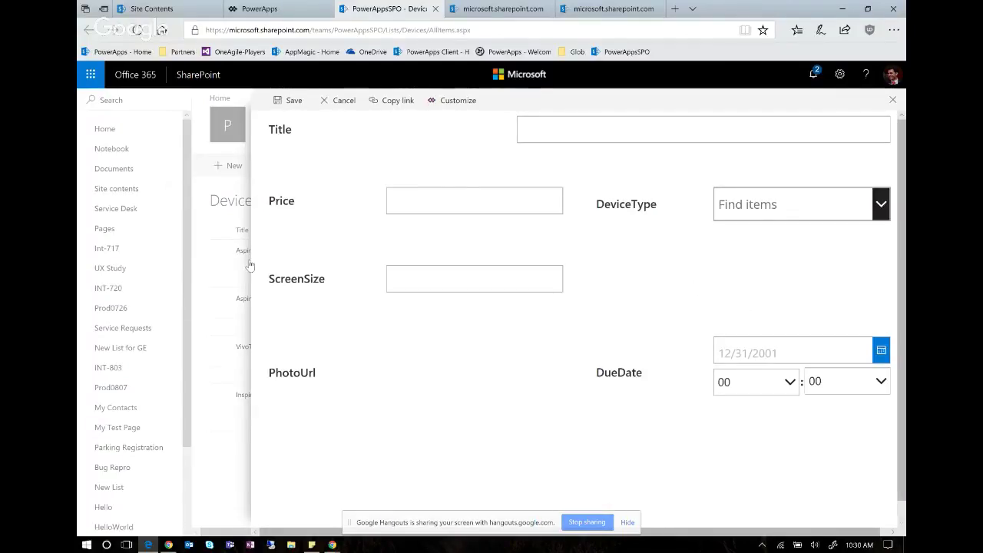
pyautogui.click(221, 258)
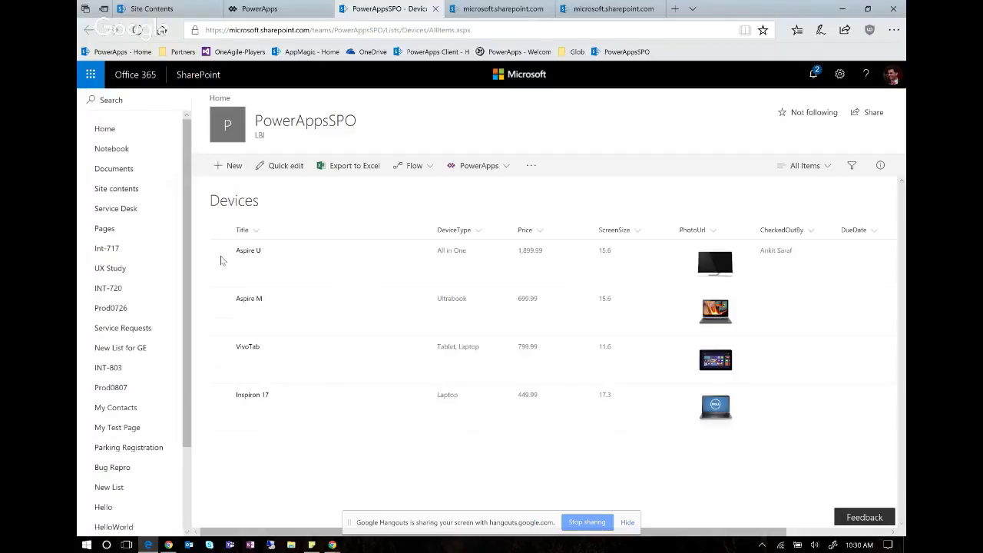
# Step: Check the CheckedOutBy field in Aspire U's view form and Aspire M's edit form, cancelling the edit
pyautogui.click(253, 252)
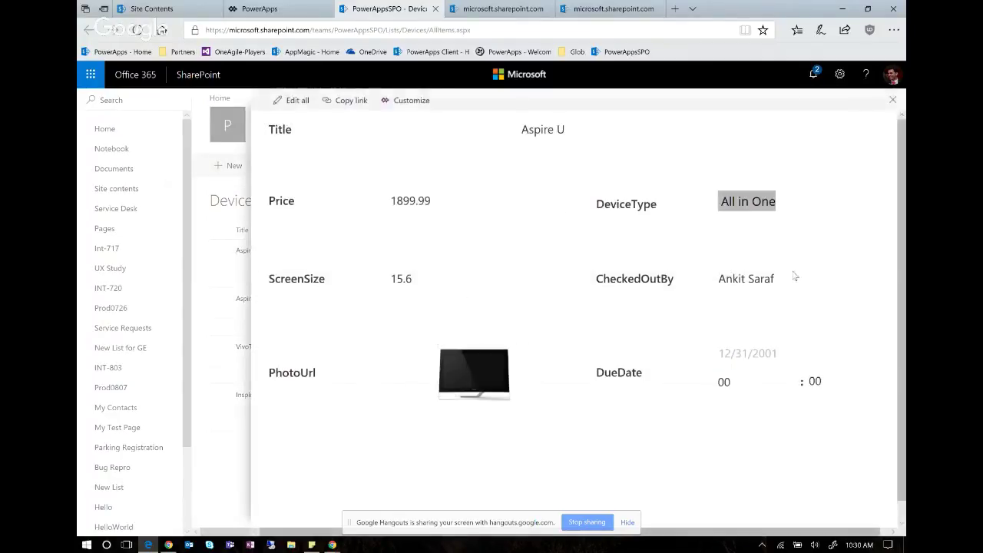
pyautogui.click(205, 295)
pyautogui.click(248, 300)
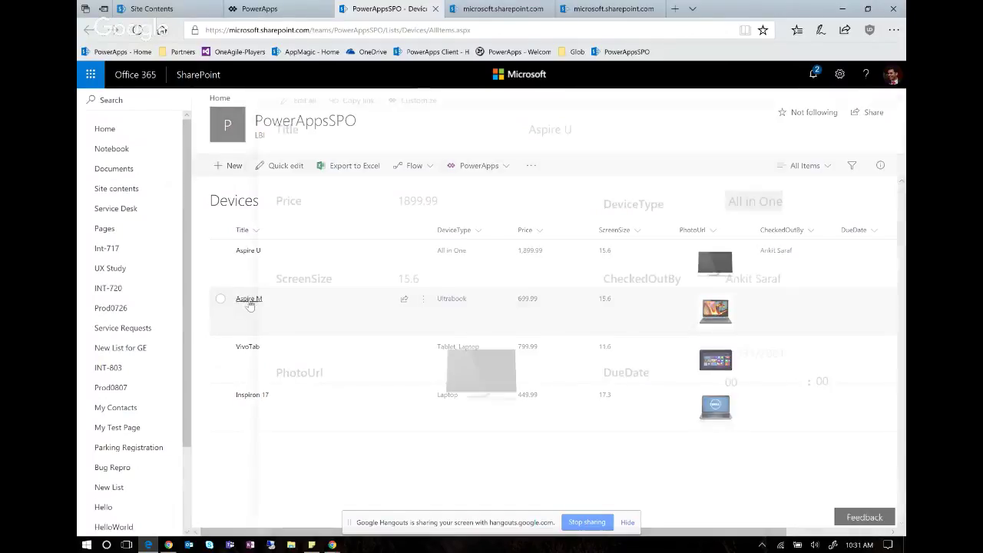
pyautogui.click(294, 106)
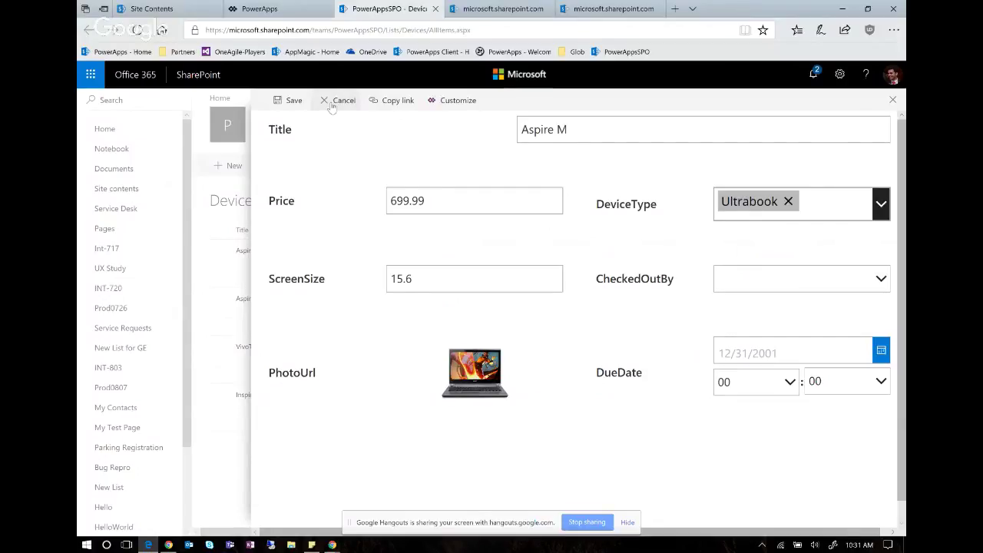
pyautogui.click(331, 107)
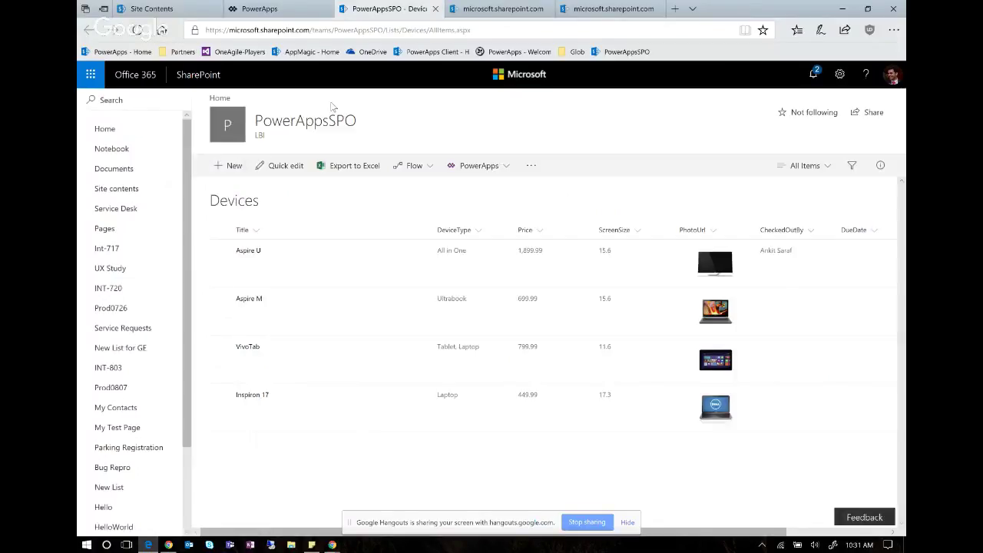
# Step: Return to the form in PowerApps and set SharePointForm1's default mode to Edit
pyautogui.click(259, 9)
pyautogui.click(529, 382)
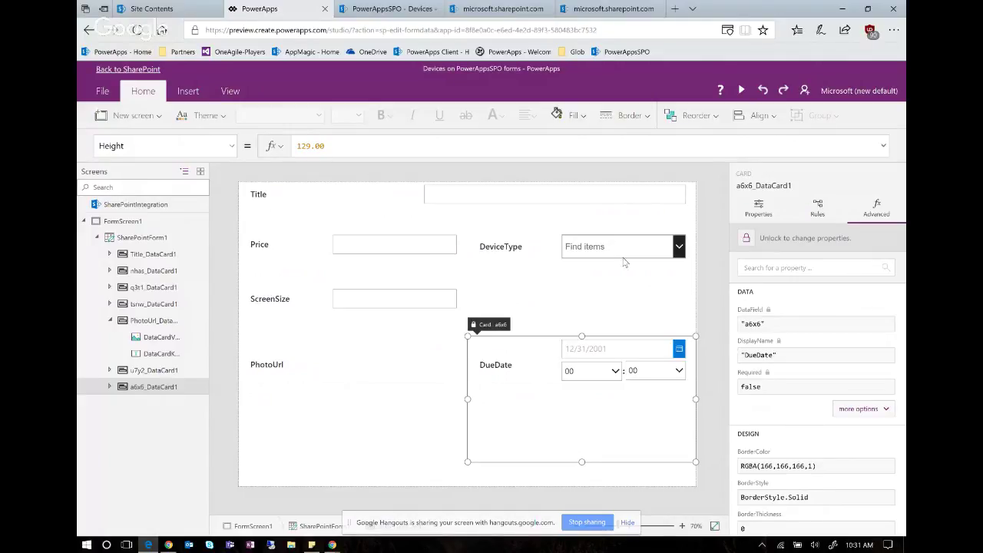
pyautogui.click(821, 213)
pyautogui.click(609, 315)
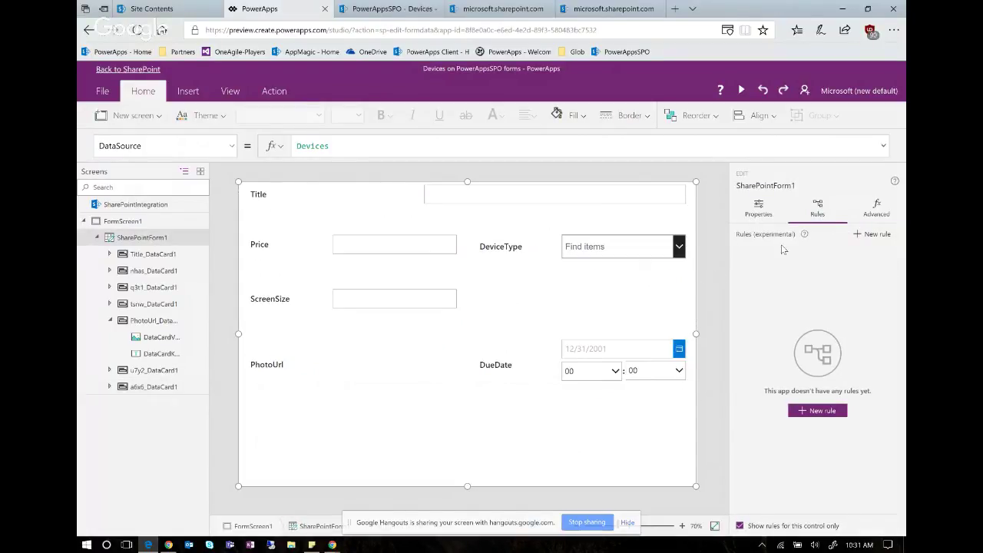
pyautogui.click(755, 212)
pyautogui.click(860, 290)
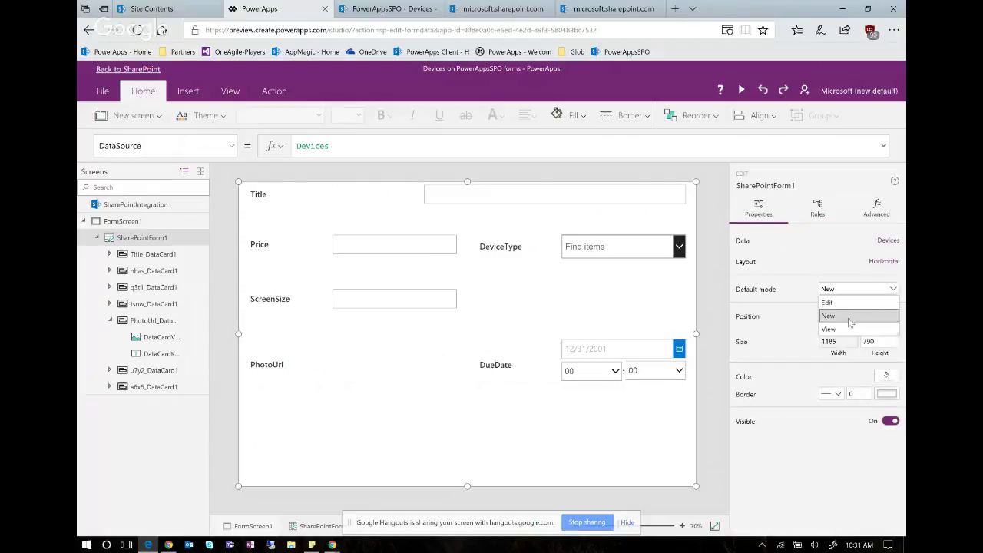
pyautogui.click(845, 303)
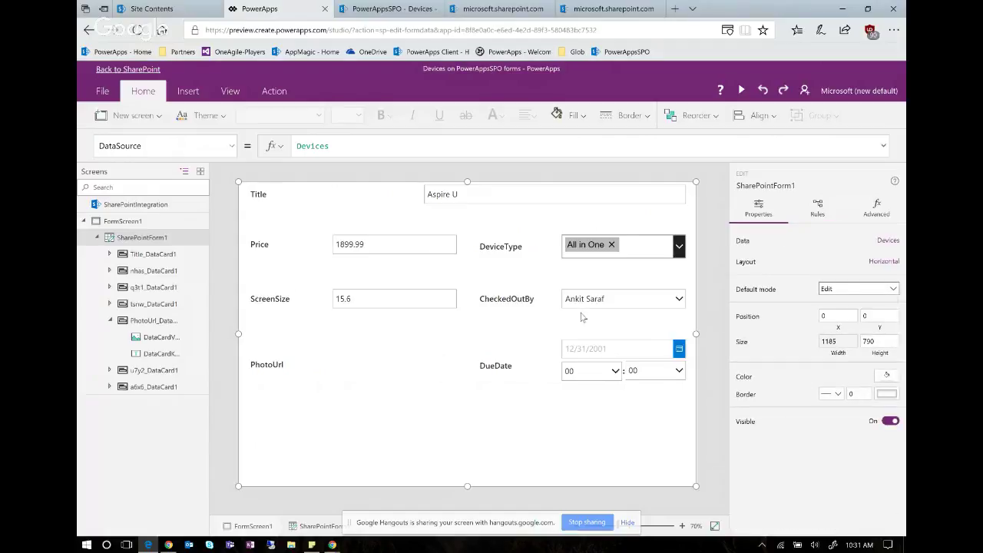
# Step: Create a rule for the CheckedOutBy lookup control with the condition that its value is blank
pyautogui.click(541, 313)
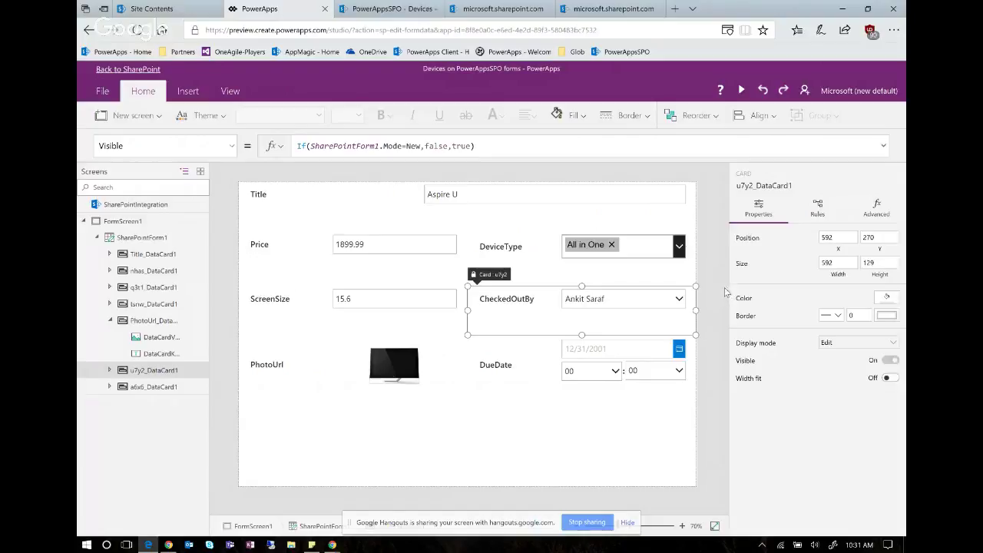
pyautogui.click(631, 407)
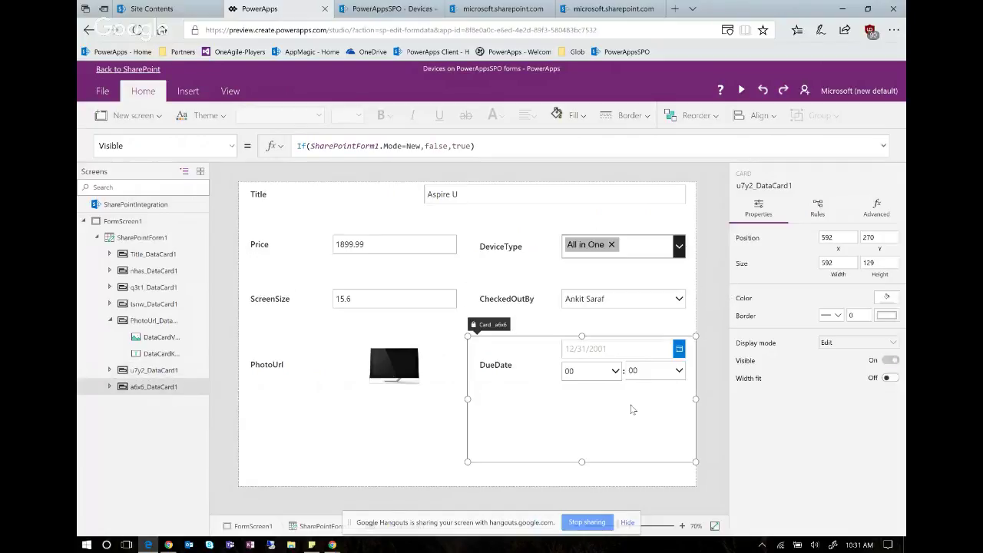
pyautogui.click(814, 215)
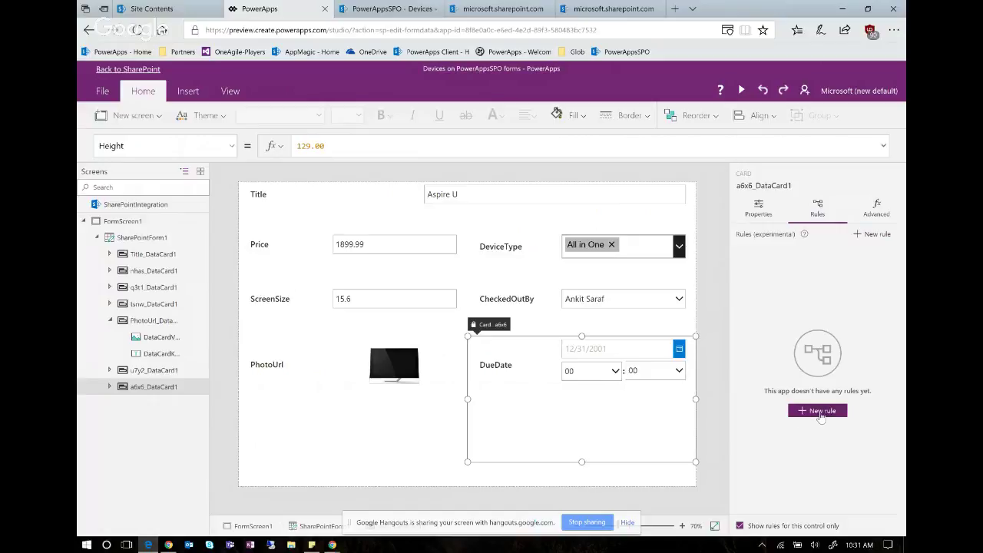
pyautogui.click(634, 317)
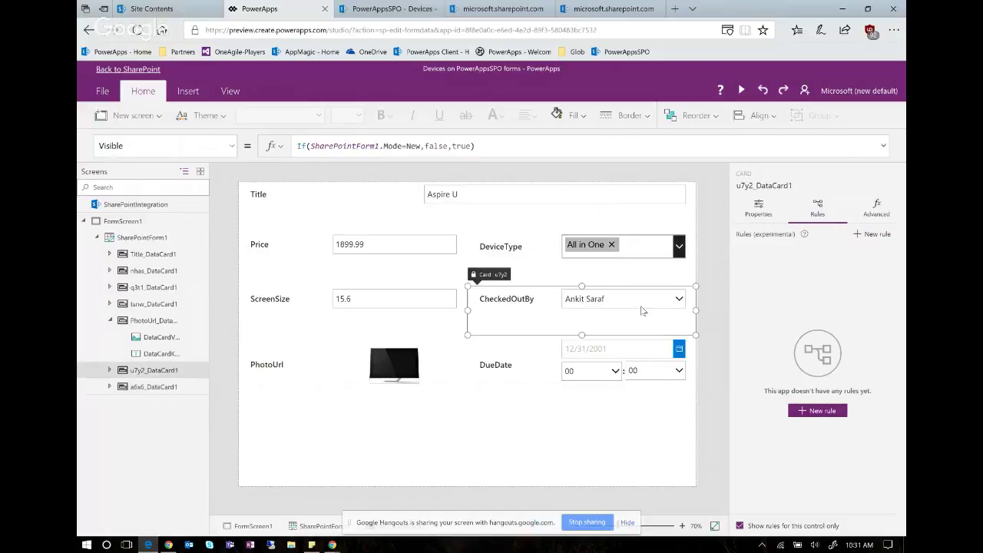
pyautogui.click(645, 303)
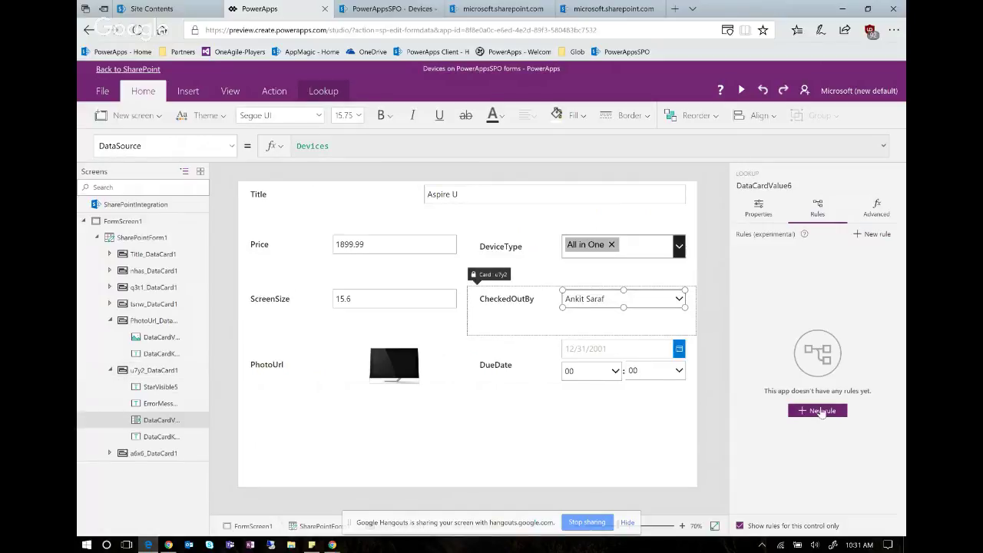
pyautogui.click(820, 411)
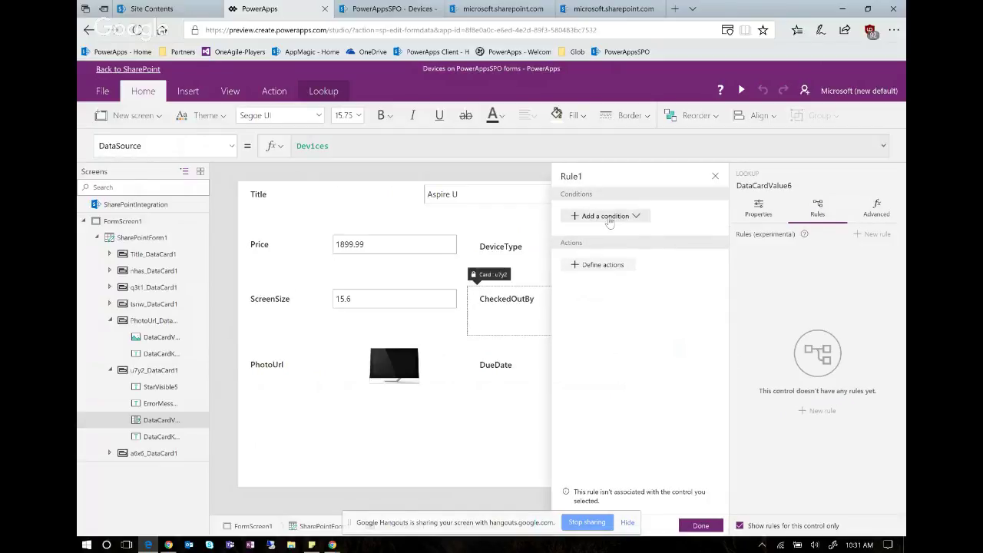
pyautogui.click(609, 219)
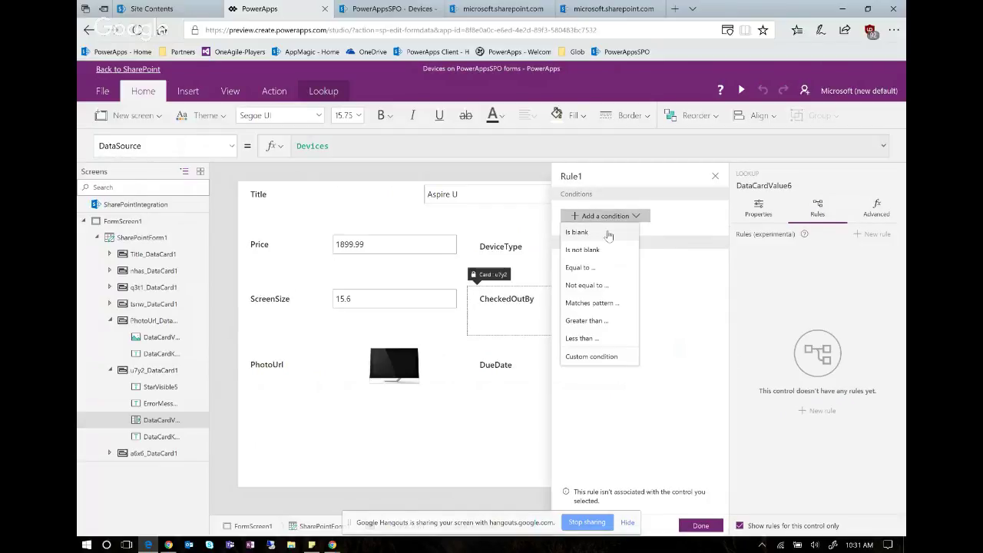
pyautogui.click(608, 233)
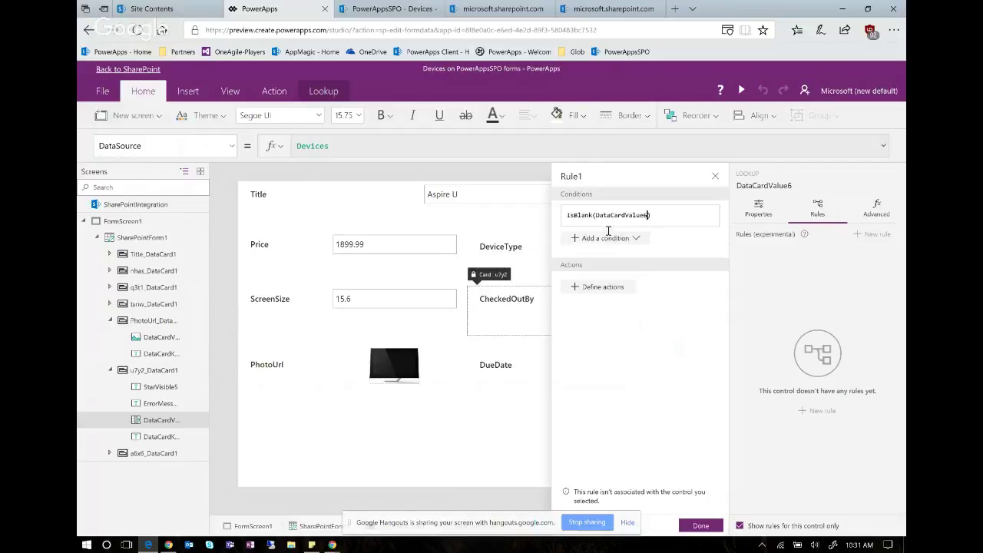
pyautogui.click(653, 297)
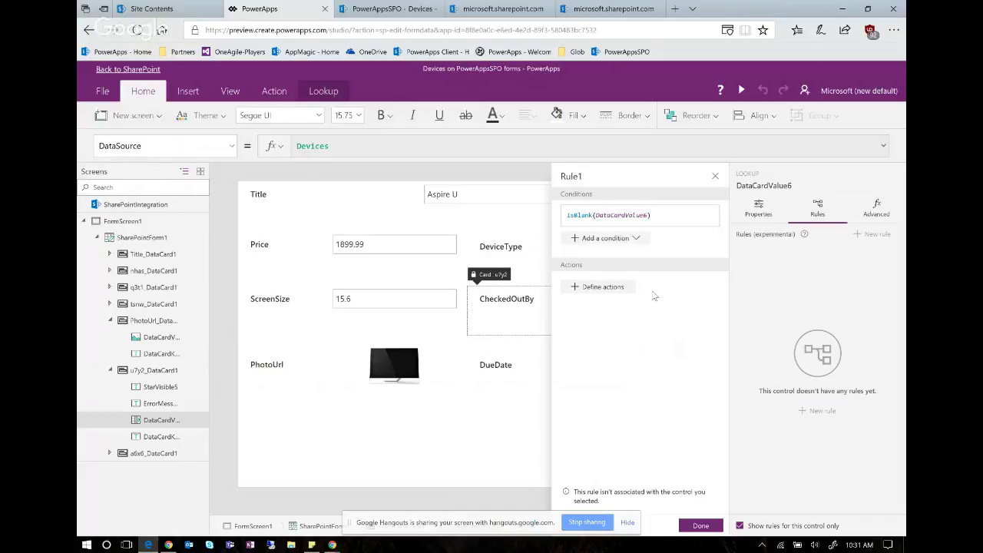
# Step: Add an action to Rule1 that hides the DueDate card when CheckedOutBy is blank
pyautogui.click(602, 288)
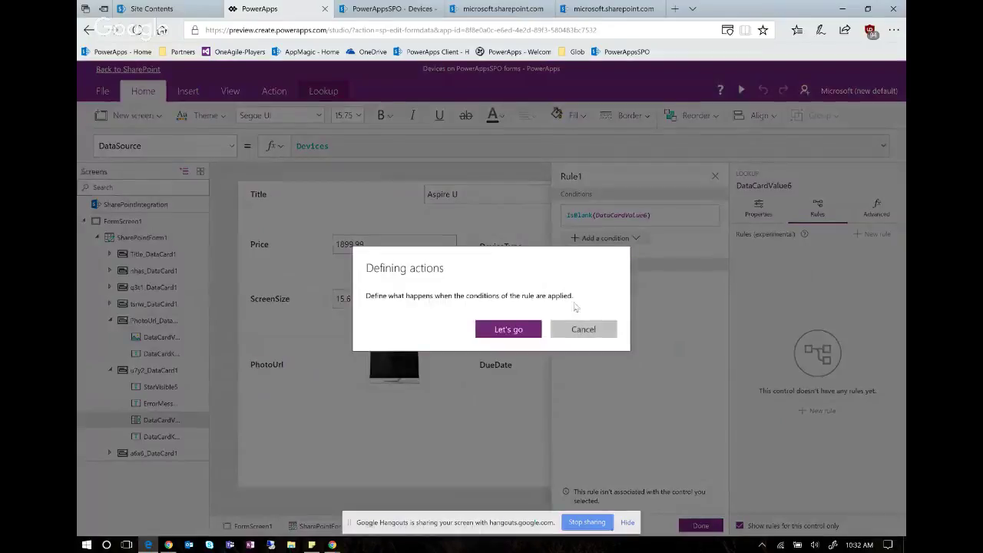
pyautogui.click(508, 330)
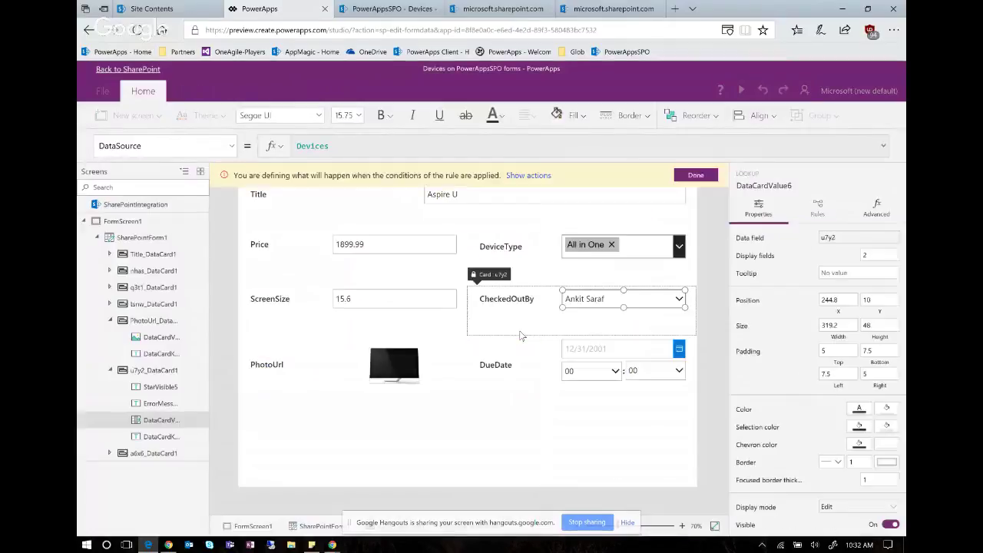
pyautogui.click(527, 373)
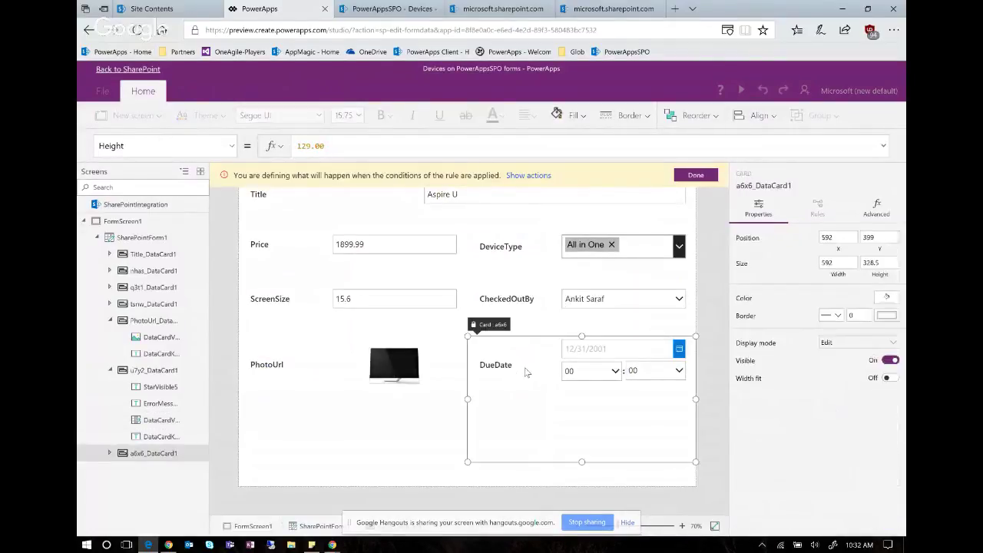
pyautogui.click(889, 361)
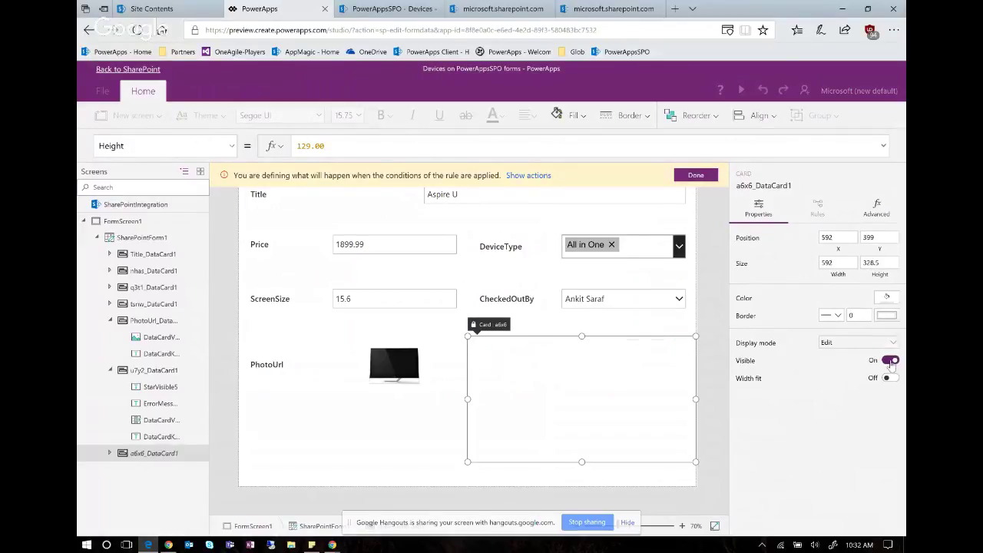
pyautogui.click(708, 177)
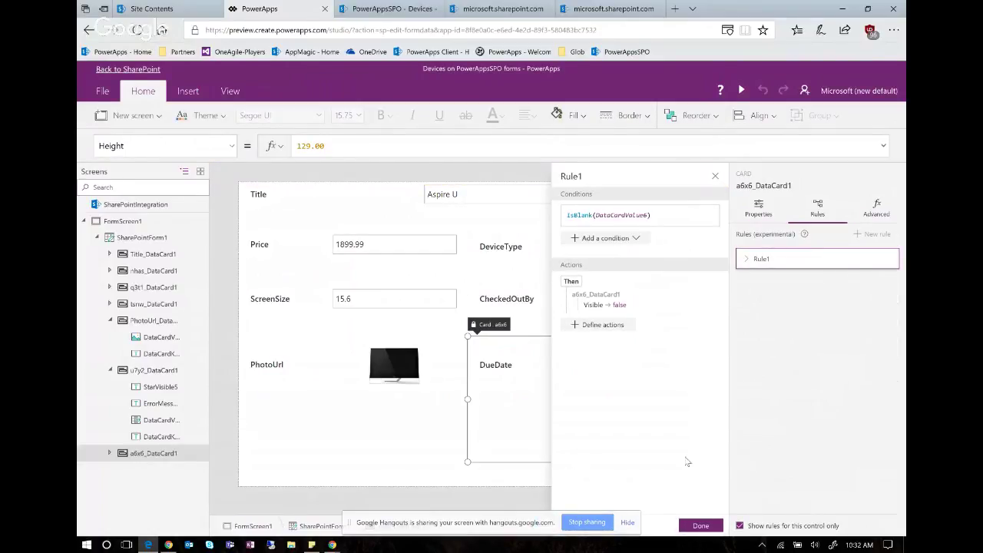
pyautogui.click(407, 499)
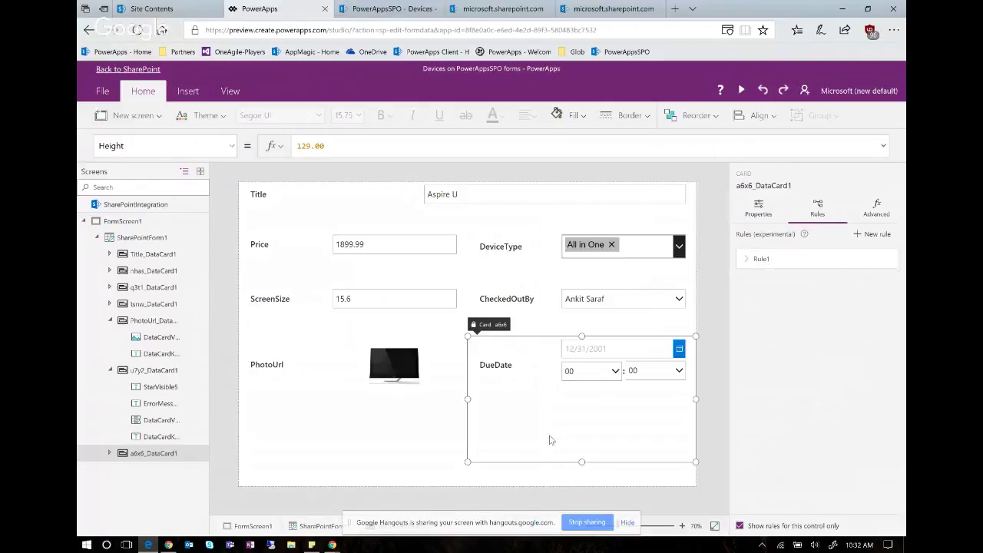
# Step: Set SharePointForm1's default mode to New to preview the rule on a blank item
pyautogui.click(405, 453)
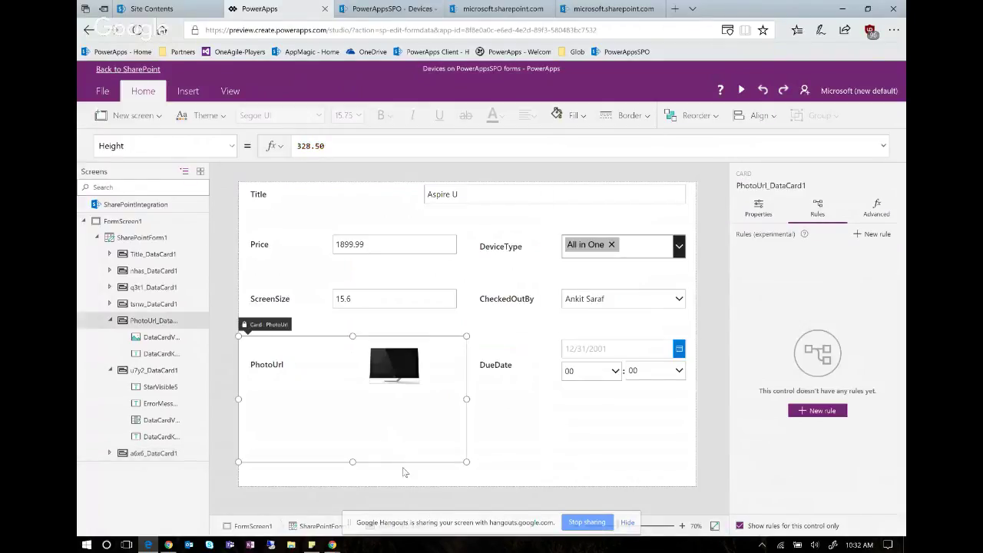
pyautogui.click(451, 477)
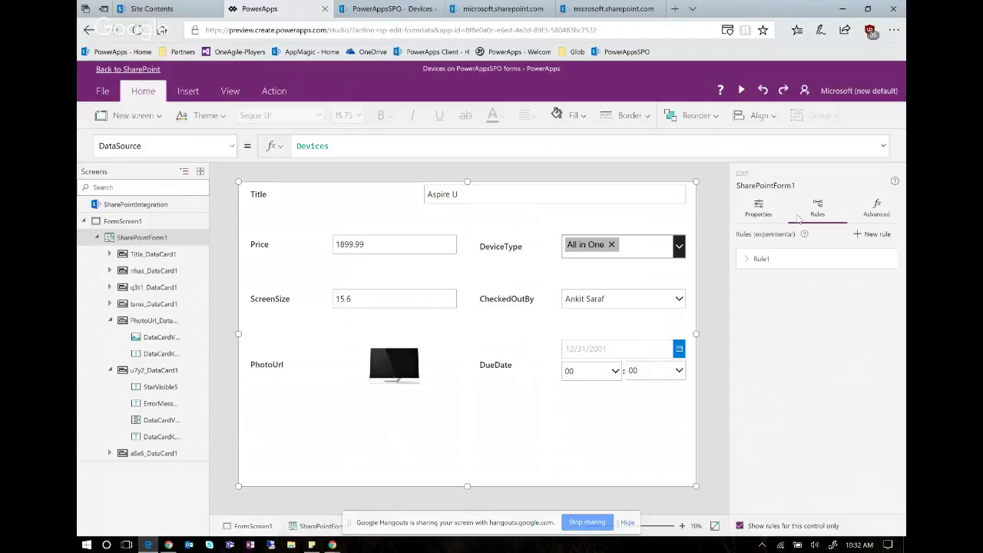
pyautogui.click(759, 207)
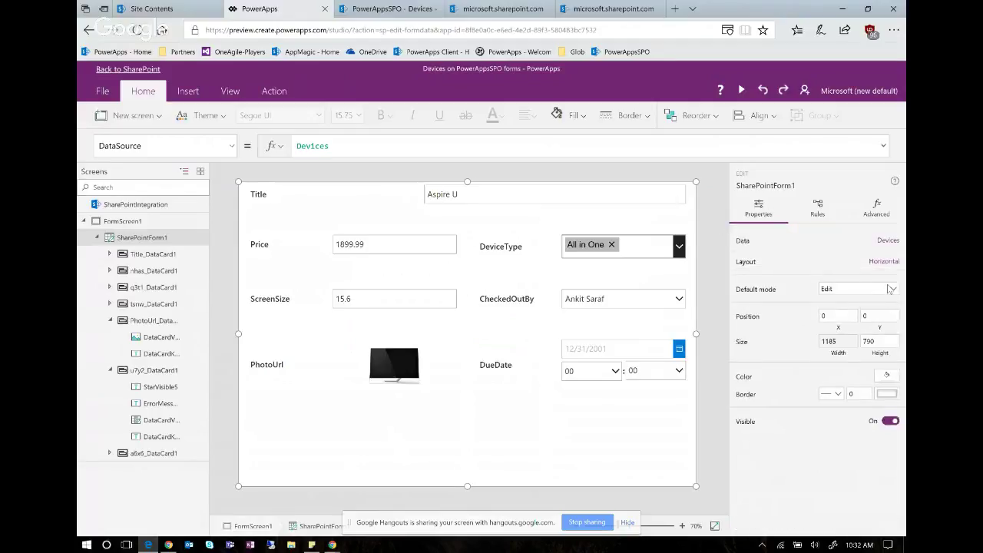
pyautogui.click(893, 289)
pyautogui.click(829, 315)
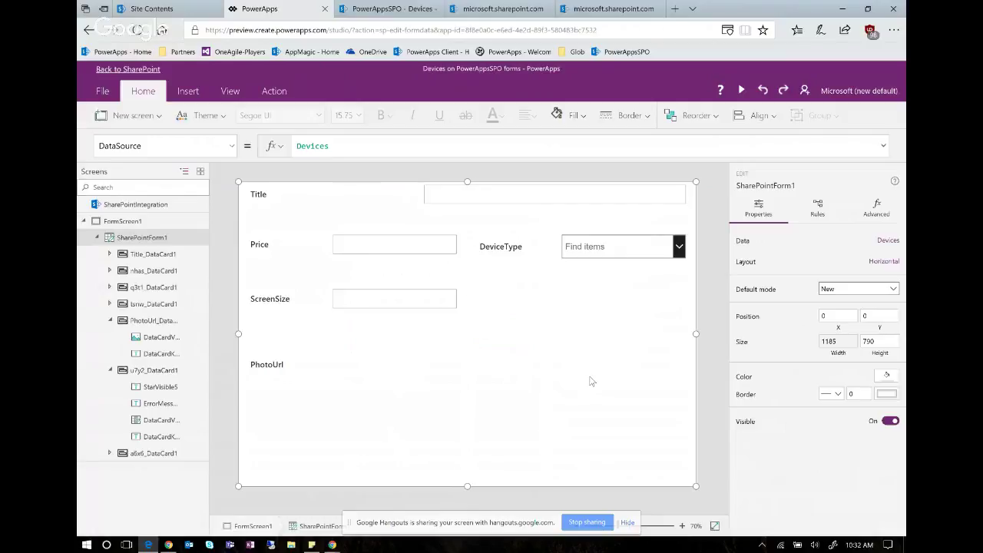
# Step: Save the form, publish it to SharePoint and switch to the Devices list
pyautogui.hotkey('ctrl', 's')
pyautogui.click(251, 209)
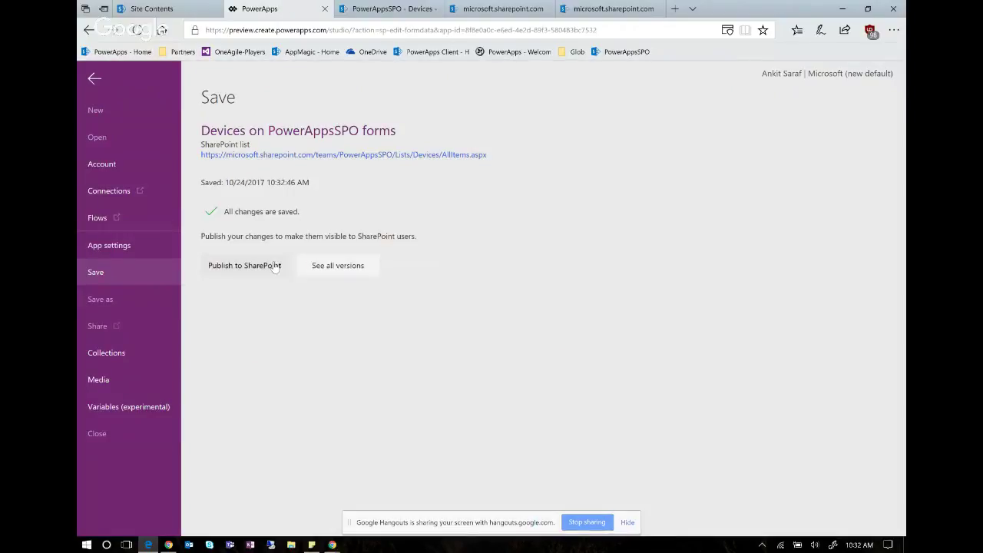
pyautogui.click(274, 265)
pyautogui.click(595, 334)
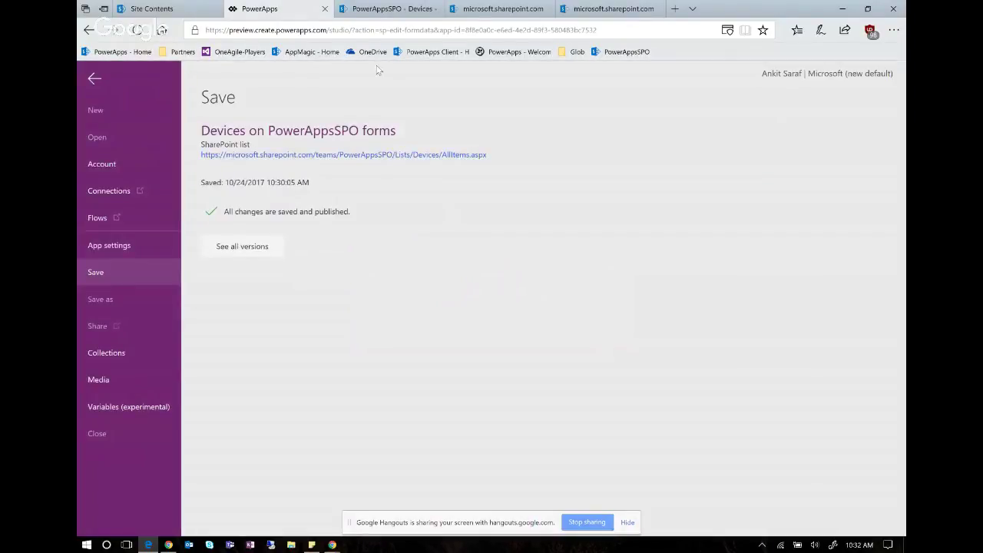
pyautogui.click(392, 7)
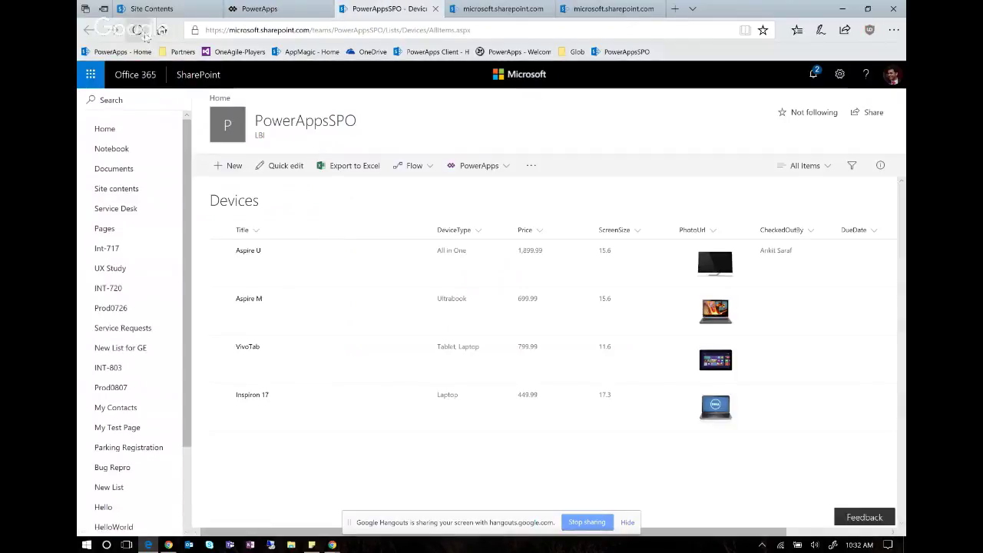
# Step: Return to the form in PowerApps and set SharePointForm1's default mode to Edit
pyautogui.click(258, 8)
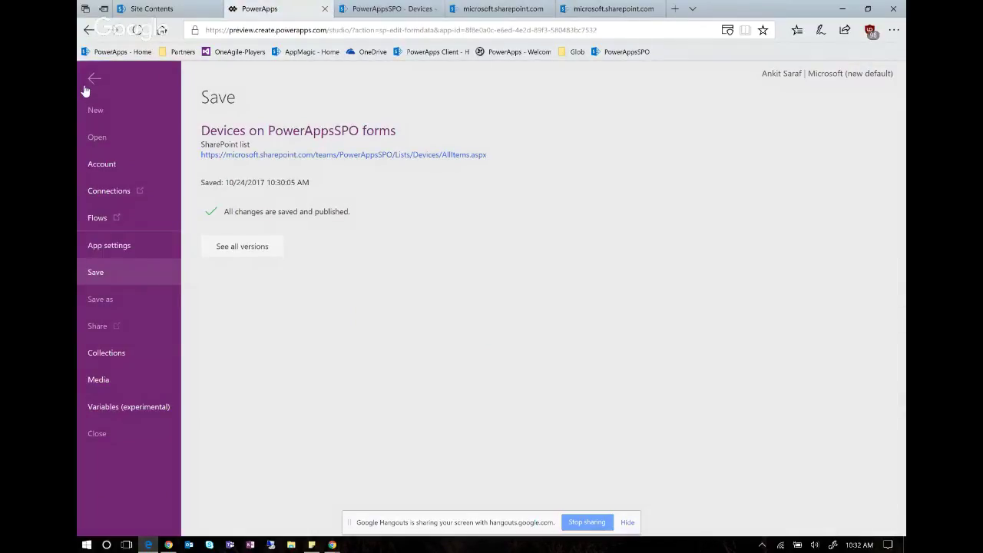
pyautogui.click(89, 77)
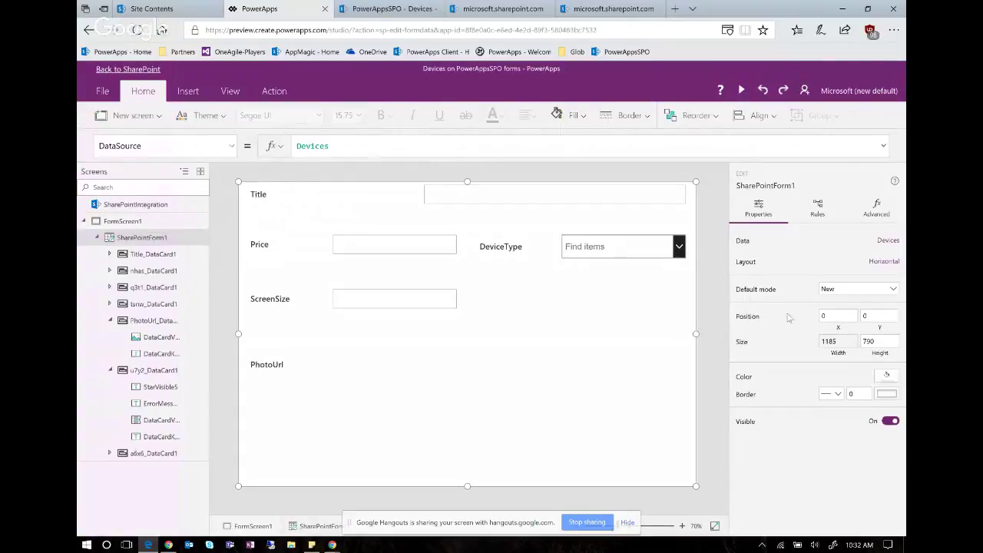
pyautogui.click(841, 290)
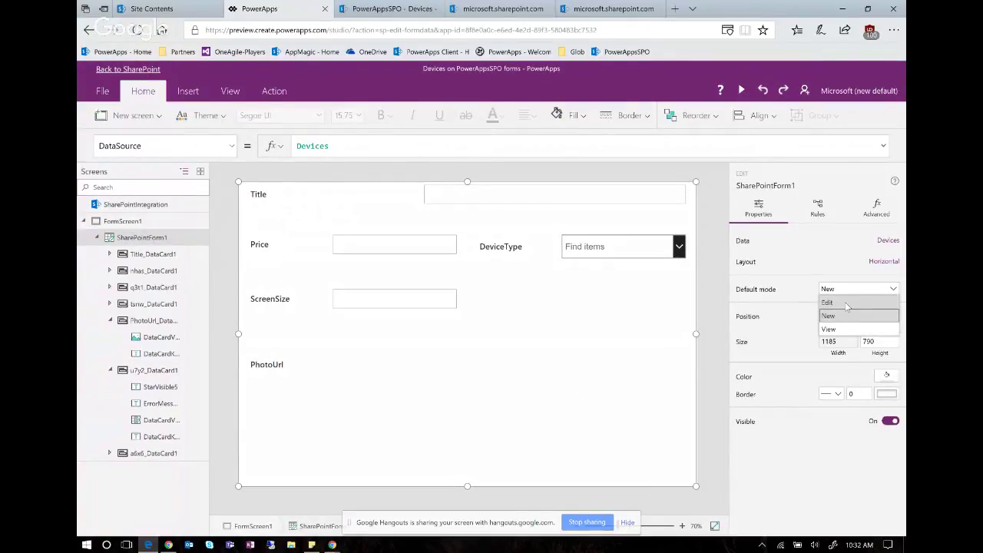
pyautogui.click(843, 303)
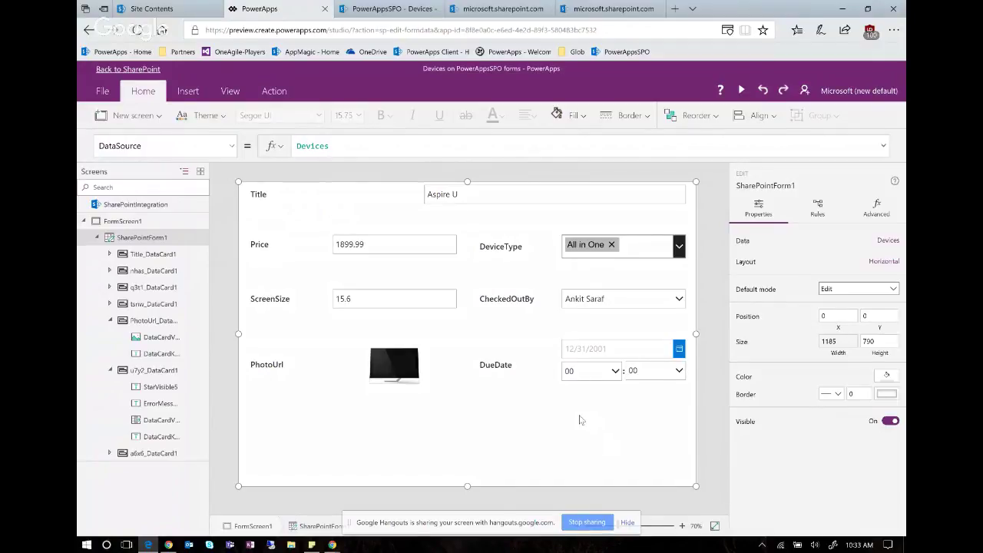
# Step: Examine the DueDate card's Visible formula and the condition and action of Rule1
pyautogui.click(610, 311)
pyautogui.click(613, 315)
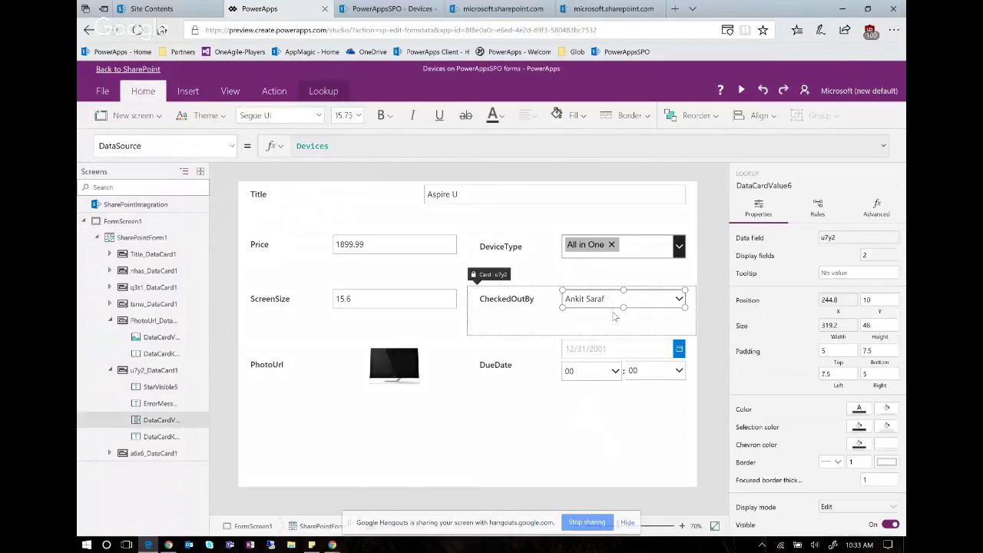
pyautogui.click(587, 397)
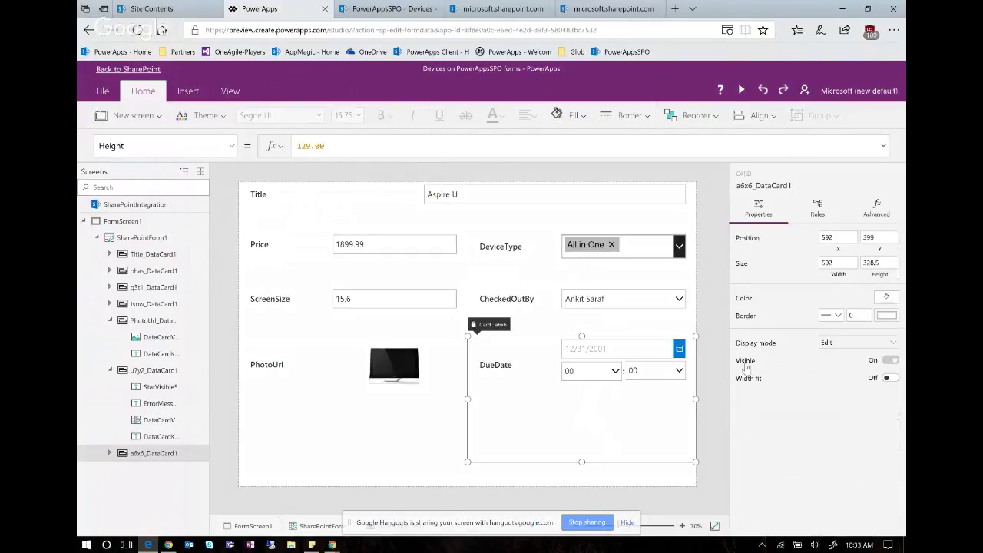
pyautogui.click(745, 367)
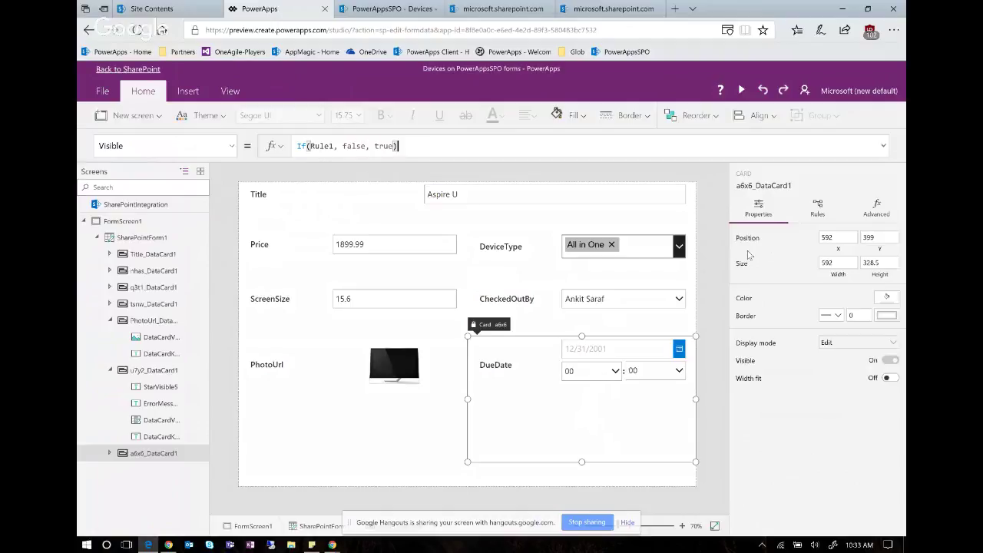
pyautogui.click(724, 322)
pyautogui.click(816, 209)
pyautogui.click(760, 259)
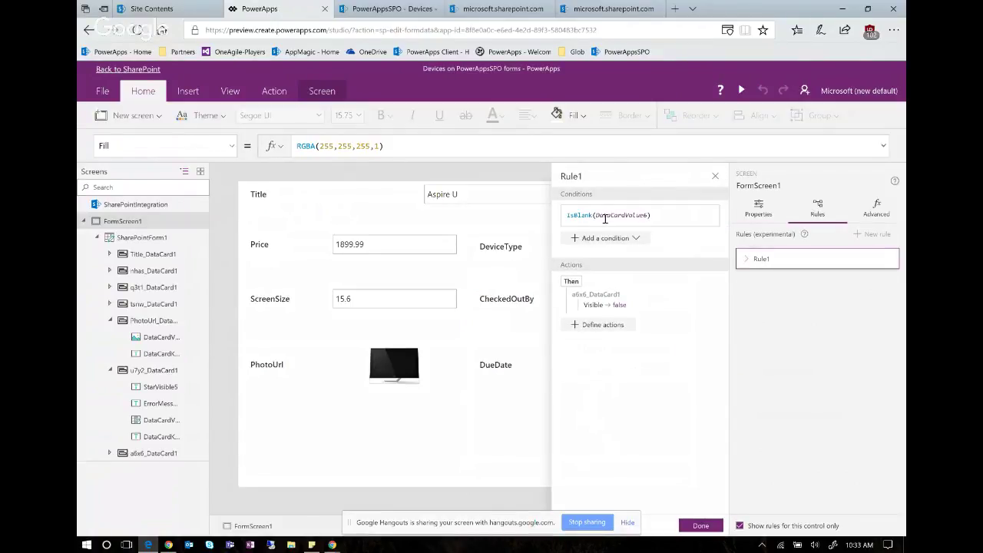
pyautogui.click(493, 350)
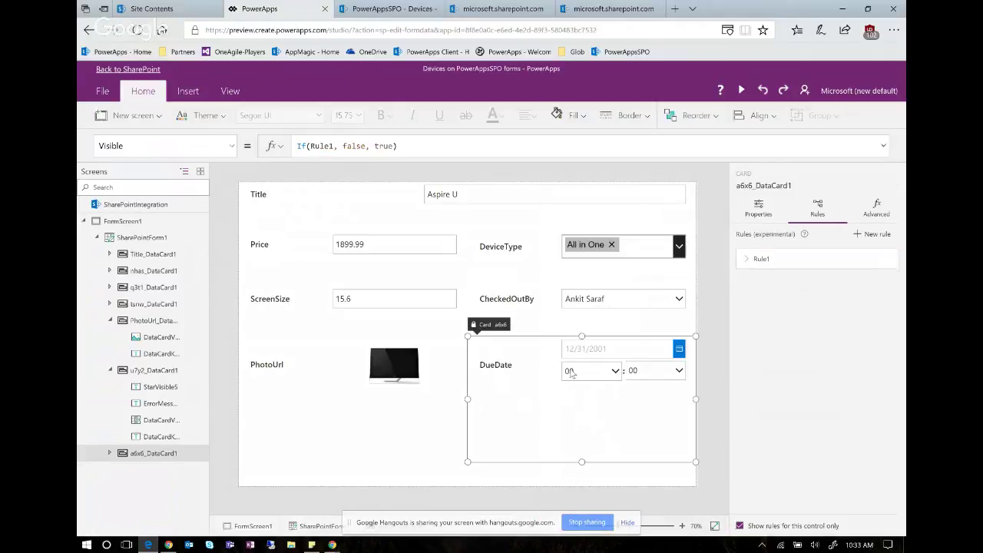
# Step: Replace Rule1 in the DueDate card's Visible formula with ThisItem.C and look through the suggested fields
pyautogui.doubleClick(322, 146)
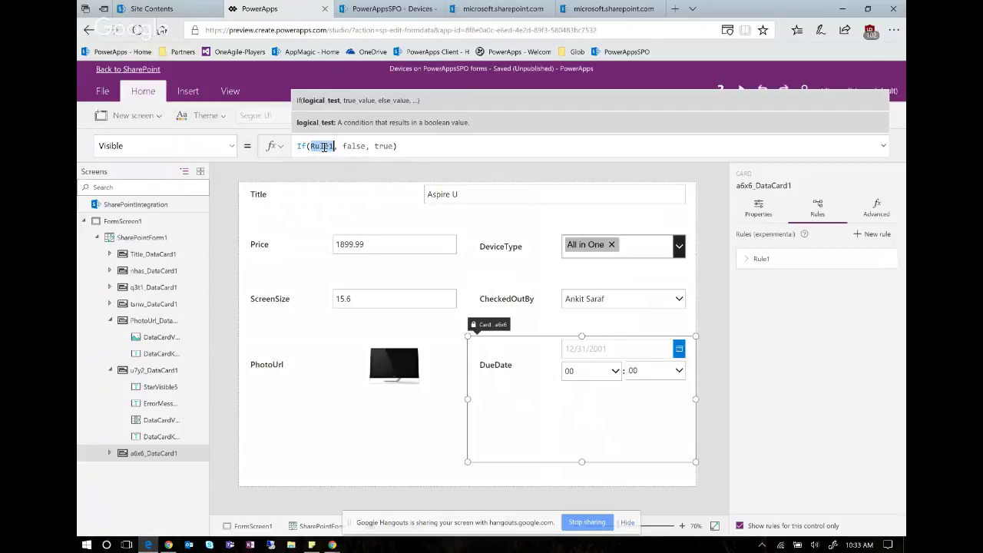
pyautogui.write('Thi')
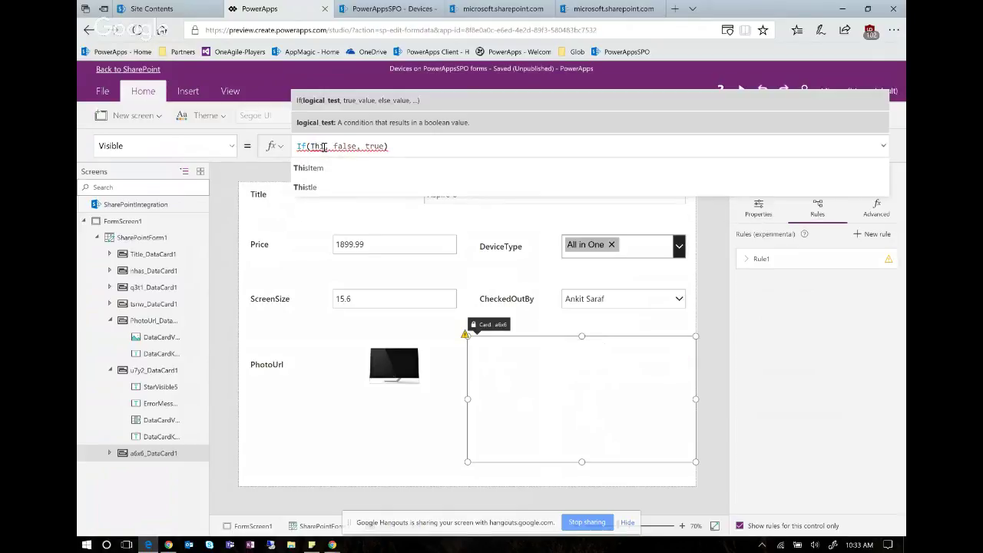
pyautogui.write('sItem.')
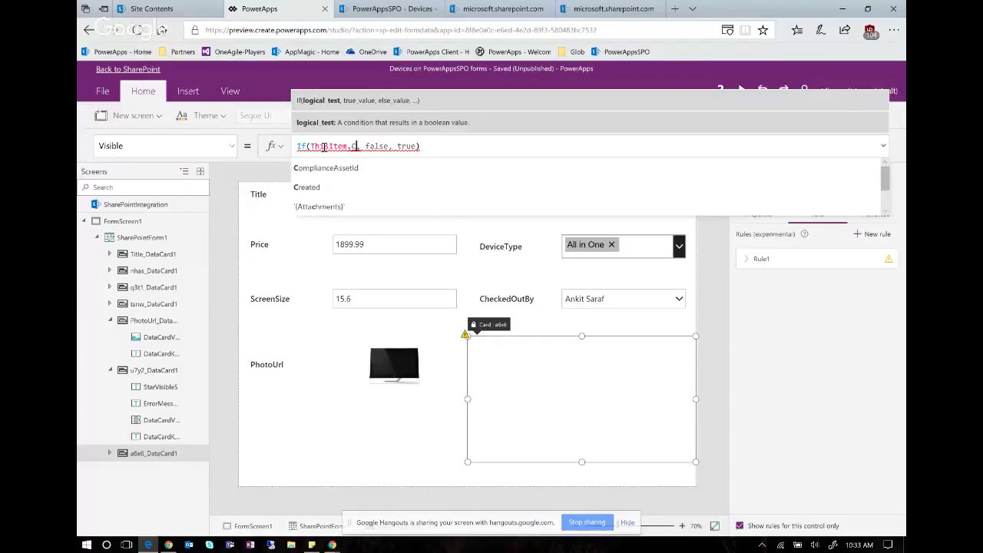
pyautogui.write('C')
pyautogui.press('Down')
pyautogui.press('Down')
pyautogui.press('Down')
pyautogui.press('Down')
pyautogui.press('Down')
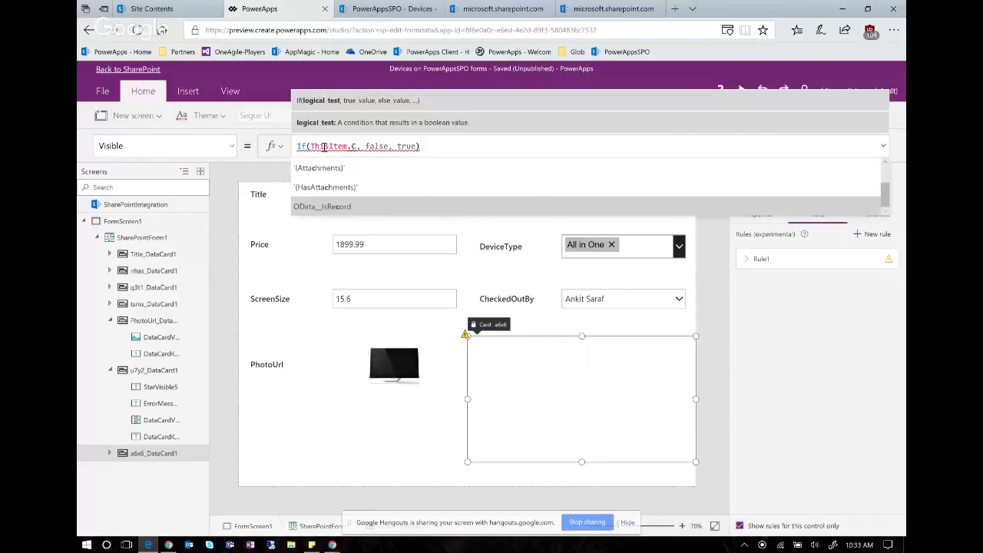
pyautogui.press('Up')
pyautogui.press('Up')
pyautogui.press('Up')
pyautogui.press('Up')
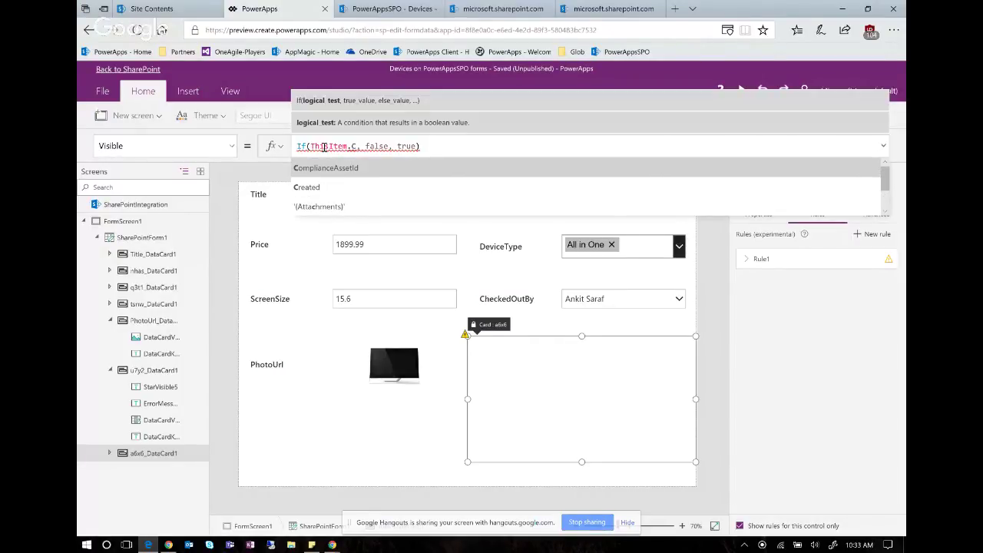
# Step: Shorten the reference to ThisItem., browse its fields down to u7y2 and select the CheckedOutBy card
pyautogui.press('BackSpace')
pyautogui.press('Down')
pyautogui.press('Down')
pyautogui.press('Down')
pyautogui.press('Down')
pyautogui.press('Down')
pyautogui.press('Down')
pyautogui.press('Down')
pyautogui.press('Down')
pyautogui.press('Down')
pyautogui.press('Down')
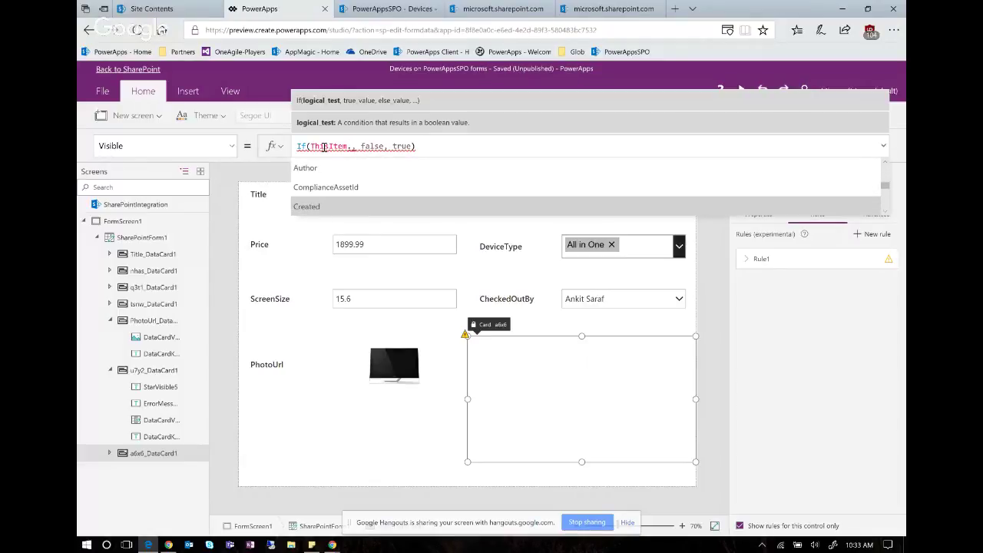
pyautogui.press('Down')
pyautogui.press('Down')
pyautogui.press('Down')
pyautogui.press('Down')
pyautogui.press('Down')
pyautogui.press('Down')
pyautogui.press('Down')
pyautogui.press('Down')
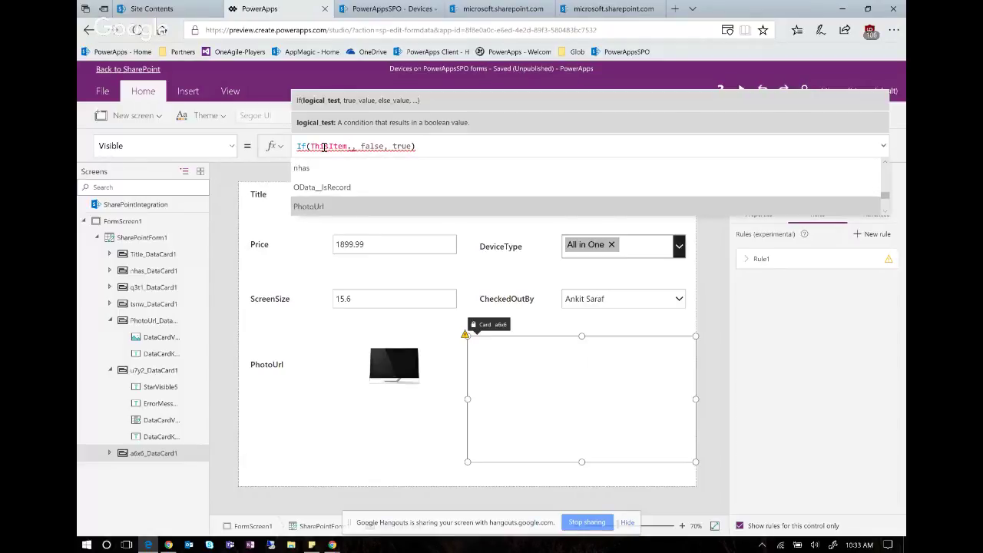
pyautogui.press('Down')
pyautogui.press('Down')
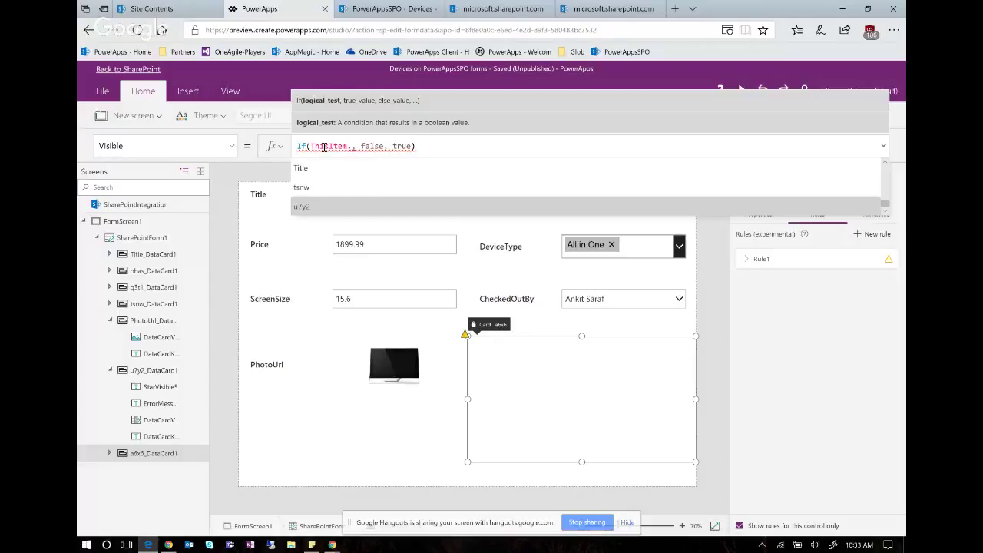
pyautogui.click(561, 306)
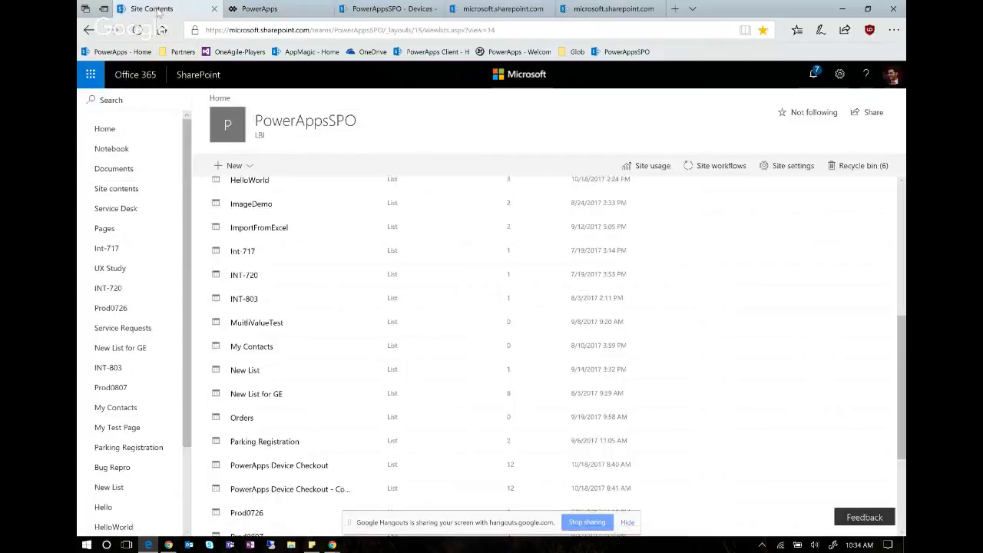
# Step: Revisit the Devices list in SharePoint, return to PowerApps and select SharePointForm1
pyautogui.click(158, 10)
pyautogui.click(269, 8)
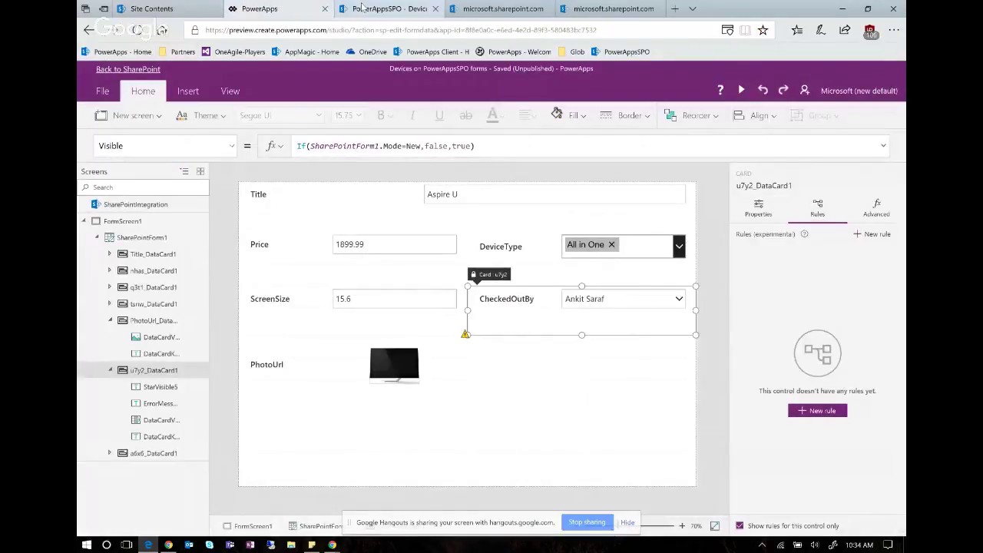
pyautogui.click(396, 8)
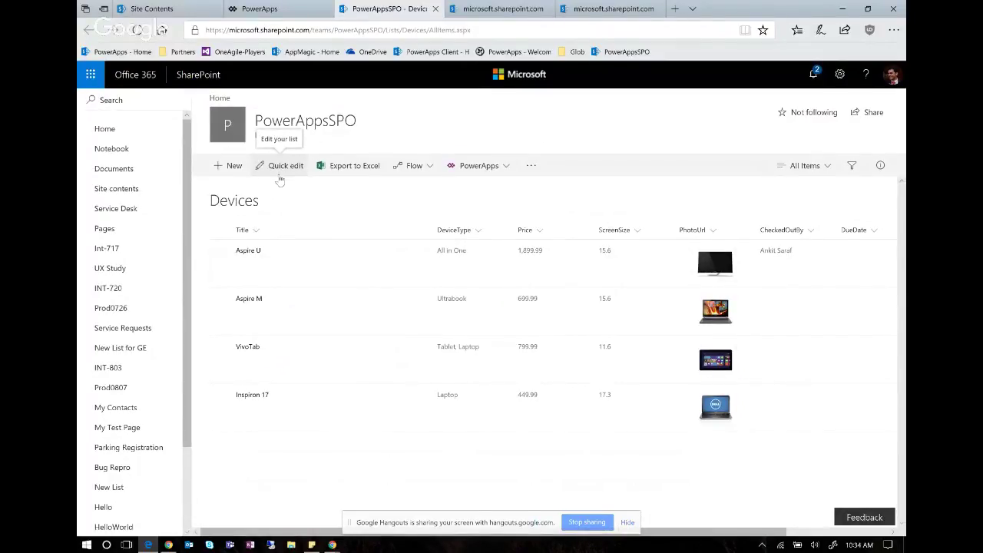
pyautogui.click(281, 10)
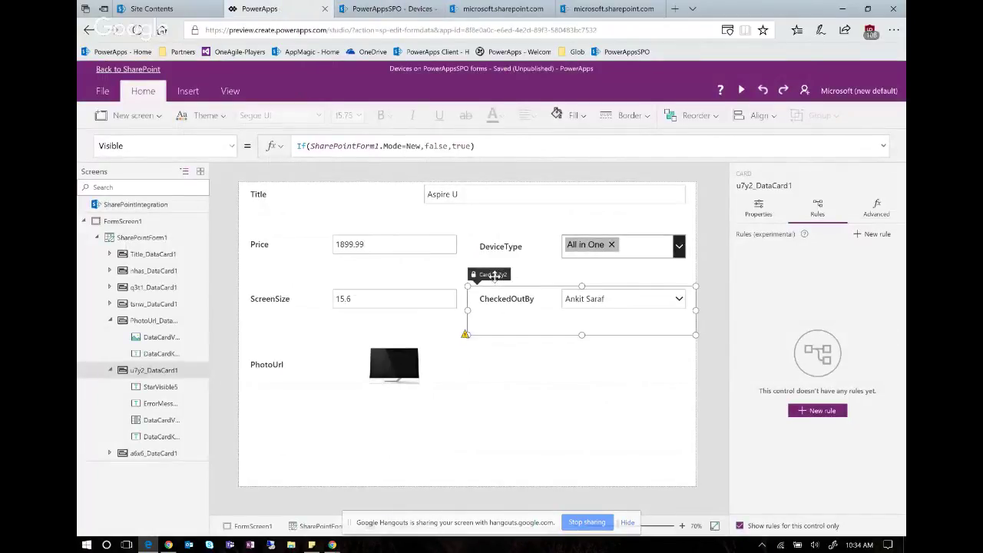
pyautogui.click(528, 388)
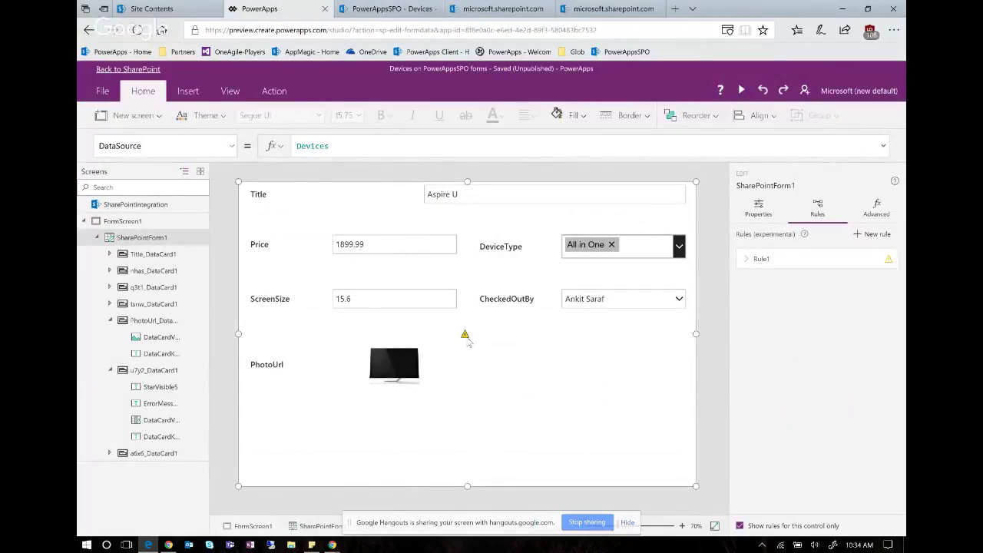
# Step: Complete the condition in the DueDate card's Visible formula as ThisItem.u7y2
pyautogui.click(468, 343)
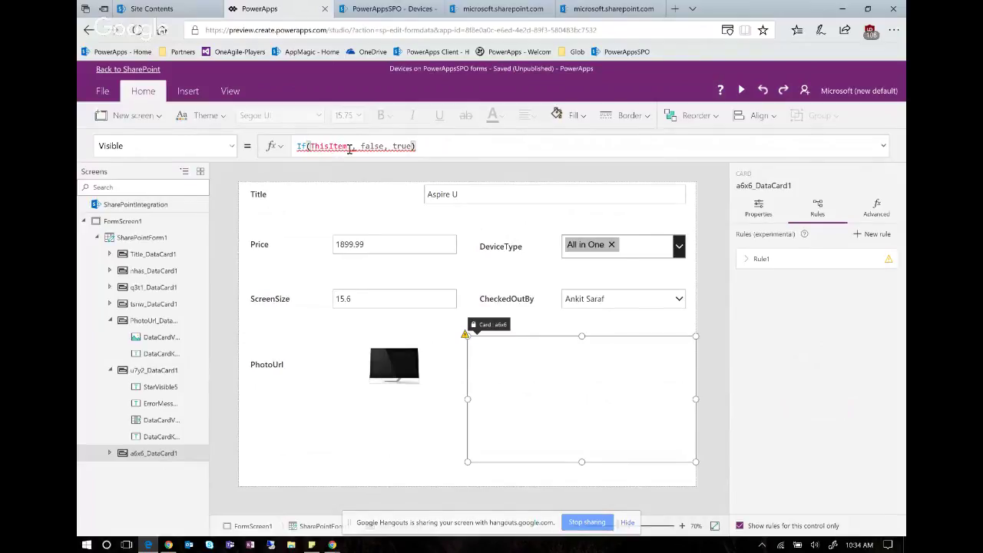
pyautogui.click(350, 147)
pyautogui.write('.u')
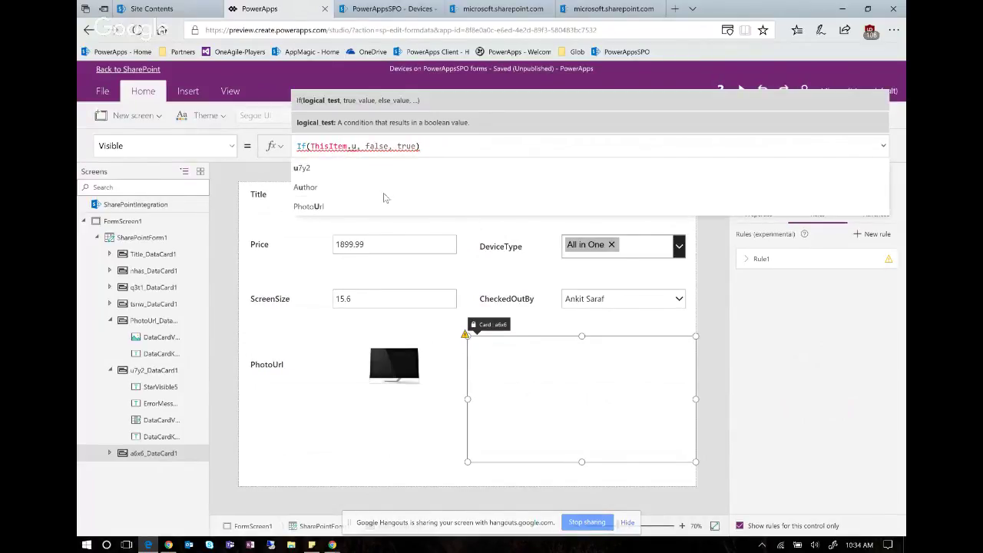
pyautogui.write('7y2')
# Step: Wrap the field reference in IsBlank so the DueDate card's Visible formula reads If(IsBlank(ThisItem.u7y2), false, true)
pyautogui.press('Left')
pyautogui.press('Left')
pyautogui.press('Left')
pyautogui.press('Left')
pyautogui.press('Left')
pyautogui.press('Left')
pyautogui.press('Left')
pyautogui.press('Left')
pyautogui.press('Left')
pyautogui.press('Left')
pyautogui.press('Left')
pyautogui.press('Left')
pyautogui.press('Left')
pyautogui.press('Left')
pyautogui.press('Right')
pyautogui.write('IsBa')
pyautogui.press('End')
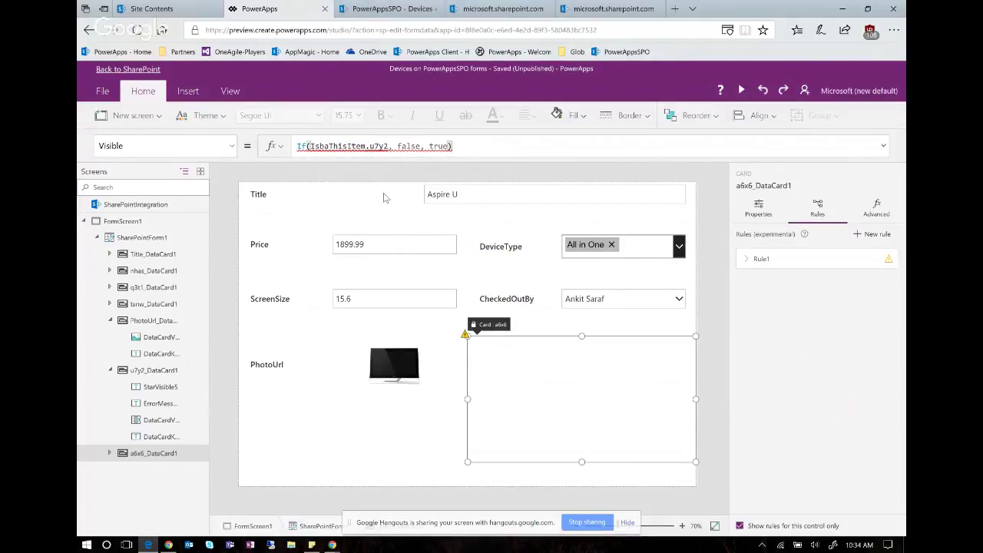
pyautogui.click(334, 146)
pyautogui.press('BackSpace')
pyautogui.write('l')
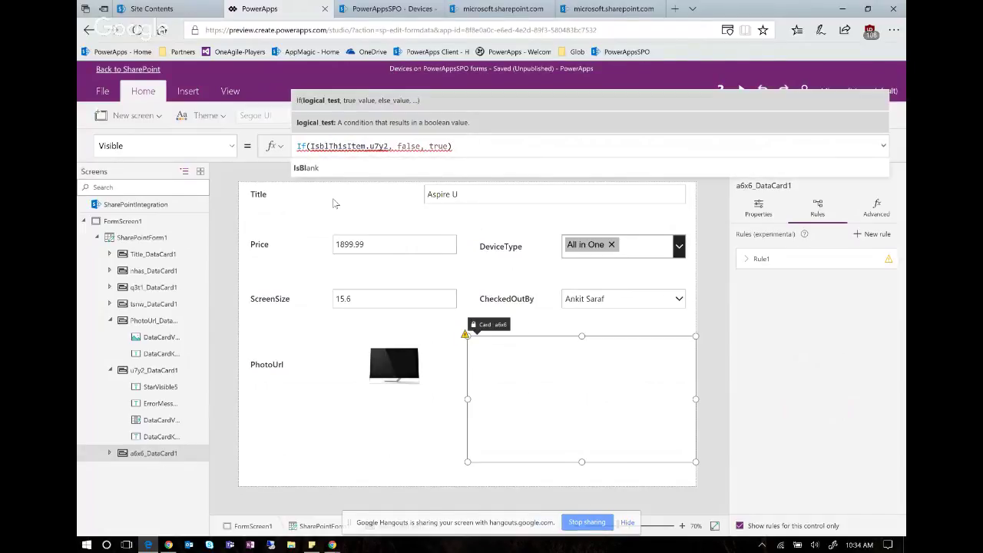
pyautogui.press('Tab')
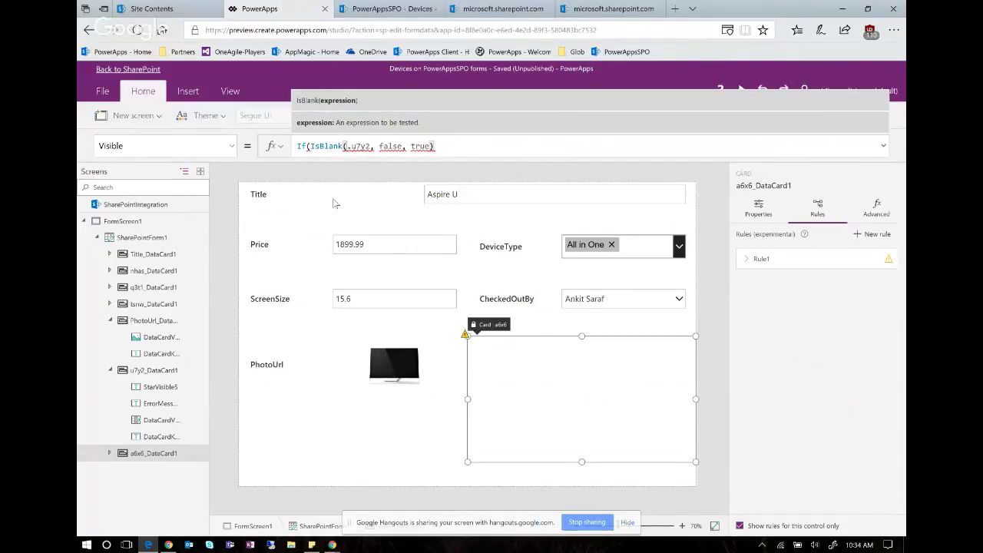
pyautogui.write('ThisItem.u7y2')
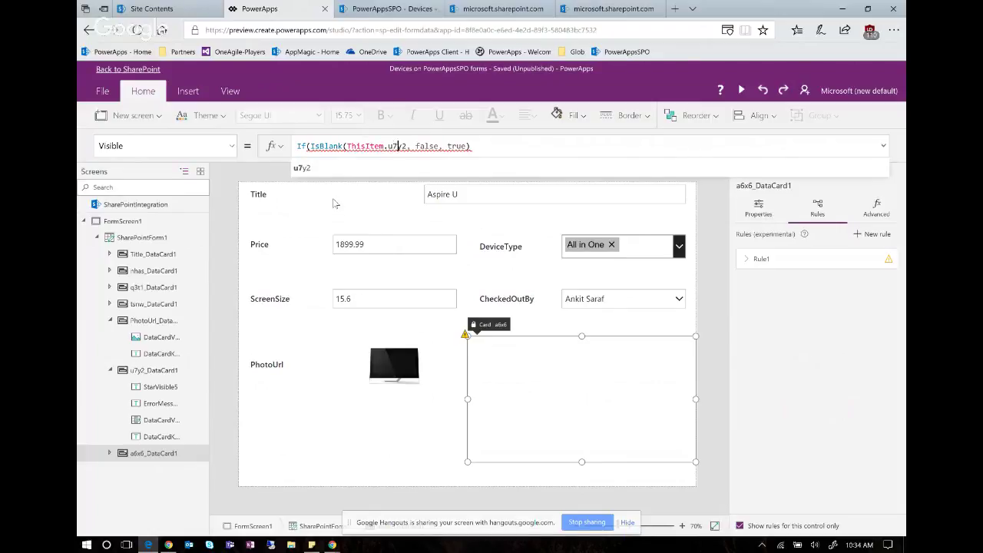
pyautogui.write(')')
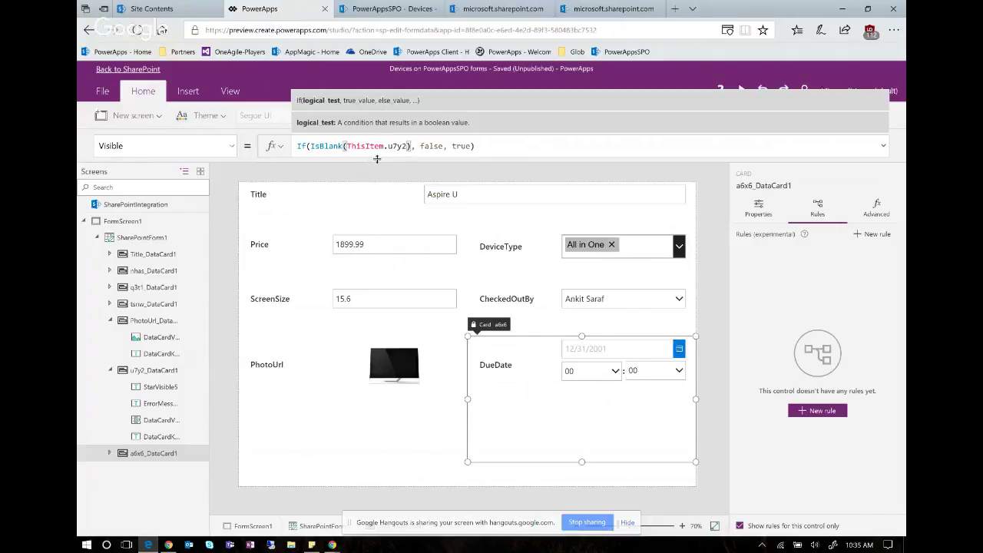
pyautogui.click(384, 311)
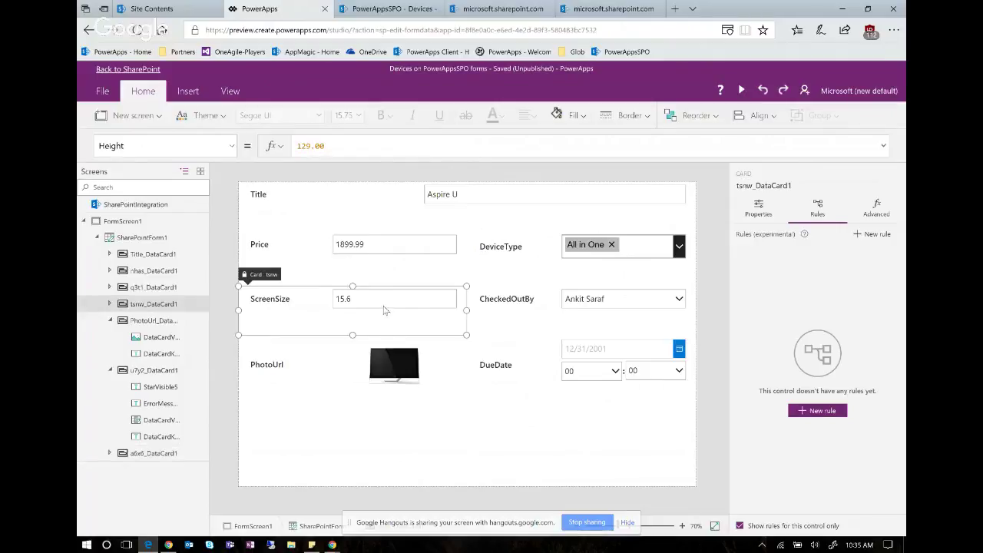
# Step: Create a rule for the Price text input with the greater-than condition DataCardValue3 > 1000
pyautogui.click(383, 310)
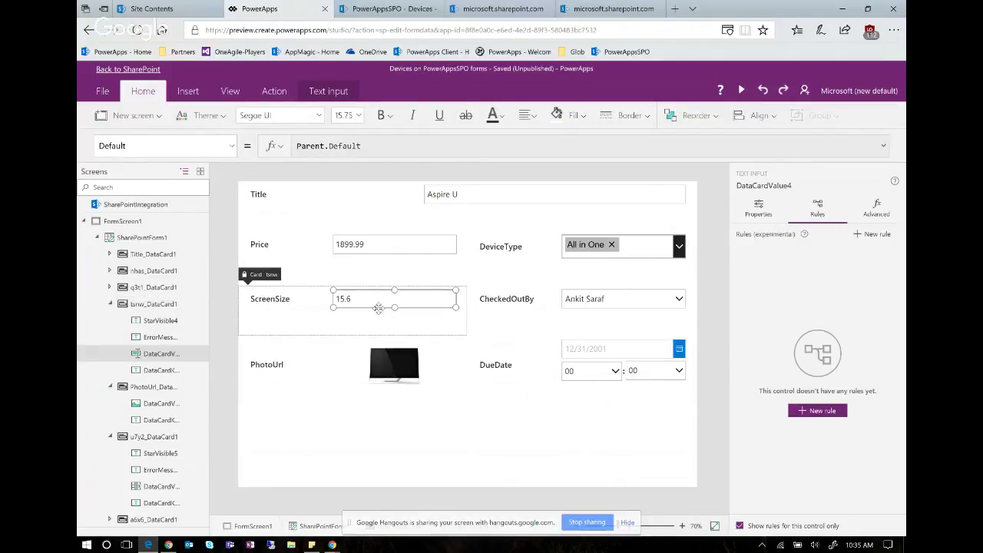
pyautogui.click(405, 247)
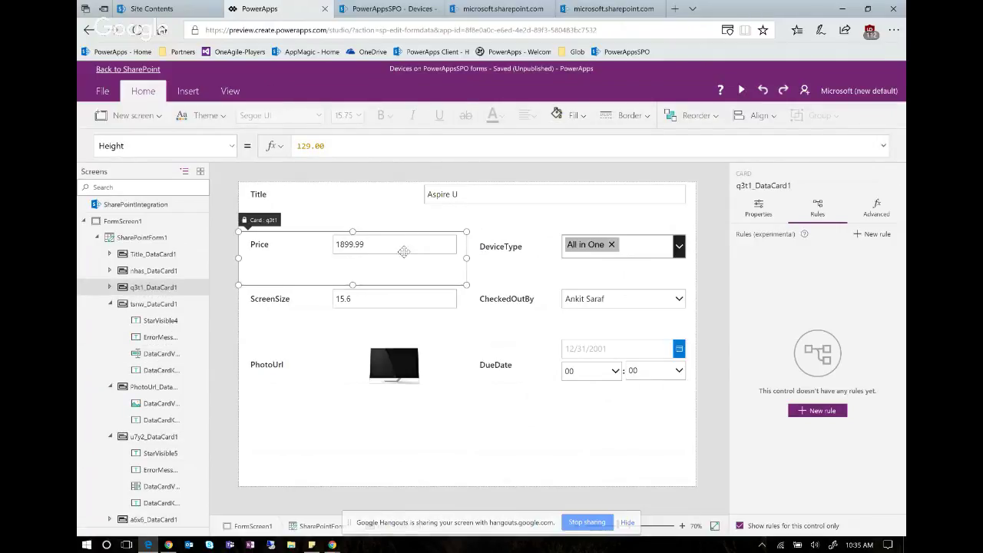
pyautogui.click(405, 252)
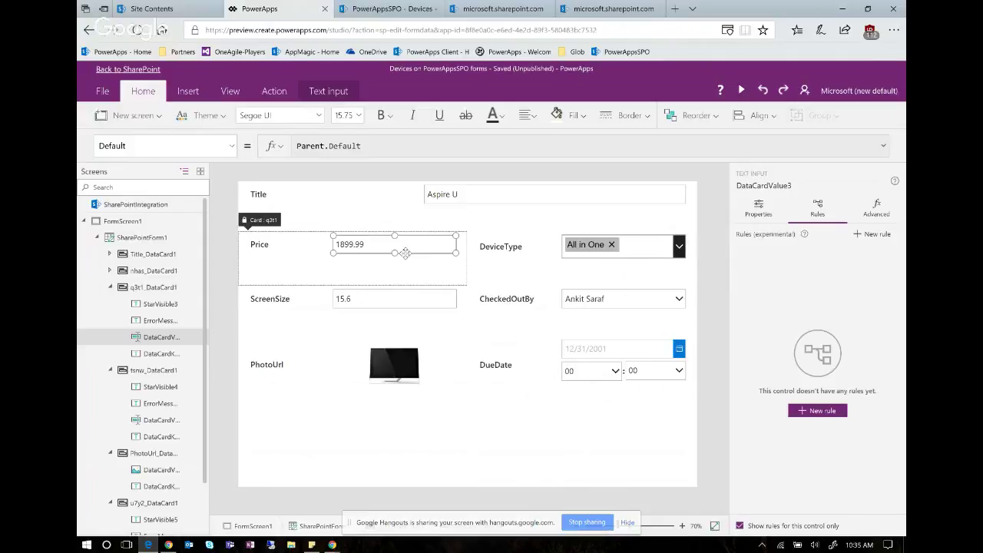
pyautogui.click(814, 415)
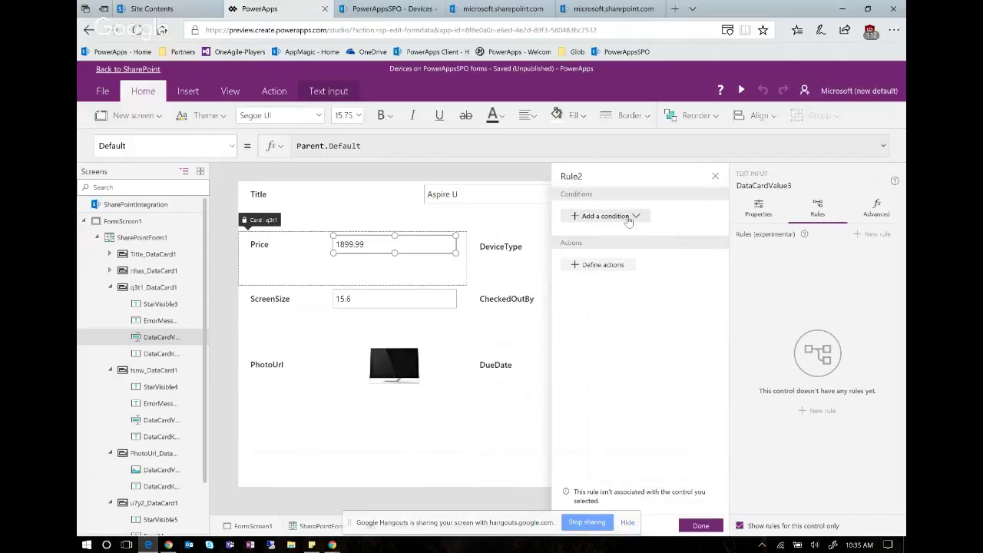
pyautogui.click(629, 218)
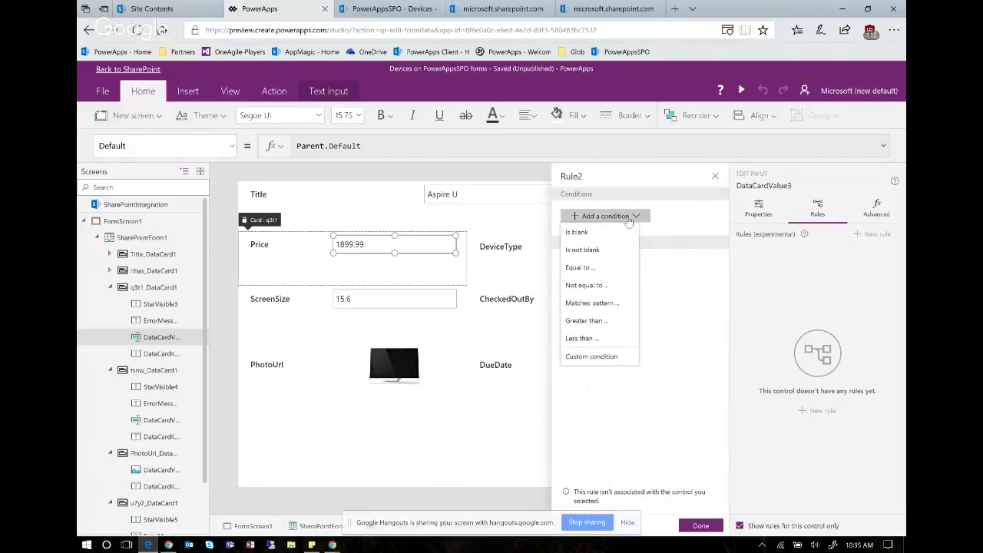
pyautogui.click(604, 322)
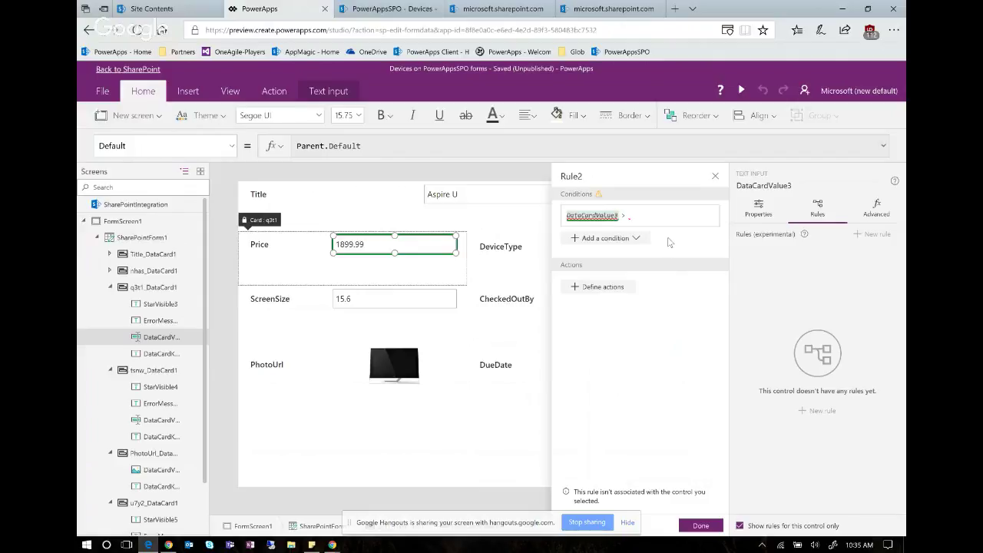
pyautogui.write('1000')
# Step: Define the rule's action so the Price text input is filled with red, RGBA(237, 28, 36, 1)
pyautogui.click(622, 292)
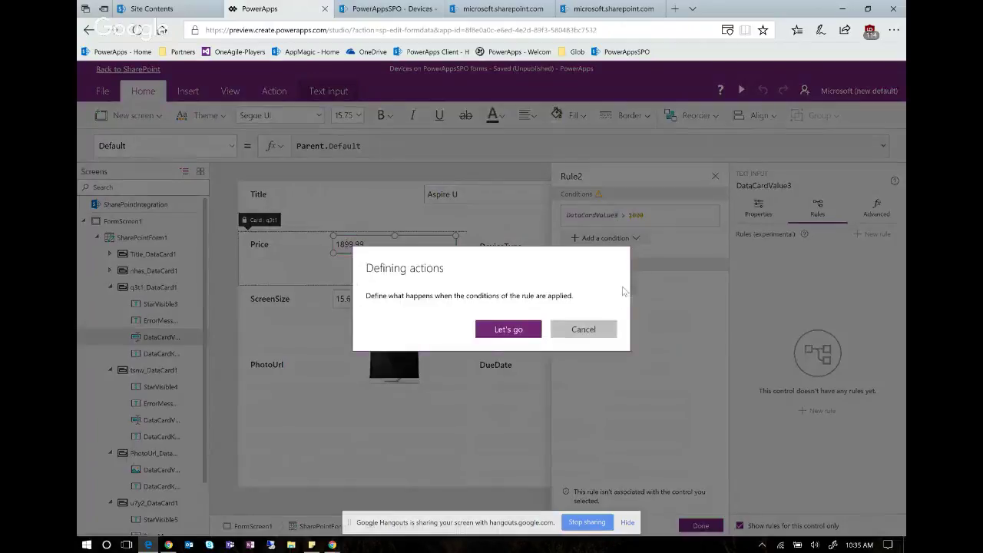
pyautogui.click(495, 335)
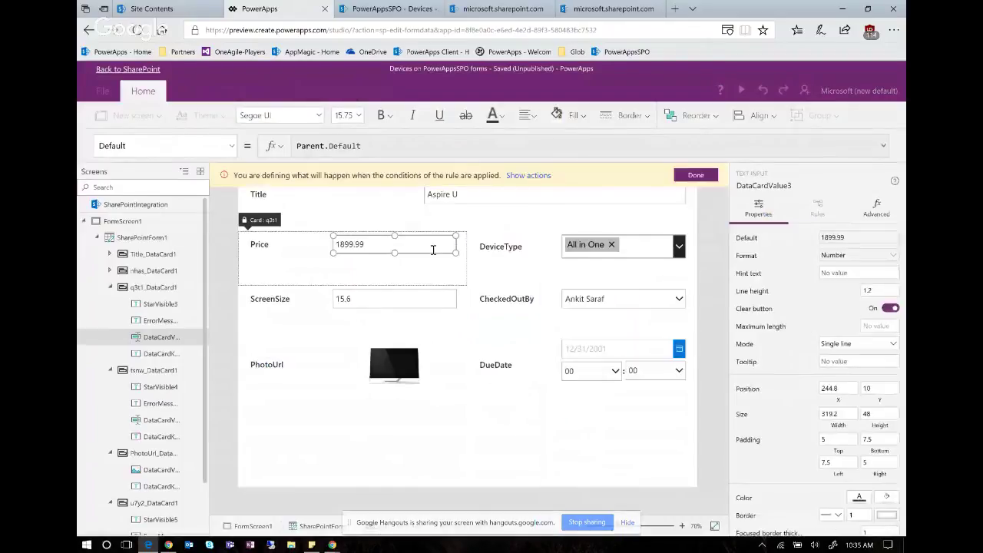
pyautogui.click(576, 116)
pyautogui.click(712, 192)
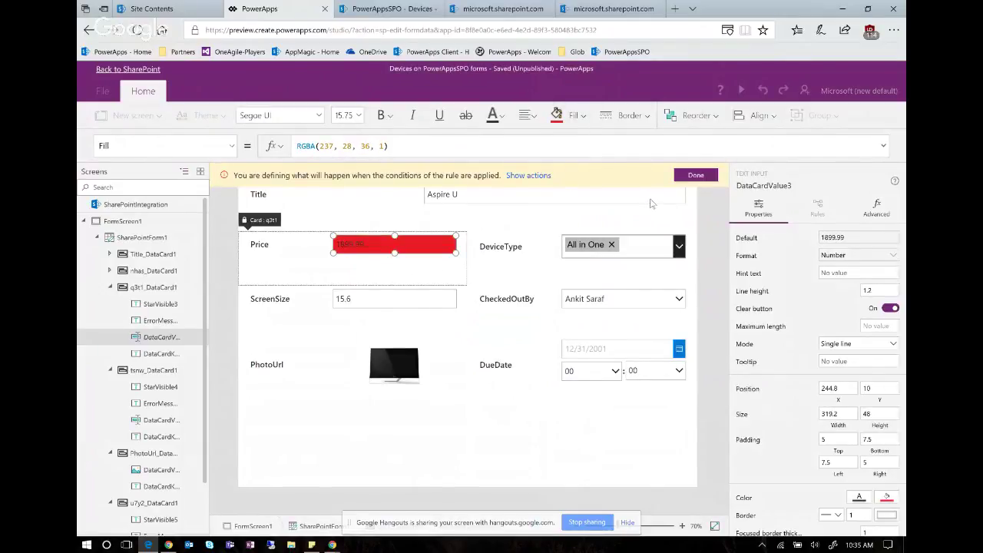
pyautogui.click(686, 175)
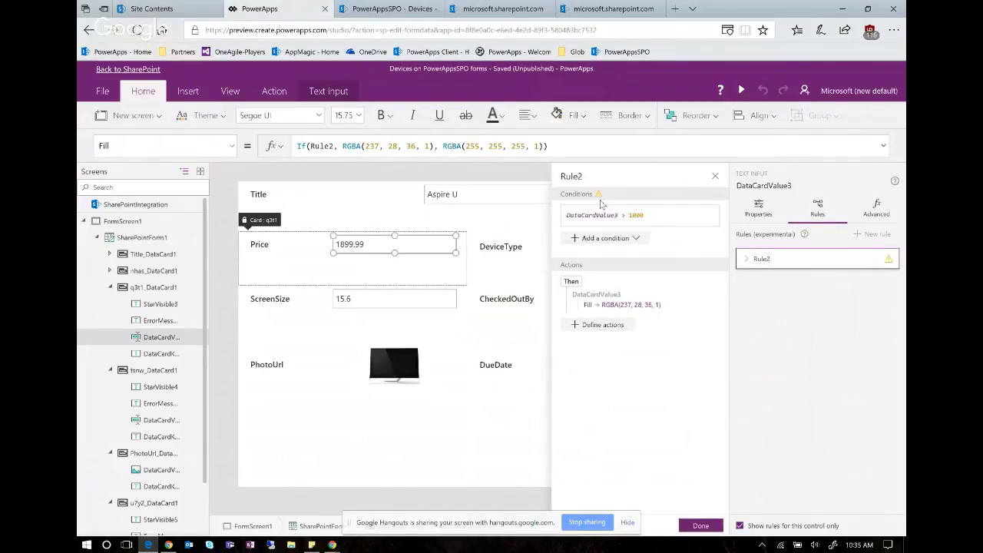
# Step: Rewrite the rule's condition as Value(DataCardValue3.Text) > 1000 and finish the rule
pyautogui.moveTo(601, 199)
pyautogui.click(623, 216)
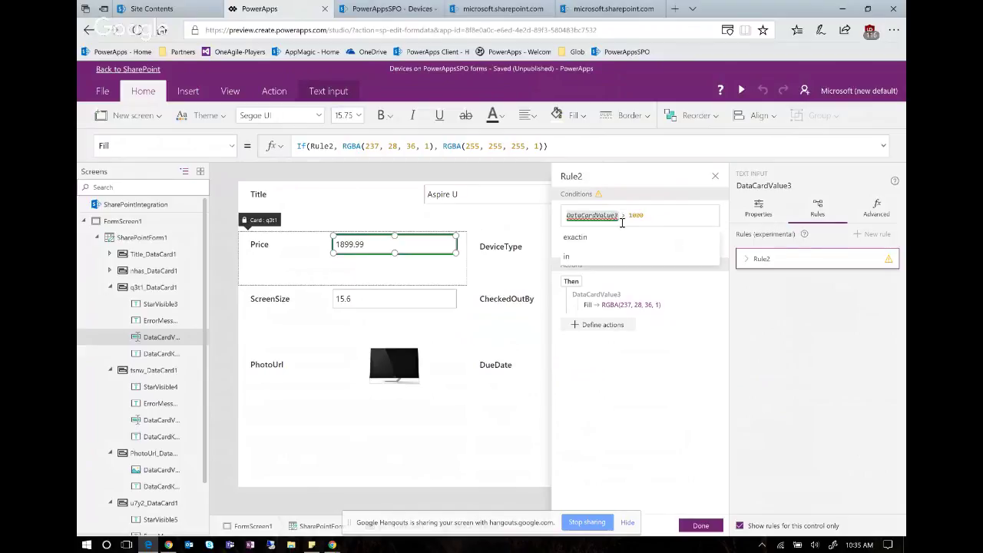
pyautogui.write('.')
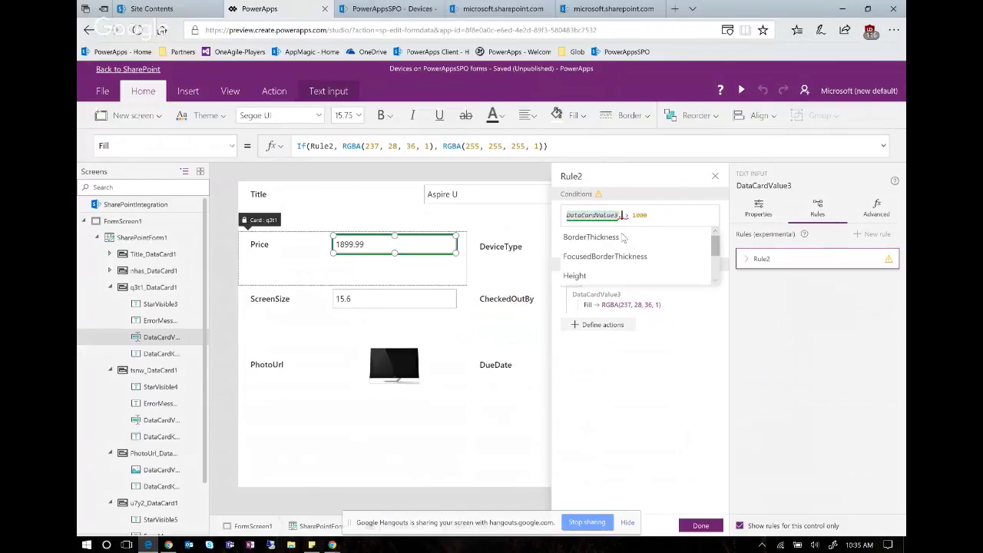
pyautogui.press('BackSpace')
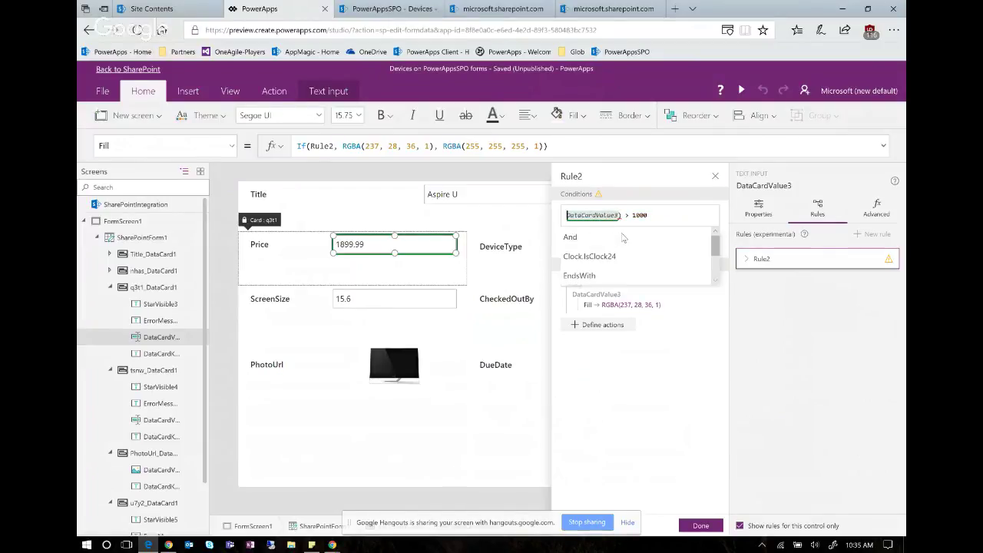
pyautogui.hotkey('shift', 'Home')
pyautogui.write('Value(')
pyautogui.write('DataCardValue3')
pyautogui.write('.Text')
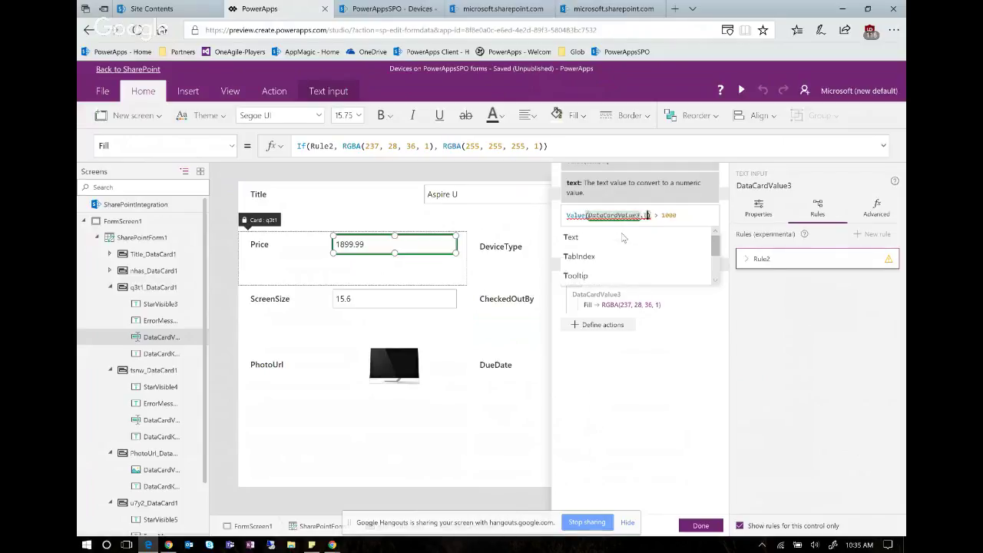
pyautogui.click(652, 424)
pyautogui.click(700, 527)
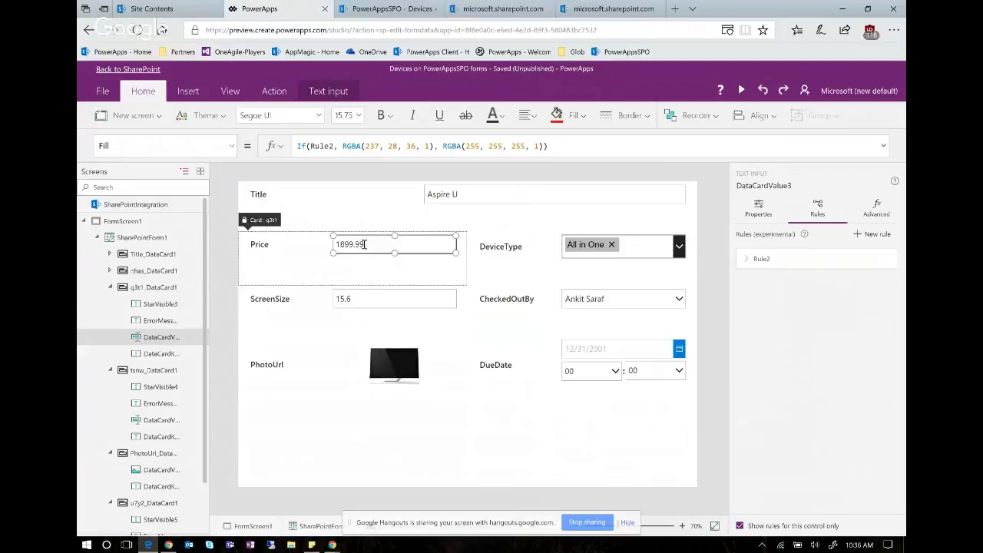
# Step: Review Rule2's condition and action and its reference in the Price input's Fill formula, then close the rule
pyautogui.click(756, 260)
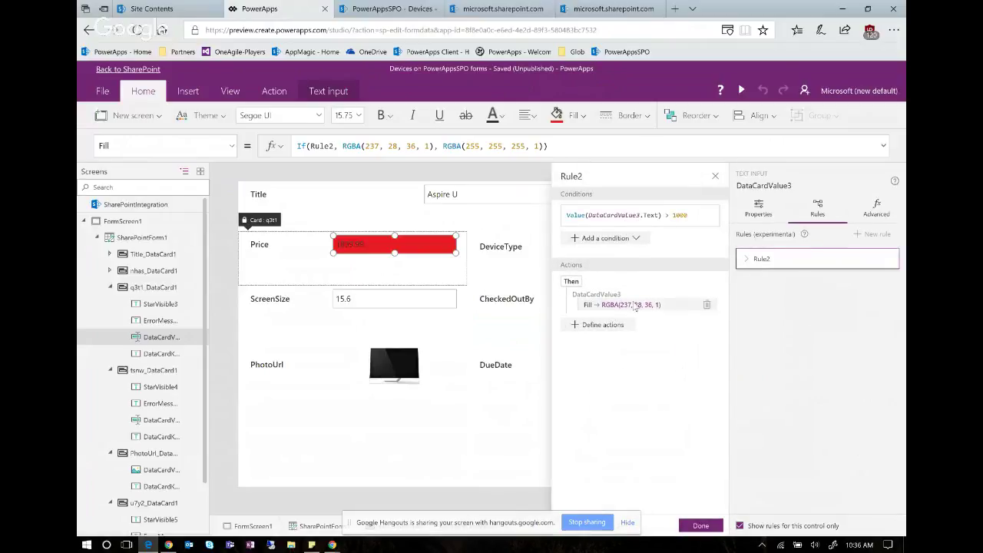
pyautogui.click(466, 434)
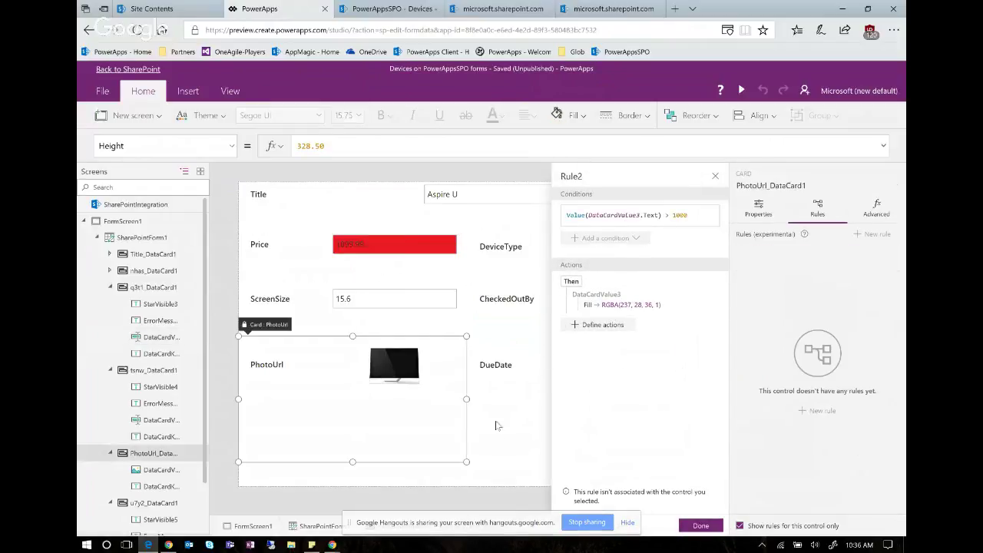
pyautogui.click(405, 241)
pyautogui.click(405, 241)
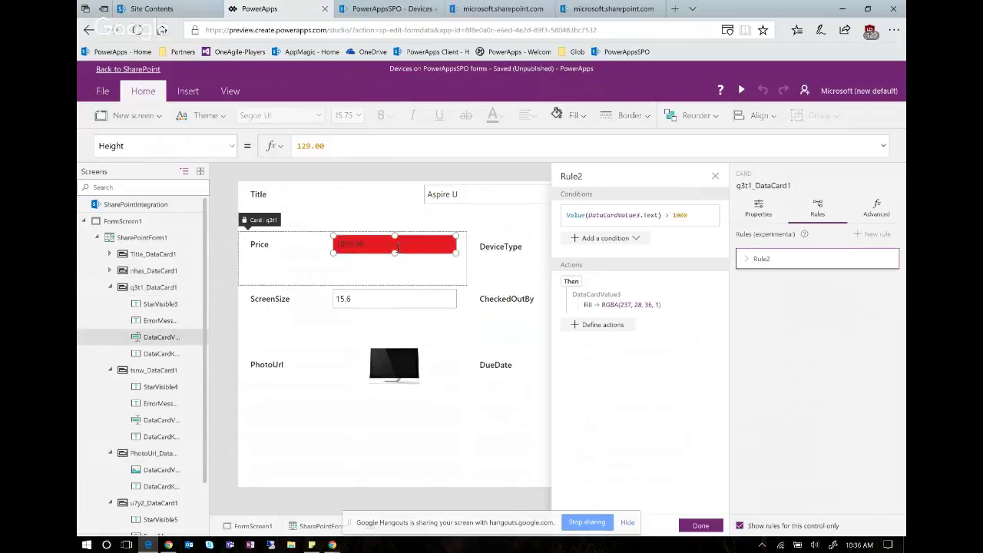
pyautogui.doubleClick(328, 146)
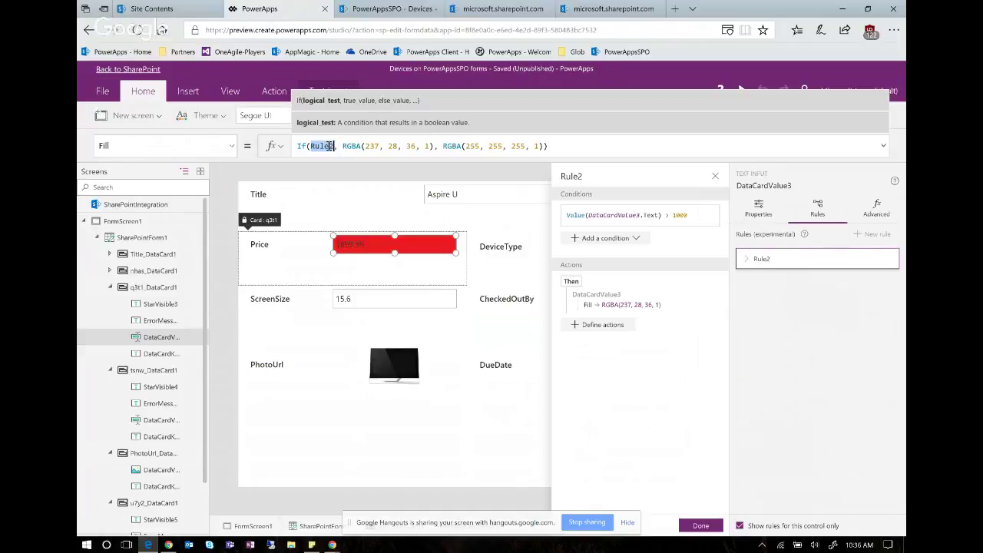
pyautogui.moveTo(330, 146); pyautogui.dragTo(333, 146)
pyautogui.click(397, 469)
pyautogui.click(697, 526)
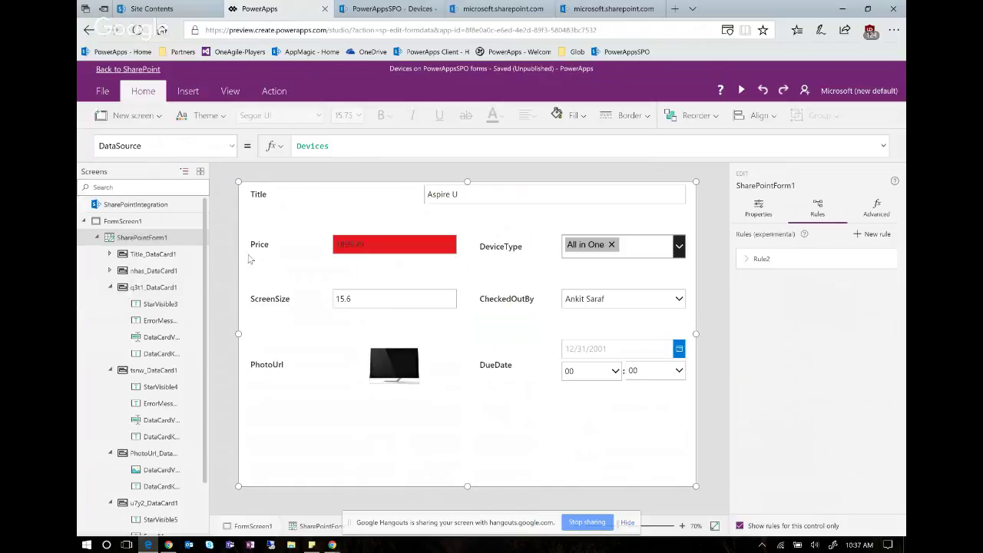
# Step: Switch to the SharePoint Devices list and view the item forms of Aspire U and Aspire M
pyautogui.click(281, 275)
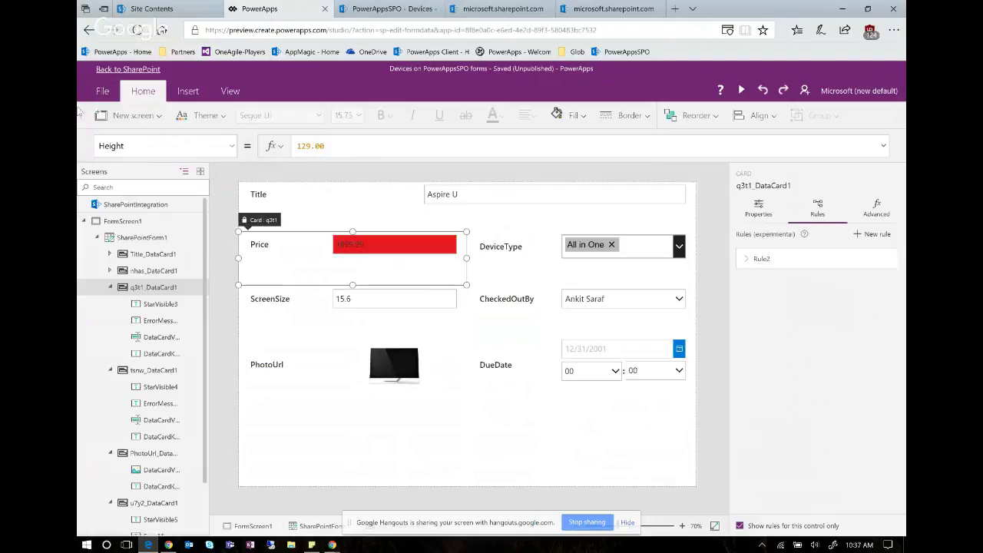
pyautogui.click(388, 8)
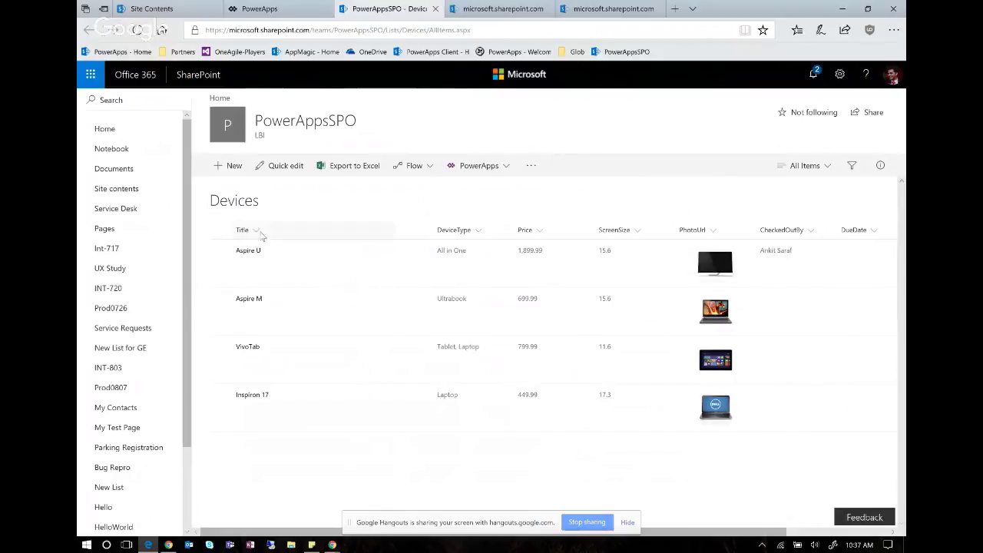
pyautogui.click(246, 252)
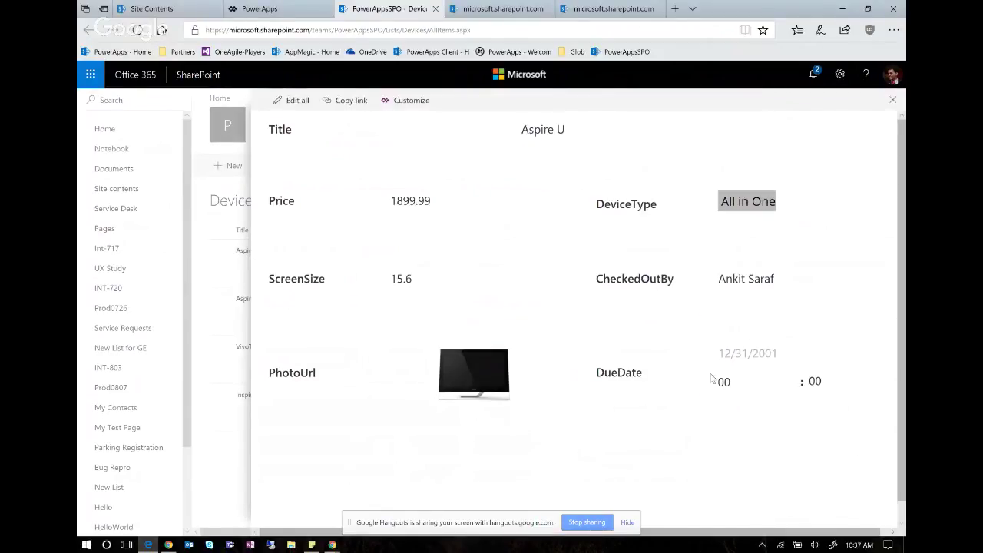
pyautogui.click(228, 311)
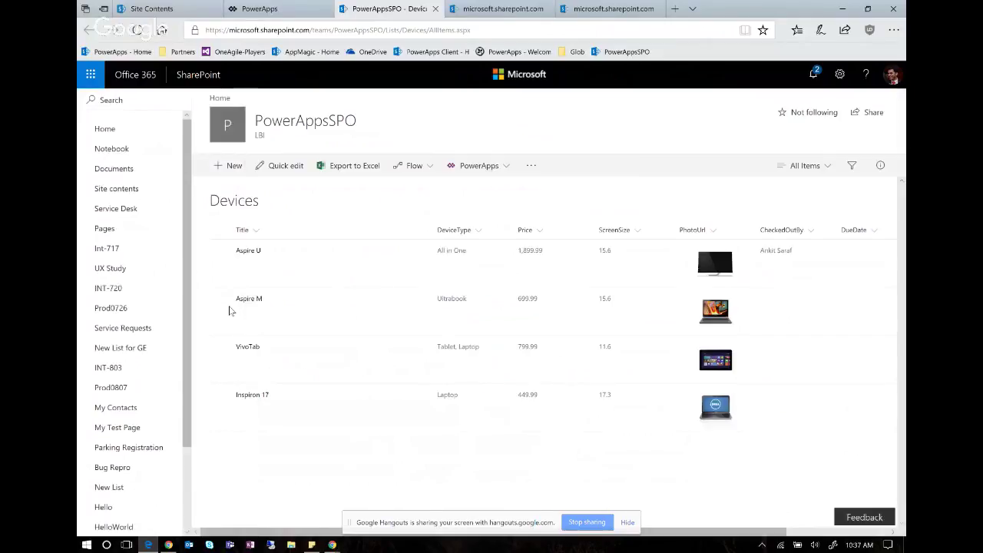
pyautogui.click(248, 303)
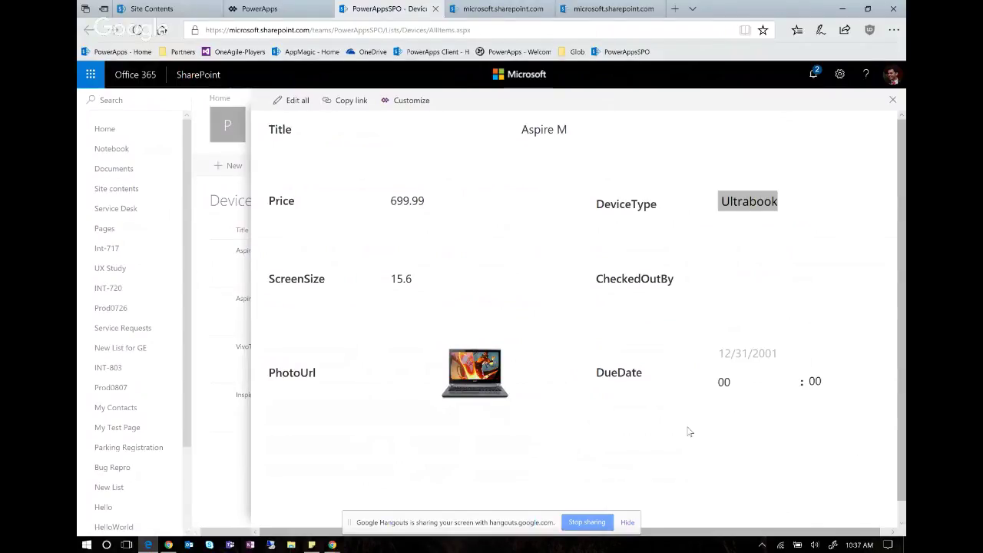
pyautogui.click(227, 350)
# Step: Return to PowerApps and add || IsEmpty(ThisItem.u7y2) after the IsBlank test in the DueDate card's Visible formula
pyautogui.click(259, 9)
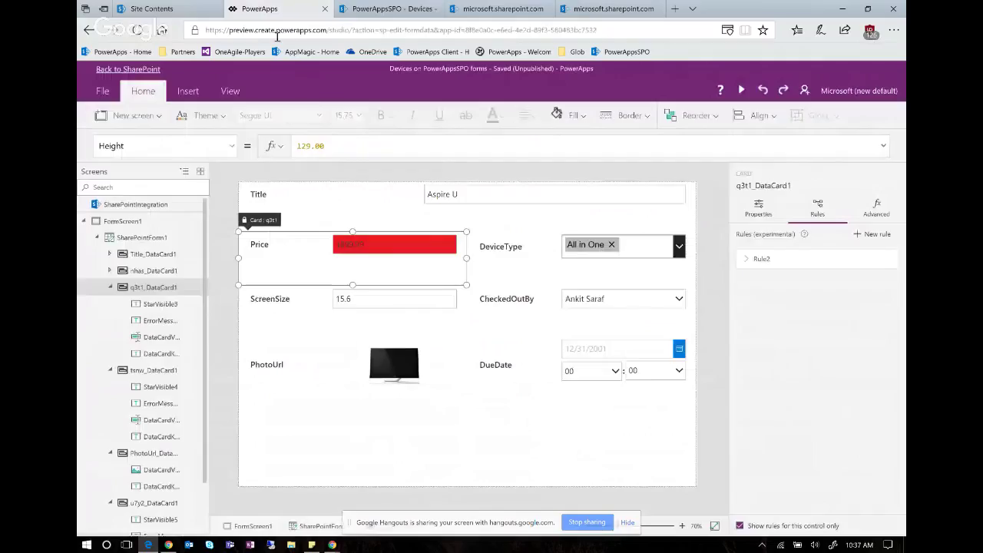
pyautogui.click(537, 460)
pyautogui.click(634, 315)
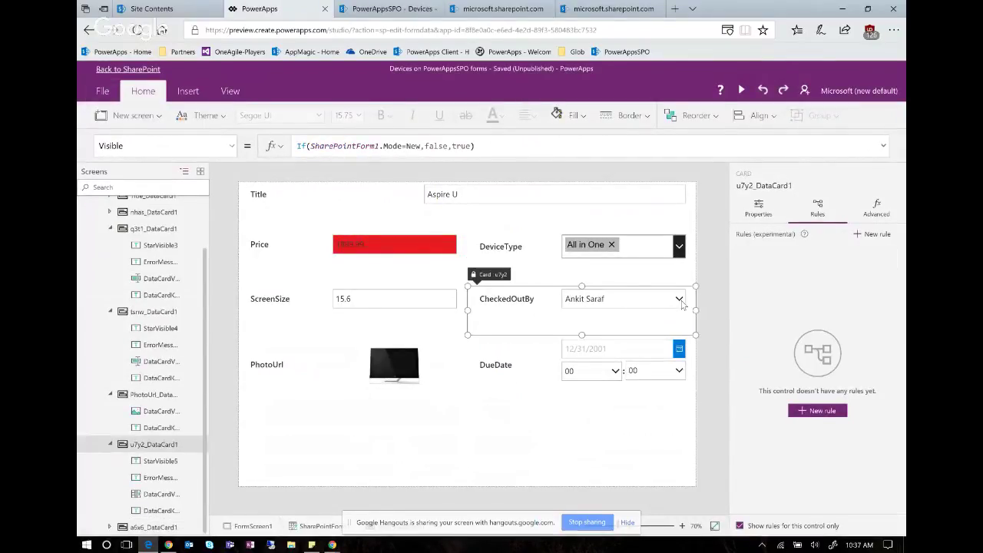
pyautogui.click(677, 313)
pyautogui.click(660, 407)
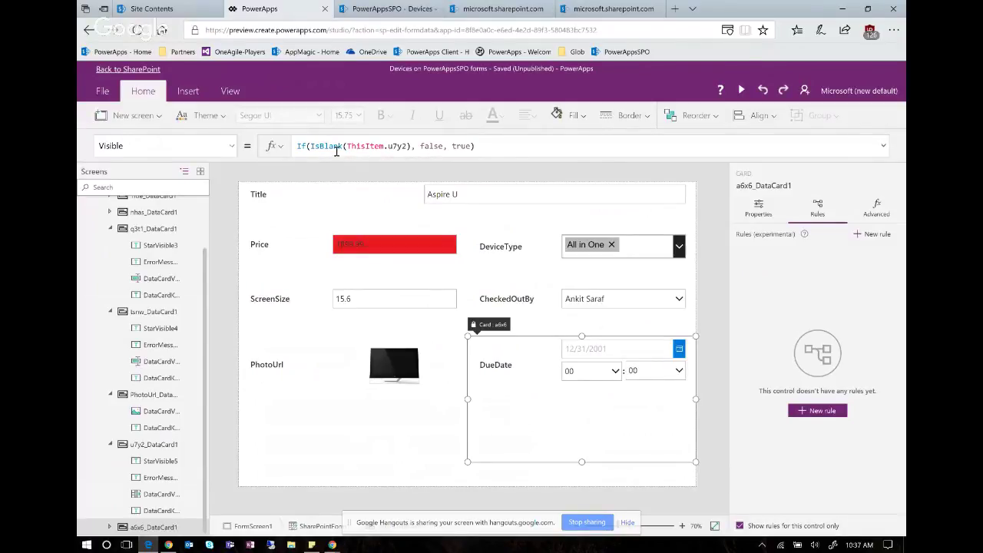
pyautogui.click(408, 145)
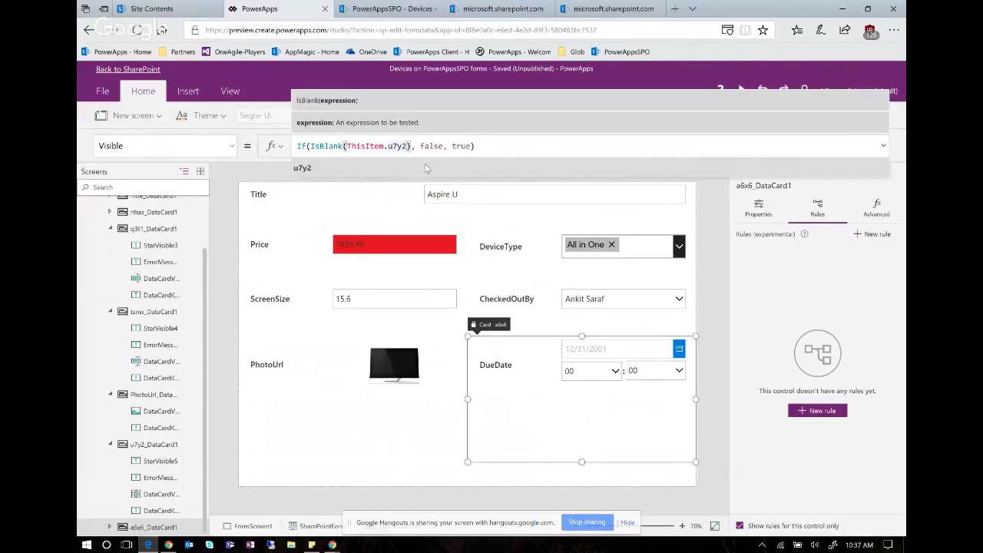
pyautogui.press('Right')
pyautogui.write('||')
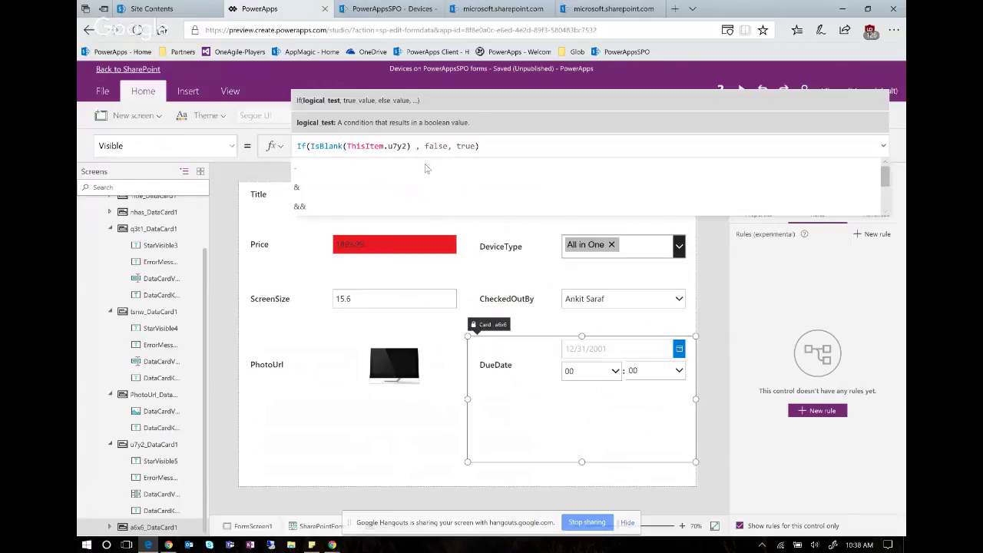
pyautogui.write(' Is')
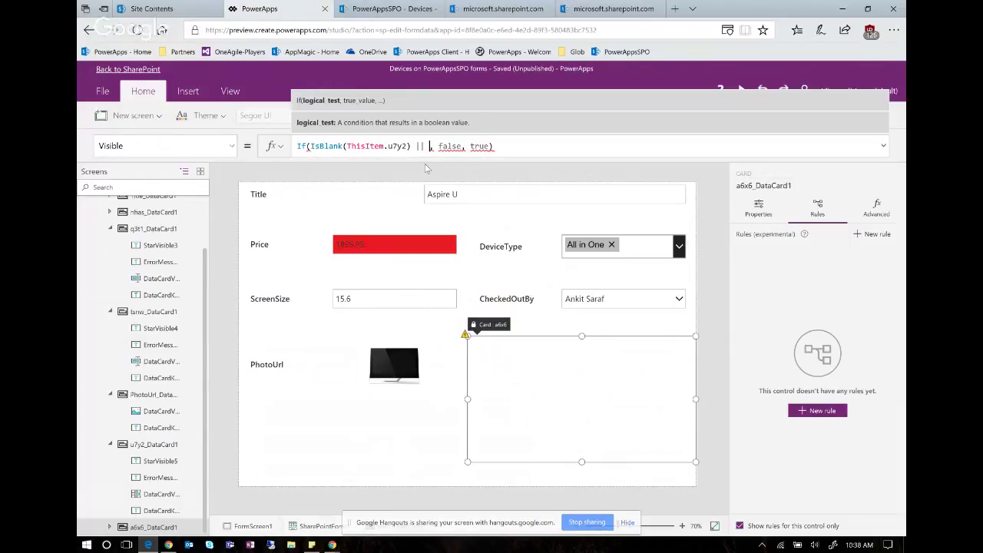
pyautogui.write('E')
pyautogui.press('Tab')
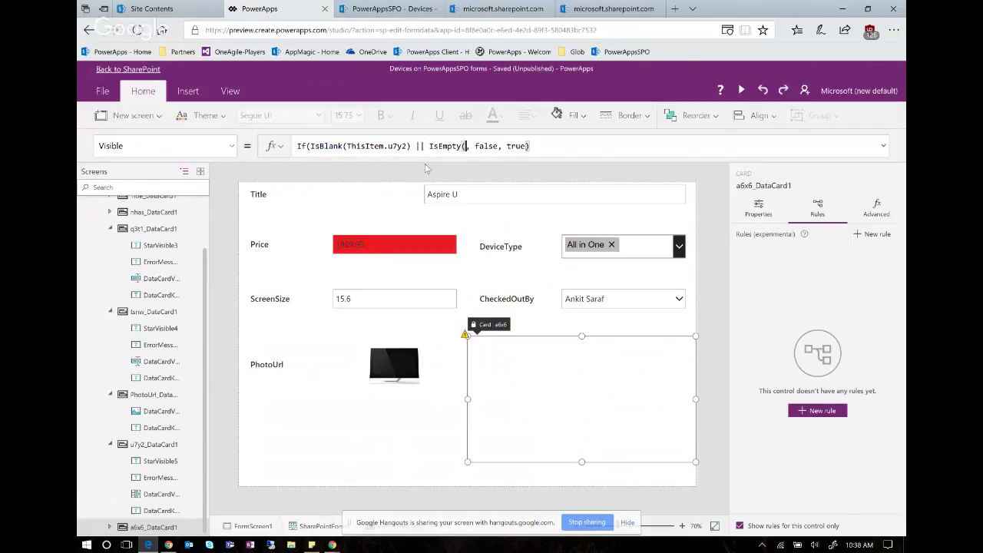
pyautogui.write('ThisItem')
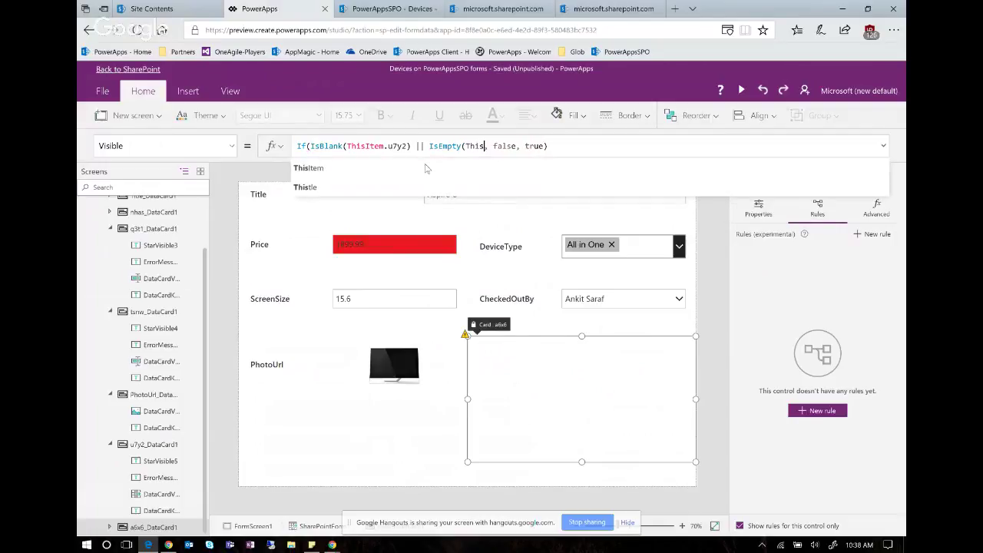
pyautogui.write('.u7y2')
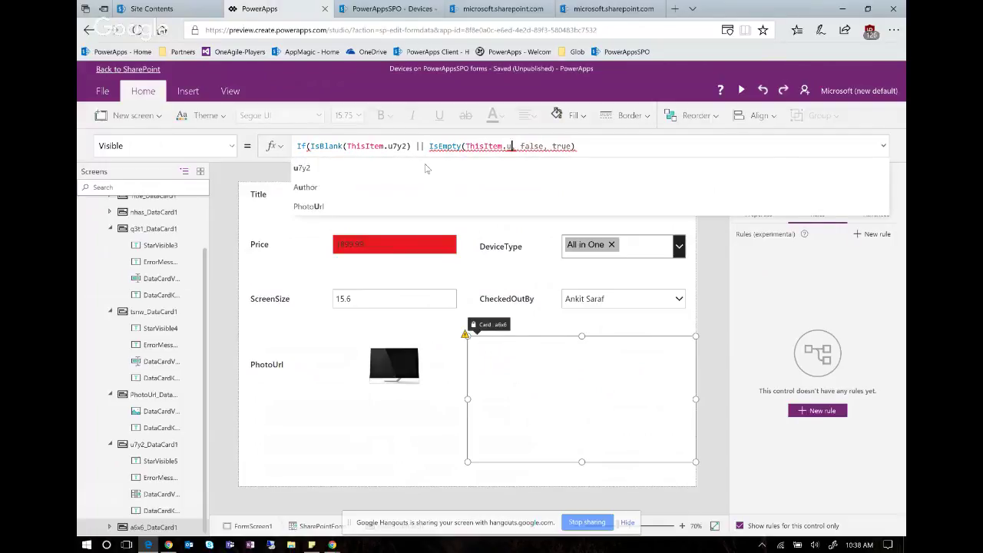
pyautogui.write(')')
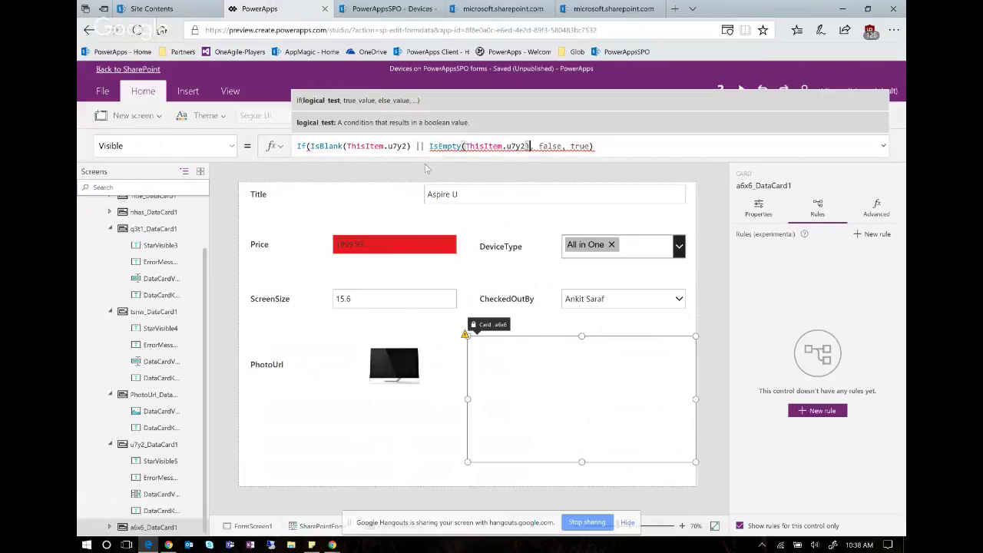
# Step: Commit the DueDate card's Visible formula, save the form, and publish it to SharePoint
pyautogui.click(453, 450)
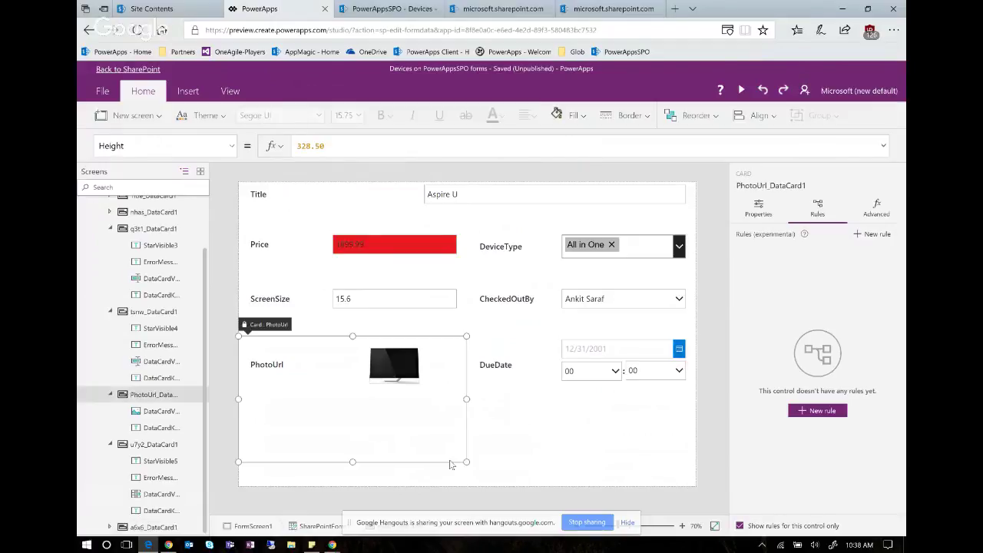
pyautogui.click(564, 453)
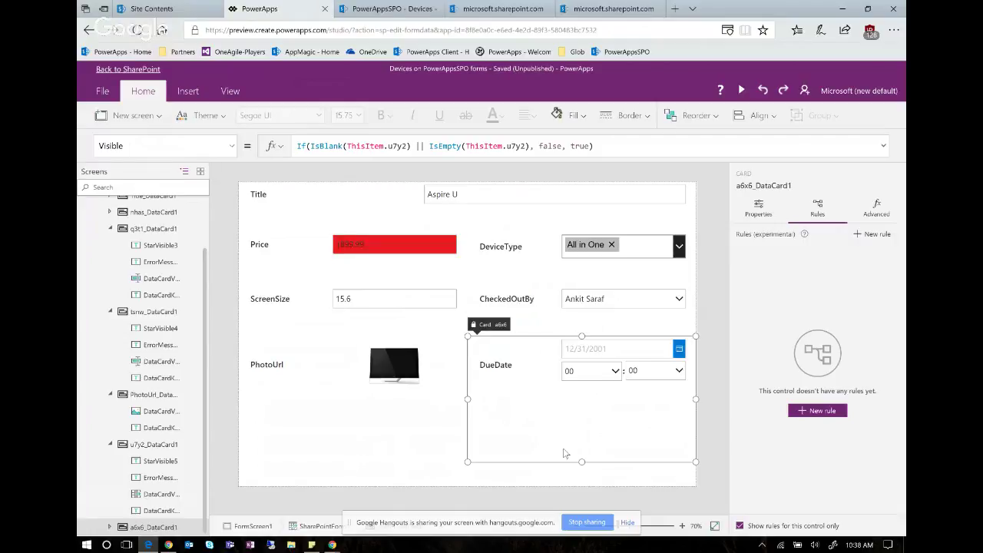
pyautogui.hotkey('ctrl', 's')
pyautogui.click(94, 95)
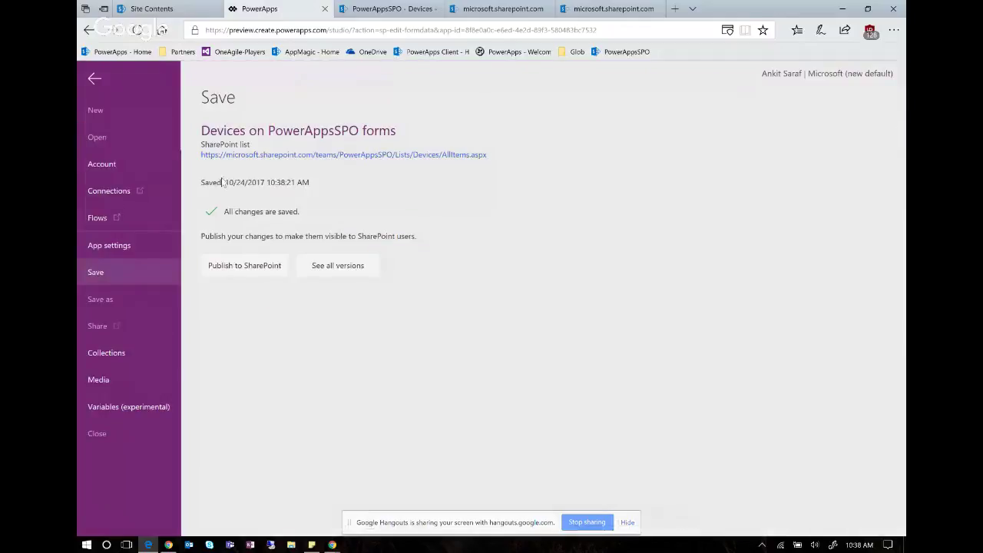
pyautogui.click(250, 269)
pyautogui.click(593, 332)
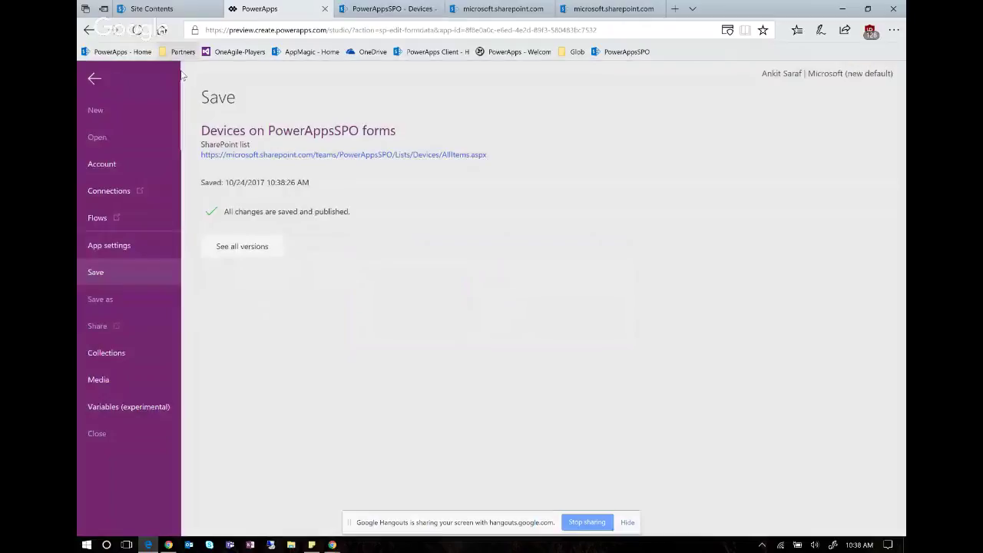
pyautogui.click(106, 79)
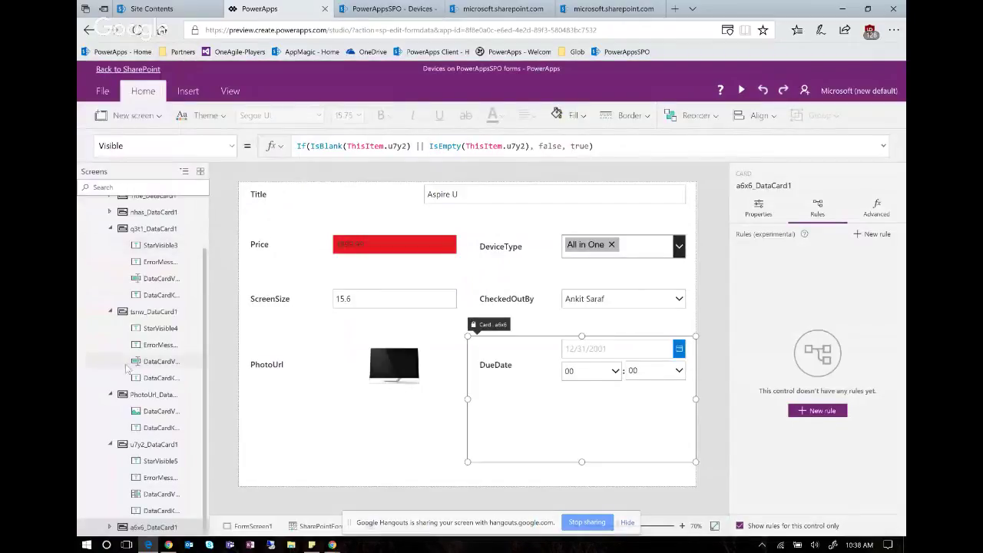
# Step: Switch to the SharePoint Devices list, reload it, and compare the item forms of Aspire U and Aspire M
pyautogui.click(388, 9)
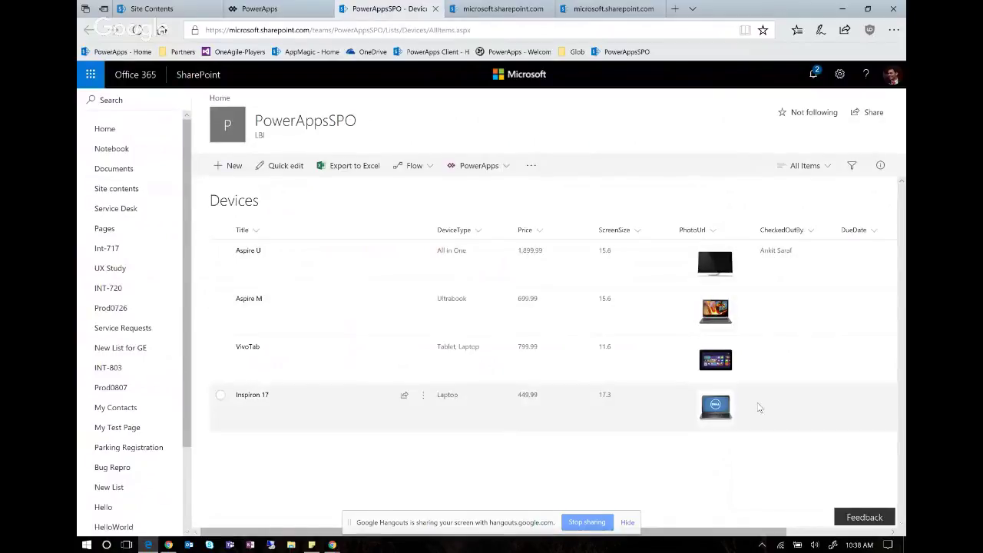
pyautogui.click(136, 29)
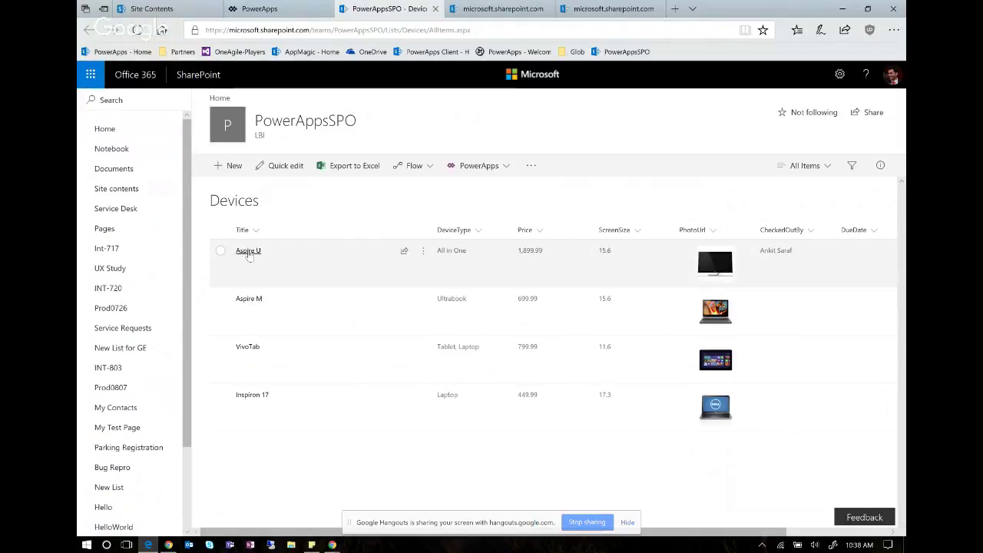
pyautogui.click(248, 252)
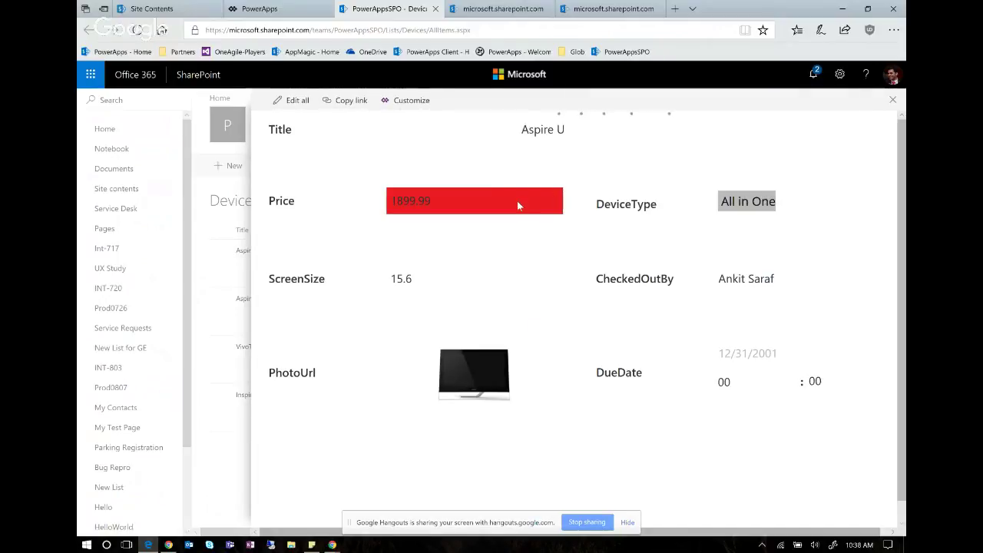
pyautogui.click(206, 286)
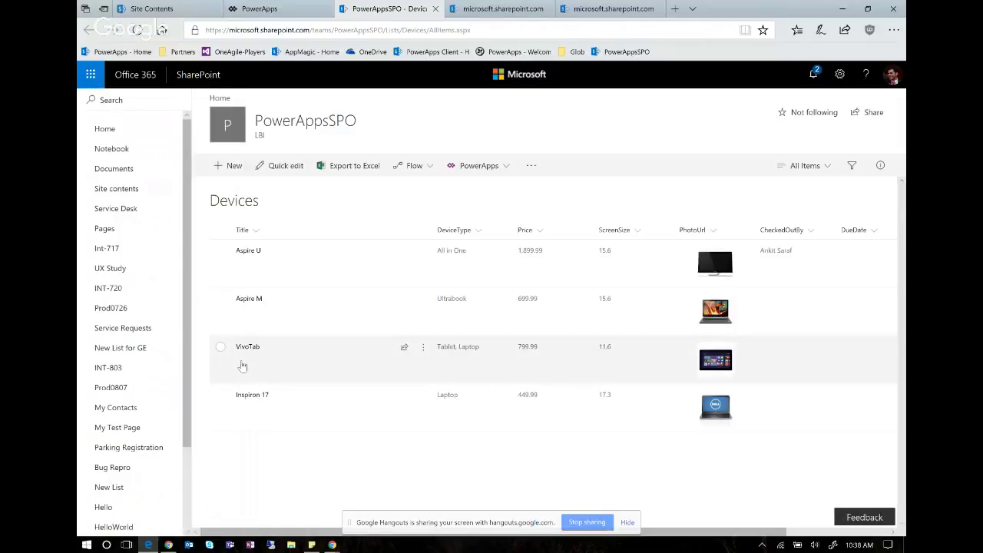
pyautogui.click(251, 302)
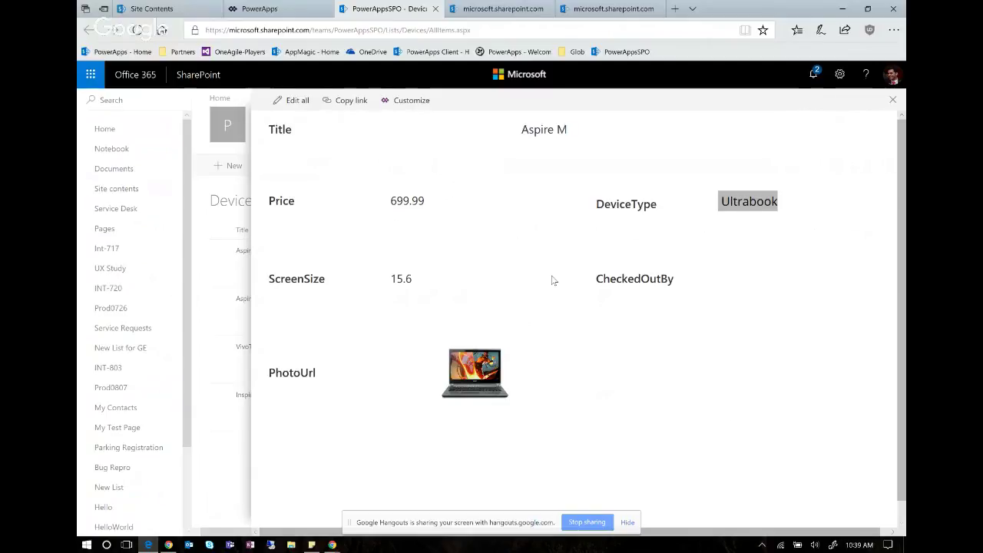
pyautogui.click(205, 287)
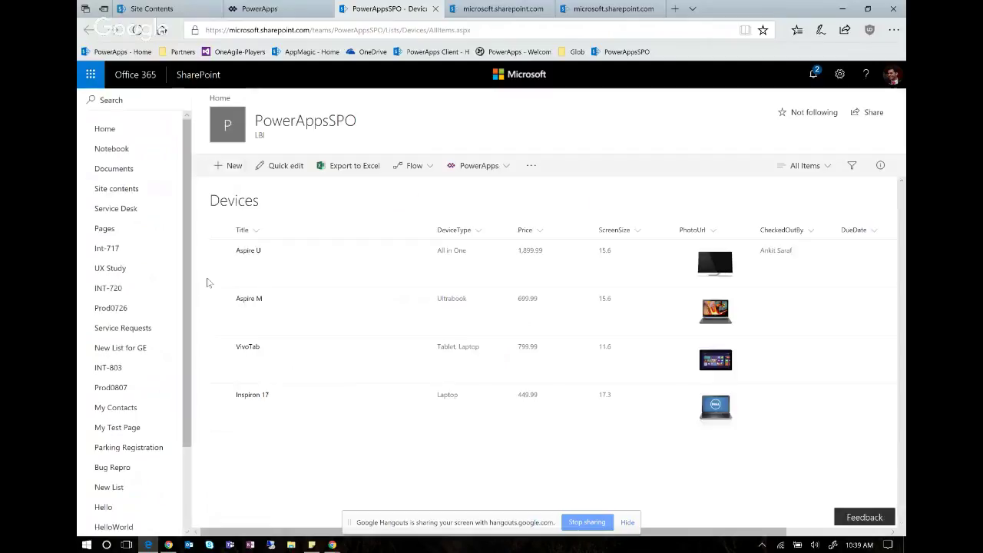
pyautogui.click(244, 252)
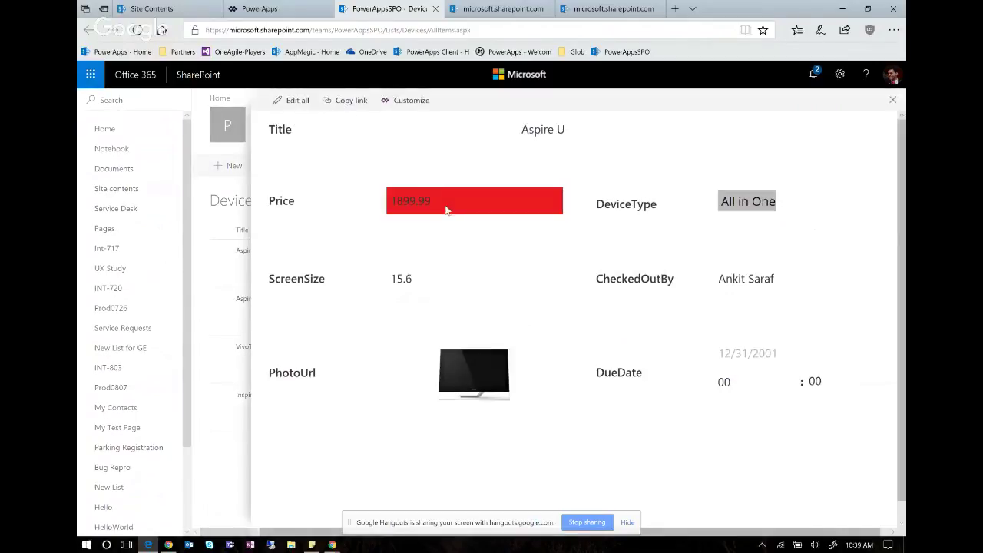
pyautogui.click(192, 303)
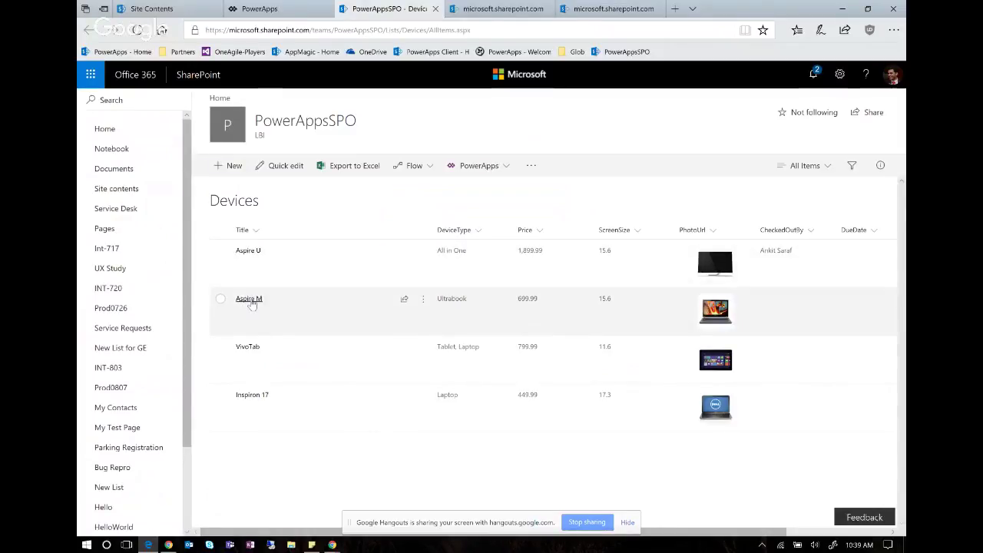
# Step: Edit Aspire M to assign a person in CheckedOutBy, save it, and reopen the item to check its DueDate field
pyautogui.click(252, 299)
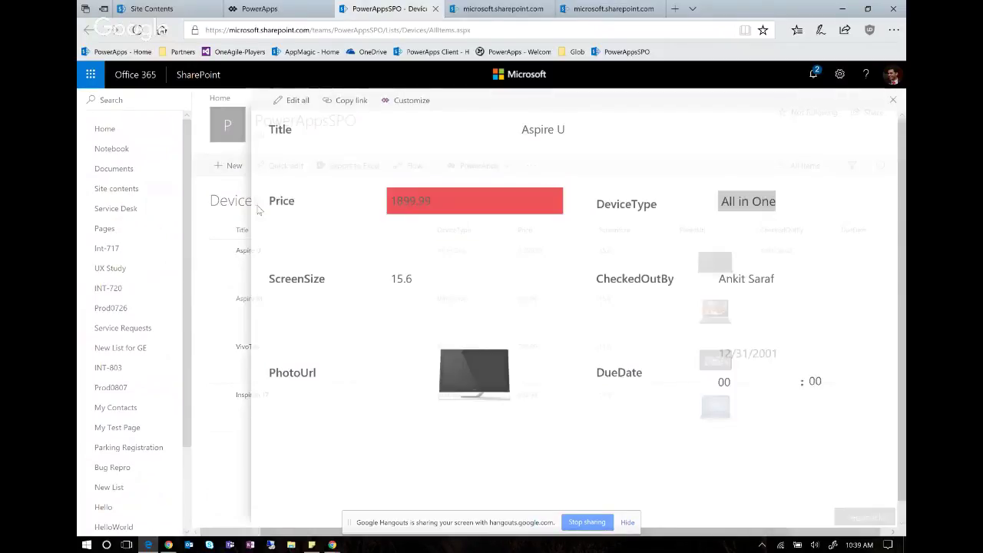
pyautogui.click(300, 104)
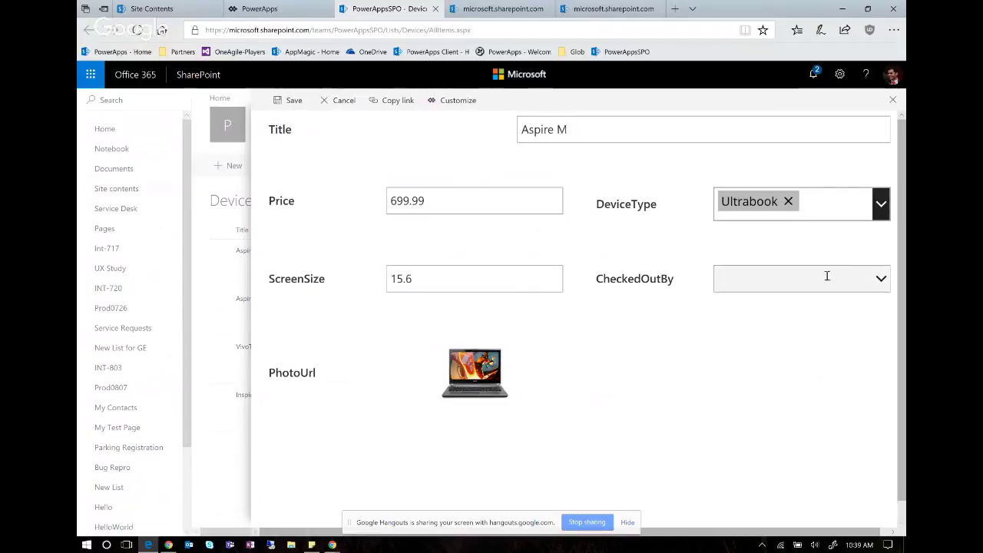
pyautogui.click(882, 284)
pyautogui.click(825, 278)
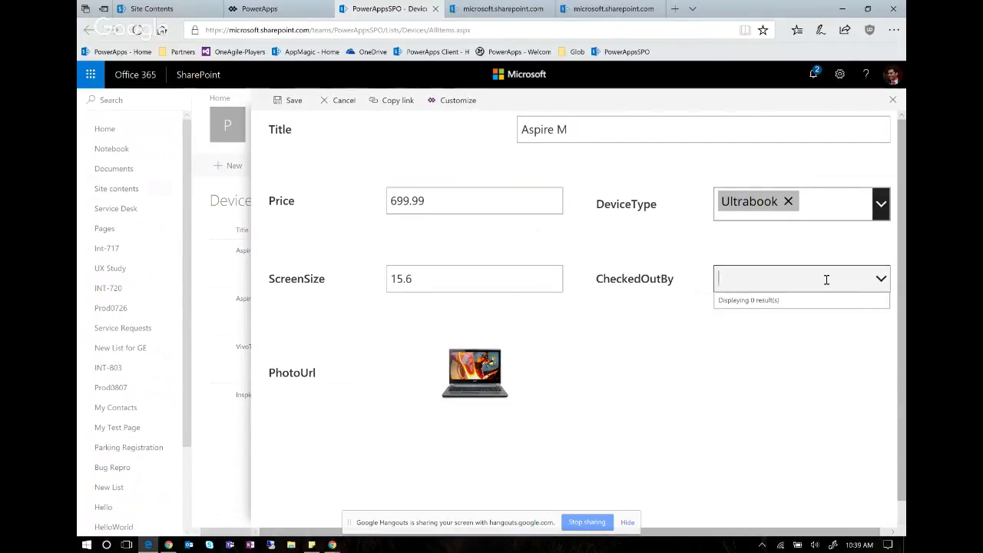
pyautogui.write('Aud')
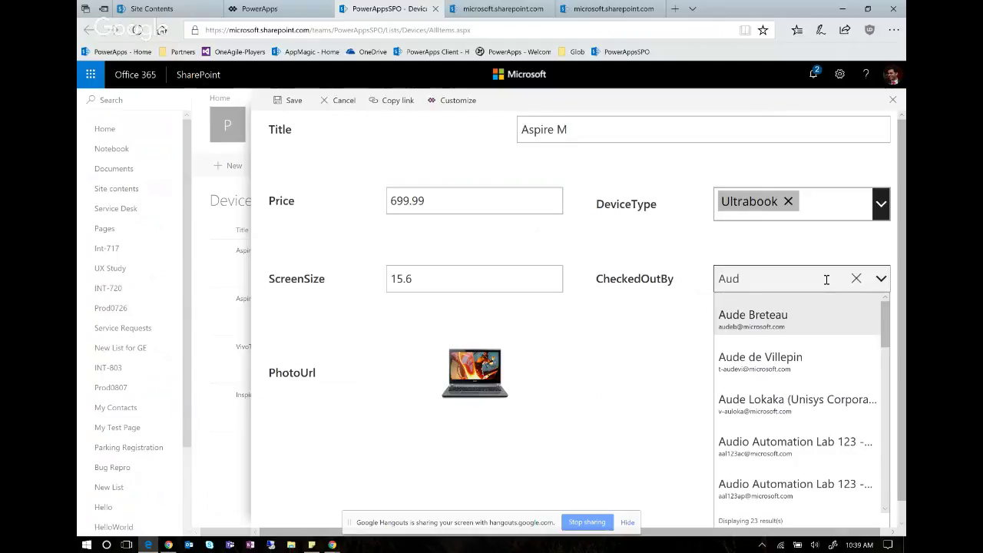
pyautogui.write('rie')
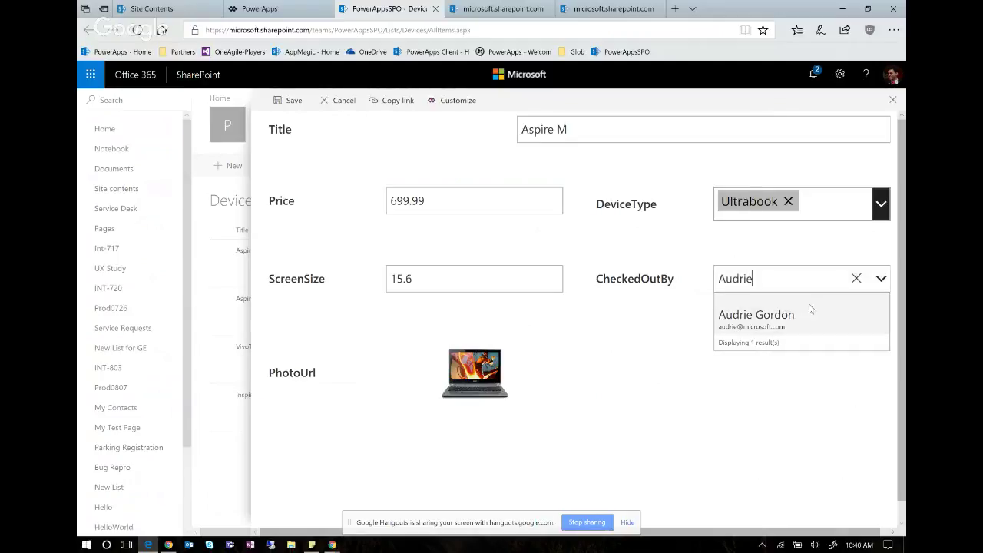
pyautogui.click(803, 317)
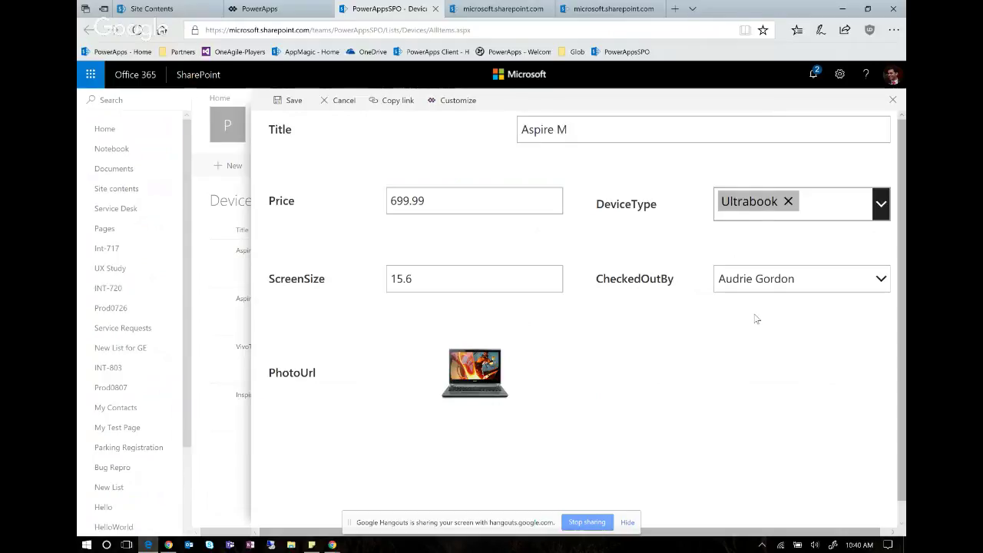
pyautogui.click(296, 107)
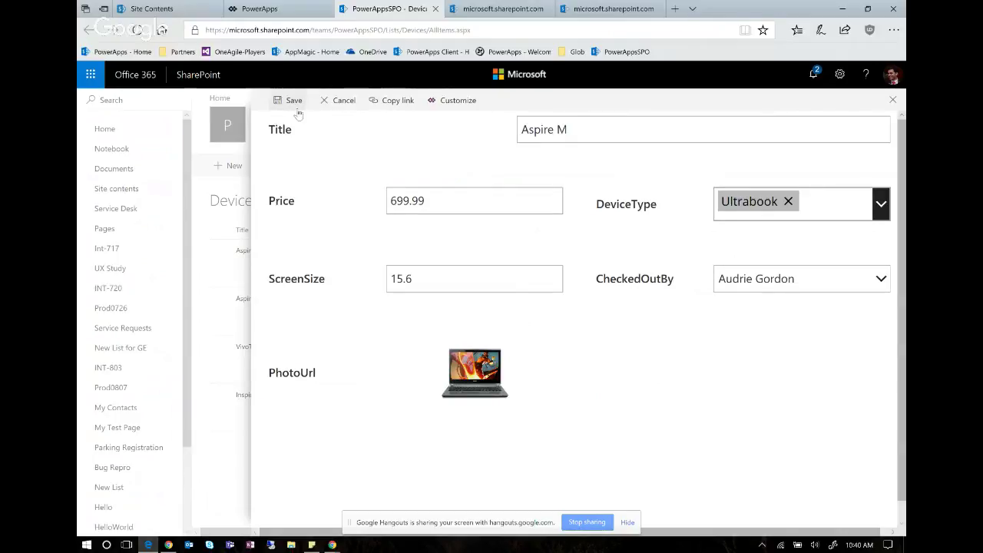
pyautogui.click(254, 299)
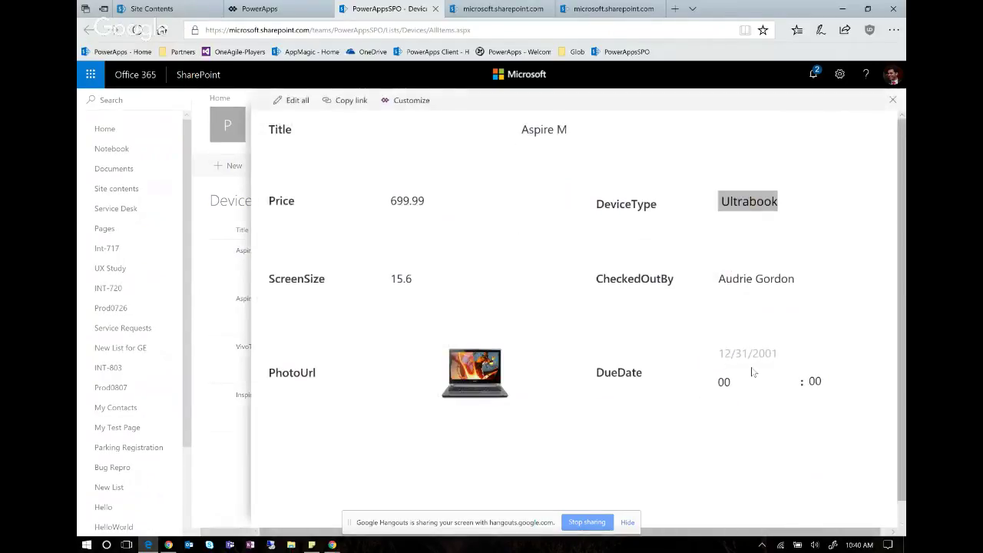
pyautogui.click(241, 251)
# Step: Return to PowerApps and remove the IsBlank(ThisItem.u7y2) || test from the DueDate card's Visible formula
pyautogui.click(257, 9)
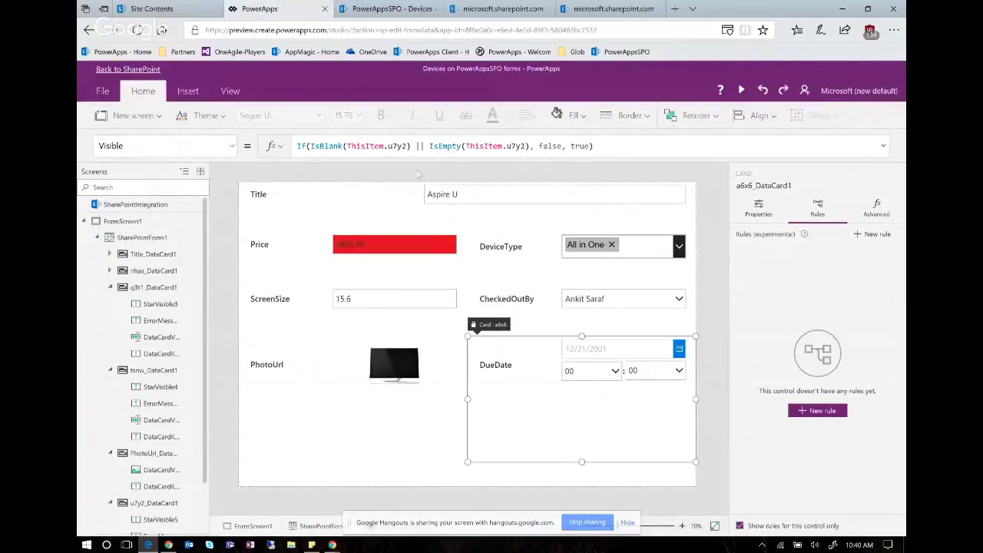
pyautogui.click(427, 146)
pyautogui.moveTo(427, 146); pyautogui.dragTo(315, 146)
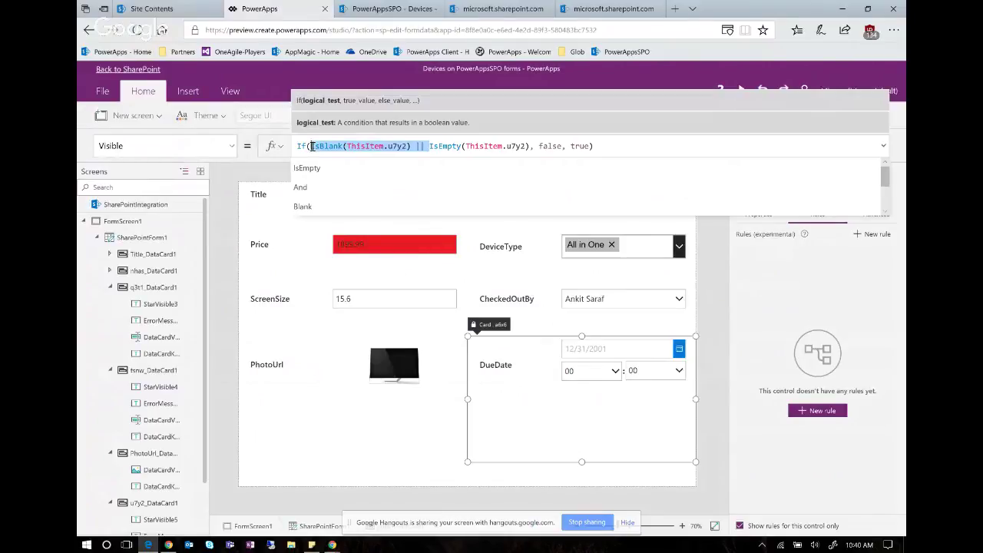
pyautogui.press('BackSpace')
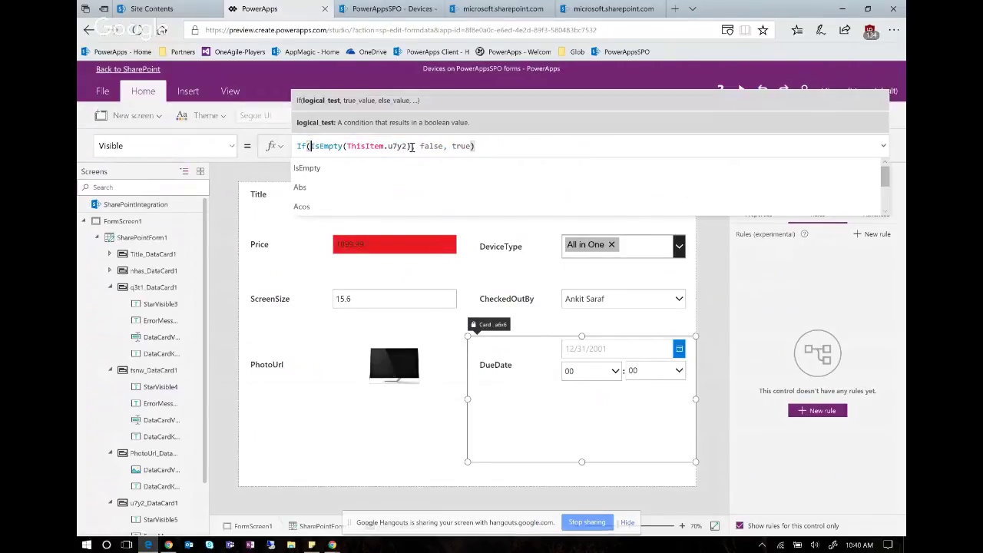
# Step: Replace ThisItem.u7y2 inside the DueDate card's IsEmpty test with the CheckedOutBy input control, DataCardValue6
pyautogui.moveTo(346, 146); pyautogui.dragTo(410, 146)
pyautogui.click(652, 306)
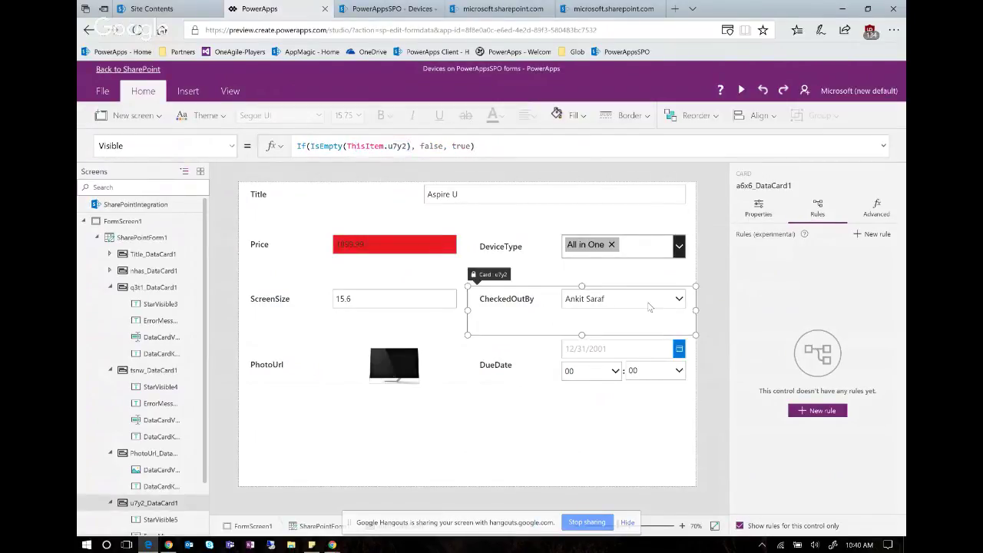
pyautogui.click(641, 303)
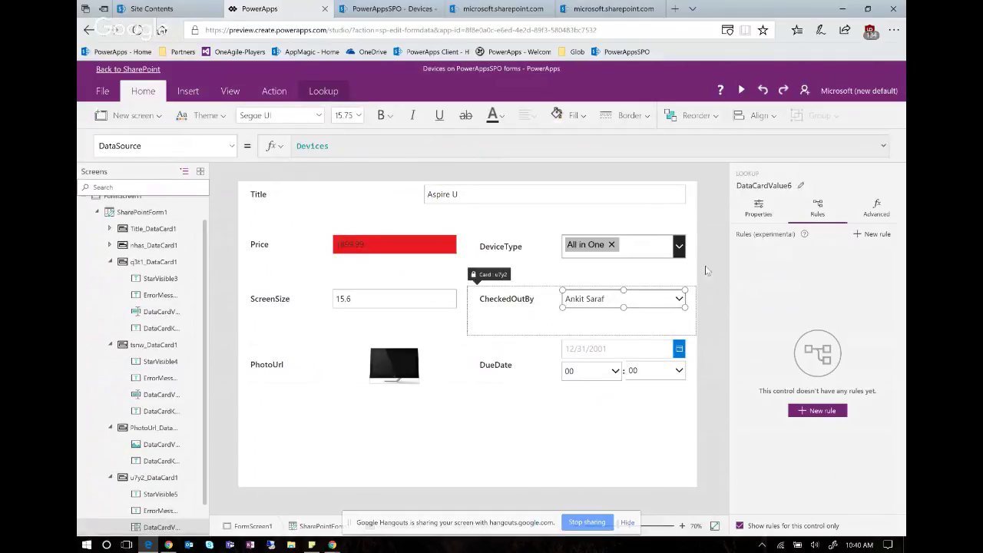
pyautogui.click(604, 408)
pyautogui.moveTo(410, 145); pyautogui.dragTo(345, 146)
pyautogui.write('Data')
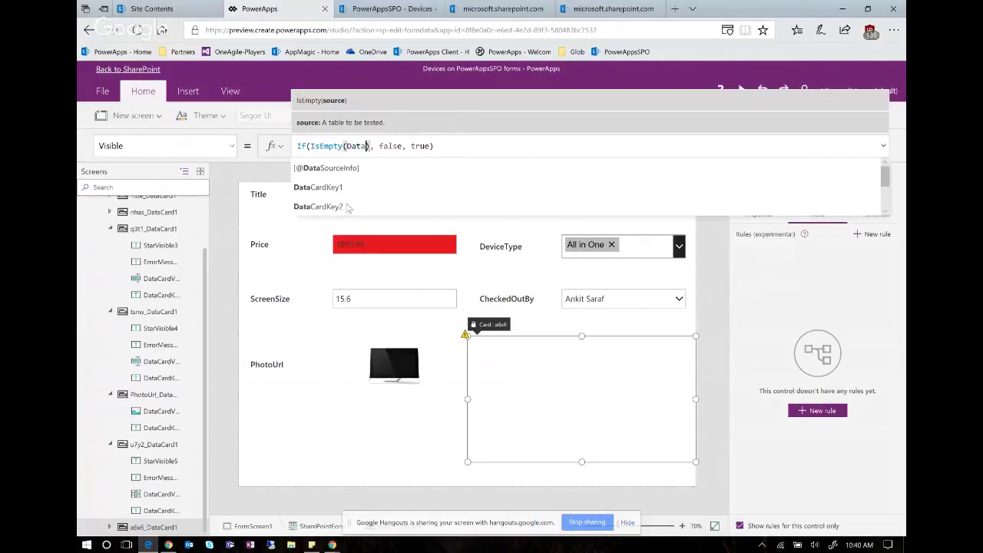
pyautogui.write('CardValu')
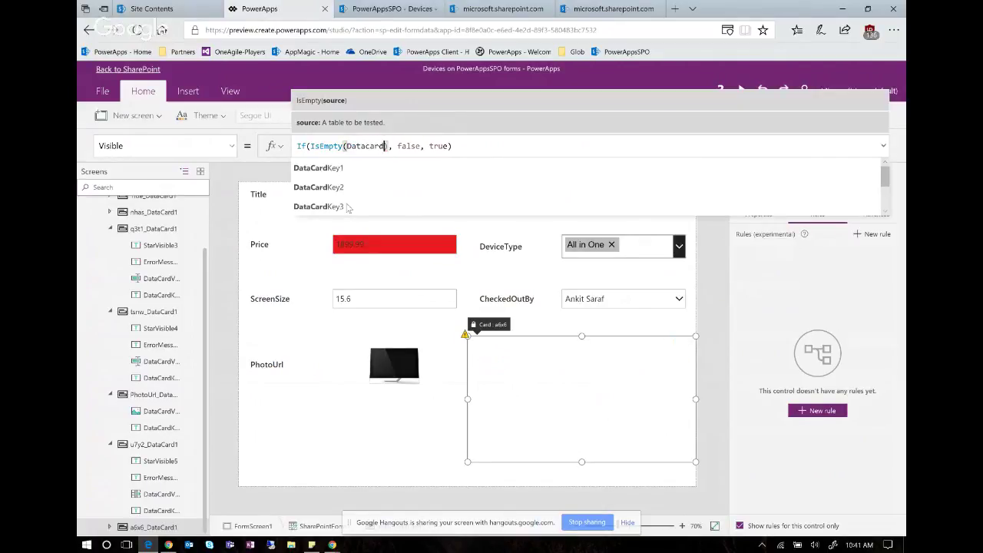
pyautogui.press('BackSpace')
pyautogui.press('BackSpace')
pyautogui.press('BackSpace')
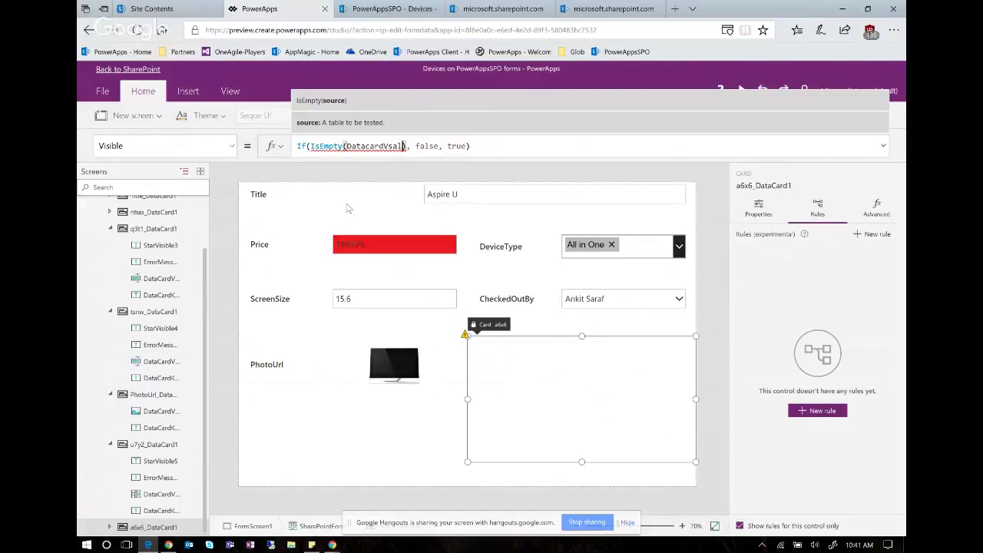
pyautogui.press('BackSpace')
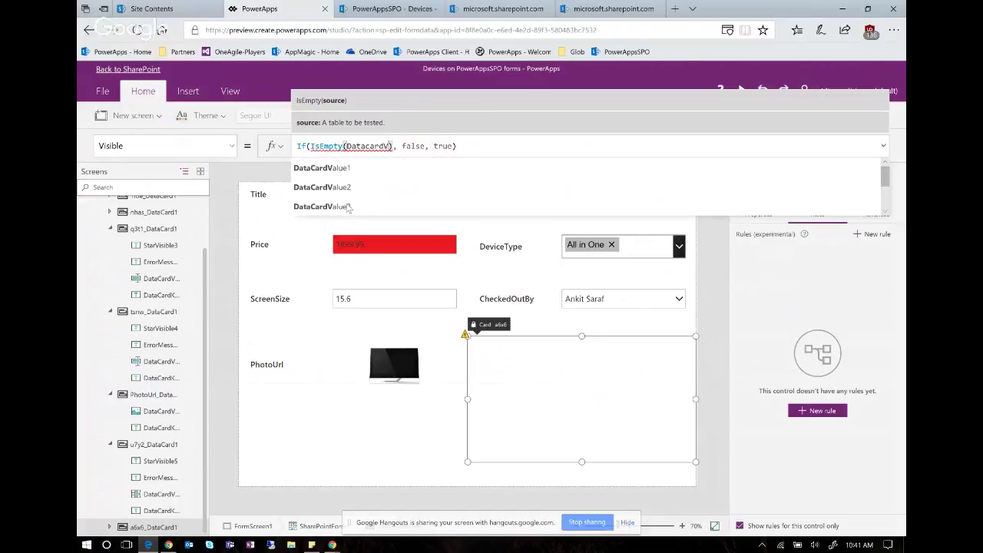
pyautogui.scroll(-1, 349, 208)
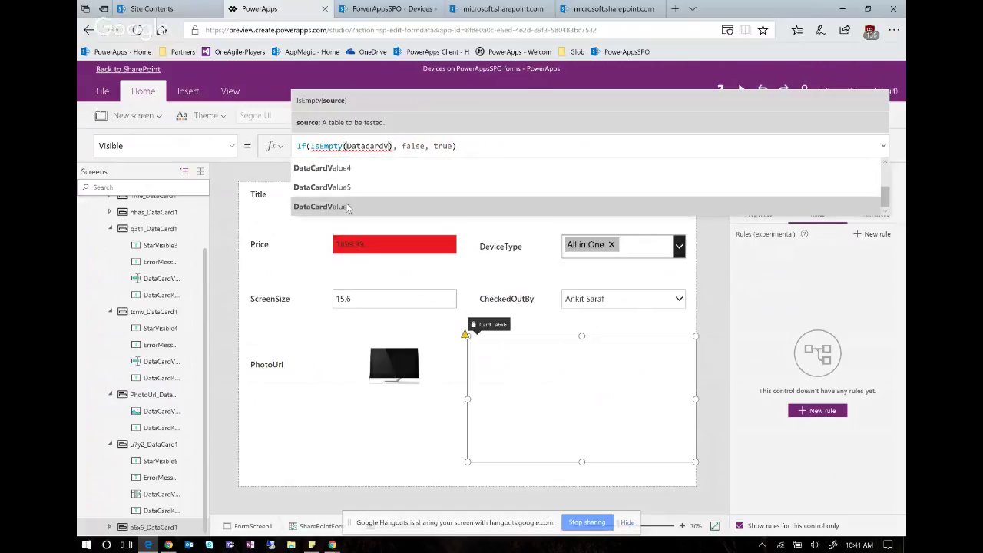
pyautogui.click(348, 207)
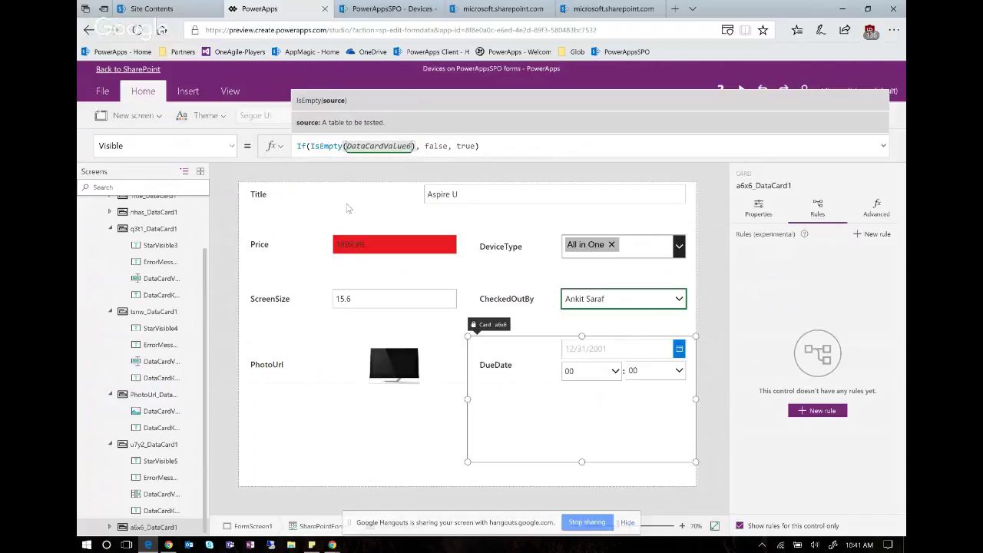
# Step: Extend the IsEmpty argument to DataCardValue6.Selected, commit the formula, and reselect the DueDate card
pyautogui.write('.sel')
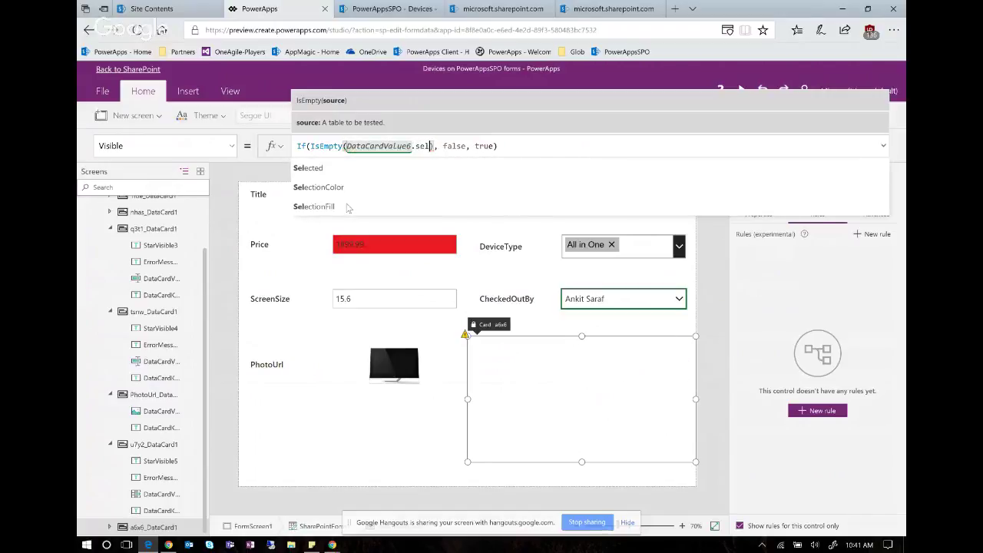
pyautogui.press('Return')
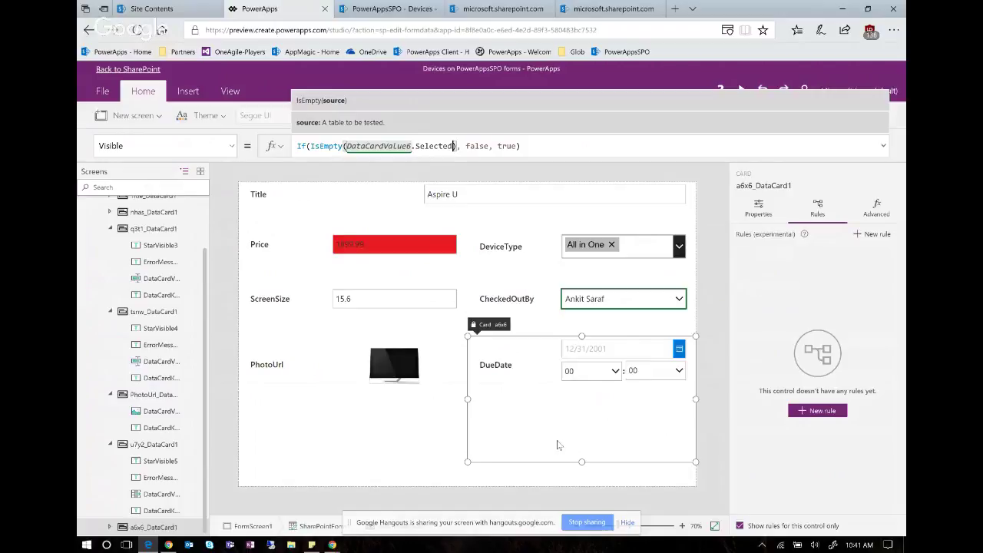
pyautogui.click(437, 457)
pyautogui.click(496, 459)
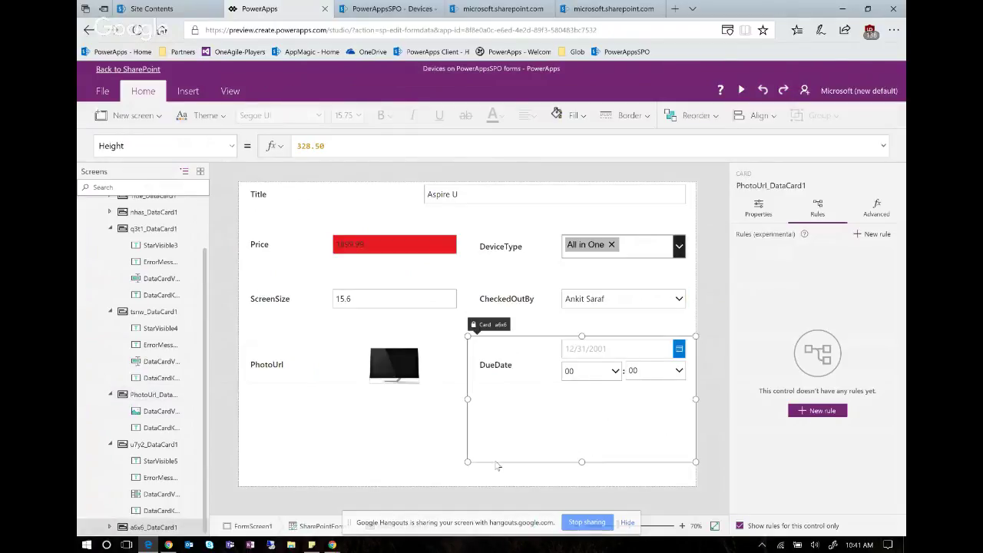
# Step: Save the customized Devices form and publish it to SharePoint
pyautogui.hotkey('ctrl', 's')
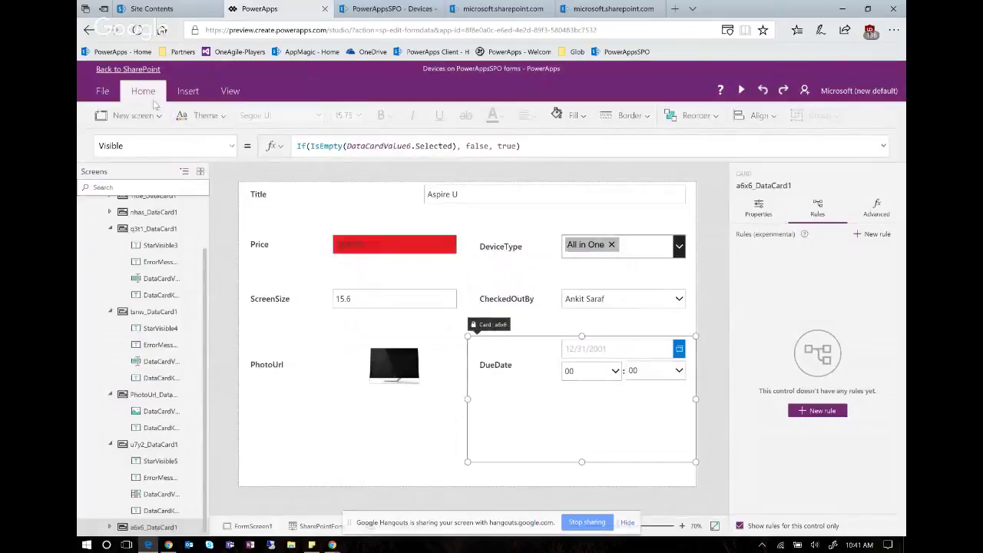
pyautogui.click(112, 92)
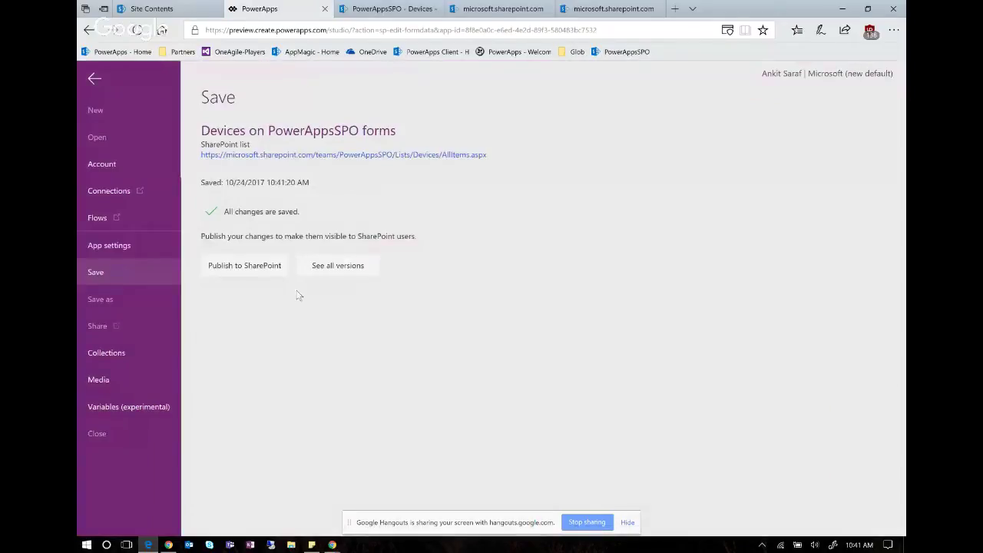
pyautogui.click(252, 273)
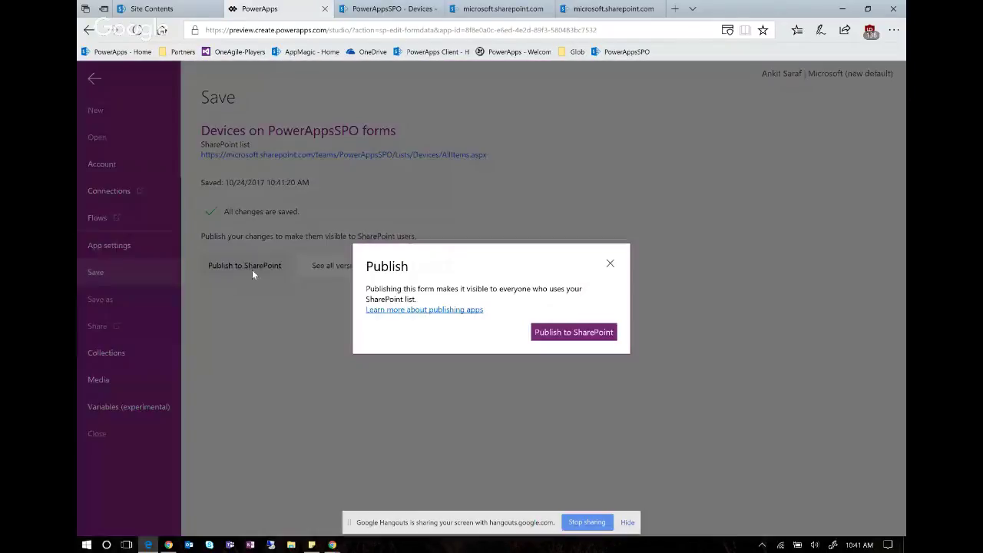
pyautogui.click(566, 335)
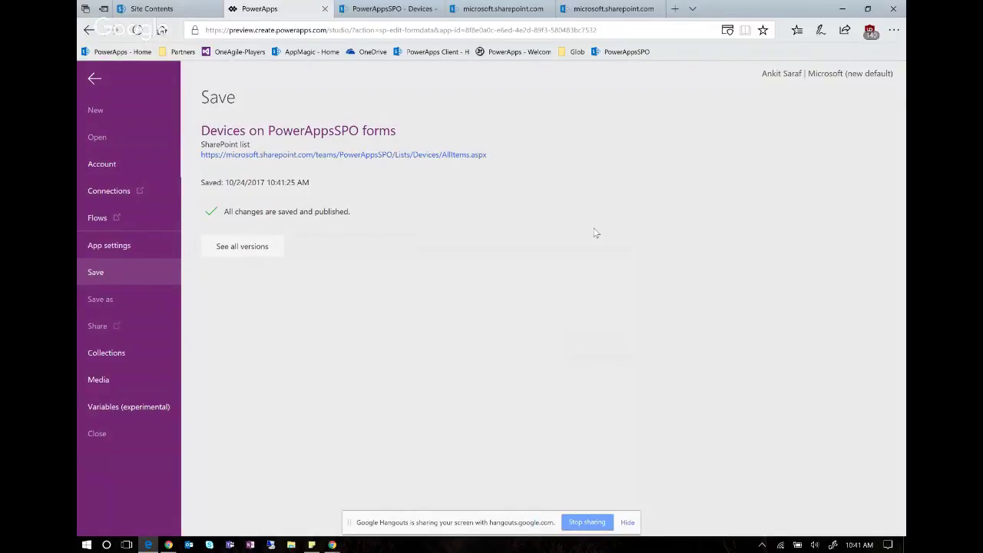
# Step: Switch to the SharePoint Devices list, refresh it, and open the VivoTab item to check its DueDate field
pyautogui.click(388, 9)
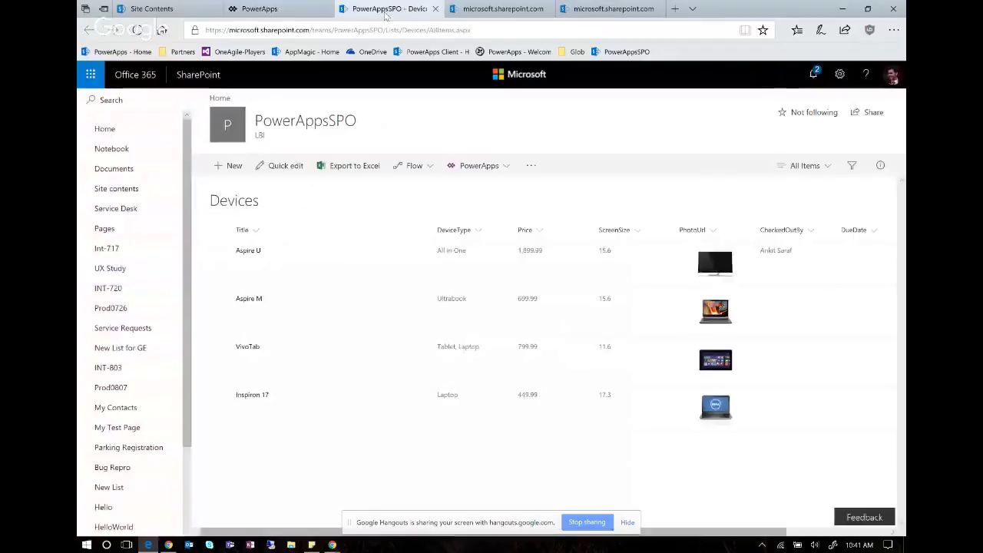
pyautogui.click(137, 30)
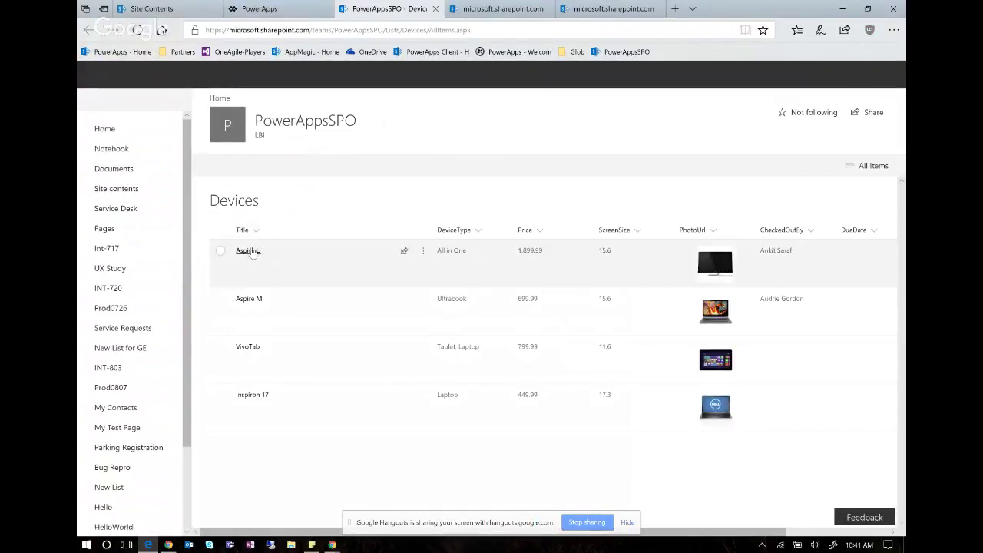
pyautogui.click(254, 352)
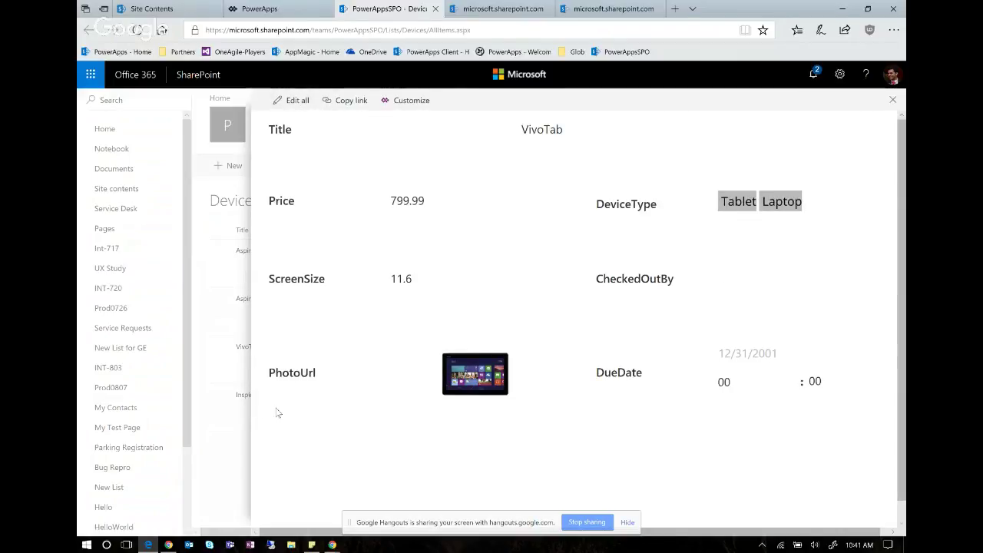
pyautogui.click(237, 357)
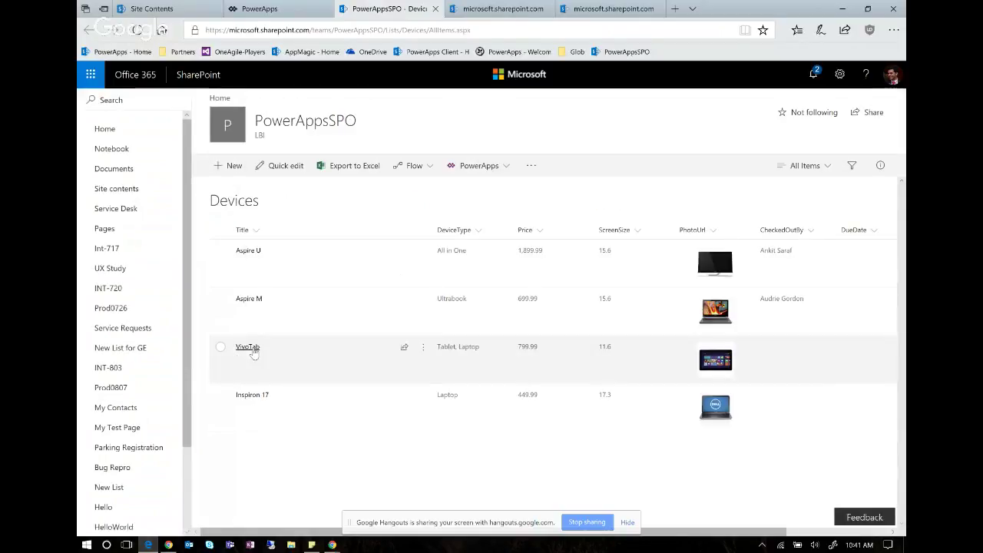
pyautogui.click(252, 348)
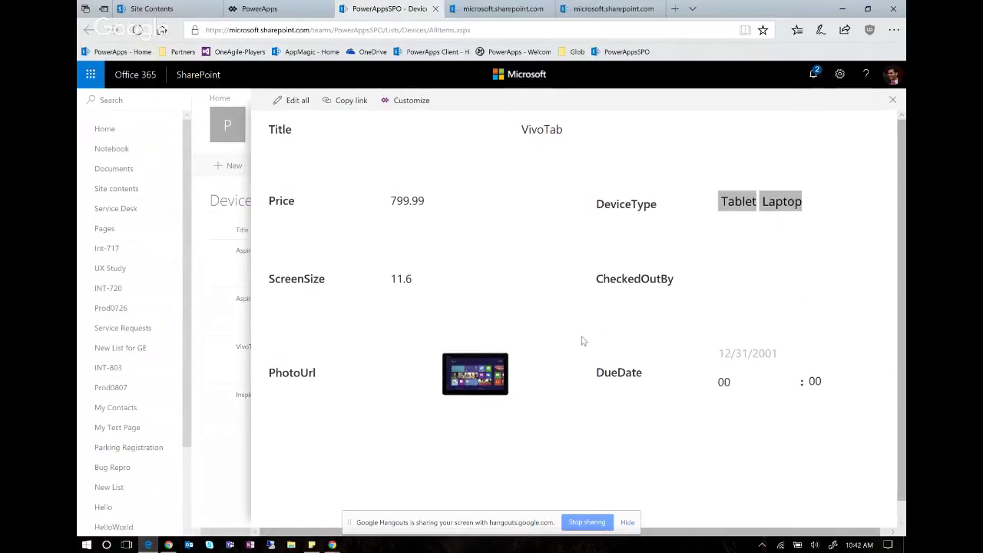
# Step: Return to the PowerApps form editor and review the DueDate card's Visible formula
pyautogui.click(261, 9)
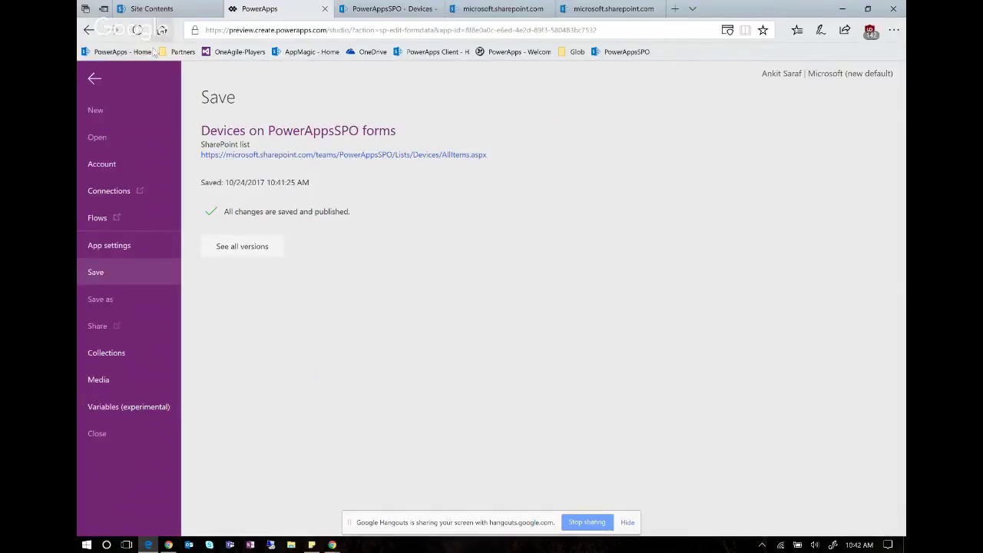
pyautogui.click(100, 78)
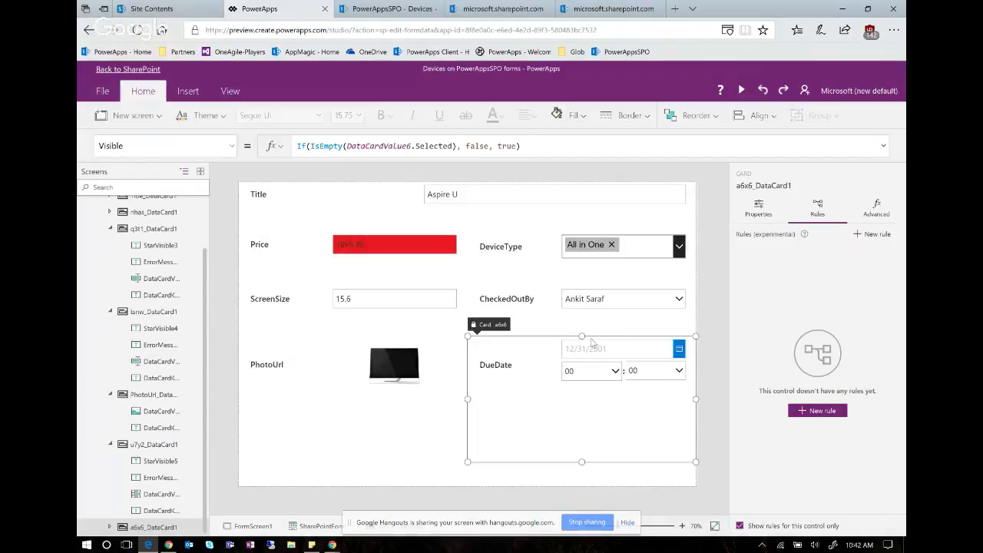
pyautogui.click(455, 146)
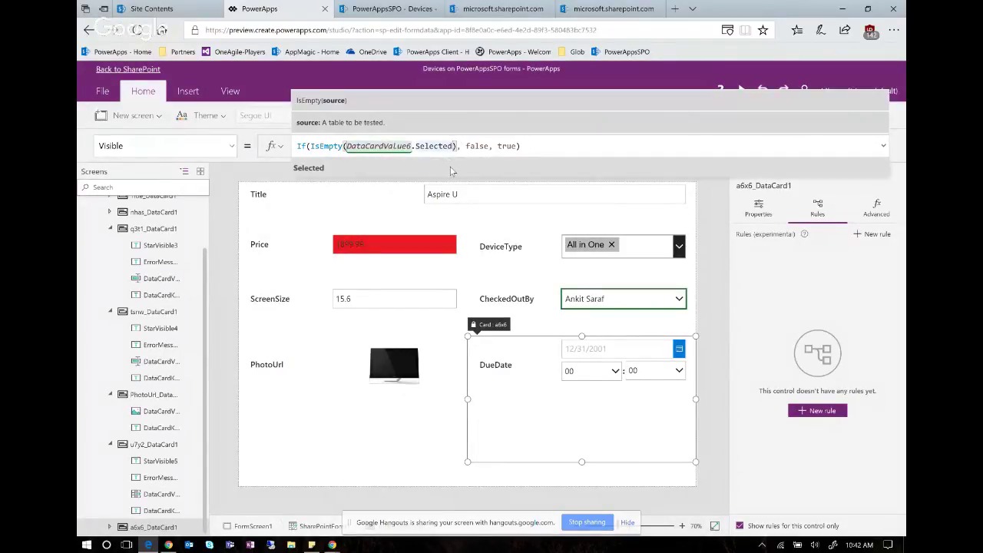
pyautogui.click(452, 276)
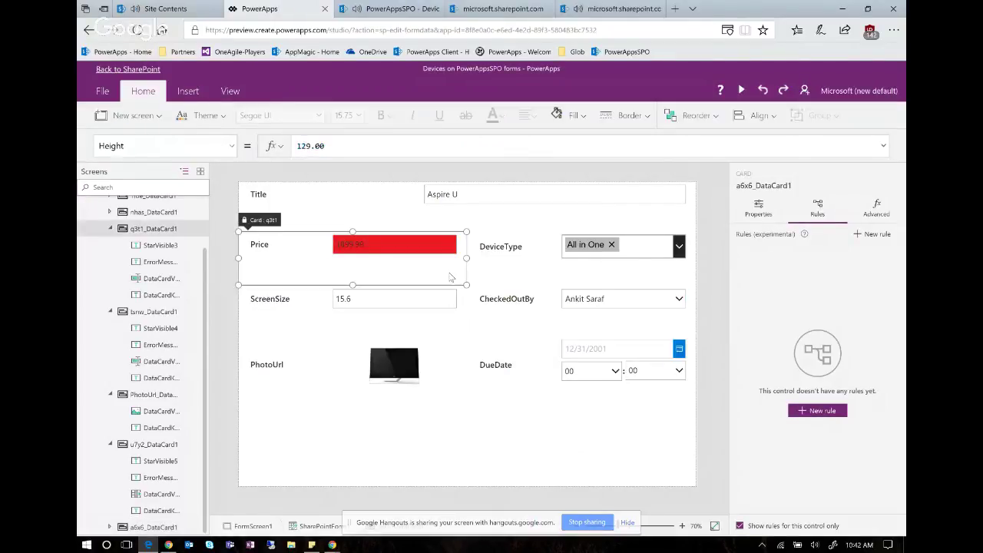
# Step: Add the Attachments field to SharePointForm1 from the Devices data source
pyautogui.click(295, 475)
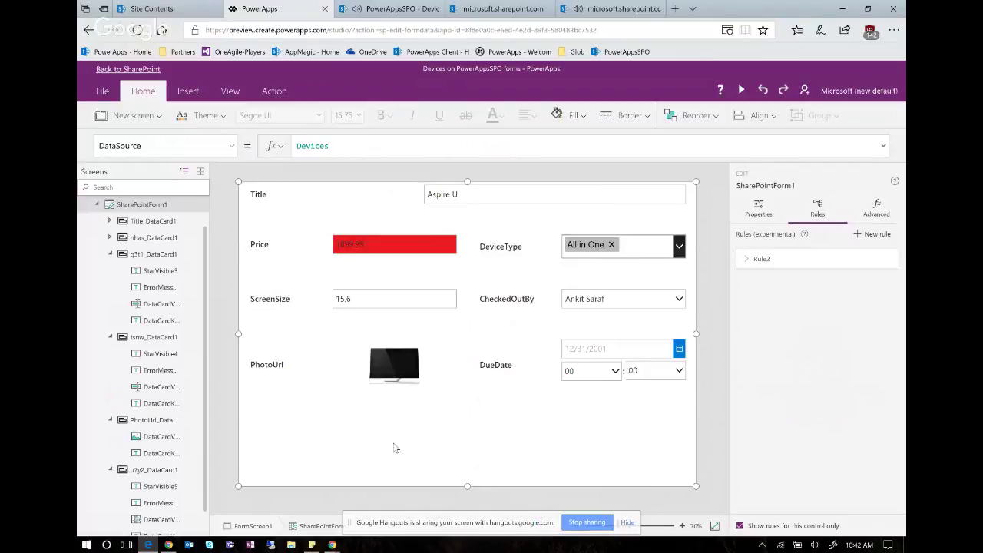
pyautogui.click(771, 214)
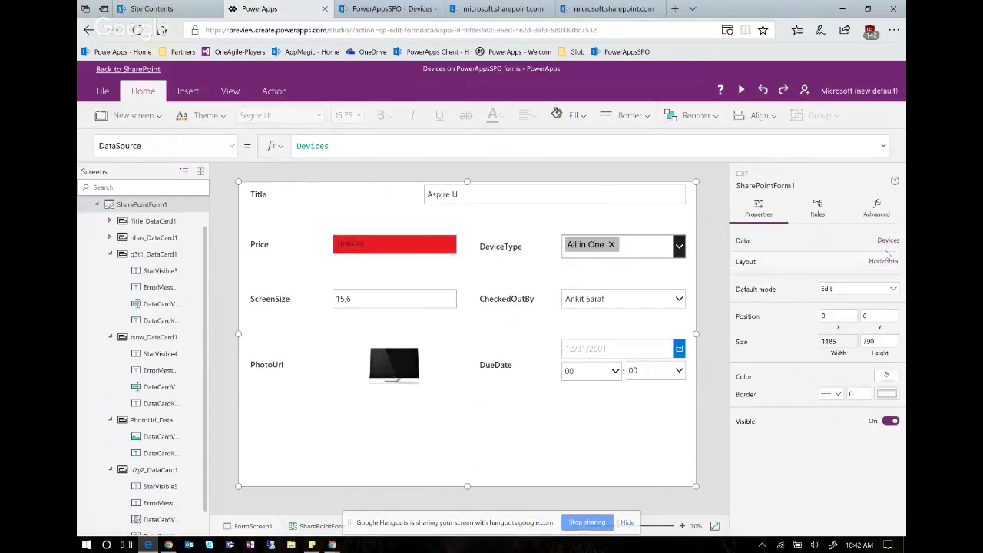
pyautogui.scroll(-10, 667, 427)
pyautogui.scroll(-3, 667, 430)
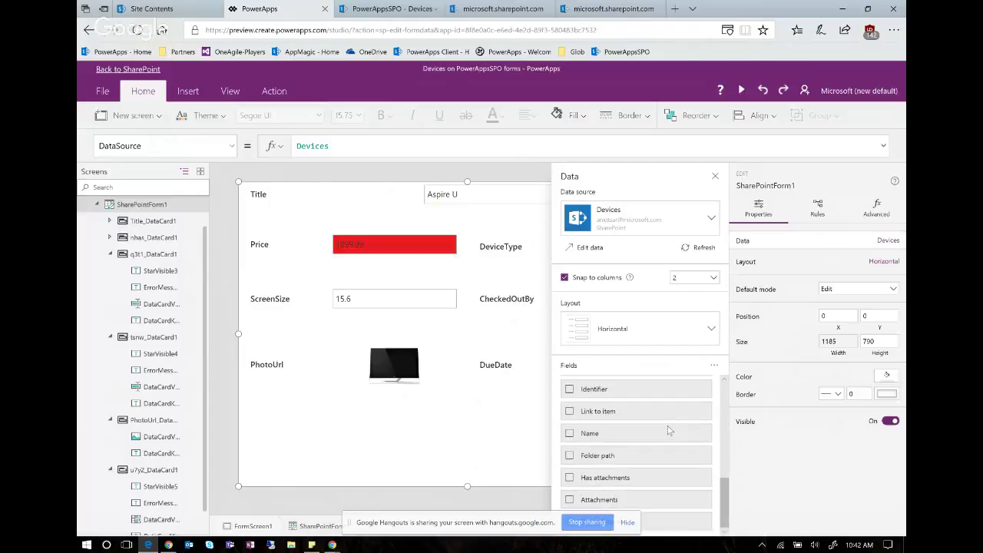
pyautogui.click(569, 500)
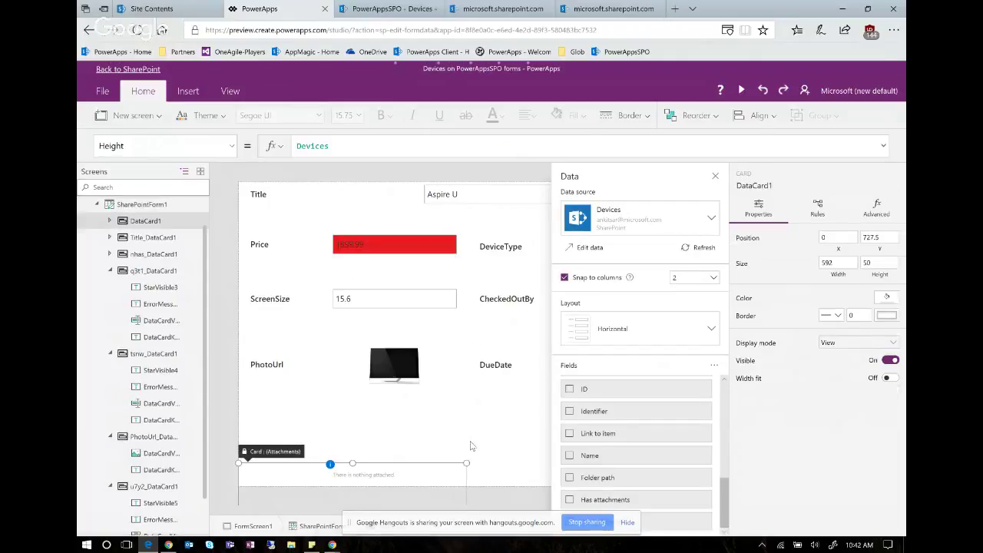
pyautogui.click(465, 444)
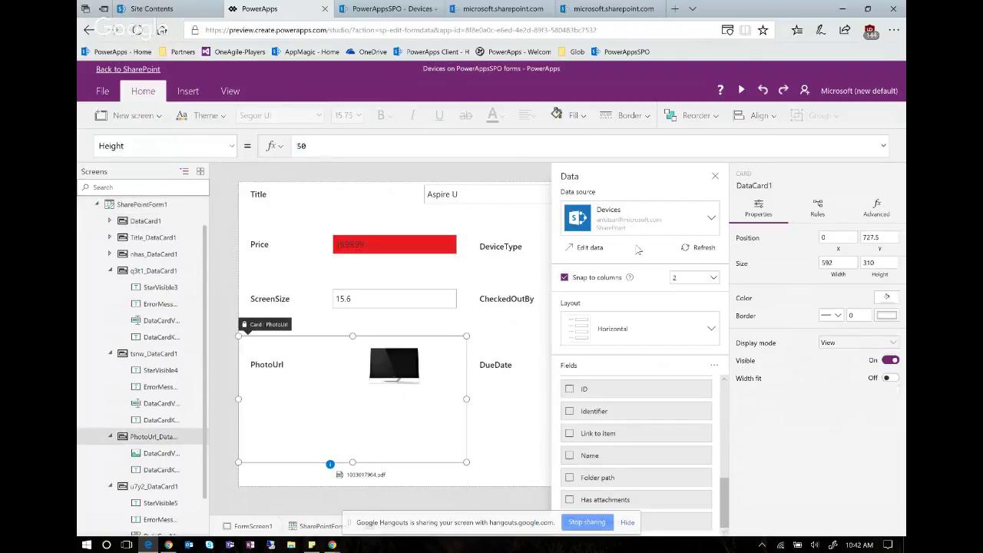
pyautogui.click(717, 178)
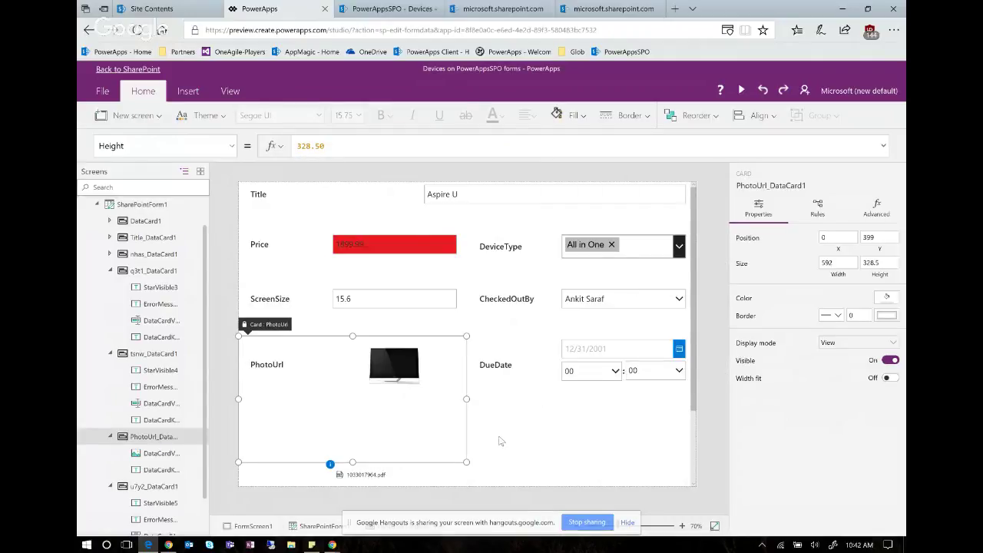
# Step: Move the PhotoUrl card below DueDate so the Attachments card sits beside DueDate, and select the Attachments card
pyautogui.click(573, 443)
pyautogui.click(354, 455)
pyautogui.click(354, 455)
pyautogui.click(466, 399)
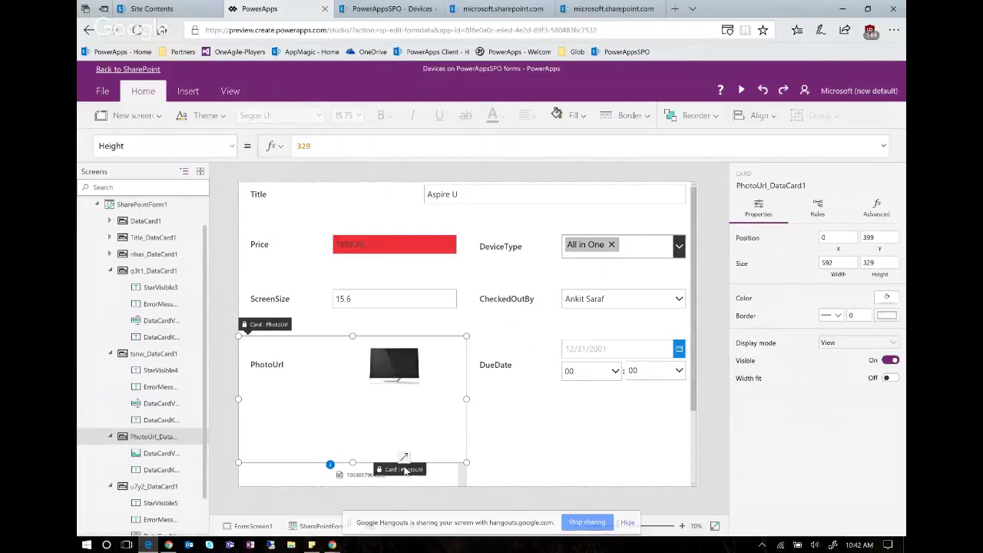
pyautogui.moveTo(392, 468); pyautogui.dragTo(393, 470)
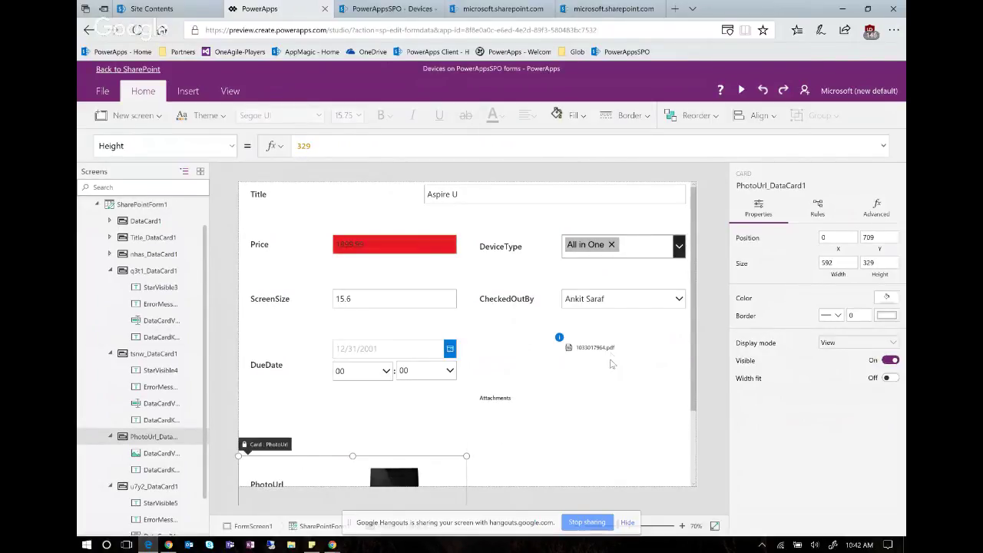
pyautogui.click(576, 377)
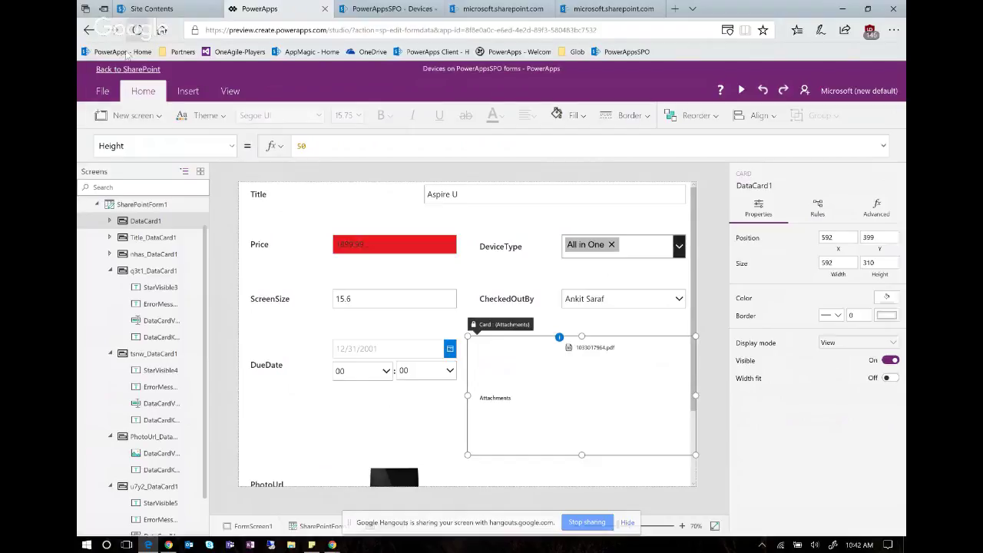
# Step: Save the form with its new Attachments card and return to the editing canvas
pyautogui.click(102, 91)
pyautogui.click(228, 210)
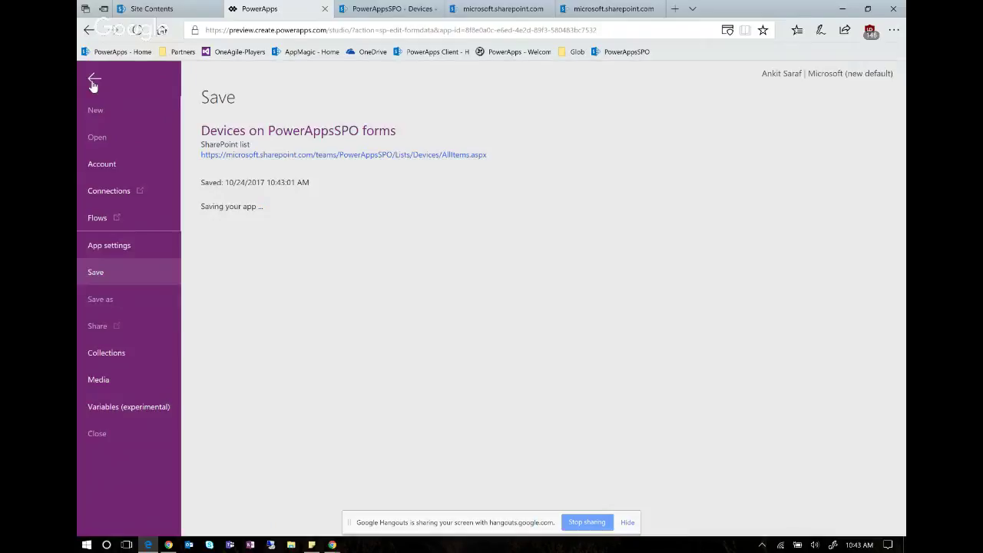
pyautogui.click(93, 79)
# Step: Try multiple selection in the DeviceType combo box by adding Tablet and Laptop, and clear both choices again
pyautogui.click(637, 258)
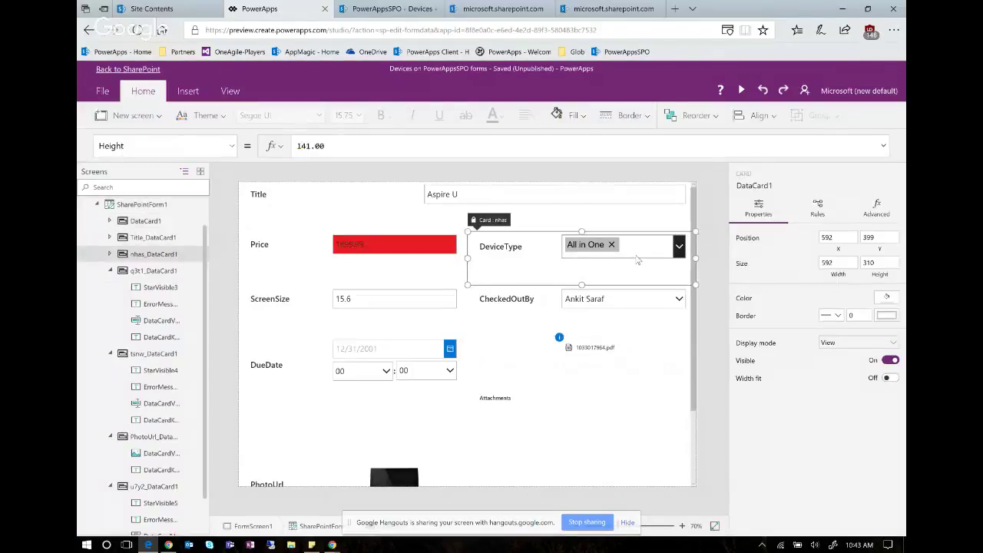
pyautogui.click(680, 252)
pyautogui.click(680, 247)
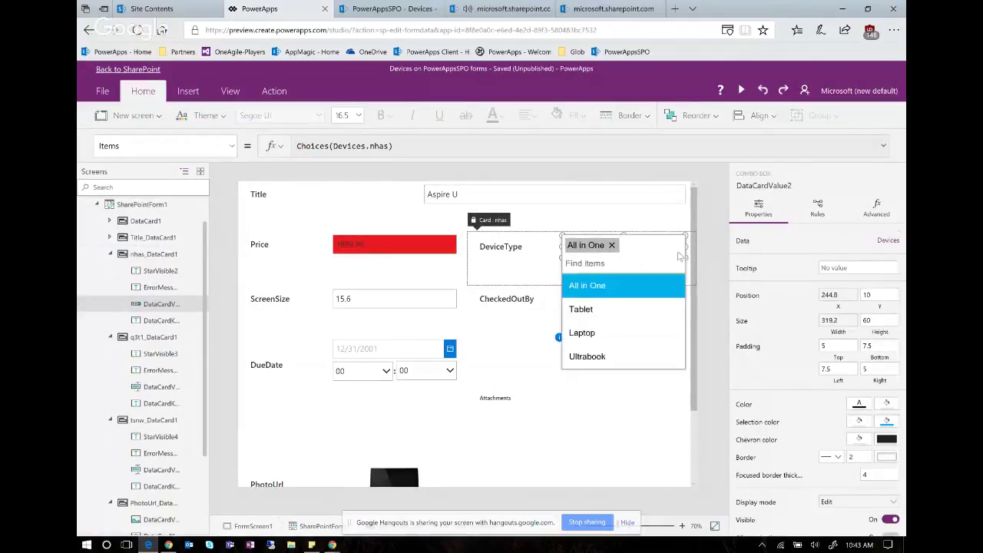
pyautogui.click(593, 321)
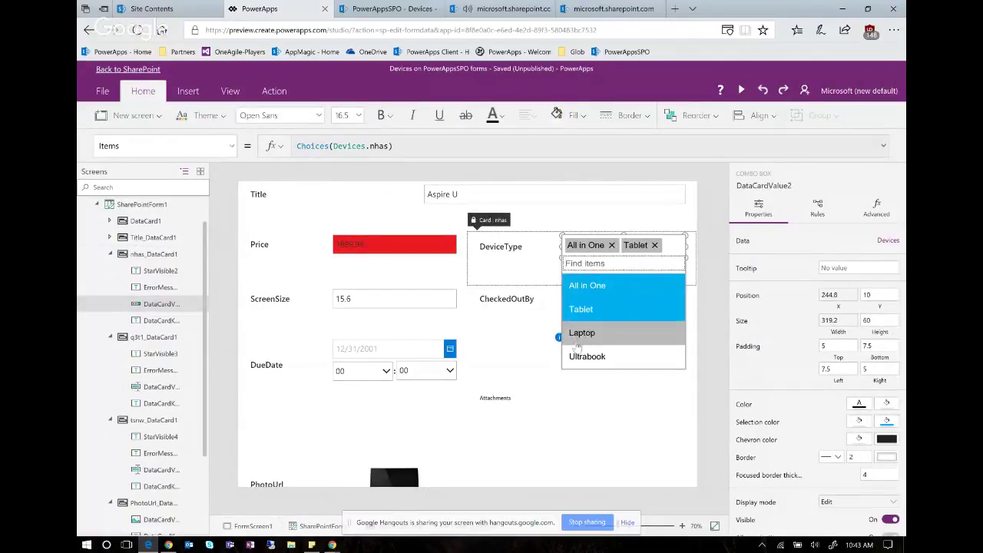
pyautogui.click(576, 333)
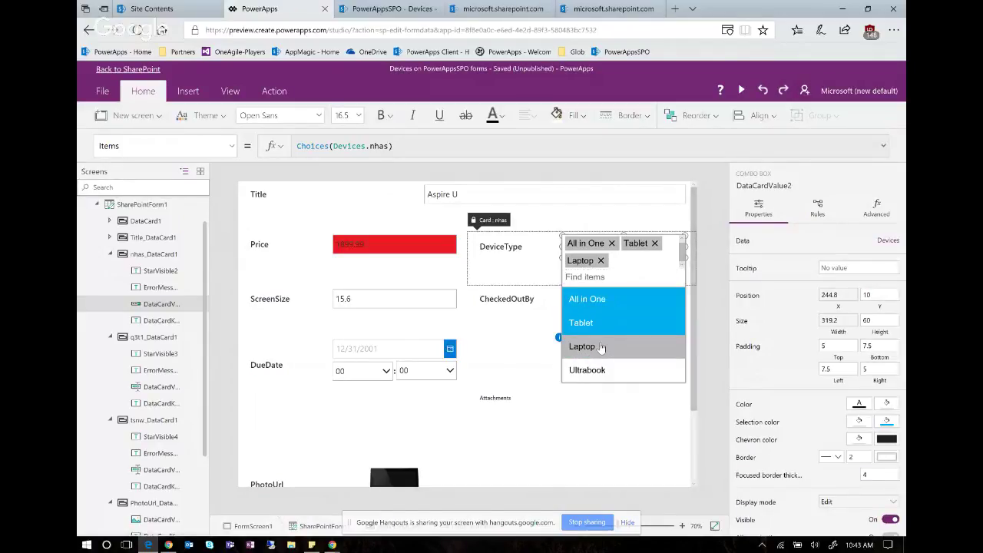
pyautogui.click(601, 346)
pyautogui.click(600, 310)
pyautogui.click(523, 453)
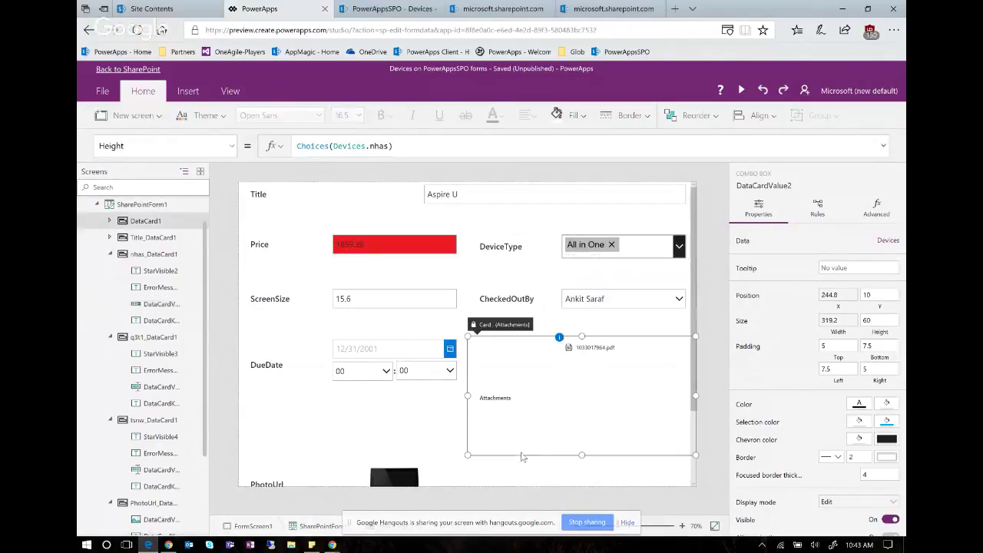
pyautogui.click(570, 256)
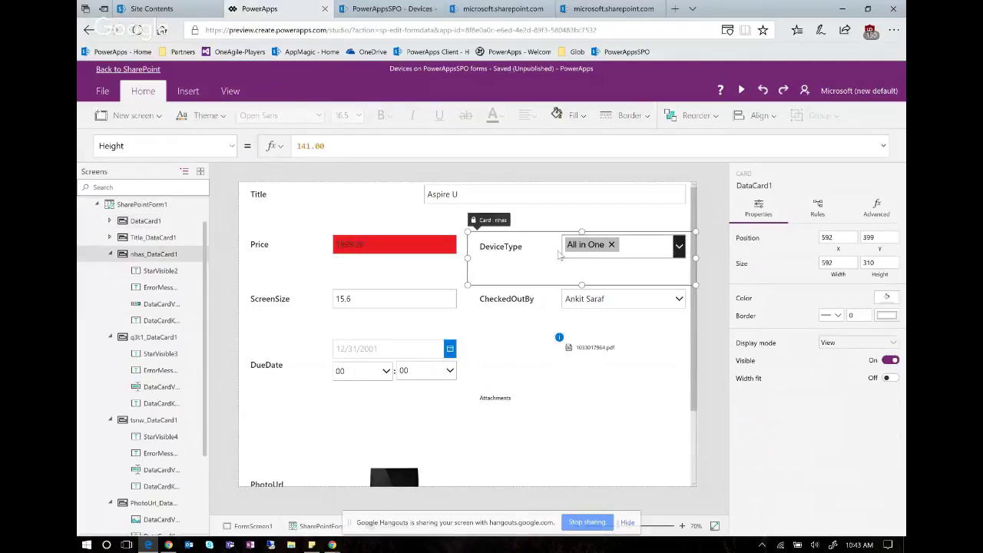
# Step: Select the Attachments card, and save and publish the updated form to SharePoint
pyautogui.click(580, 408)
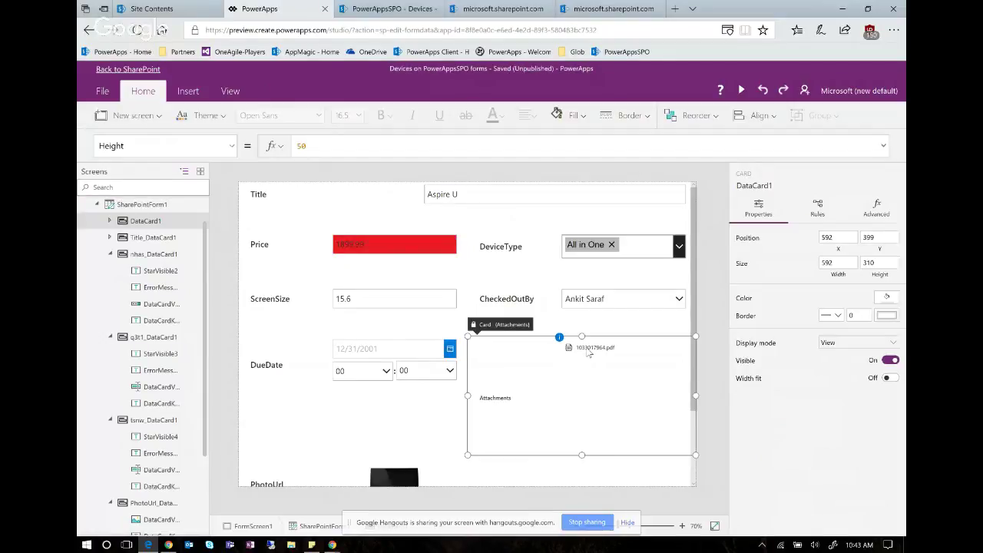
pyautogui.click(95, 93)
pyautogui.click(218, 206)
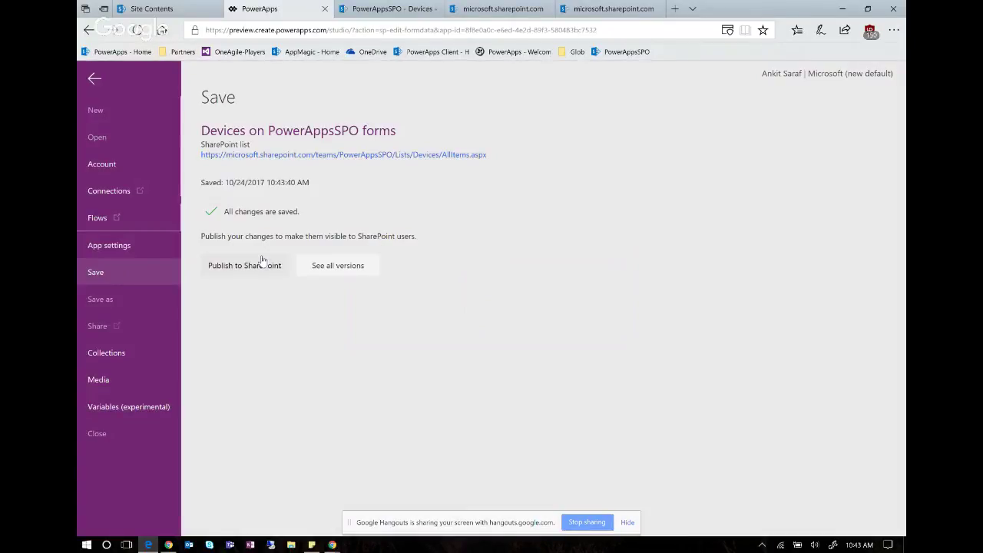
pyautogui.click(262, 261)
pyautogui.click(546, 323)
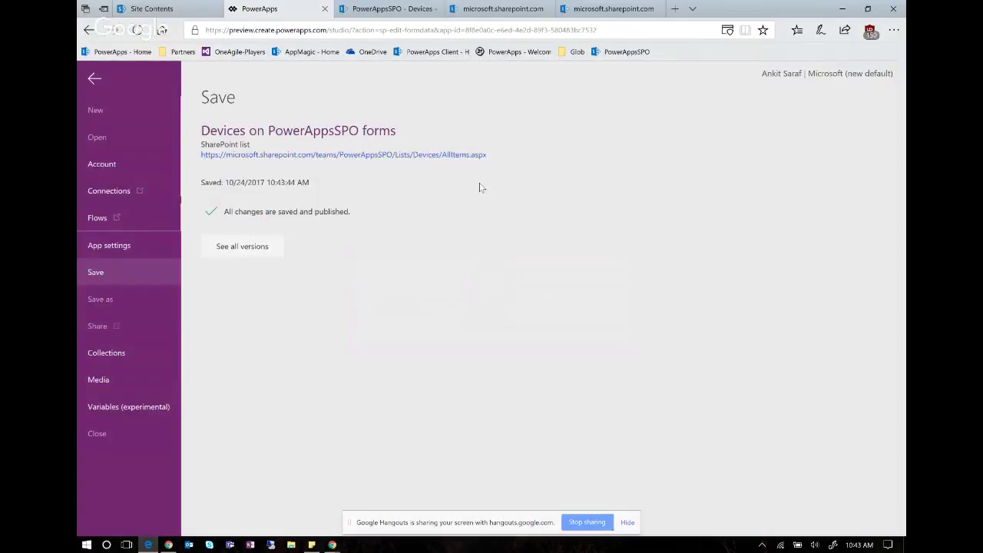
# Step: Switch to the SharePoint Devices list, close the open VivoTab form, reload the list and check its Attachments column
pyautogui.click(388, 8)
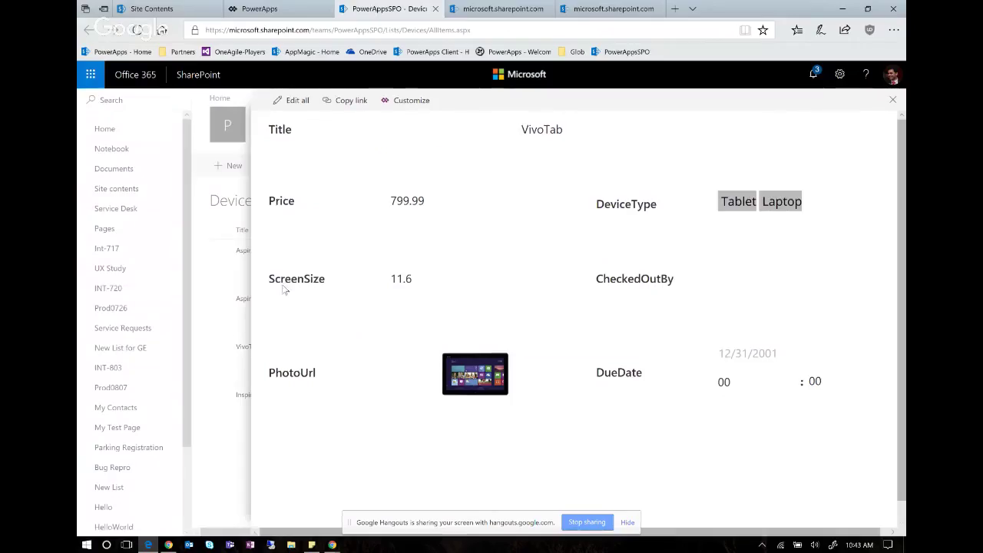
pyautogui.click(229, 302)
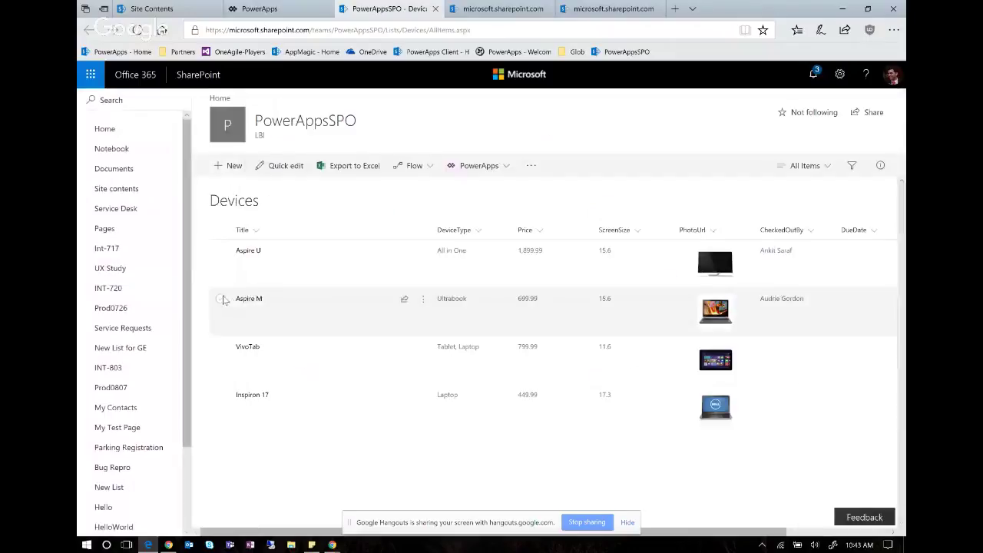
pyautogui.click(137, 30)
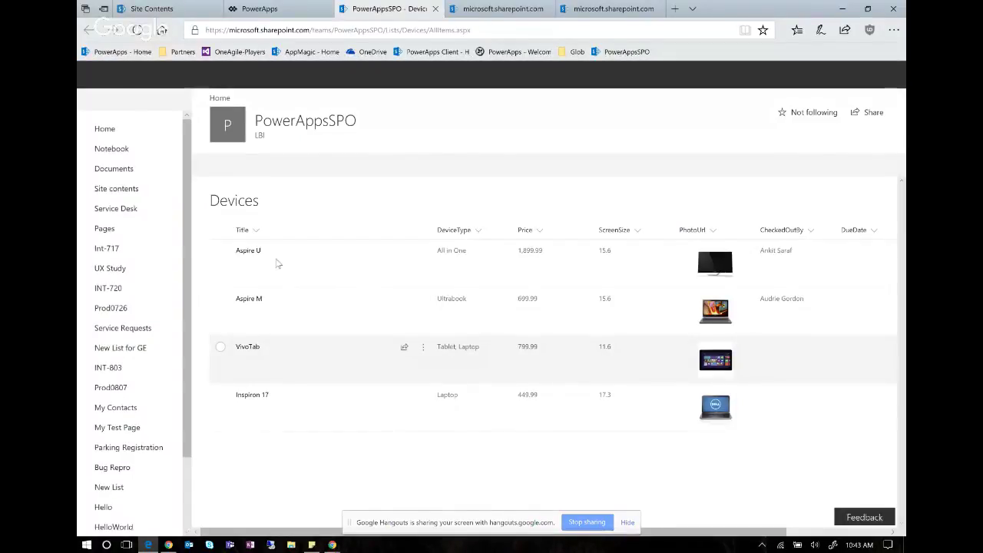
pyautogui.moveTo(660, 535); pyautogui.dragTo(765, 542)
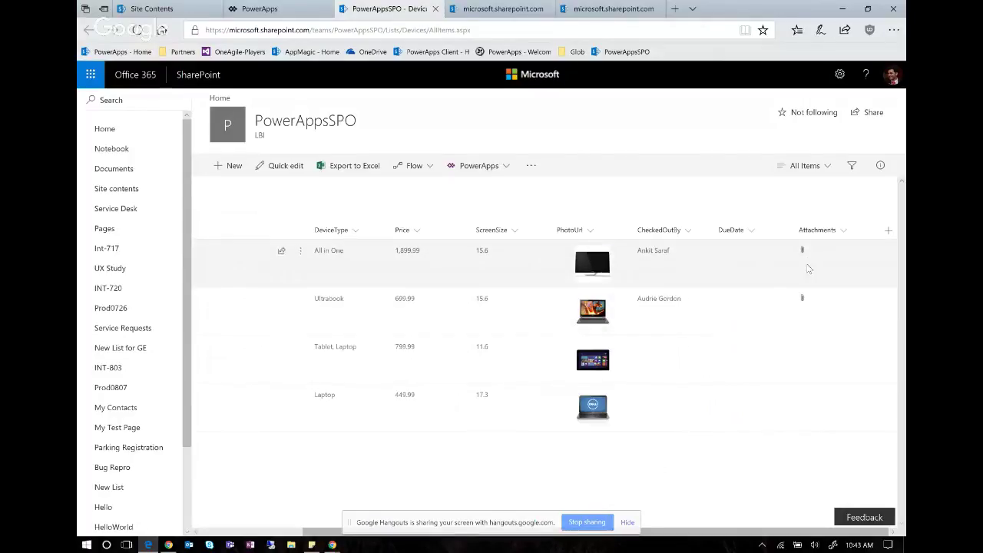
pyautogui.moveTo(722, 535); pyautogui.dragTo(618, 536)
# Step: View the Aspire M item in the custom form and open its Acer M.pdf attachment for download
pyautogui.click(247, 299)
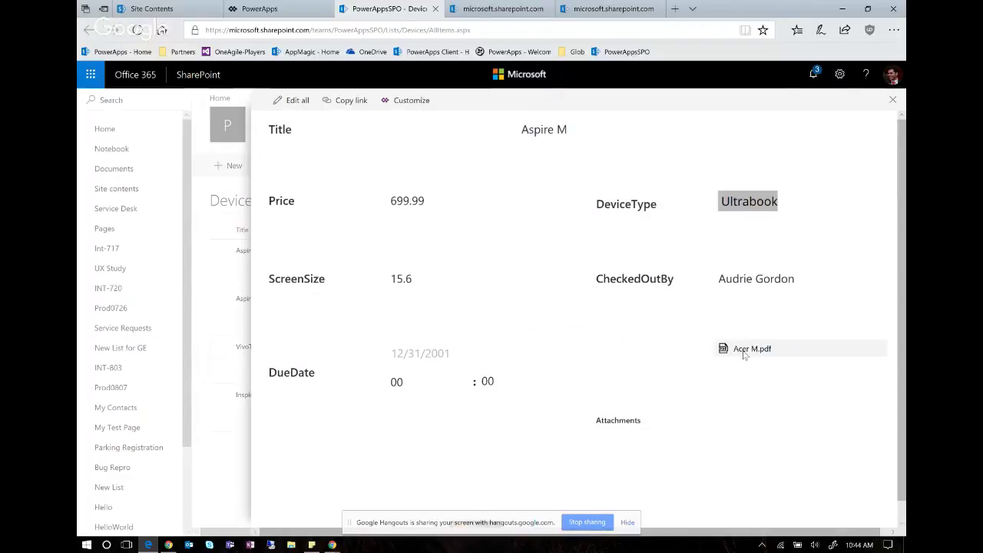
pyautogui.click(744, 352)
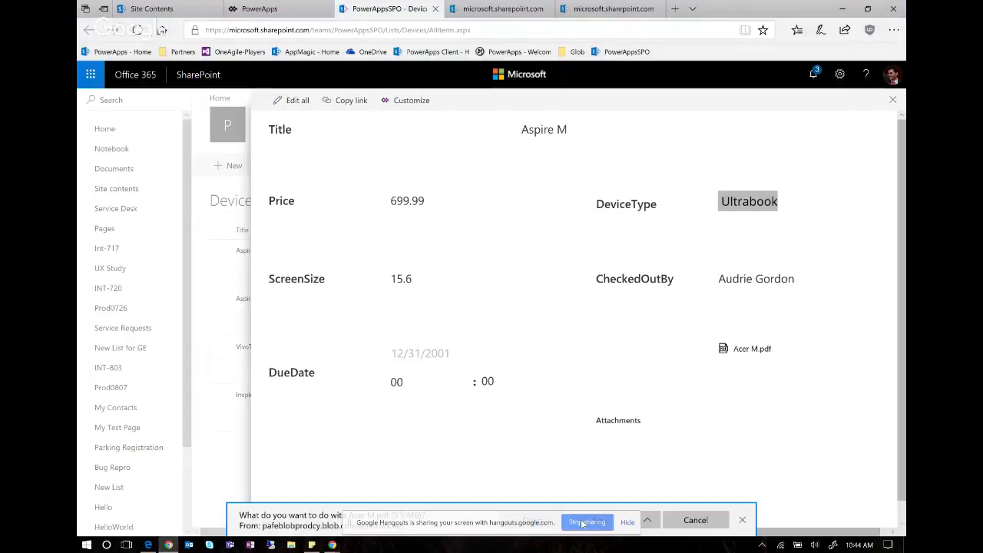
pyautogui.click(627, 523)
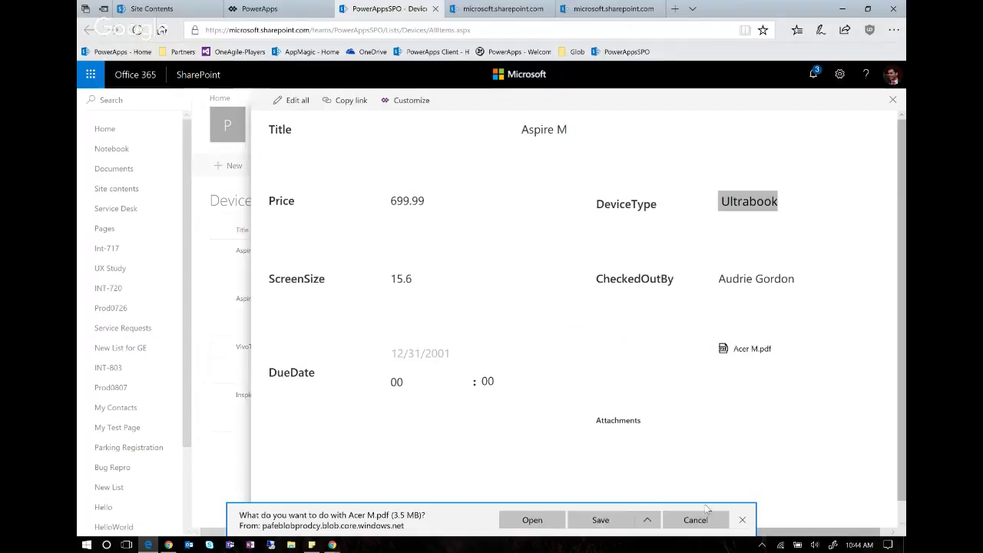
# Step: Edit the Aspire M item to add Tablet and Laptop to its DeviceType, and save the item
pyautogui.click(299, 101)
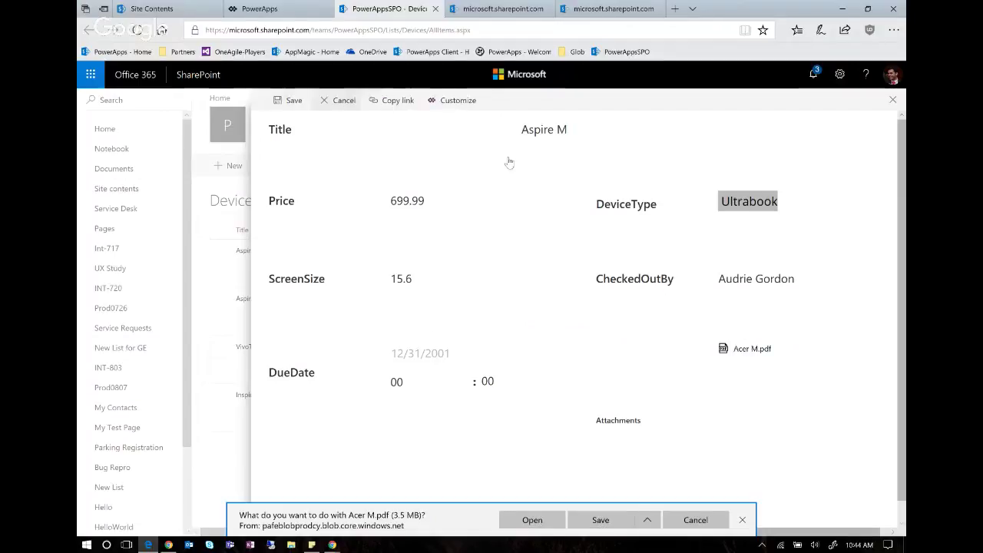
pyautogui.click(816, 211)
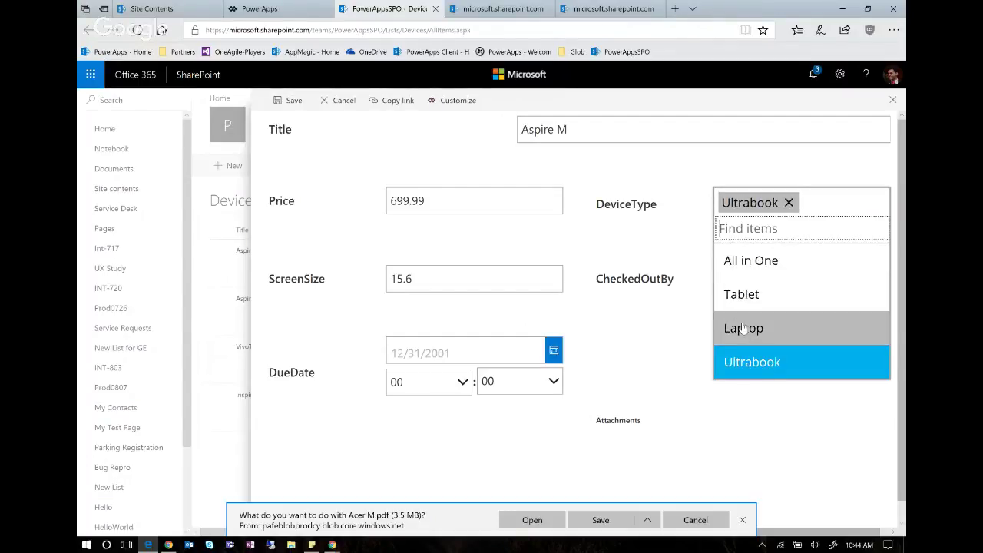
pyautogui.click(753, 296)
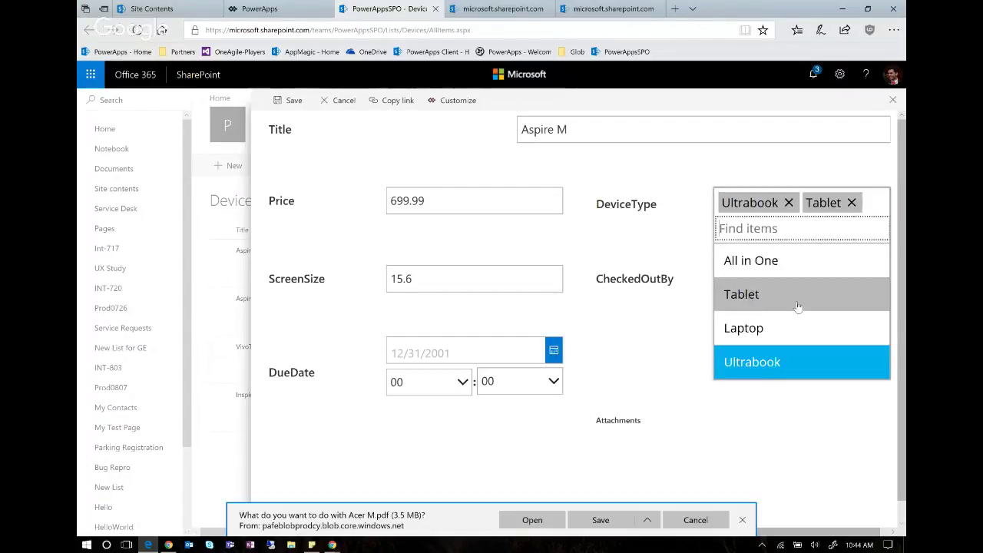
pyautogui.click(765, 329)
pyautogui.click(671, 229)
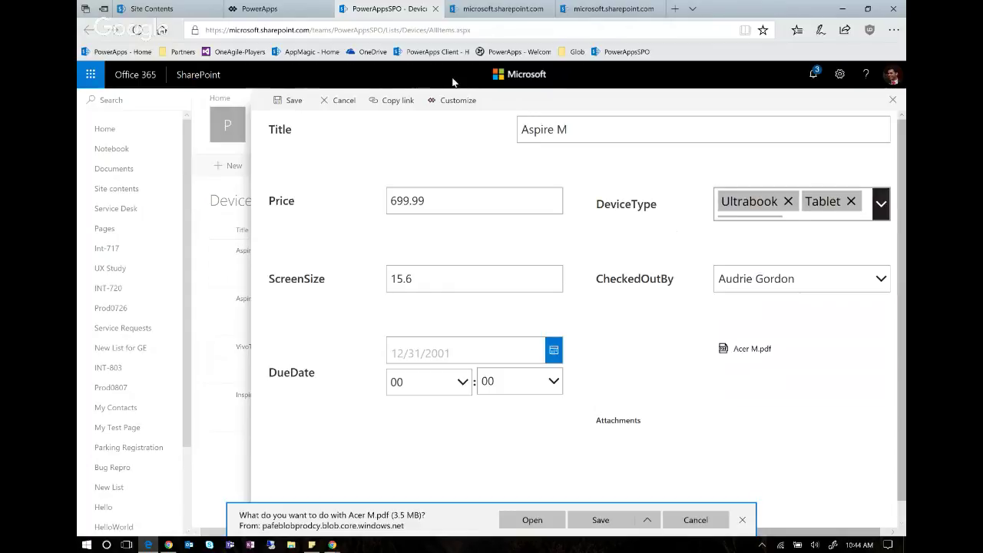
pyautogui.click(295, 100)
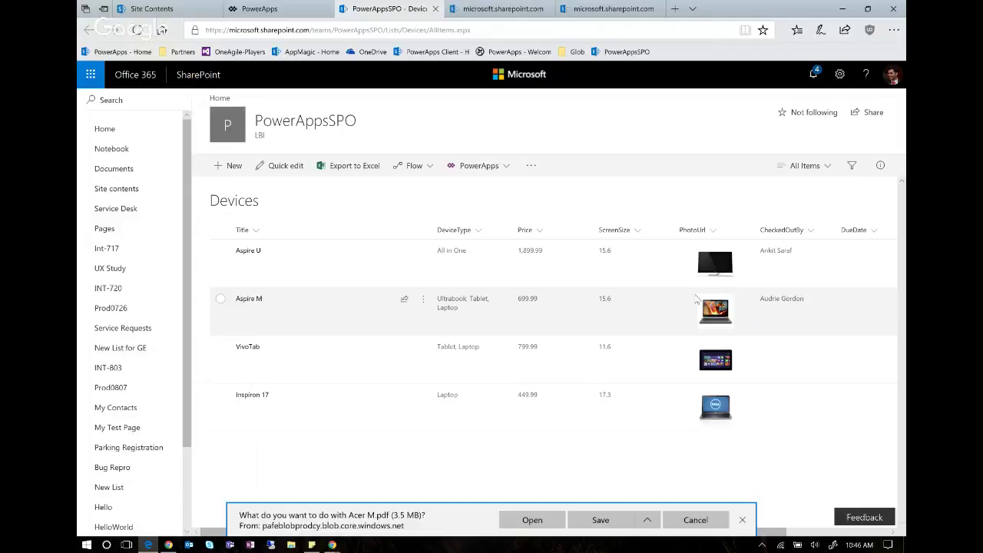
# Step: Switch to PowerApps, return to the editing canvas and collapse FormScreen1 in the screen tree
pyautogui.click(258, 8)
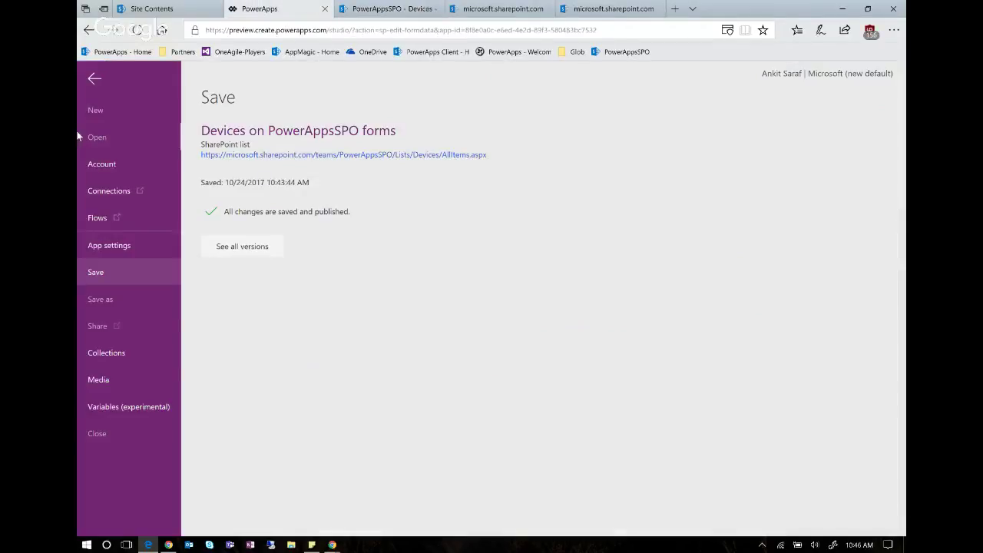
pyautogui.click(98, 84)
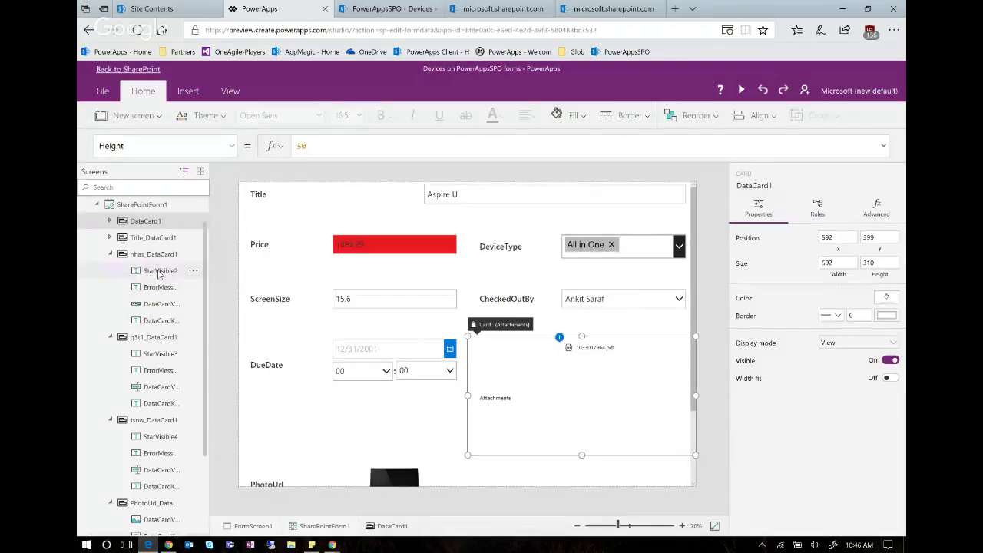
pyautogui.click(313, 448)
pyautogui.click(528, 482)
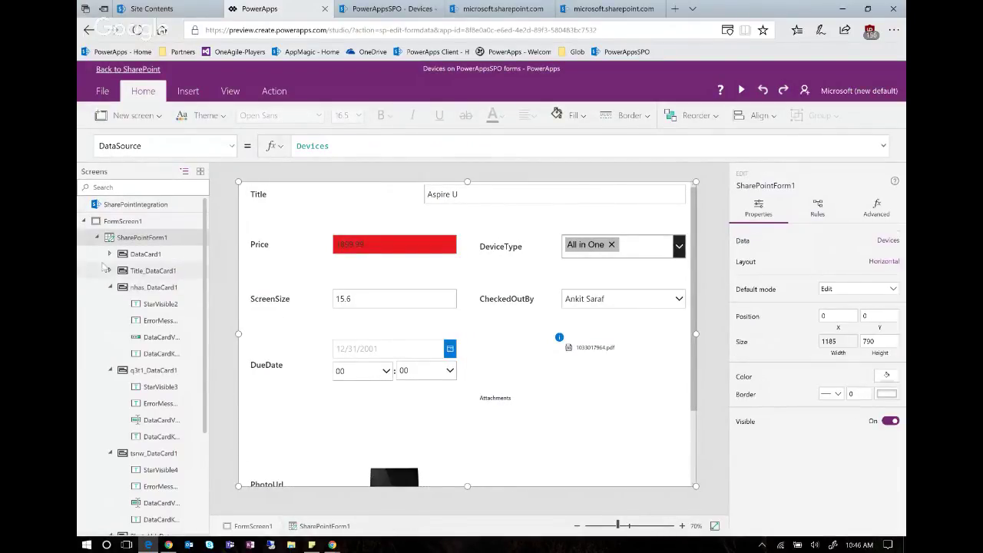
pyautogui.click(83, 221)
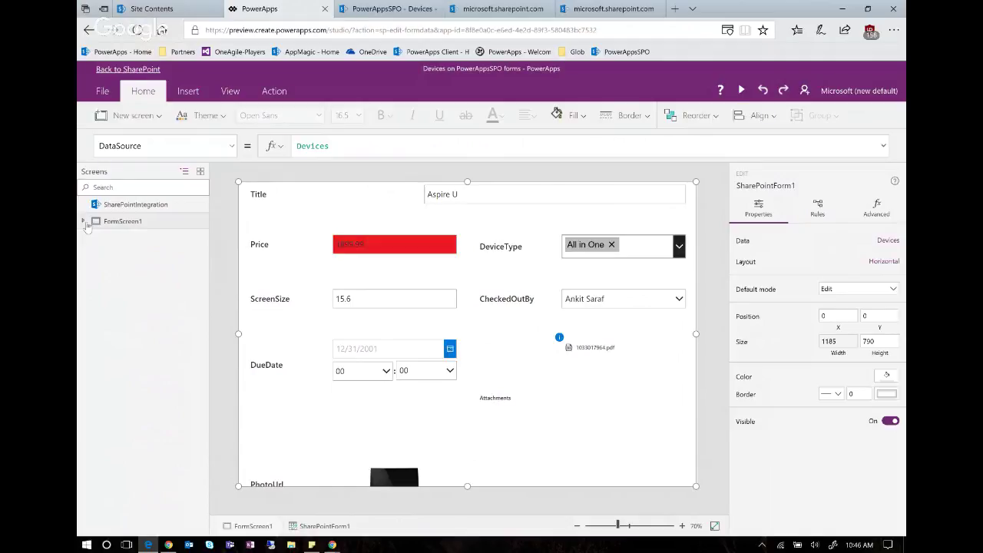
# Step: Duplicate FormScreen1 to create a second form screen
pyautogui.click(138, 223)
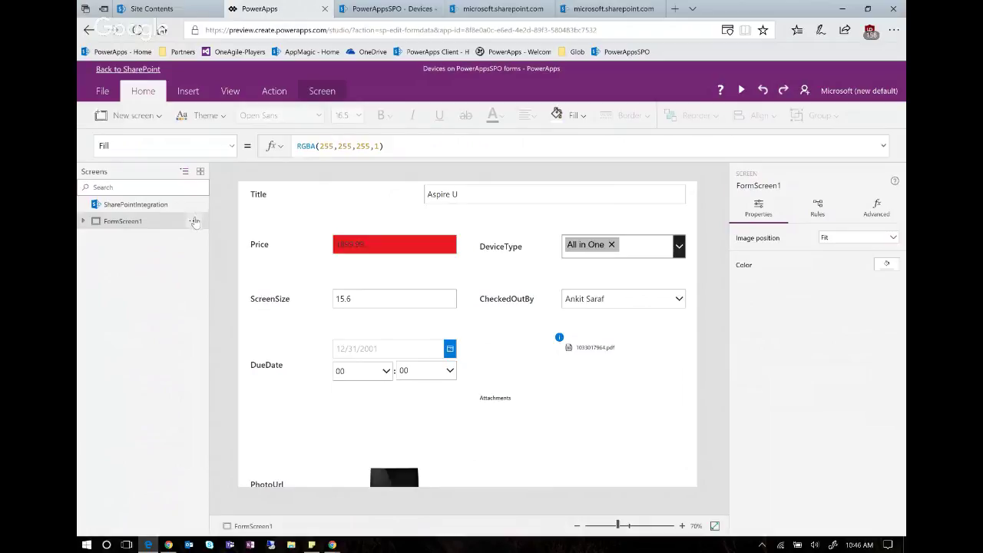
pyautogui.click(151, 116)
pyautogui.click(125, 294)
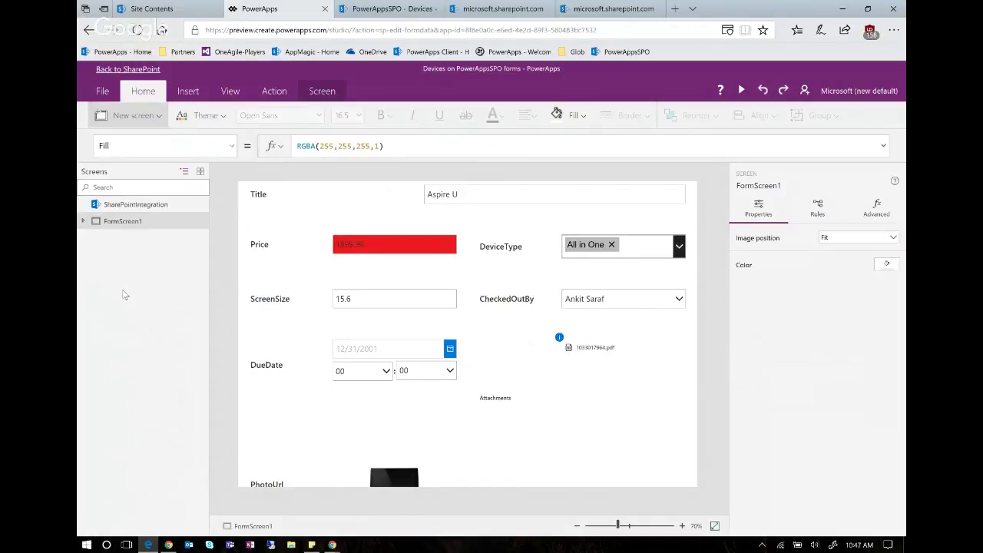
pyautogui.click(194, 221)
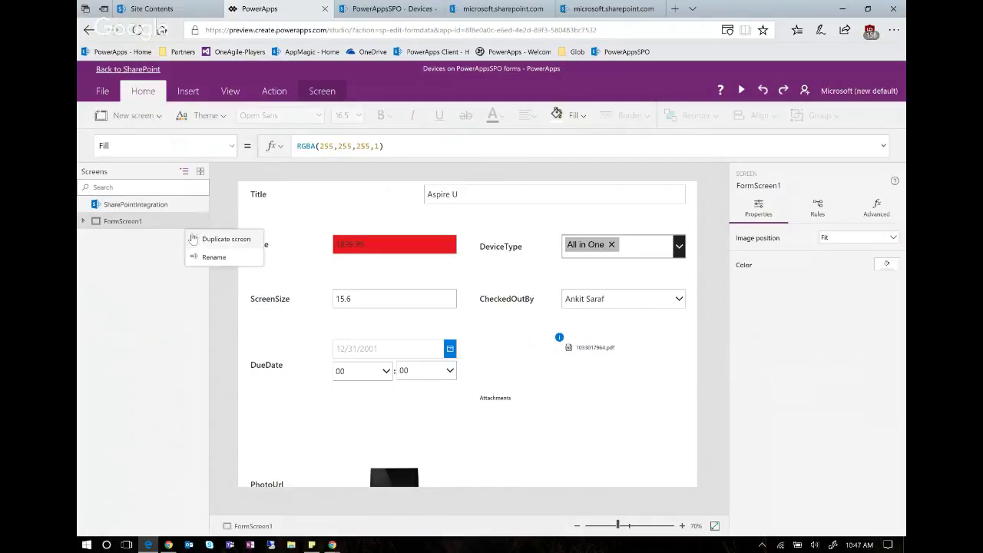
pyautogui.click(195, 240)
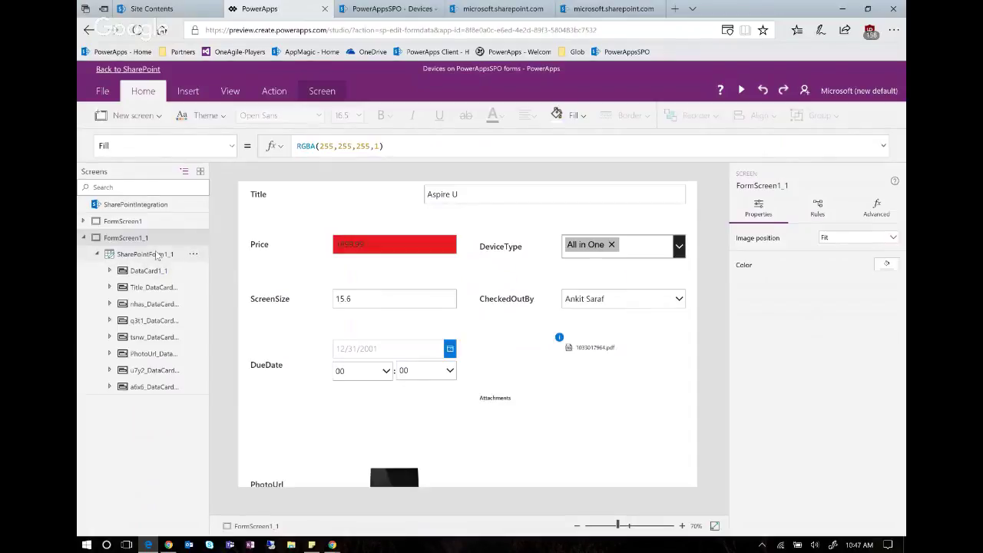
# Step: Show the Item formula of the form on the duplicated screen, and save the app
pyautogui.click(153, 256)
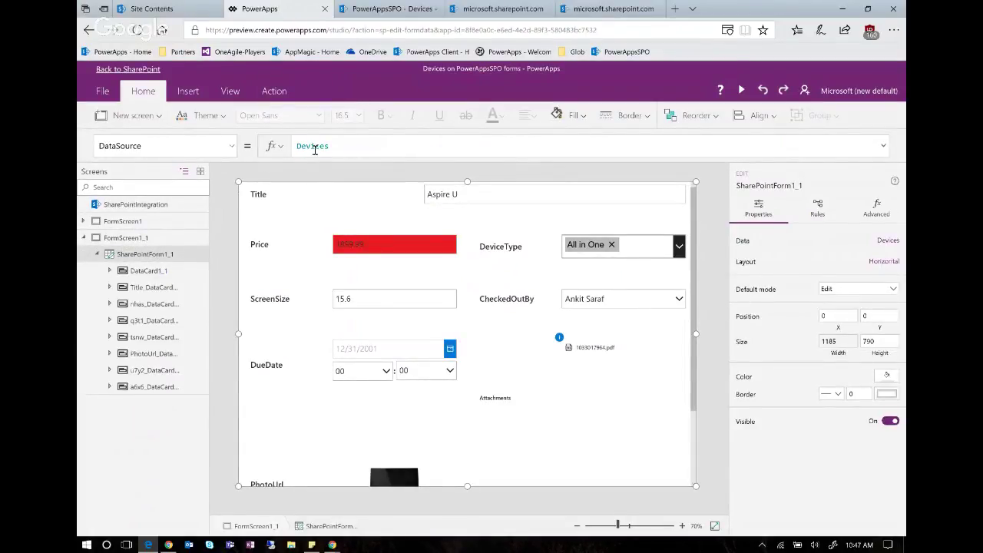
pyautogui.click(232, 147)
pyautogui.click(140, 337)
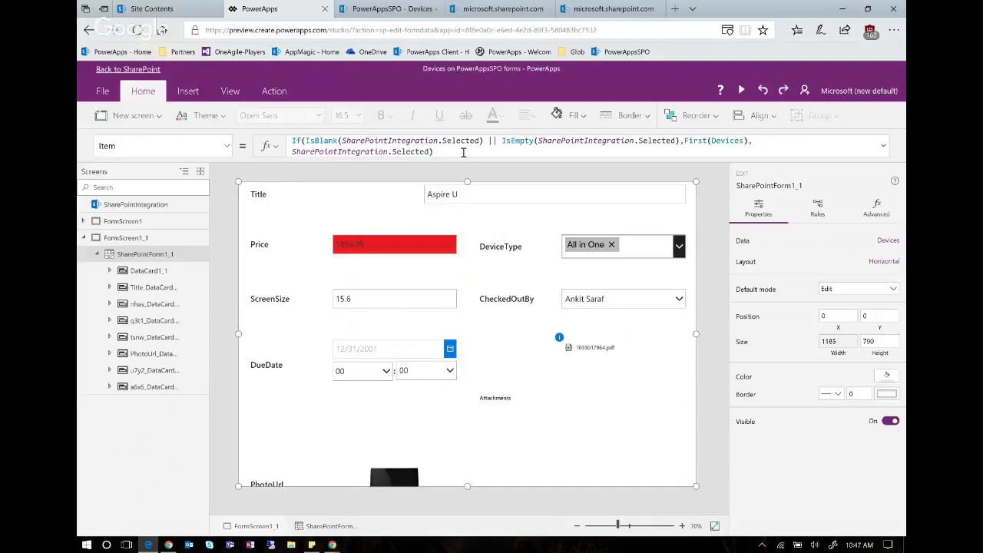
pyautogui.hotkey('ctrl', 's')
pyautogui.moveTo(461, 152); pyautogui.dragTo(293, 139)
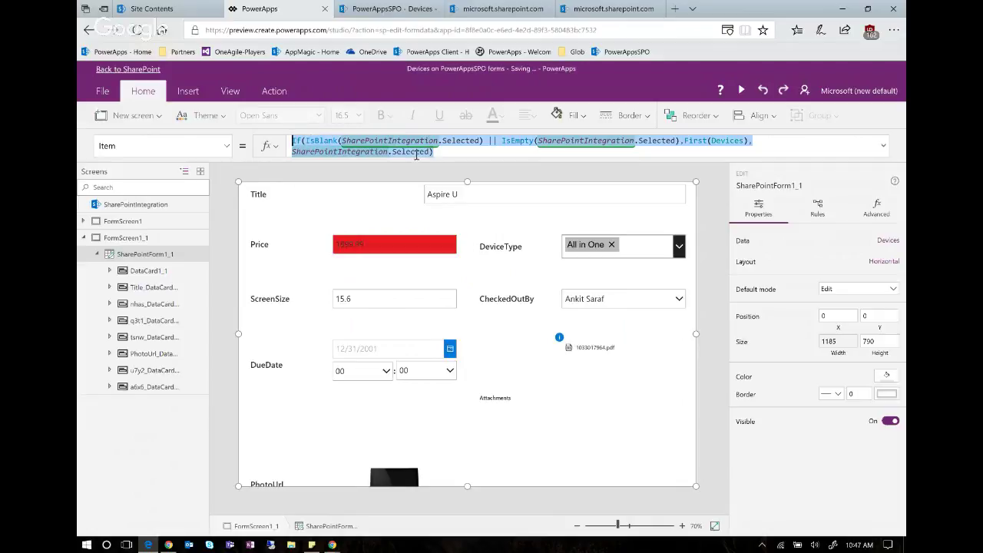
pyautogui.click(430, 153)
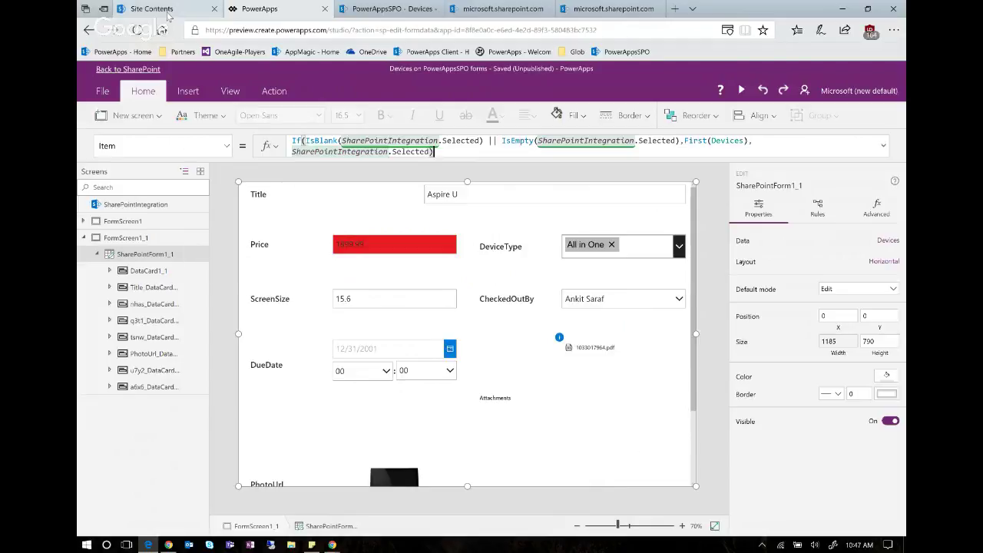
# Step: Switch to the SharePoint Devices list and open its form settings
pyautogui.moveTo(169, 15)
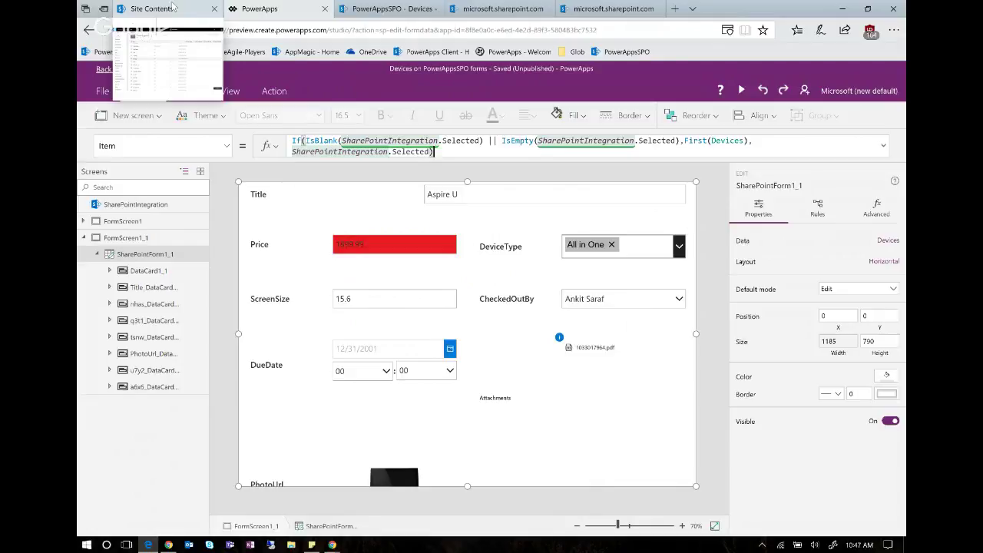
pyautogui.click(388, 8)
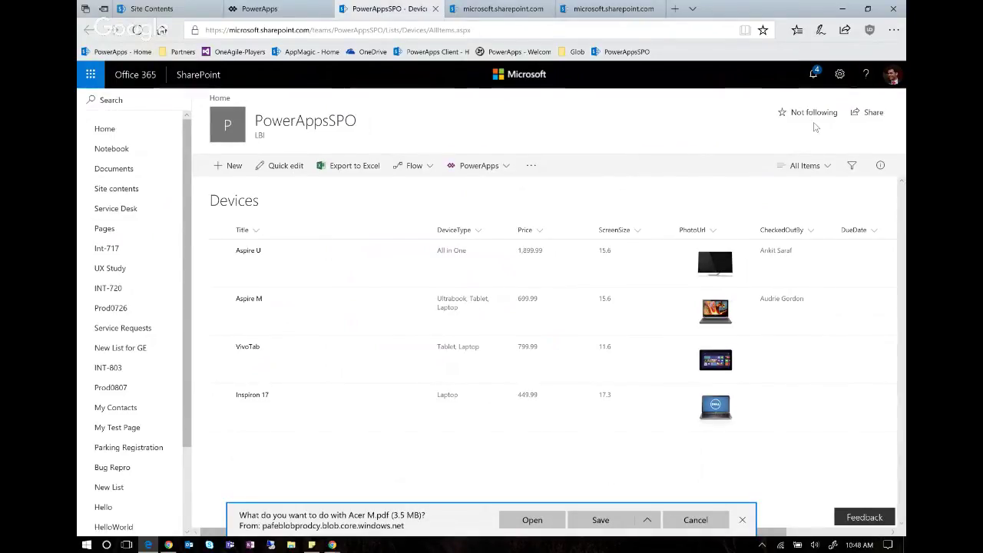
pyautogui.click(840, 77)
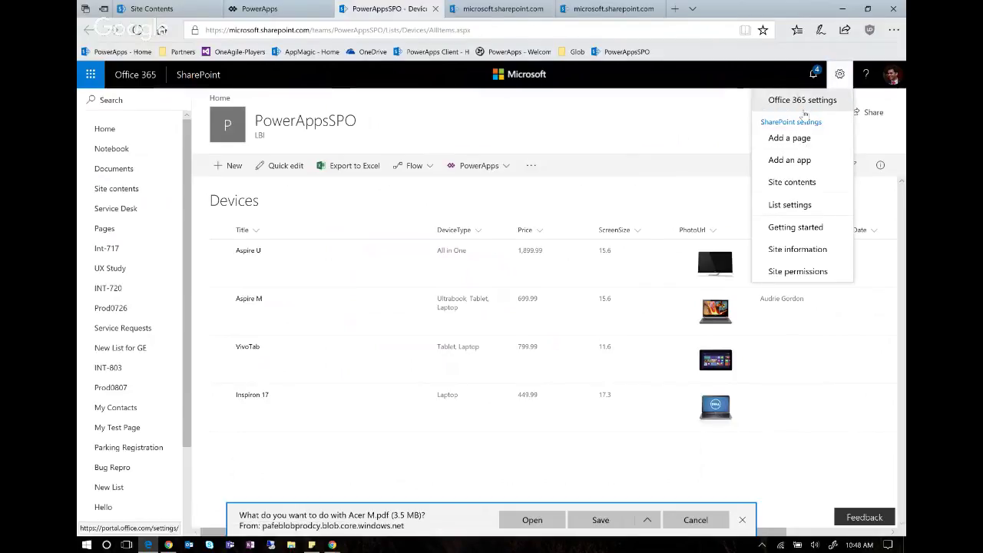
pyautogui.click(791, 206)
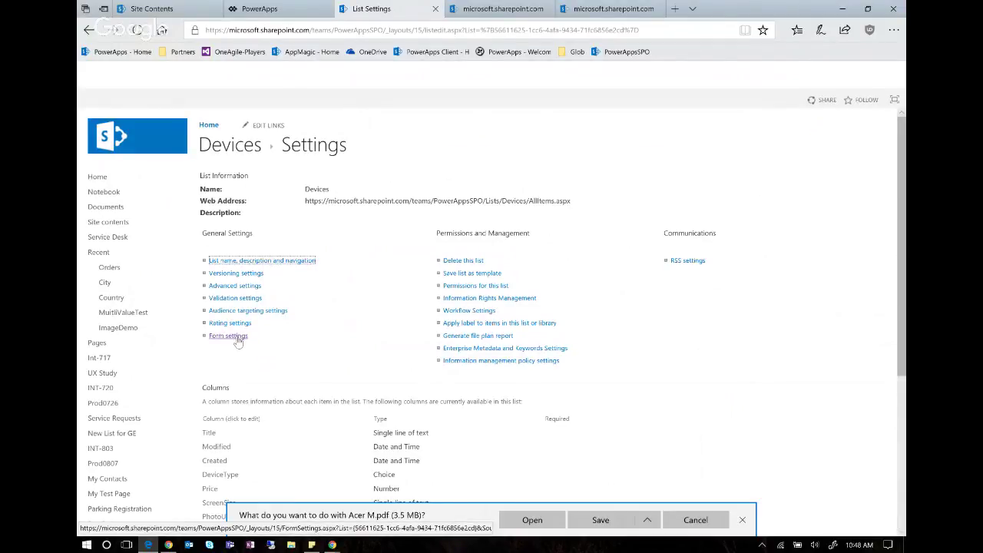
pyautogui.click(238, 343)
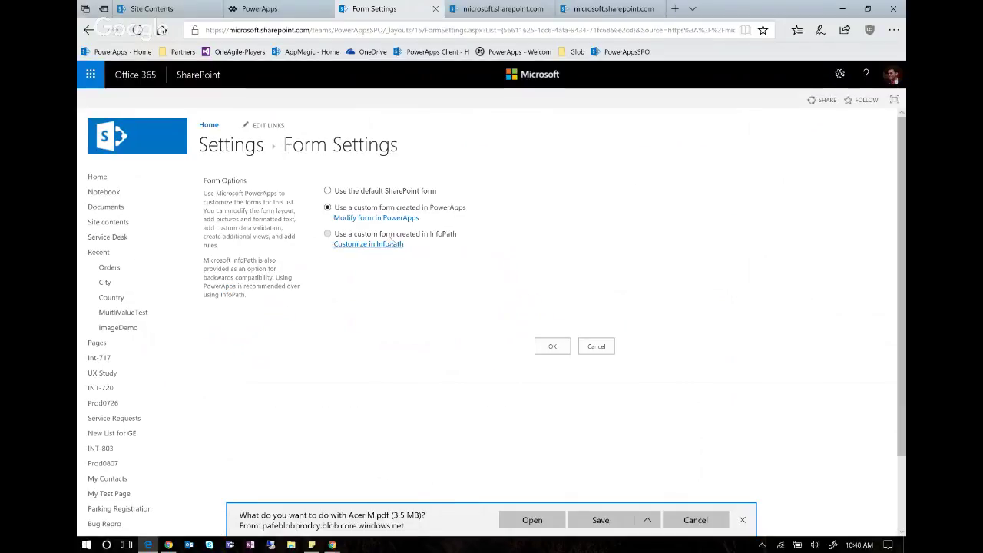
# Step: Set the Devices list to use the default SharePoint form and confirm the form settings
pyautogui.hotkey('ctrl', '+')
pyautogui.hotkey('ctrl', '+')
pyautogui.hotkey('ctrl', '+')
pyautogui.hotkey('ctrl', '+')
pyautogui.hotkey('ctrl', '+')
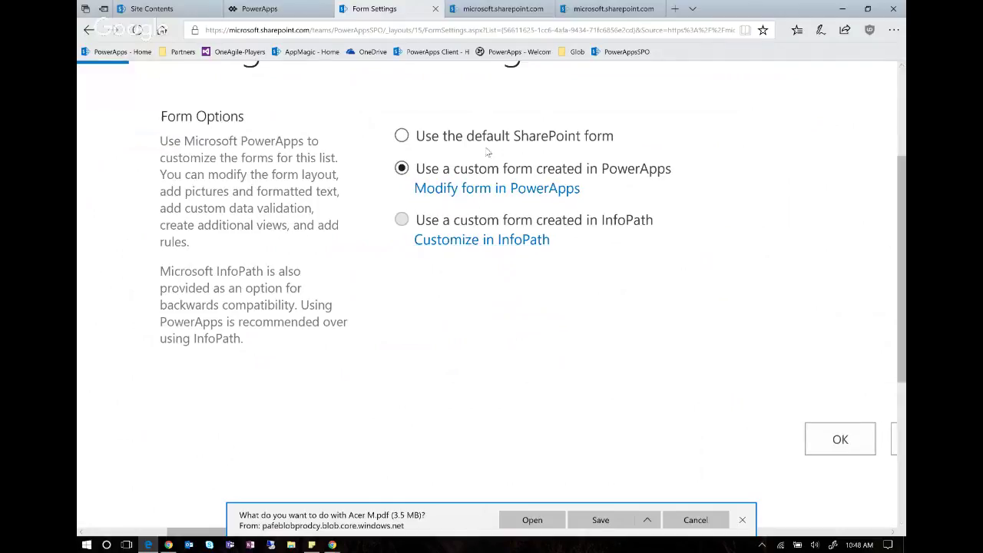
pyautogui.click(401, 136)
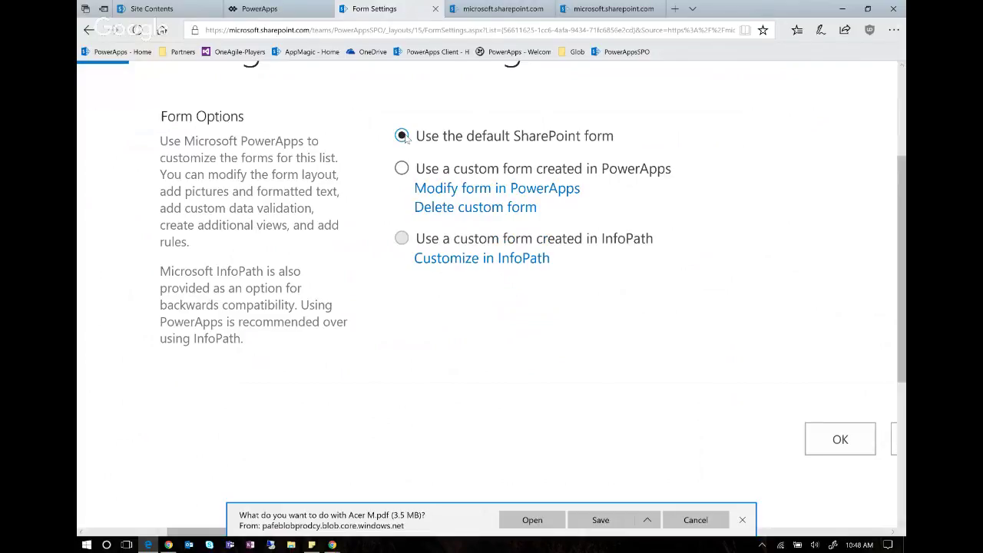
pyautogui.click(815, 448)
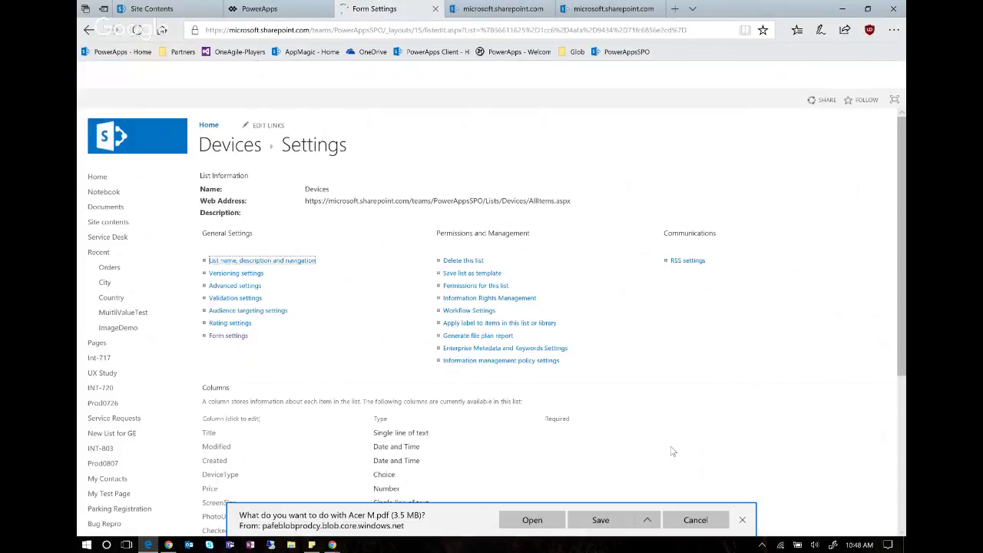
# Step: Return to the Devices list, view the Aspire U item in the default form, and switch back to PowerApps
pyautogui.click(238, 148)
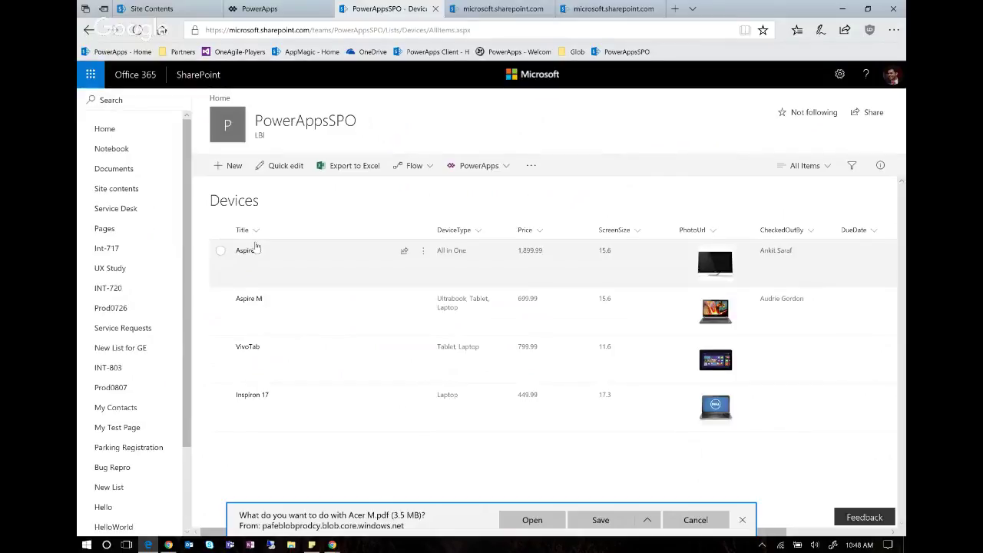
pyautogui.click(248, 251)
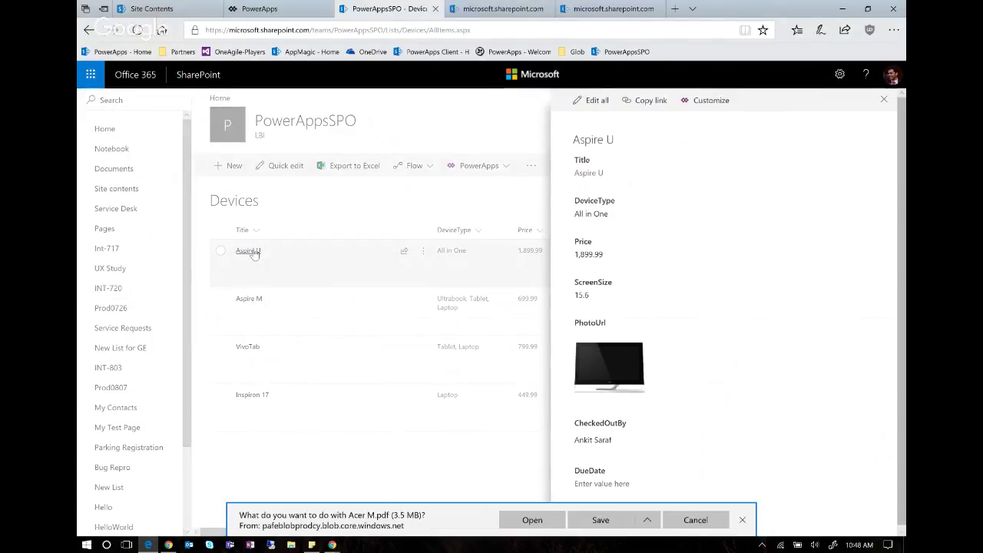
pyautogui.click(402, 468)
pyautogui.click(257, 9)
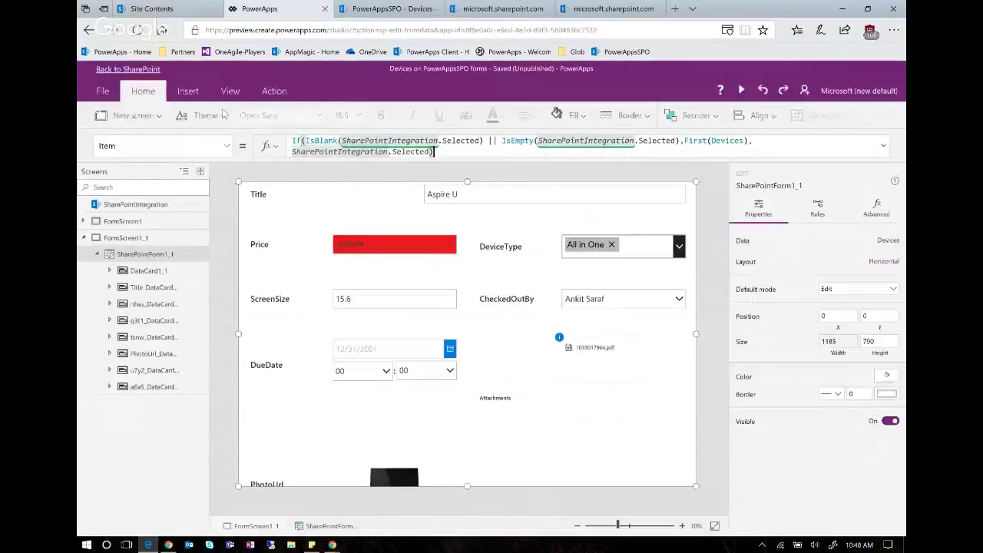
# Step: Rename the duplicated screen FormScreen1_1 as ViewScreen
pyautogui.click(158, 239)
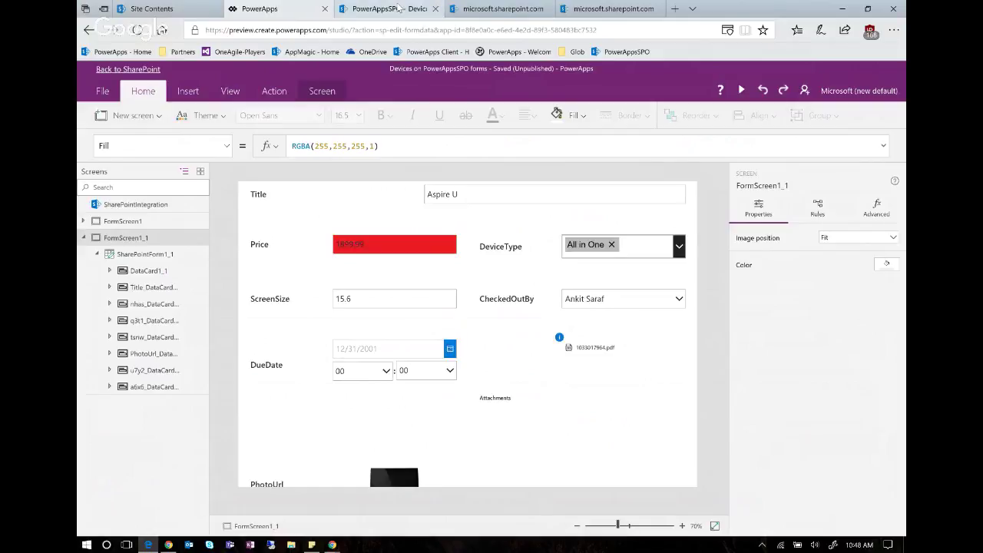
pyautogui.moveTo(399, 8)
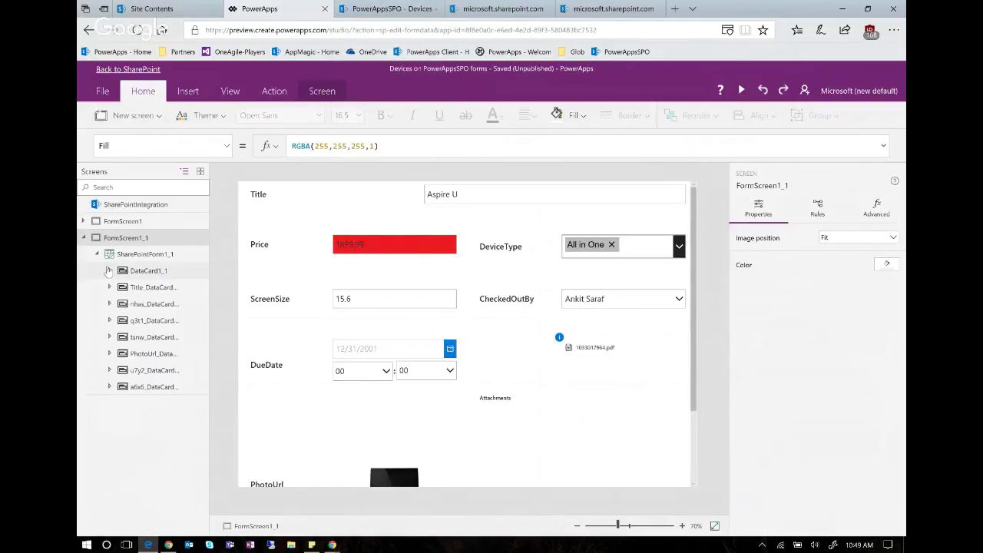
pyautogui.click(194, 238)
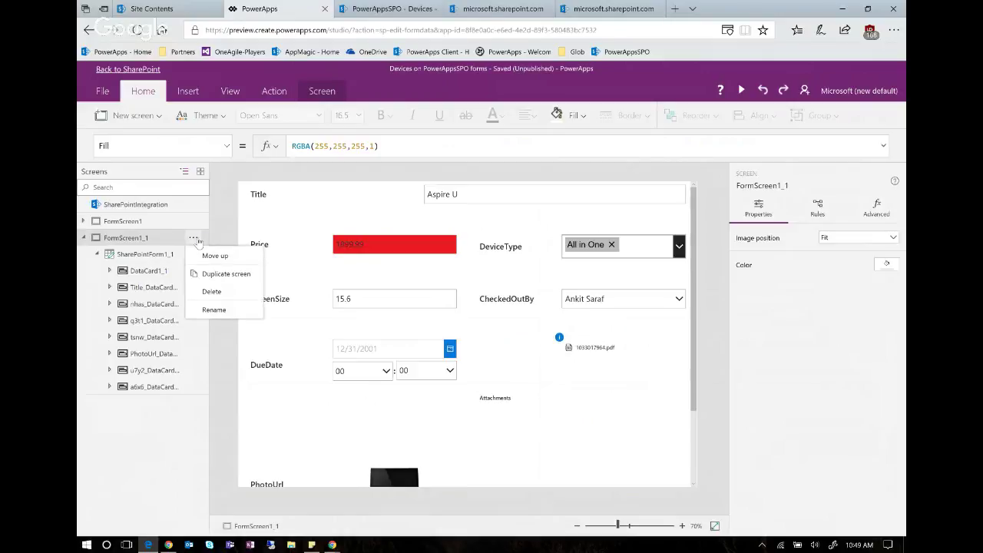
pyautogui.click(207, 310)
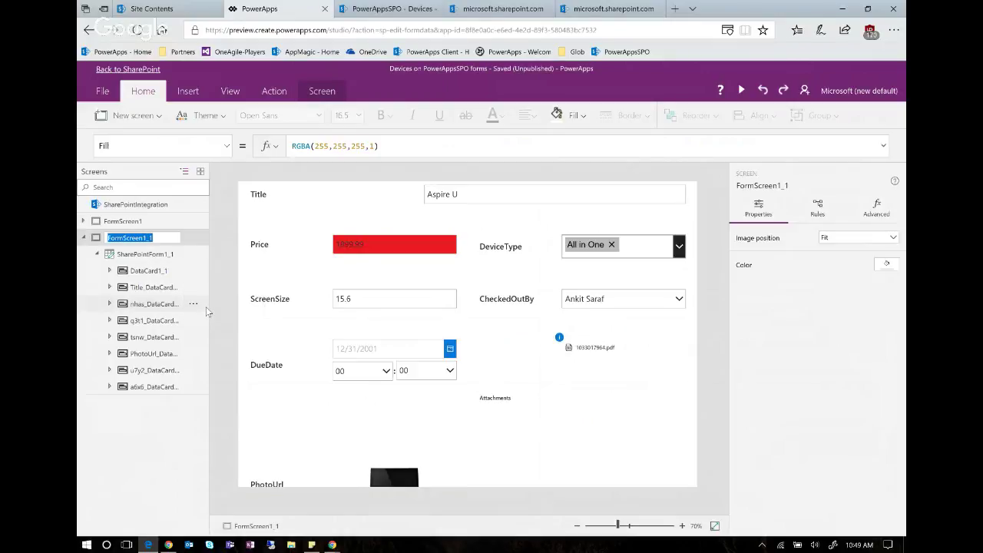
pyautogui.write('V')
pyautogui.press('Escape')
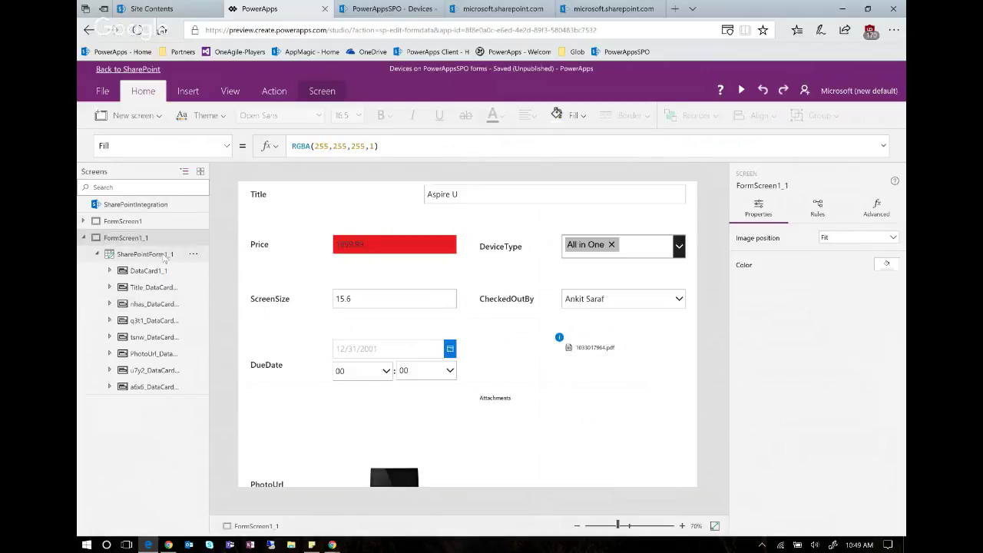
# Step: Rename the form on the duplicated screen as ViewForm
pyautogui.click(163, 258)
pyautogui.click(194, 254)
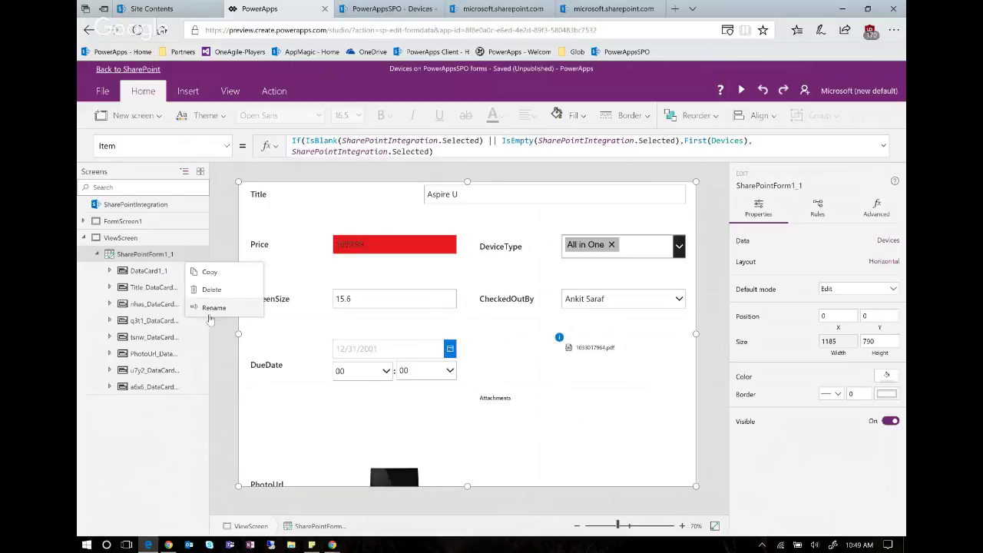
pyautogui.click(213, 308)
pyautogui.write('View')
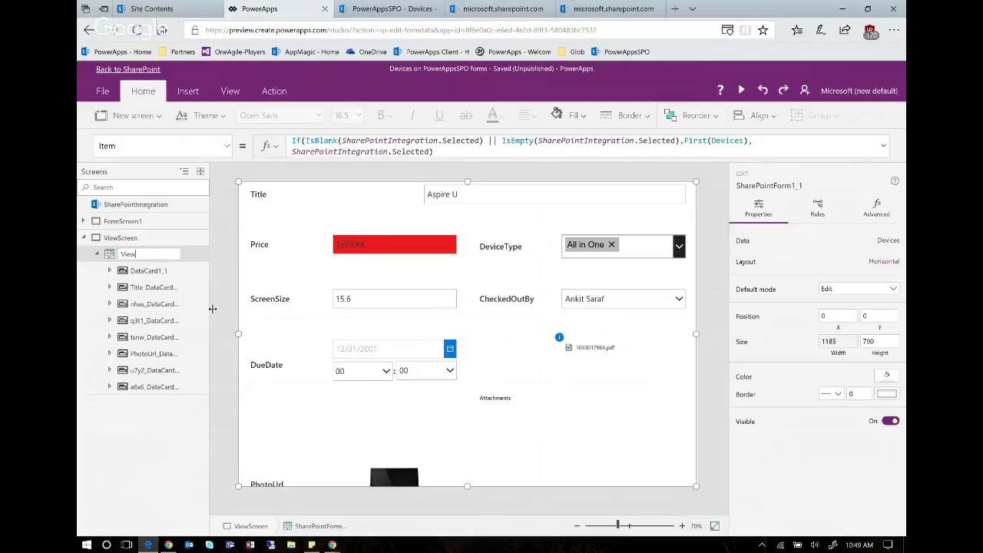
pyautogui.write('Form')
pyautogui.press('Escape')
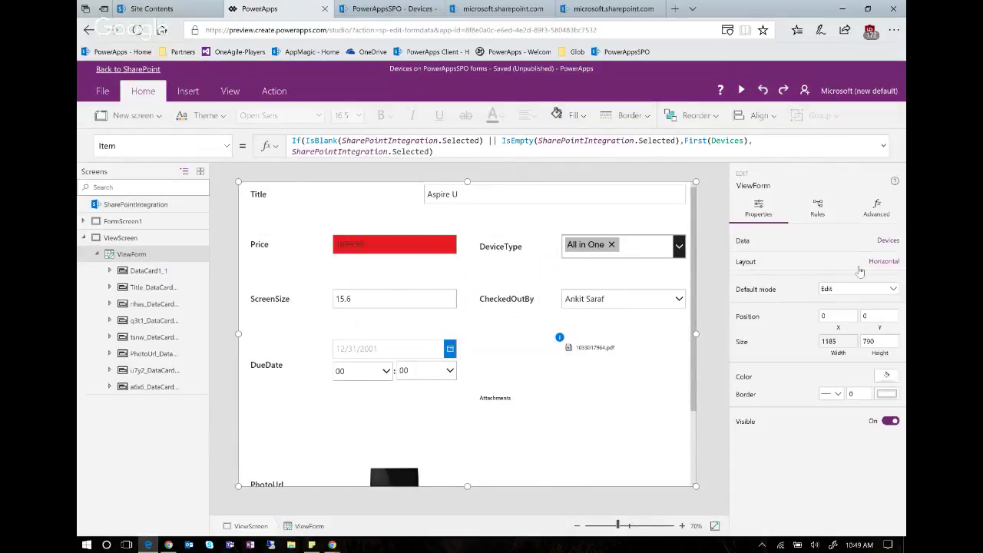
# Step: Set ViewForm's default mode to View and its layout to Vertical
pyautogui.click(887, 291)
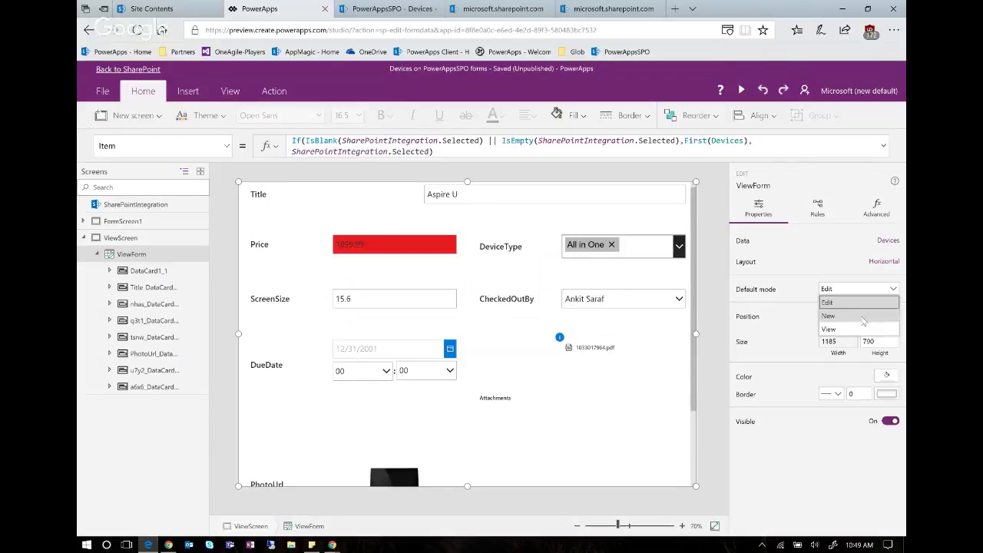
pyautogui.click(855, 328)
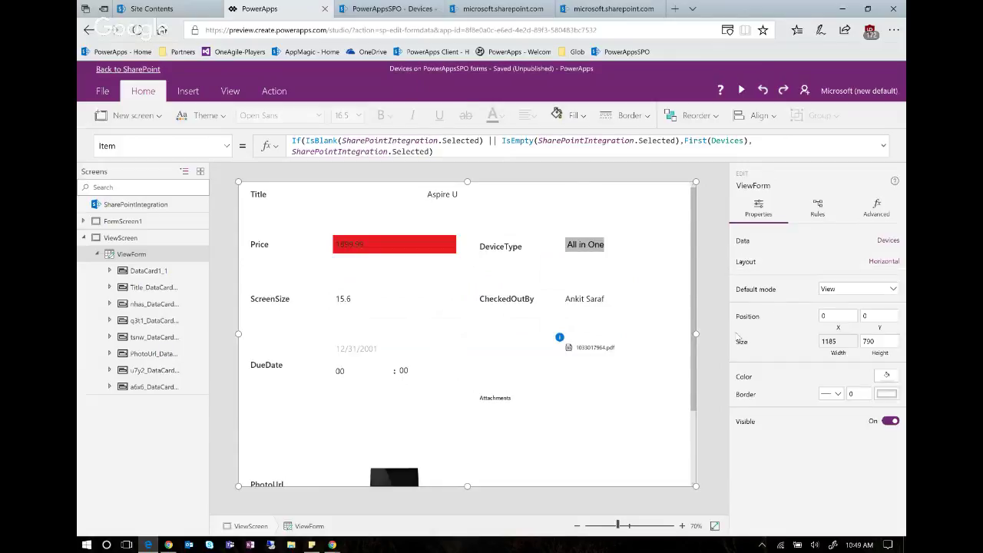
pyautogui.click(779, 263)
pyautogui.click(673, 329)
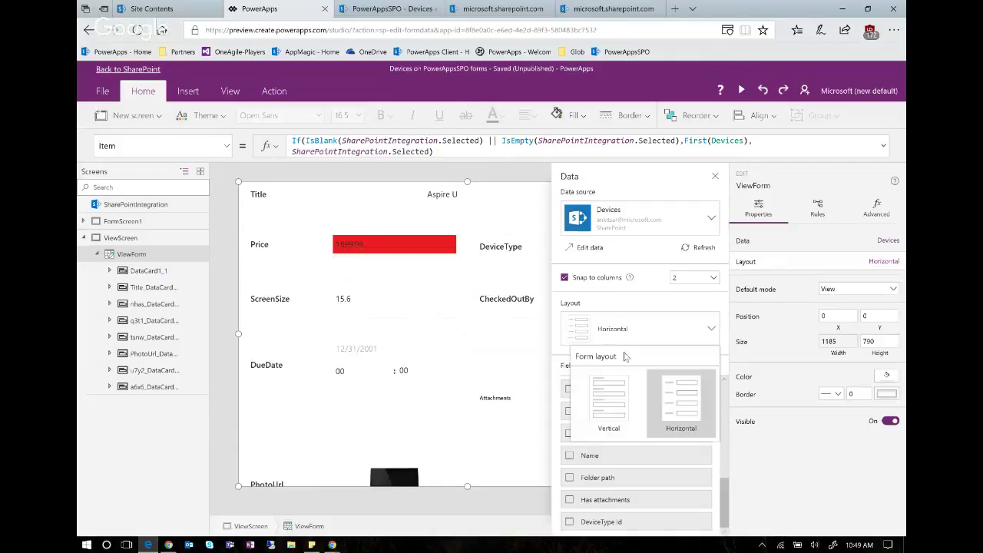
pyautogui.click(607, 392)
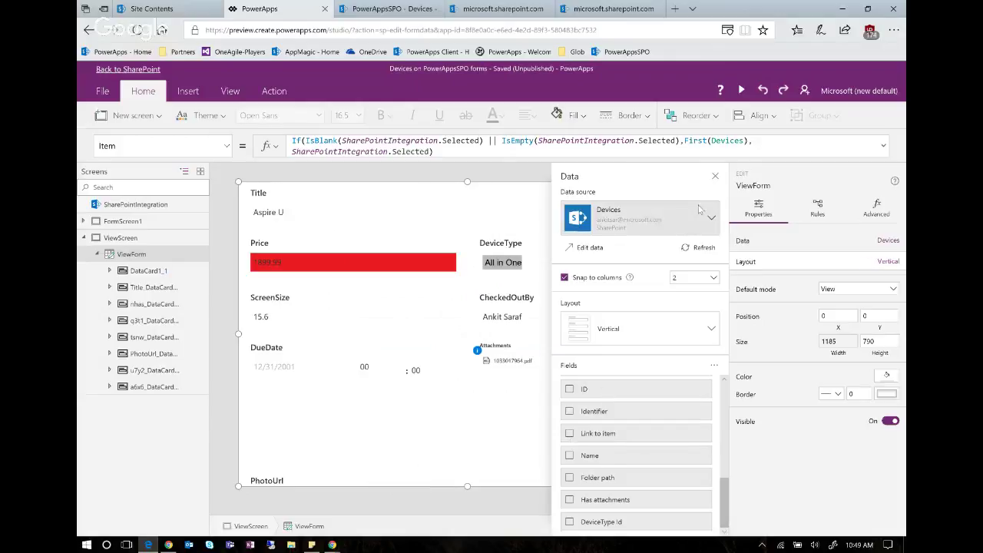
pyautogui.click(444, 414)
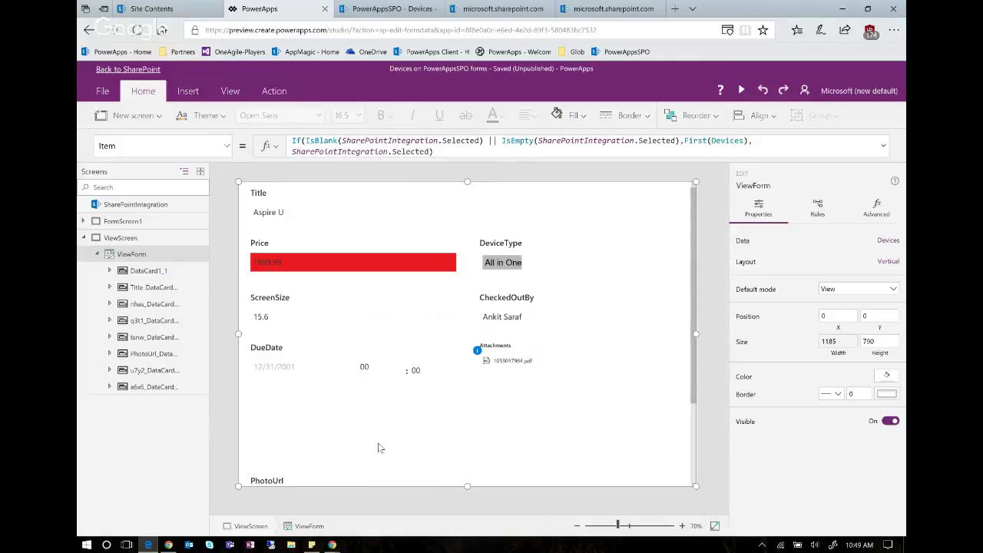
# Step: Move the PhotoUrl card up in ViewForm, directly below ScreenSize and ahead of the DueDate card
pyautogui.click(381, 448)
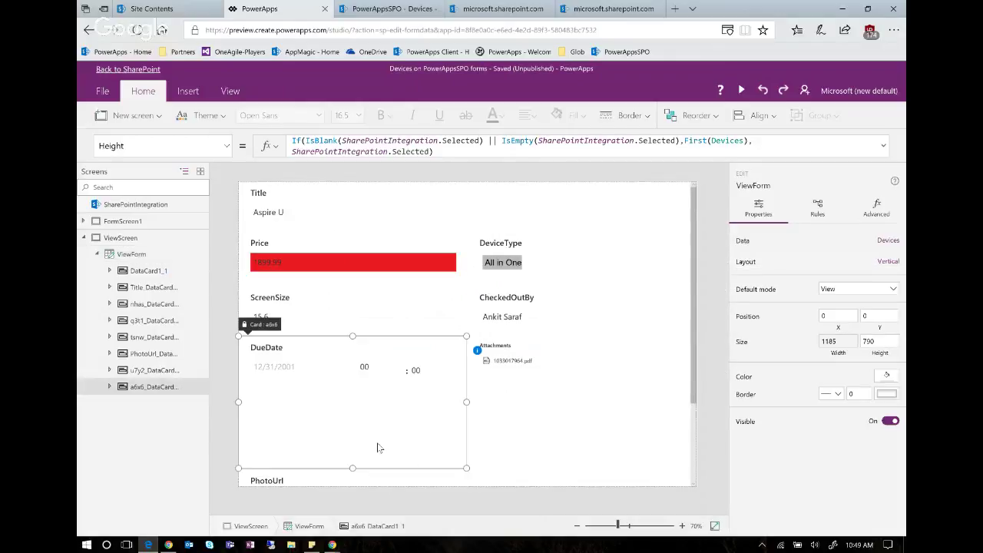
pyautogui.click(514, 449)
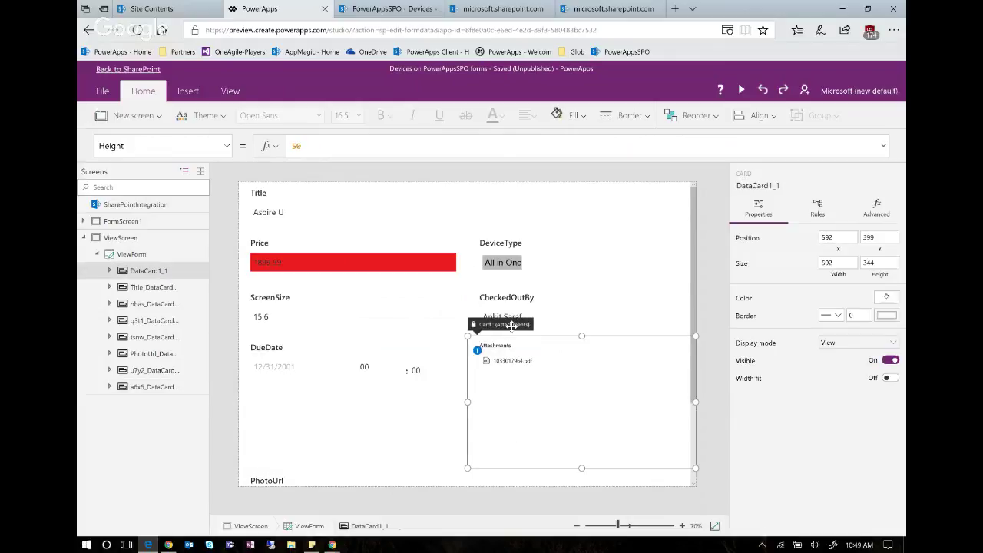
pyautogui.click(391, 418)
pyautogui.scroll(-3, 391, 419)
pyautogui.click(376, 450)
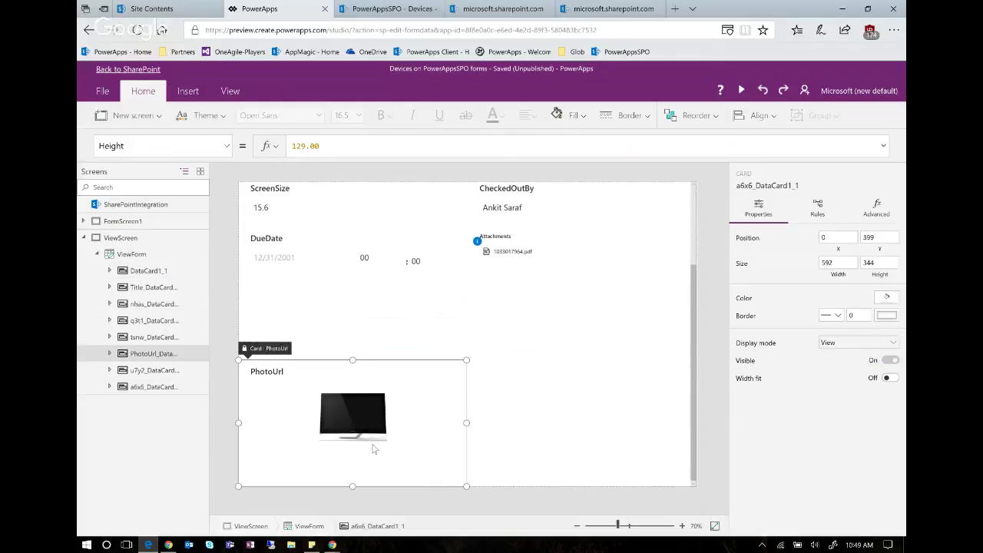
pyautogui.moveTo(283, 351); pyautogui.dragTo(301, 288)
pyautogui.scroll(3, 385, 428)
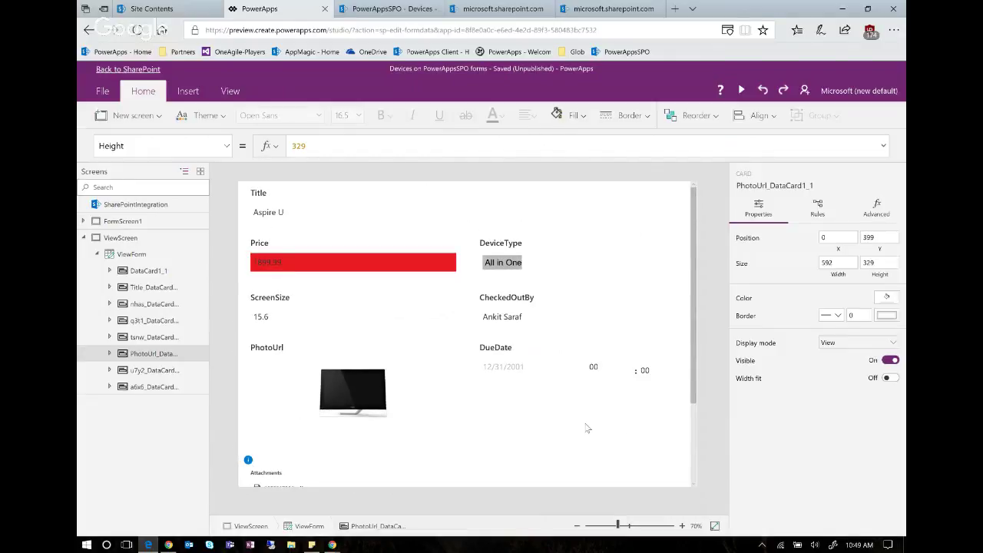
# Step: Move the DueDate card directly below the Title card, ahead of the Price card
pyautogui.click(538, 392)
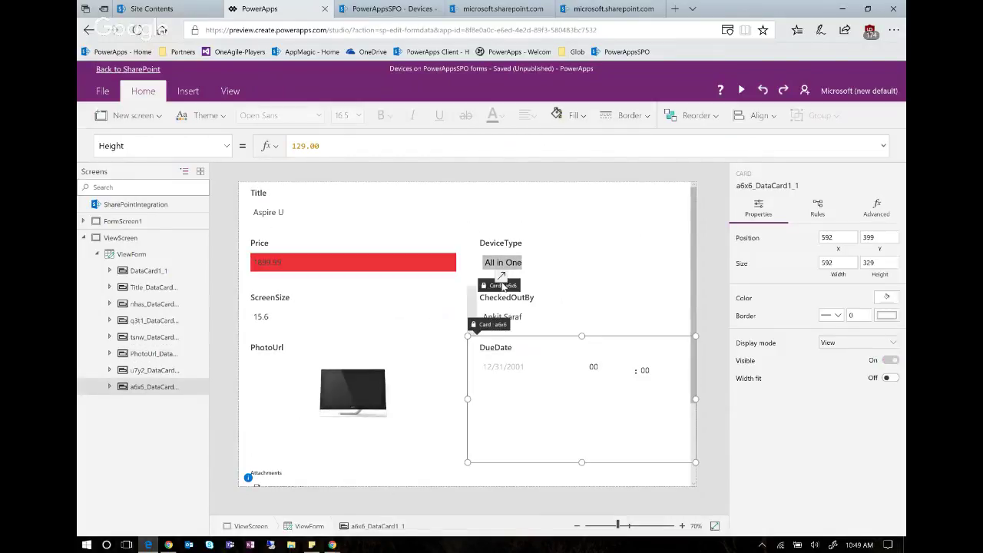
pyautogui.moveTo(513, 207); pyautogui.dragTo(441, 220)
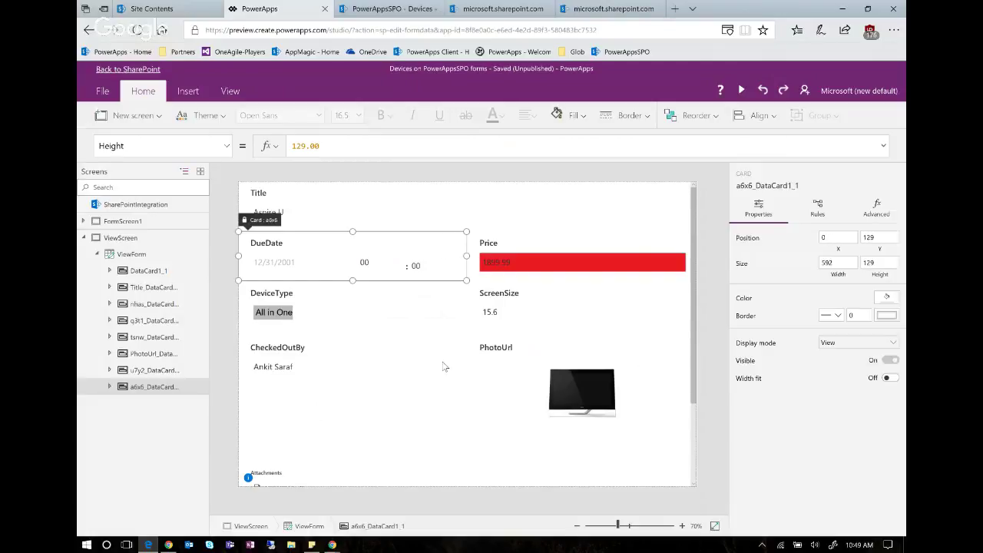
pyautogui.click(430, 407)
# Step: Try to narrow the Title card from its right edge, and undo the resize
pyautogui.click(408, 227)
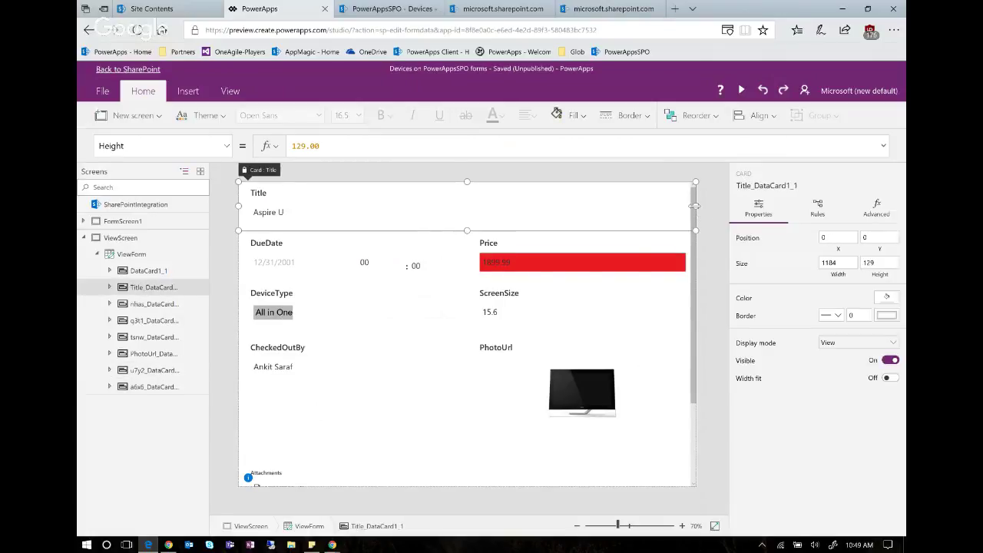
pyautogui.moveTo(696, 206); pyautogui.dragTo(463, 209)
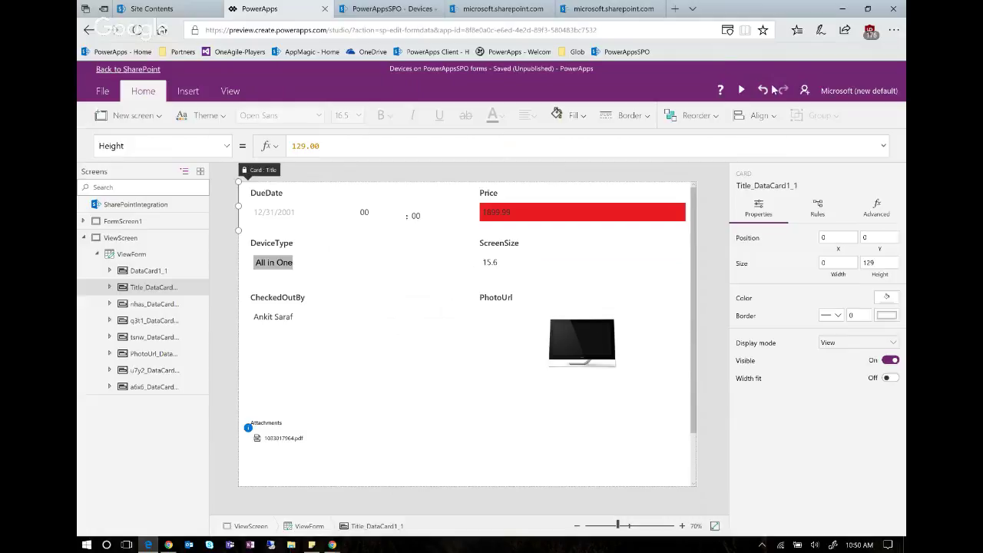
pyautogui.click(762, 90)
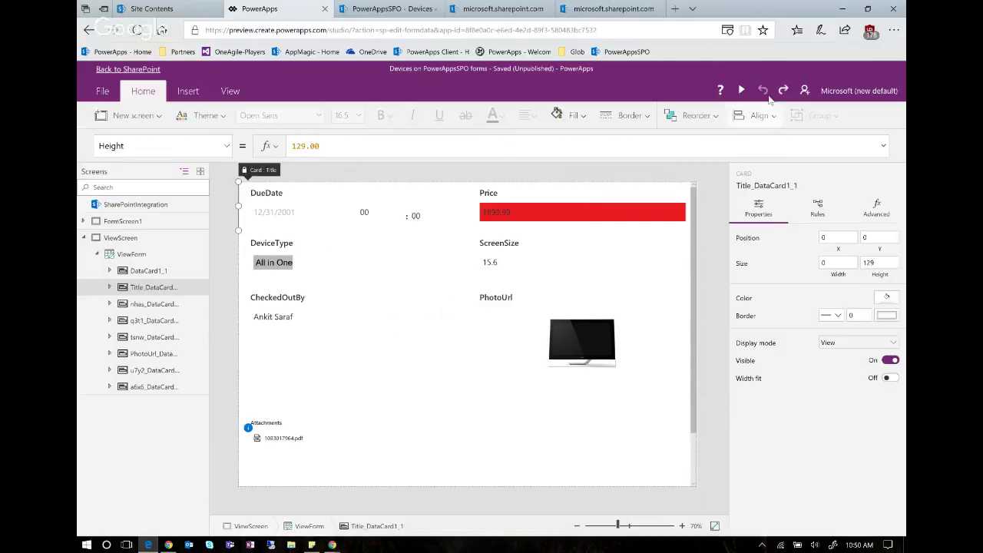
pyautogui.click(398, 268)
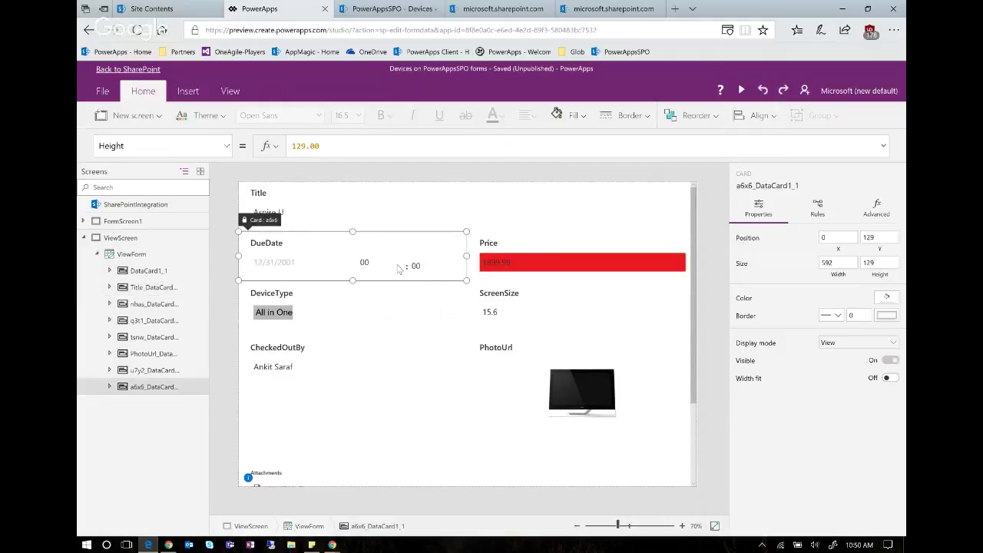
pyautogui.click(418, 200)
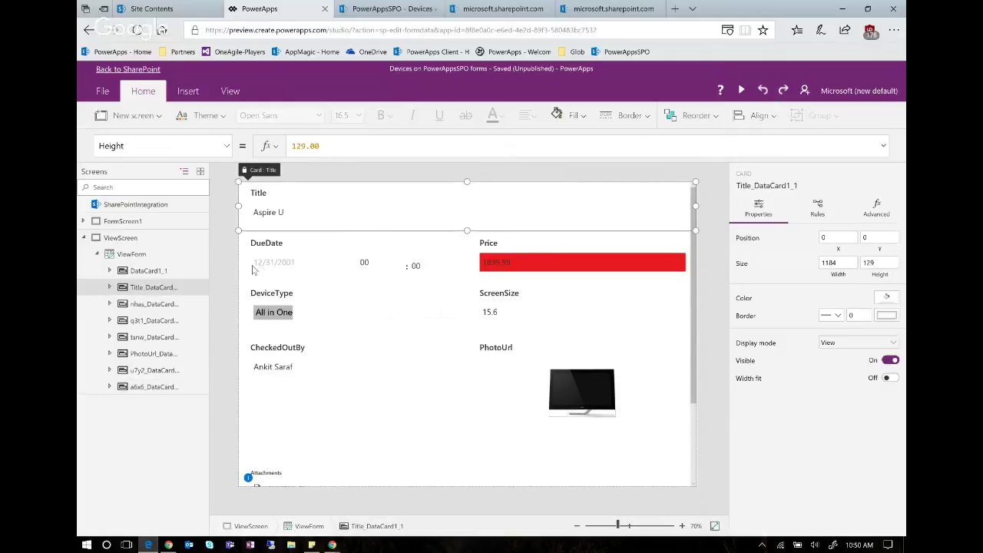
pyautogui.scroll(-3, 347, 373)
pyautogui.scroll(3, 246, 333)
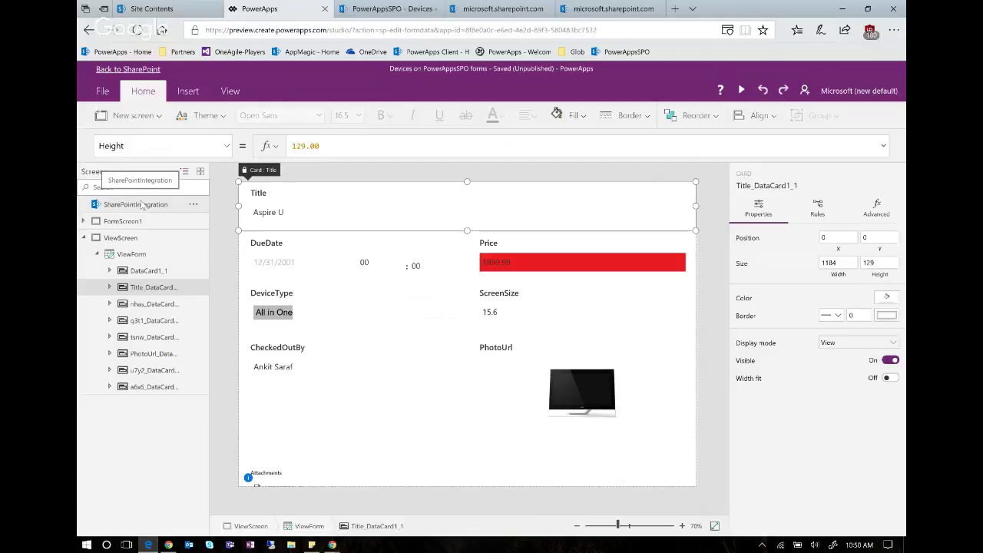
# Step: Examine the OnNew formula in SharePointIntegration's advanced properties and relate it to the Devices list's New command
pyautogui.click(142, 204)
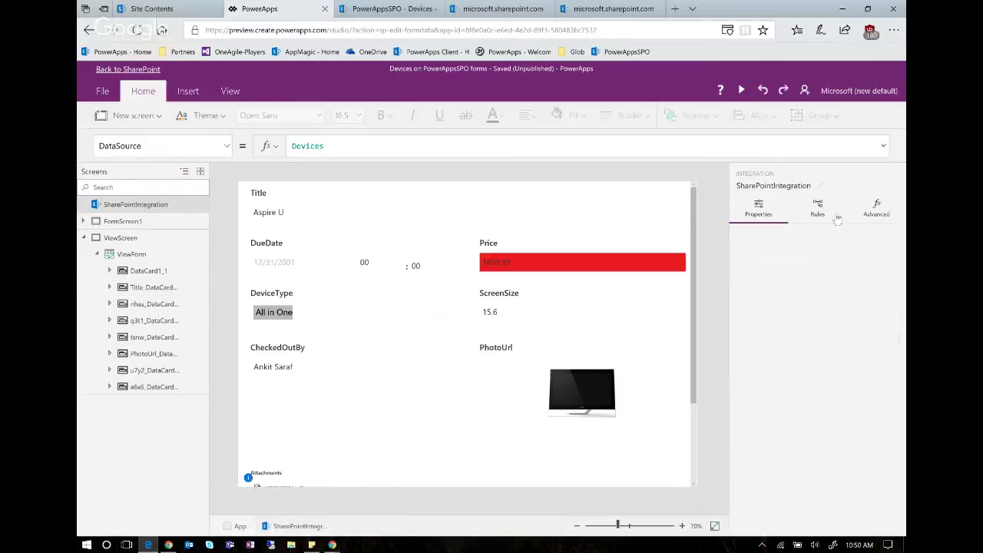
pyautogui.click(868, 222)
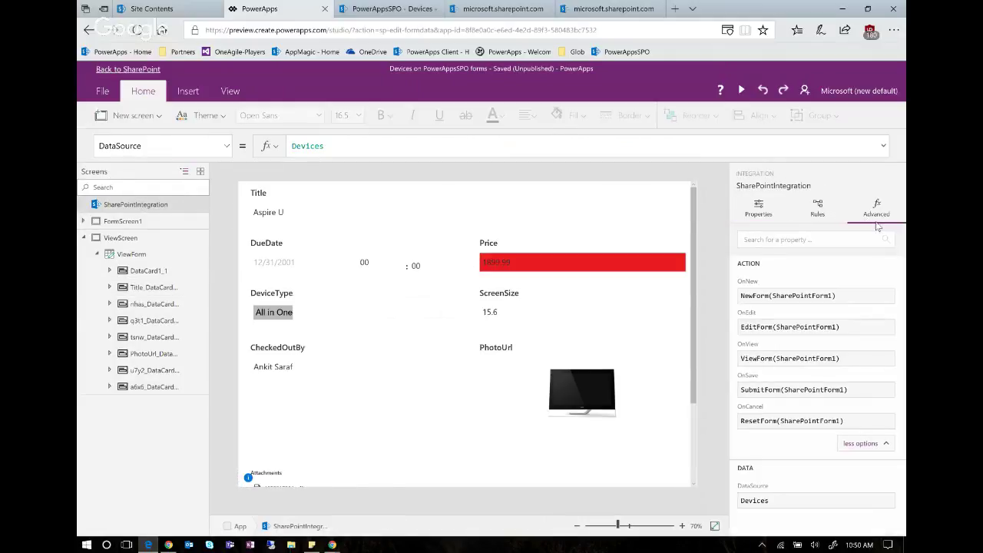
pyautogui.click(848, 300)
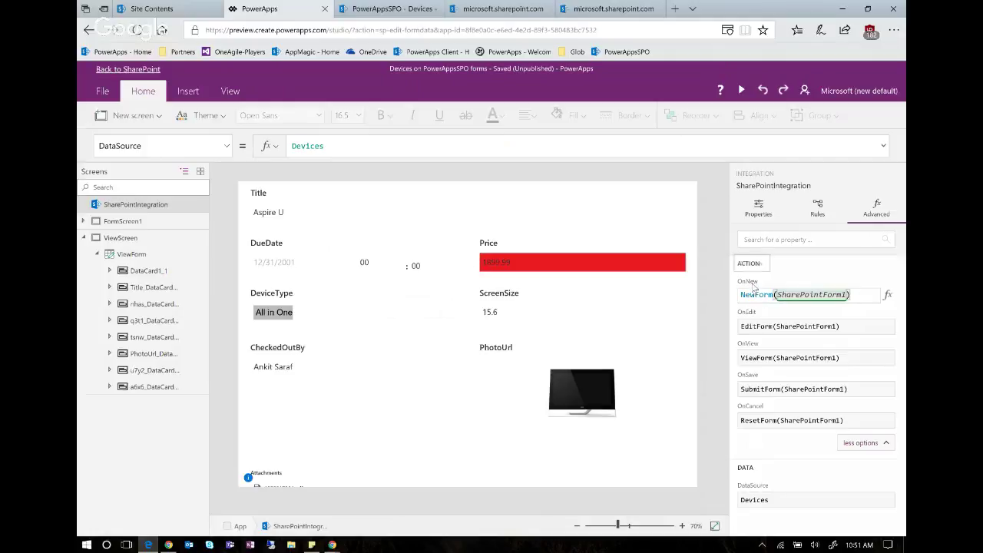
pyautogui.click(368, 8)
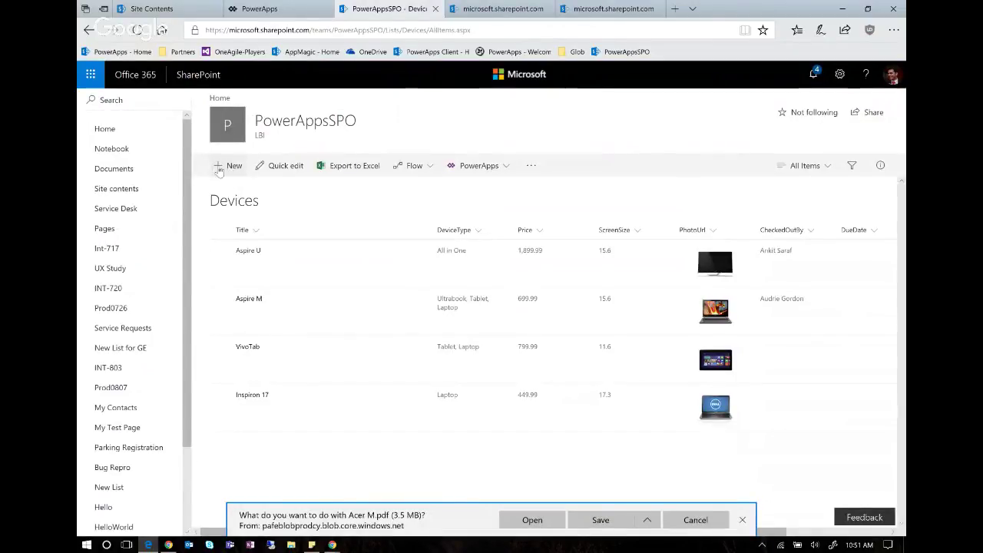
pyautogui.click(261, 9)
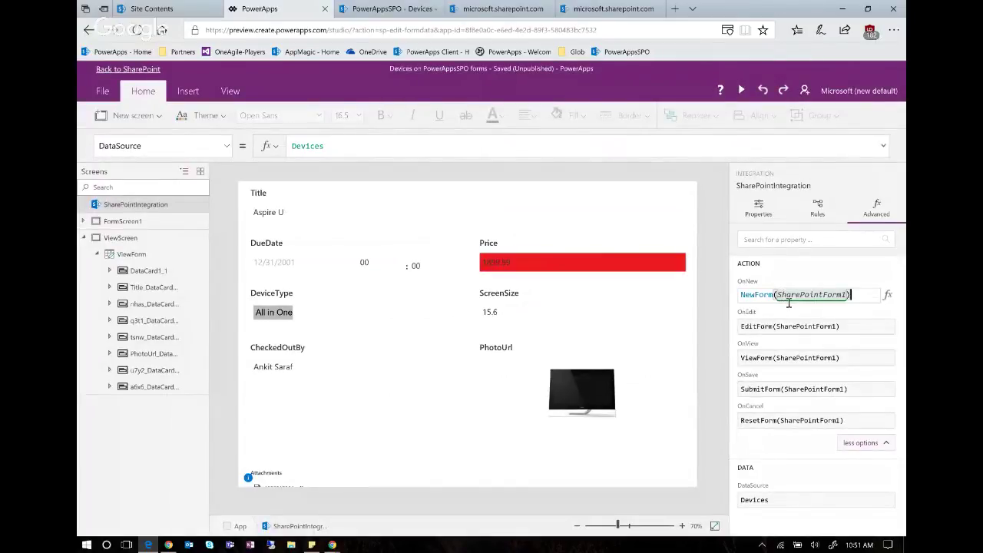
# Step: Open the Aspire U item in the Devices list for viewing and for editing, comparing each with SharePointIntegration's OnView and OnEdit formulas
pyautogui.click(388, 8)
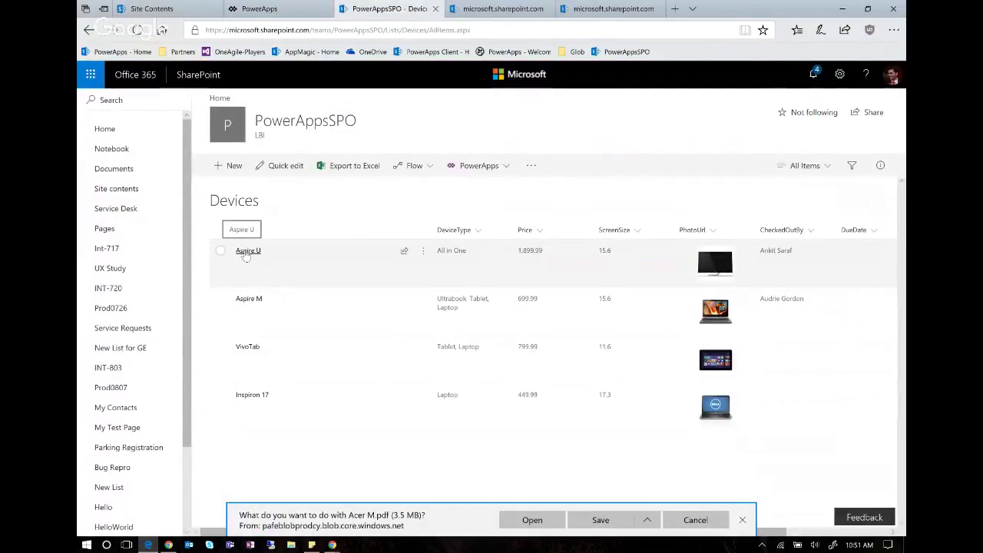
pyautogui.click(247, 252)
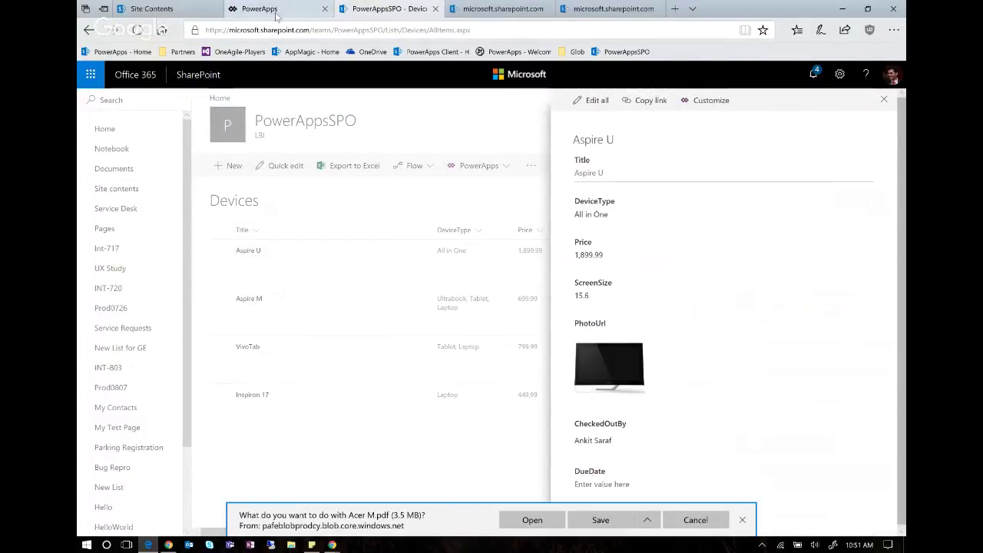
pyautogui.click(275, 14)
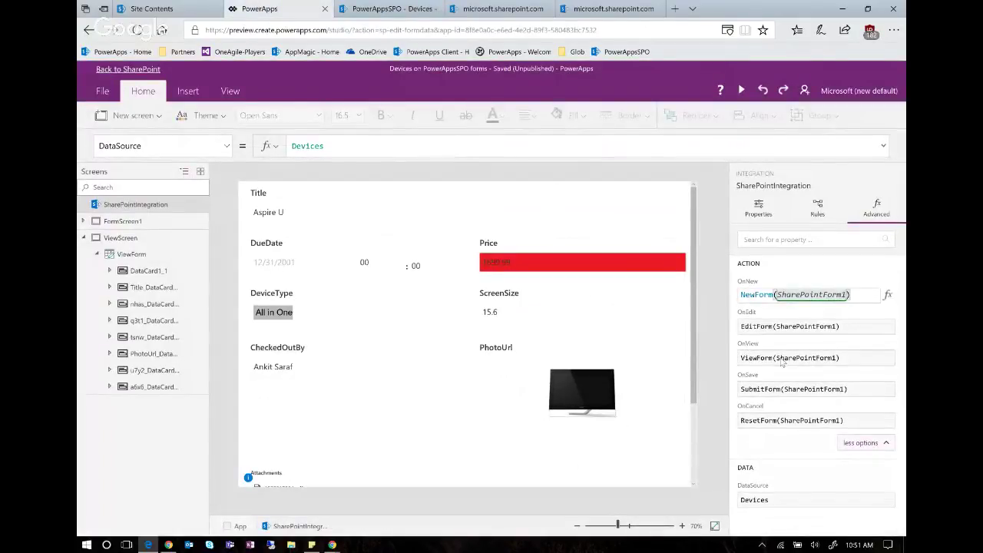
pyautogui.click(388, 9)
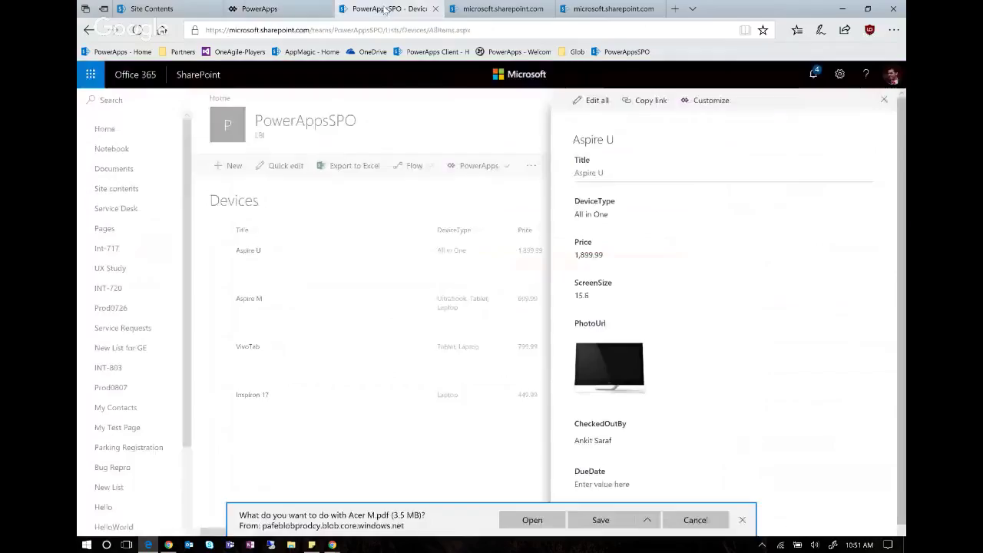
pyautogui.click(591, 100)
pyautogui.hotkey('ctrl', 'shift', 'Tab')
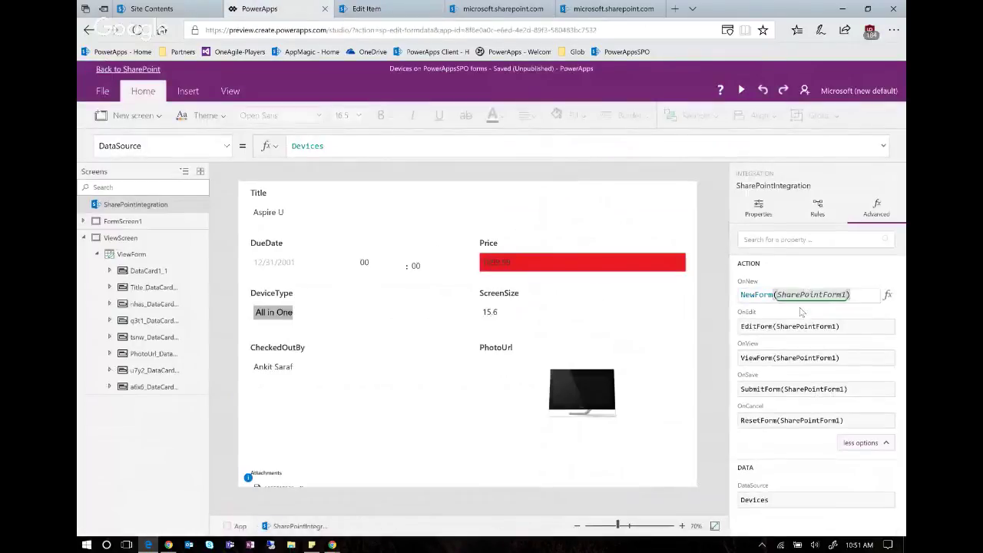
# Step: Compare the Save and Cancel commands on the Aspire U edit form with SharePointIntegration's OnSave and OnCancel formulas
pyautogui.hotkey('ctrl', 'Tab')
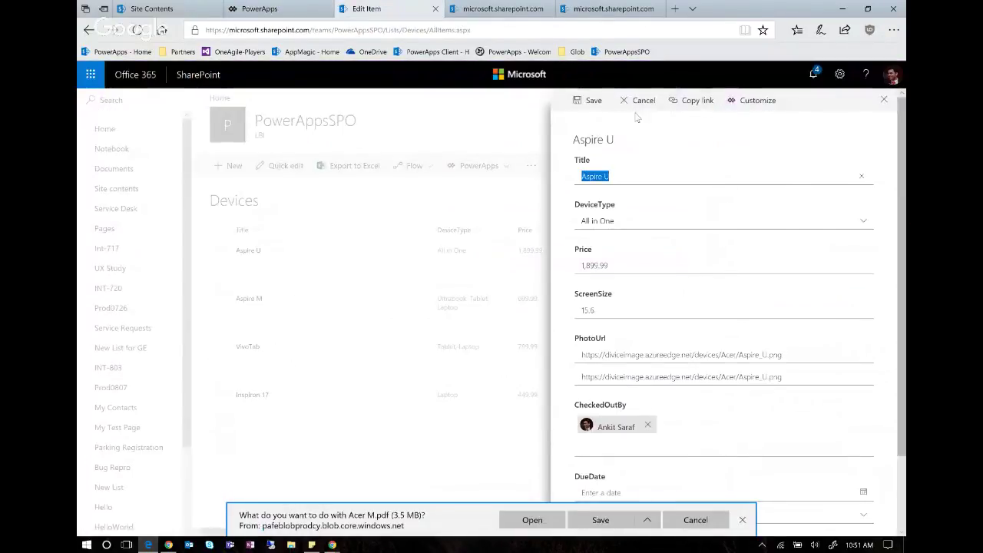
pyautogui.hotkey('ctrl', 'shift', 'Tab')
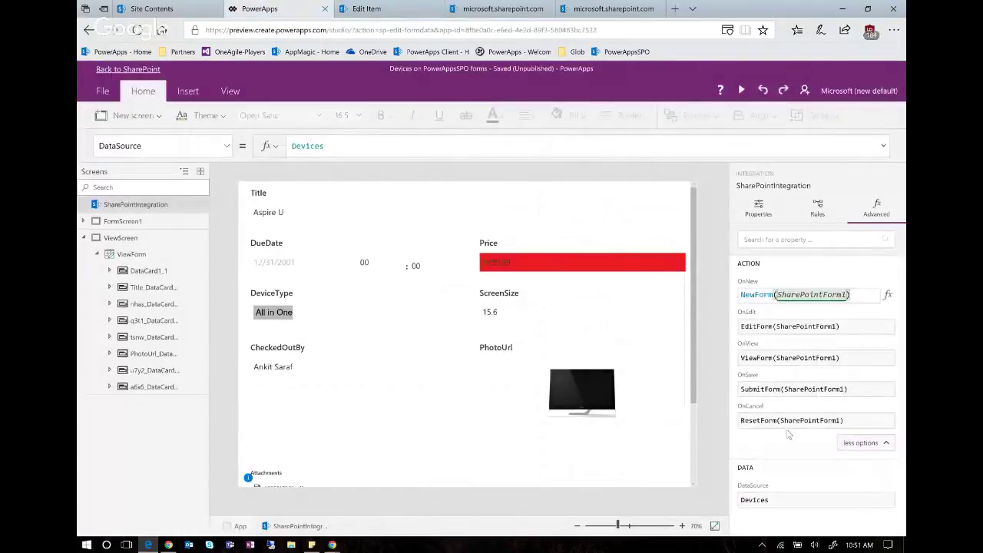
pyautogui.hotkey('ctrl', 'Tab')
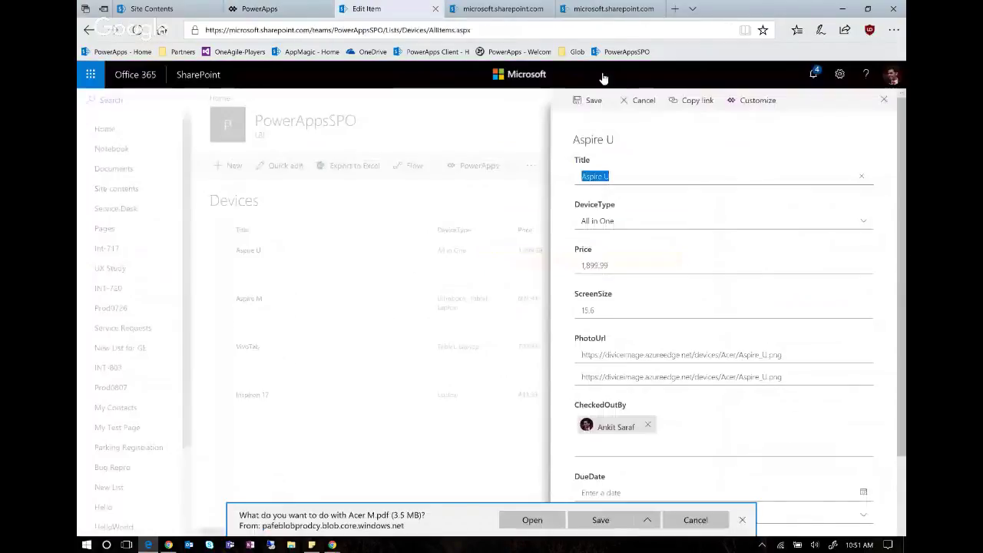
pyautogui.click(259, 8)
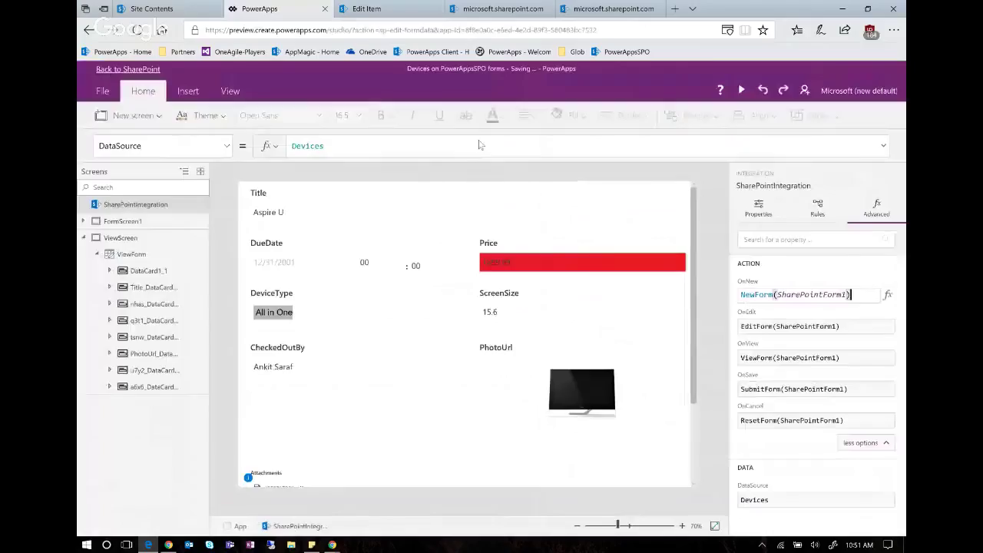
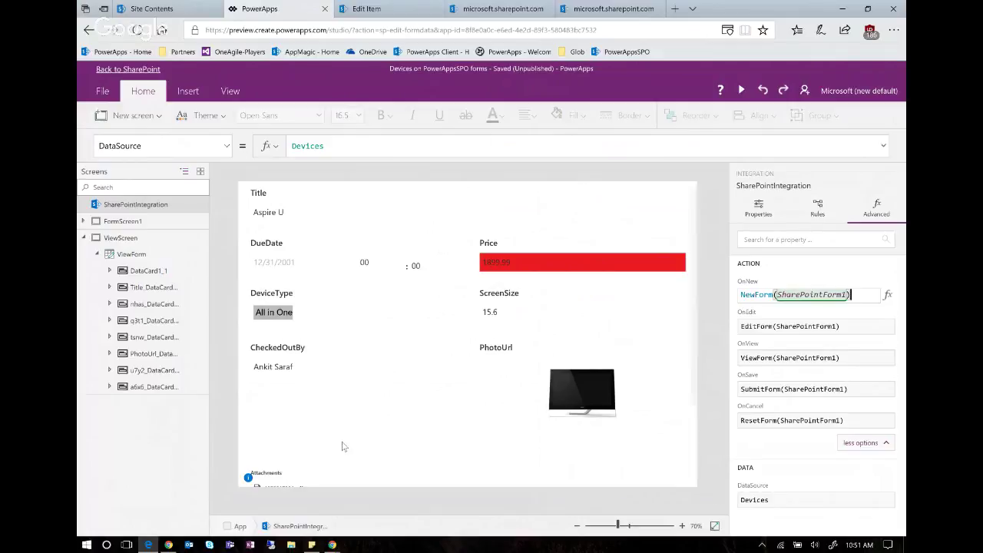
# Step: Examine SharePointForm1's OnSuccess formula on FormScreen1, focusing on its RequestHide() call
pyautogui.click(83, 221)
pyautogui.click(146, 238)
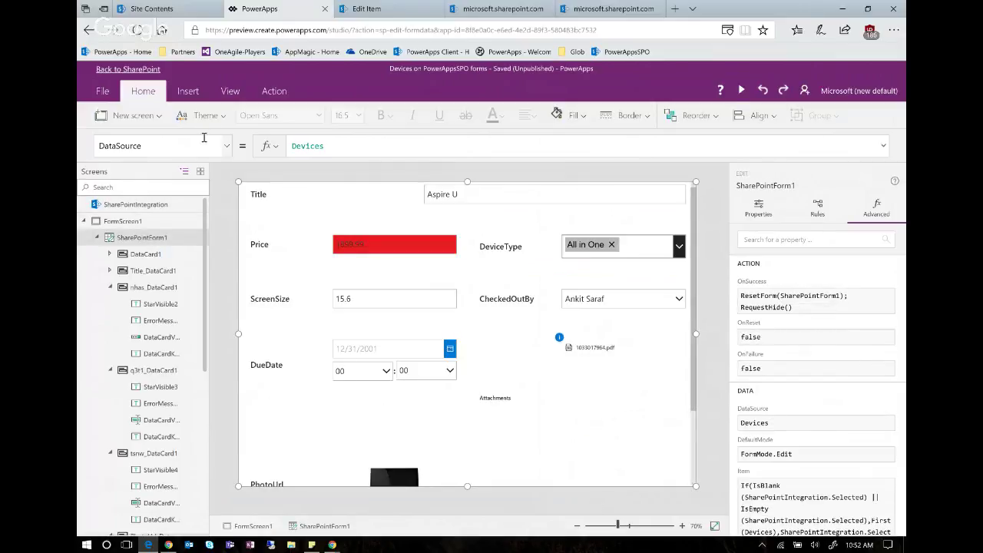
pyautogui.click(226, 152)
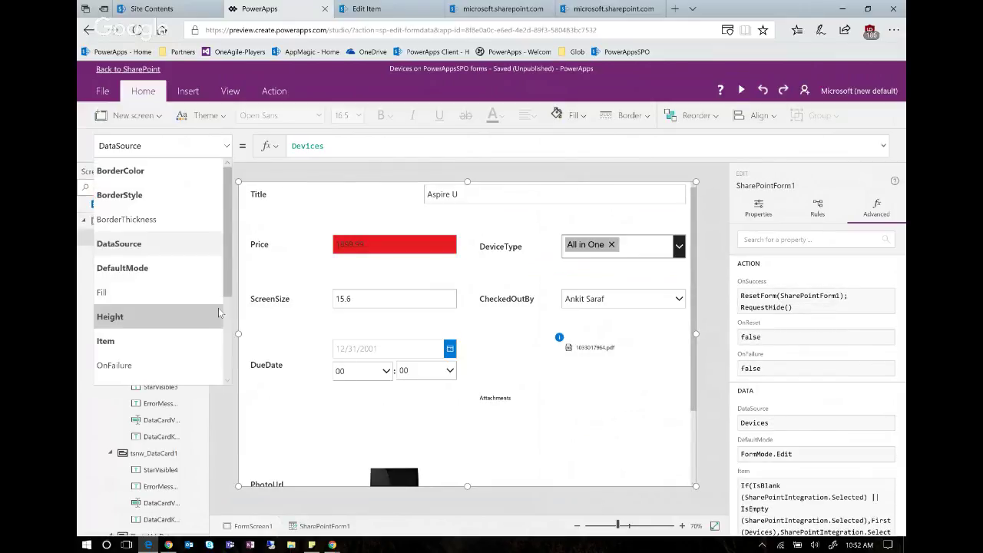
pyautogui.scroll(-2, 224, 314)
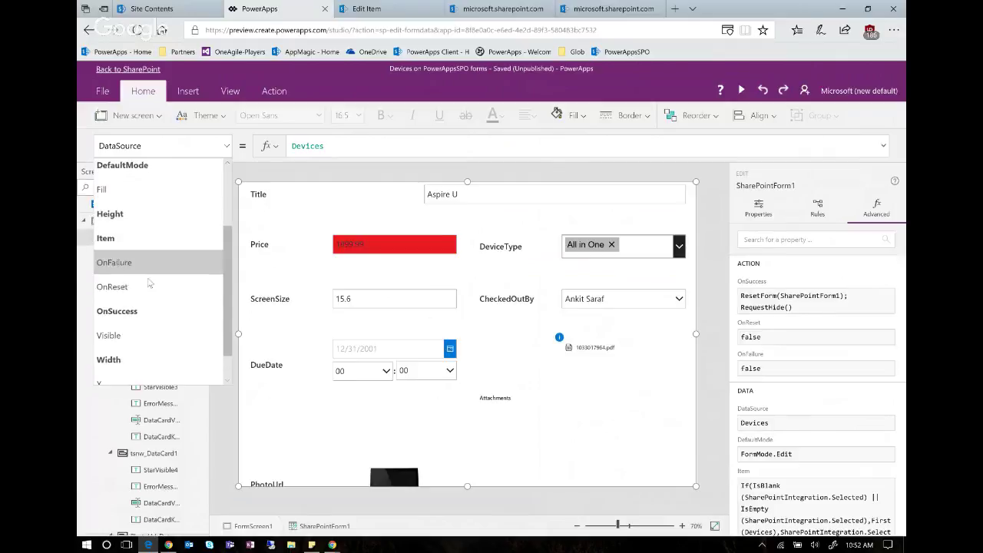
pyautogui.click(144, 315)
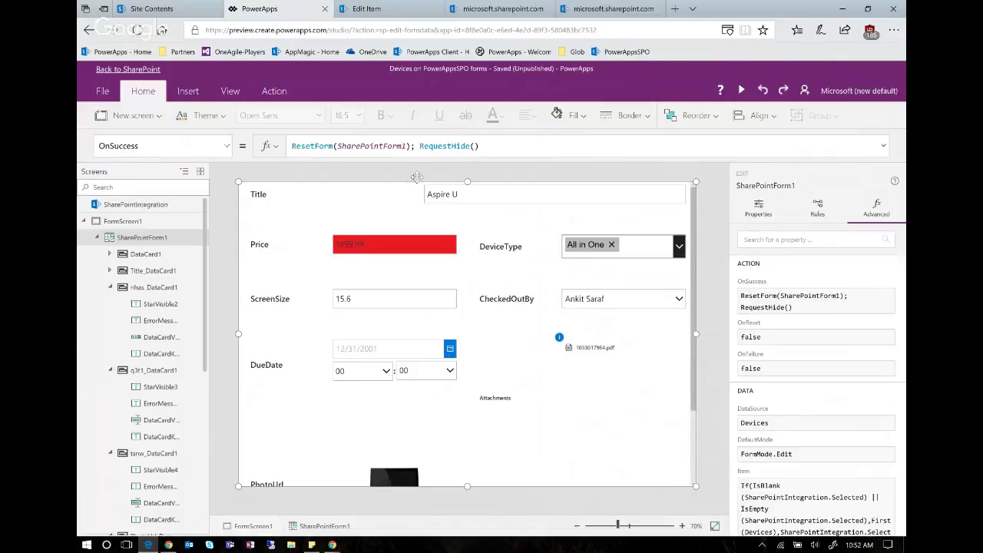
pyautogui.click(485, 146)
pyautogui.moveTo(450, 146); pyautogui.dragTo(413, 148)
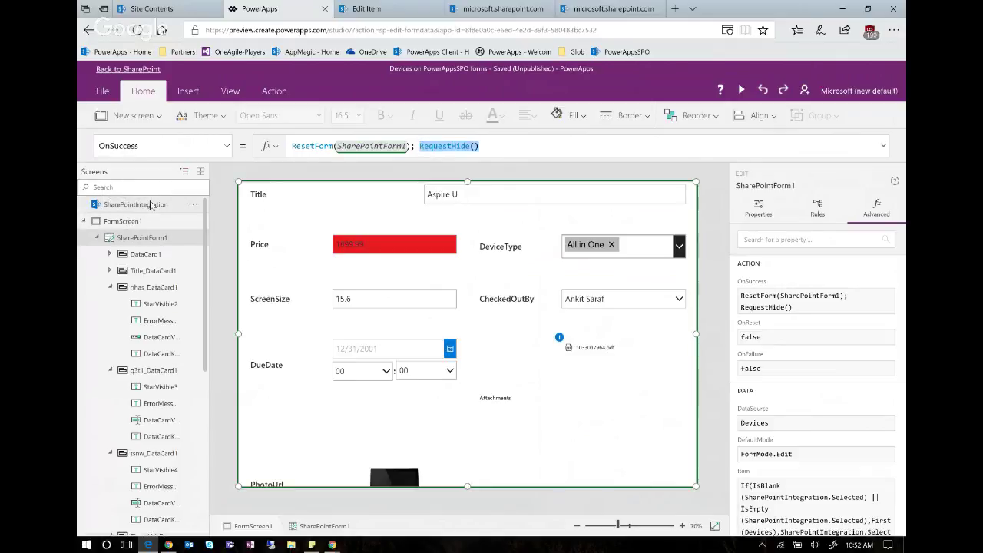
# Step: Extend SharePointIntegration's OnNew formula after NewForm(SharePointForm1) with ;Navigate(FormScreen1,ScreenTransition.None)
pyautogui.click(153, 205)
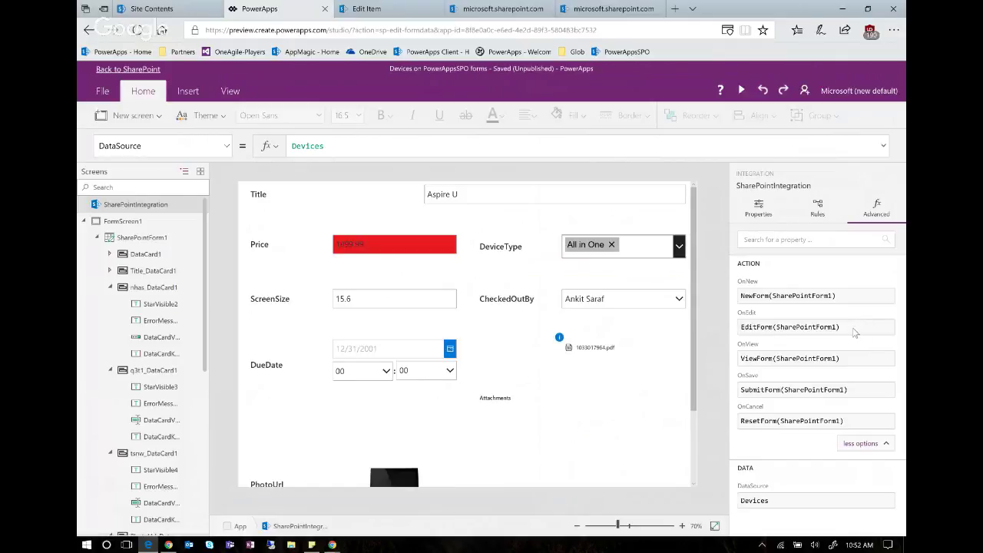
pyautogui.click(743, 296)
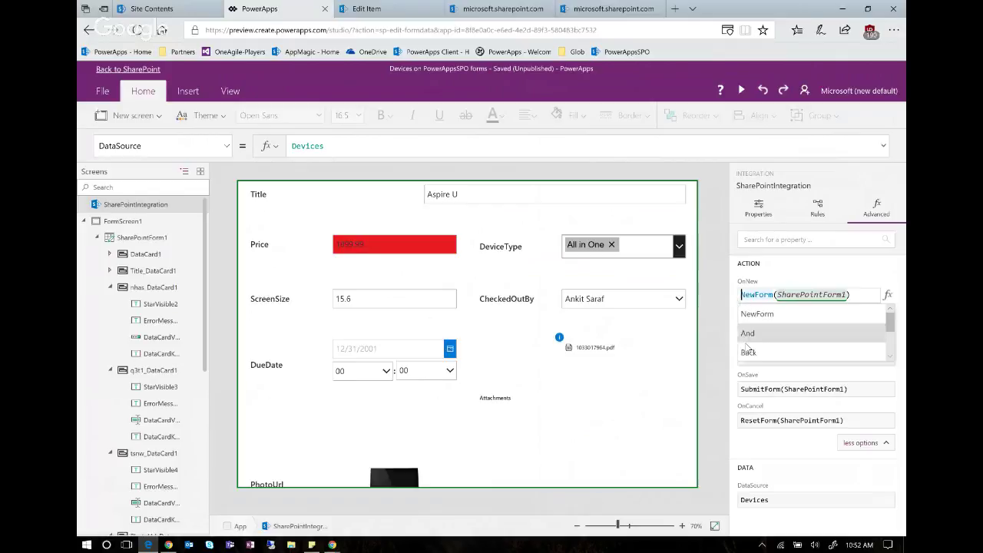
pyautogui.press('End')
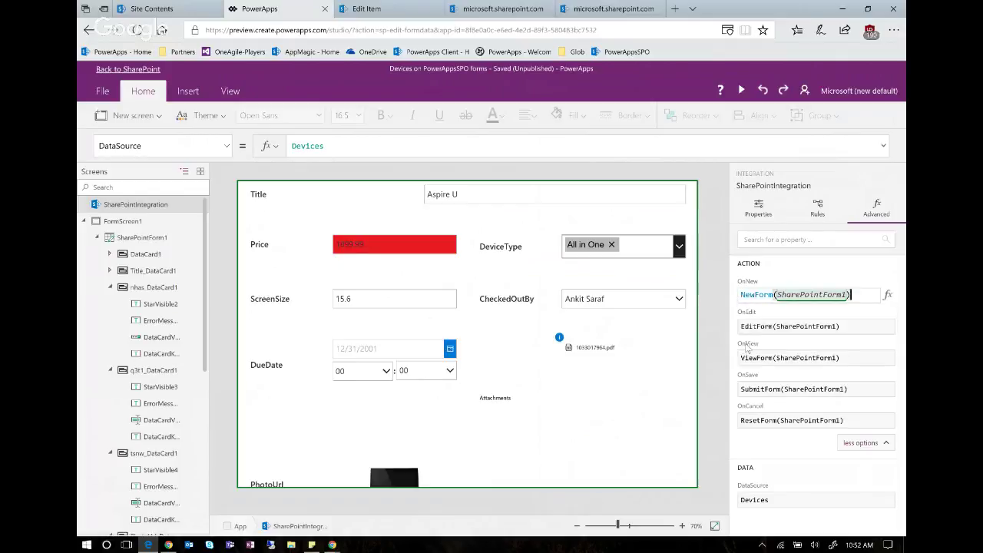
pyautogui.write(';')
pyautogui.hotkey('shift', 'Return')
pyautogui.write('Naviga')
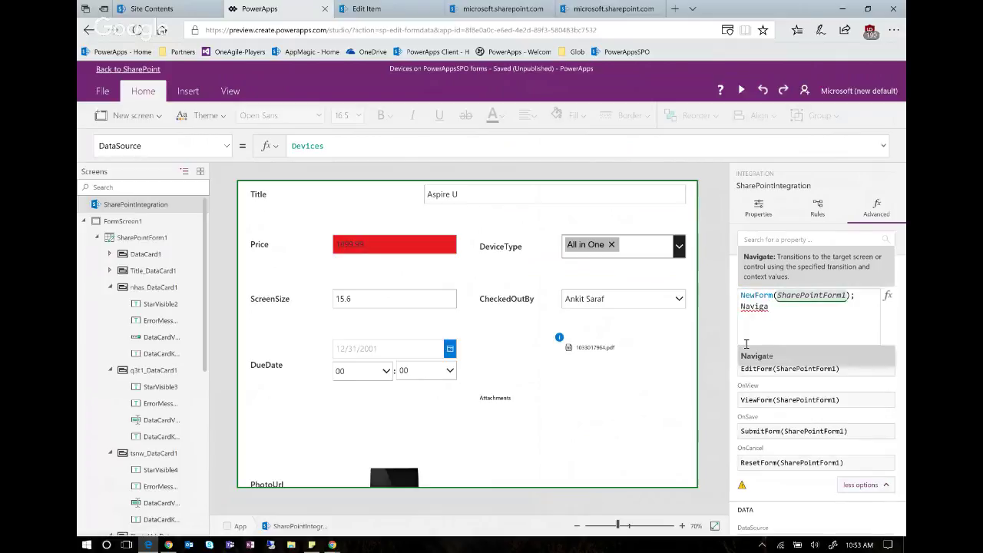
pyautogui.write('te(FormScreen1')
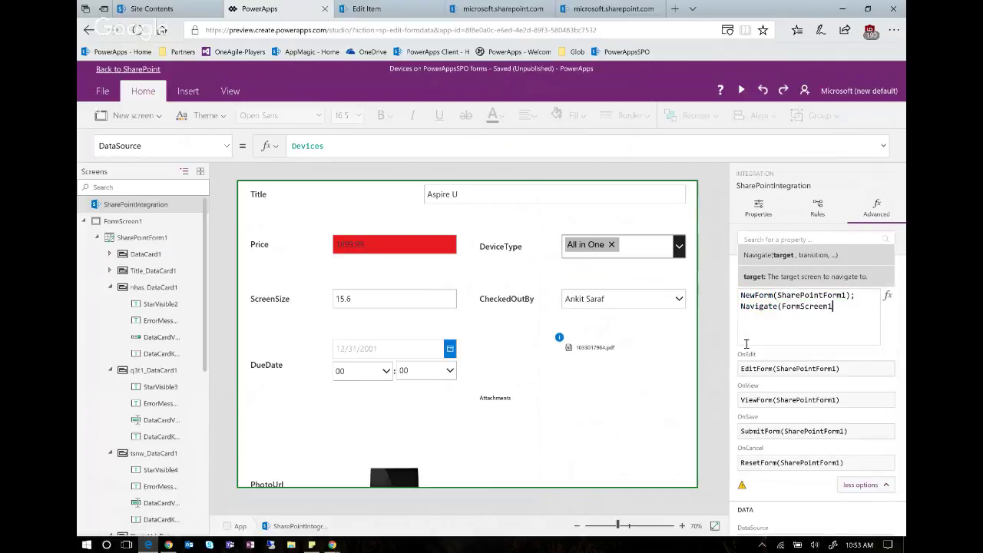
pyautogui.write(',')
pyautogui.press('Down')
pyautogui.press('Down')
pyautogui.press('Down')
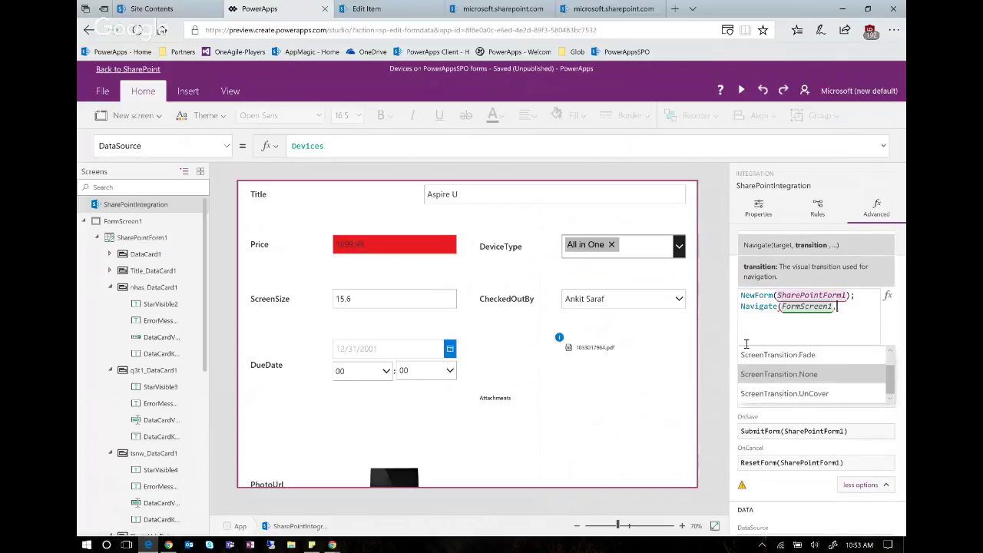
pyautogui.press('Return')
pyautogui.write(')')
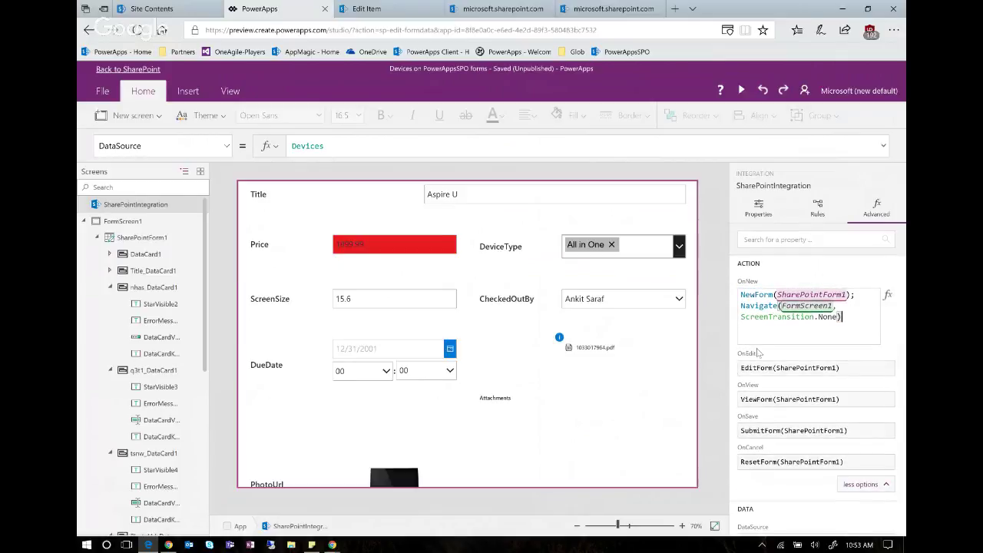
pyautogui.click(851, 378)
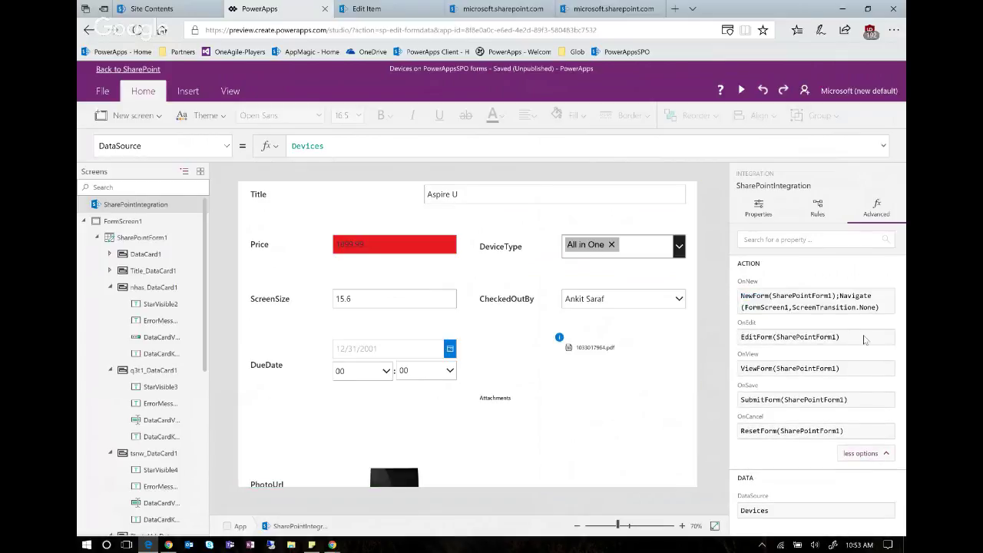
# Step: Extend SharePointIntegration's OnEdit formula after EditForm(SharePointForm1) with ;Navigate(FormScreen1,ScreenTransition.None)
pyautogui.click(864, 336)
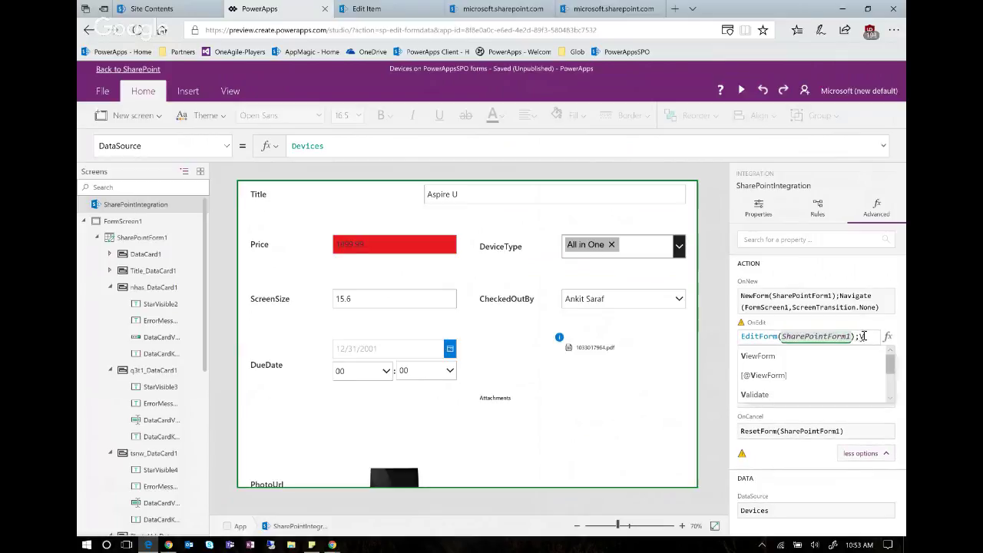
pyautogui.press('BackSpace')
pyautogui.write('N')
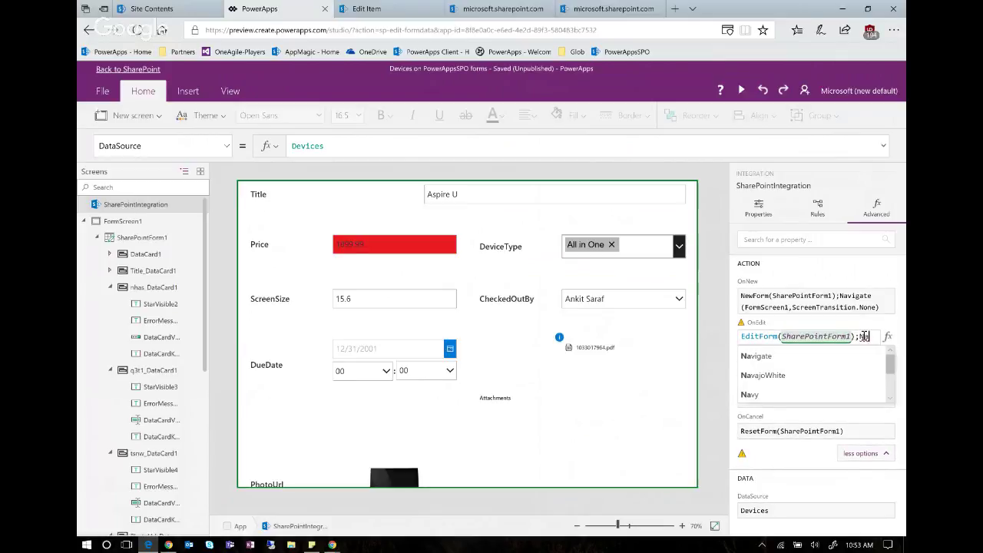
pyautogui.press('Tab')
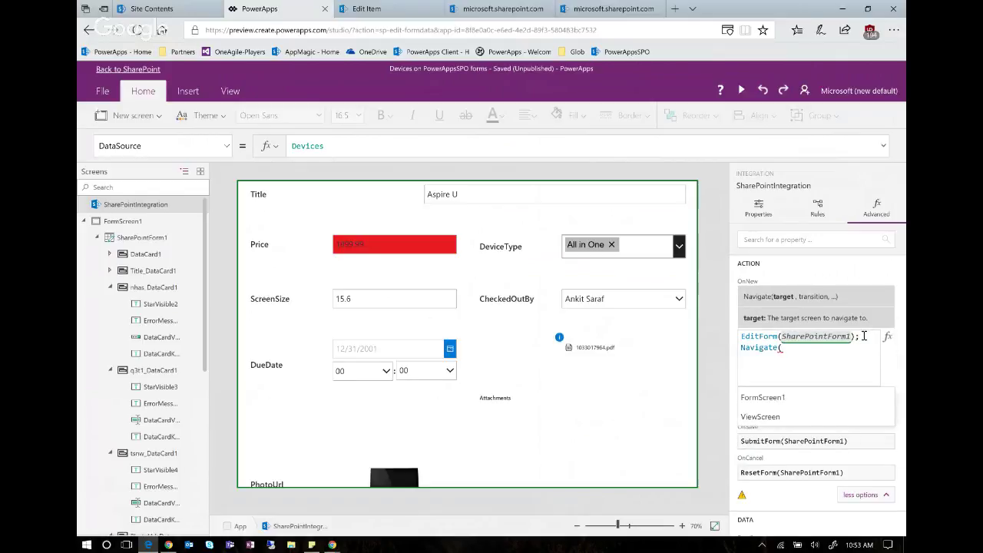
pyautogui.write('For')
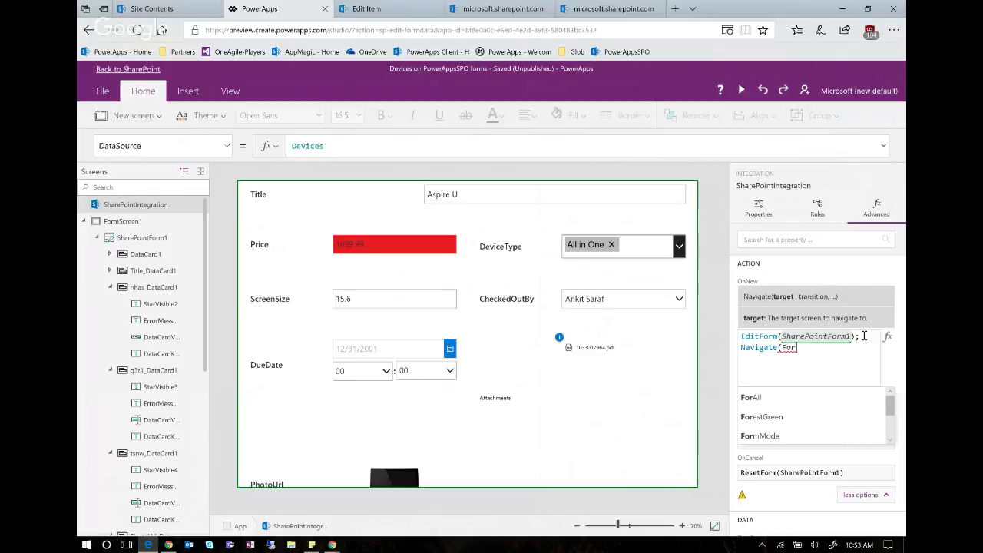
pyautogui.write('Mo')
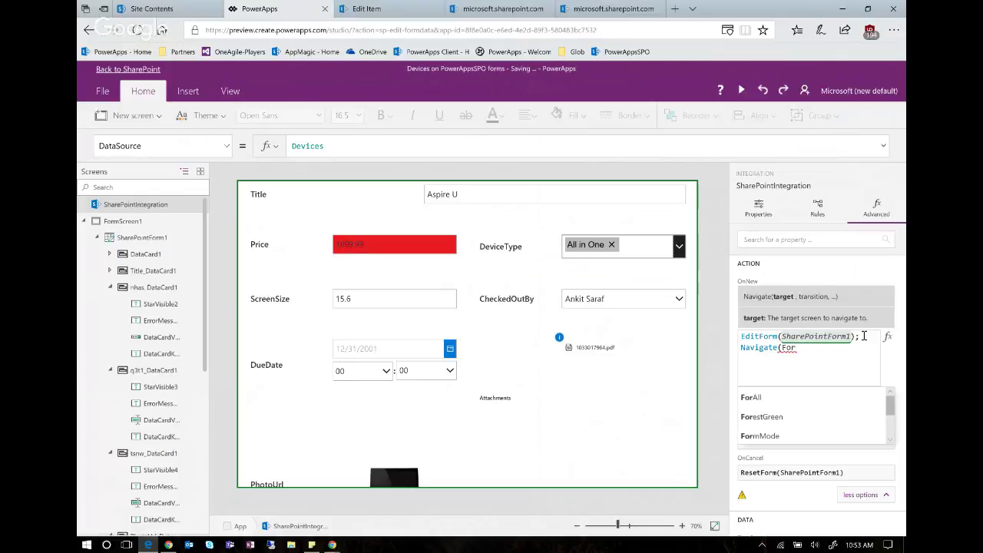
pyautogui.write('mSc')
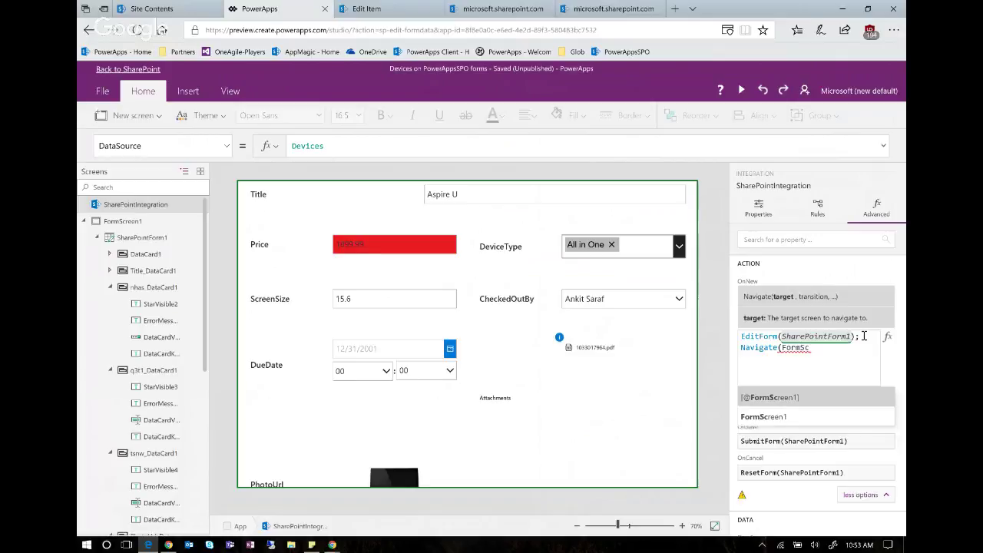
pyautogui.press('Tab')
pyautogui.write(',')
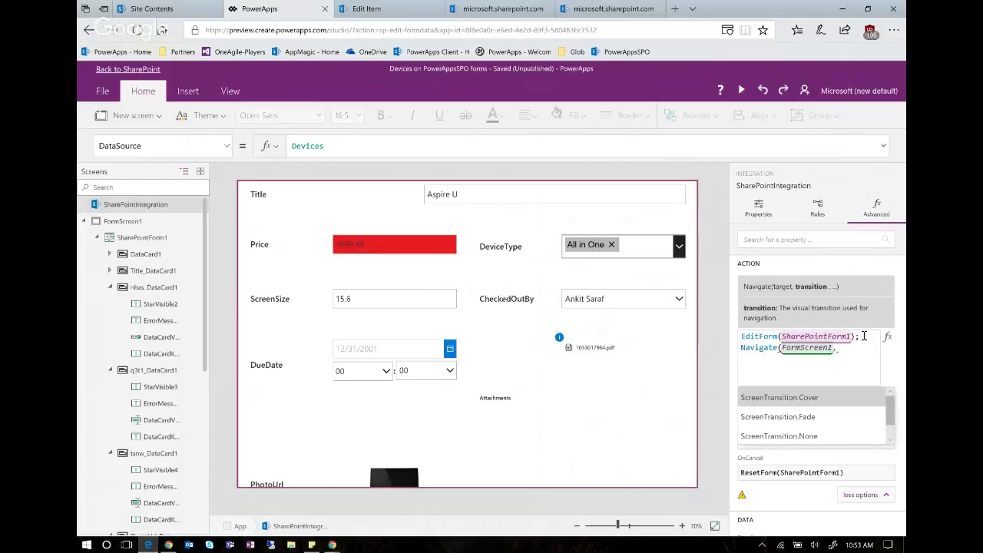
pyautogui.press('Down')
pyautogui.press('Down')
pyautogui.press('Tab')
pyautogui.write(')')
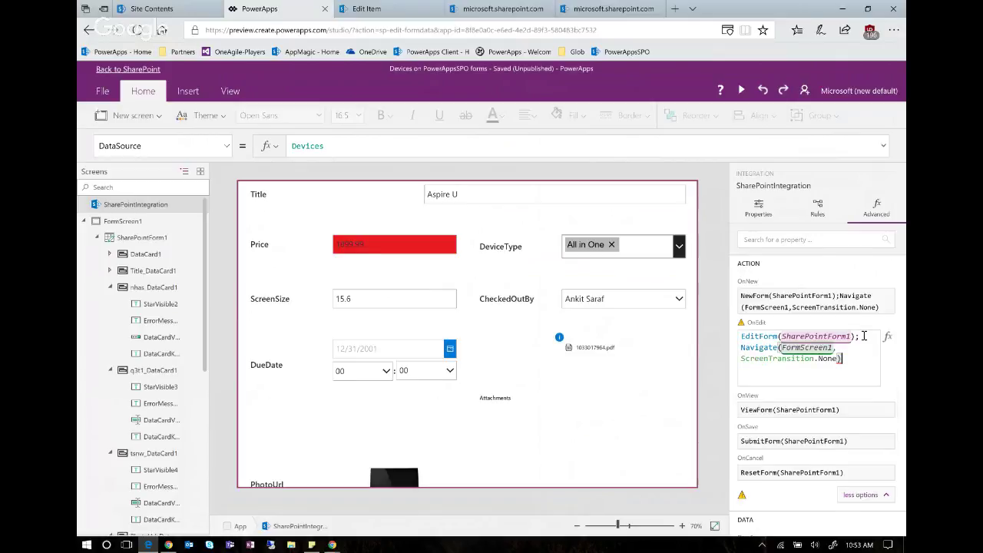
pyautogui.click(843, 412)
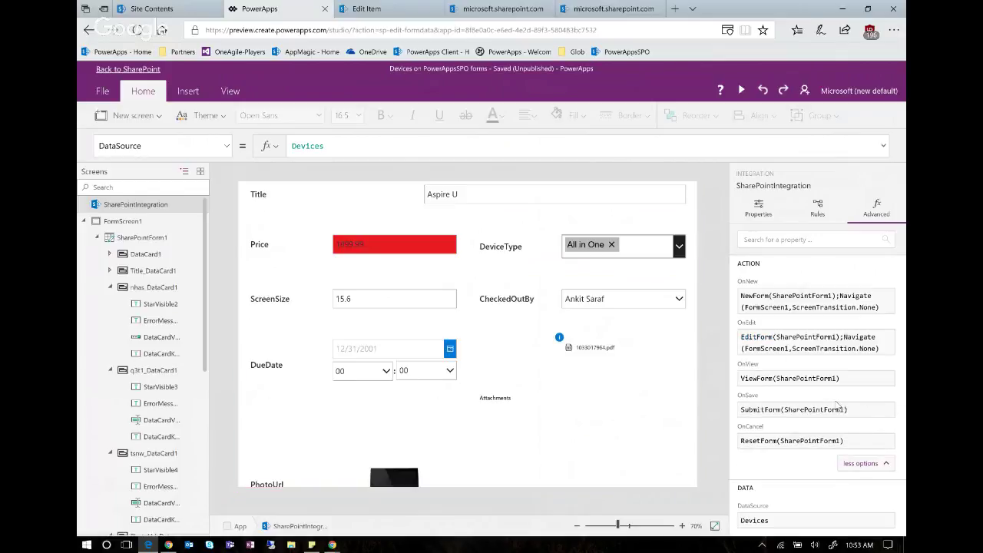
# Step: Replace SharePointForm1 with ViewForm as the form argument in SharePointIntegration's OnView formula
pyautogui.doubleClick(843, 379)
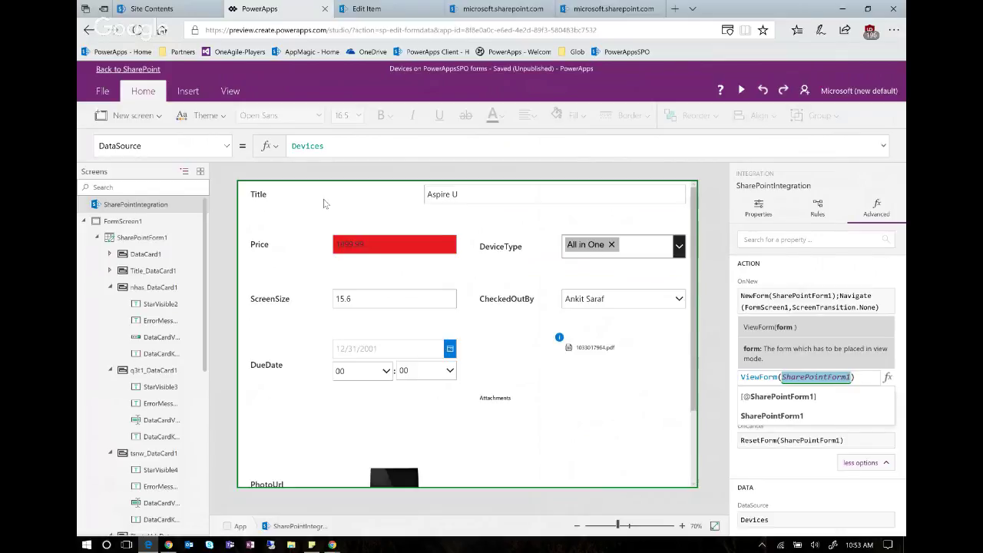
pyautogui.write('ViewForm(View')
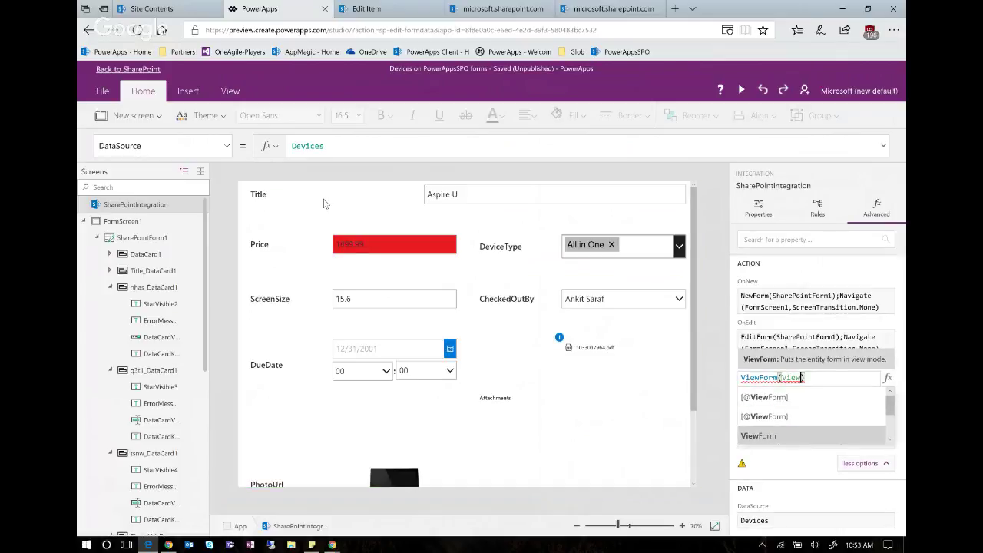
pyautogui.press('Tab')
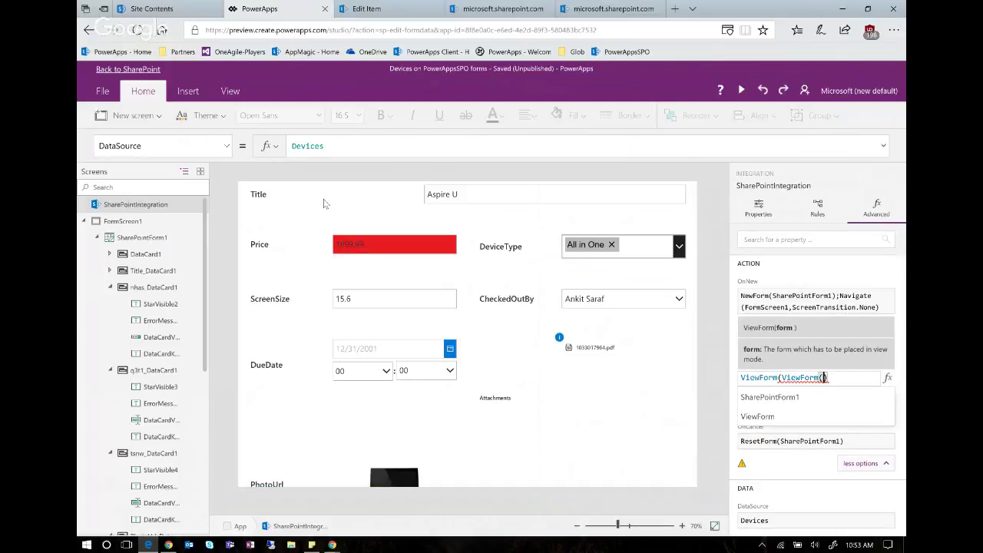
pyautogui.press('BackSpace')
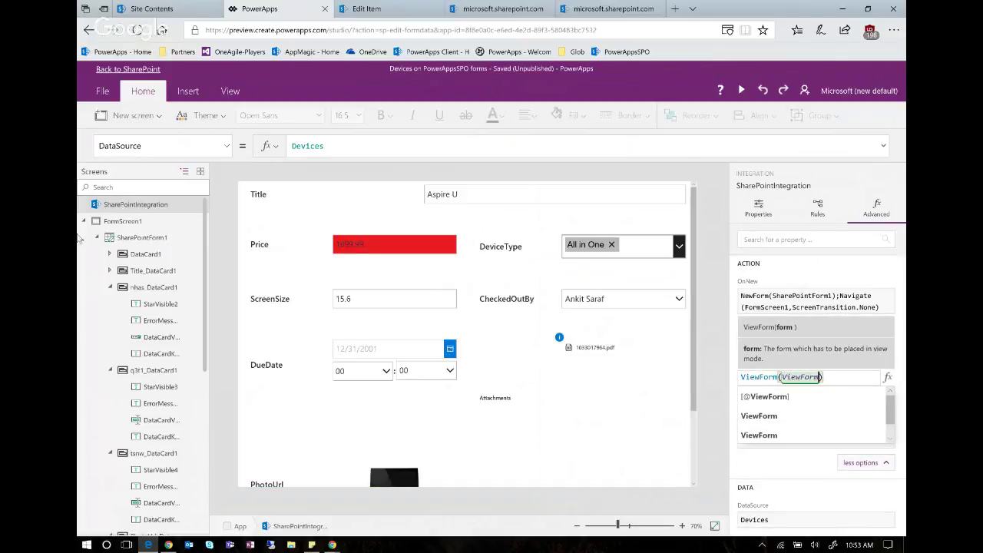
# Step: Collapse SharePointForm1 in the screens tree and rename the ViewForm control on ViewScreen as ViewItemForm
pyautogui.click(97, 238)
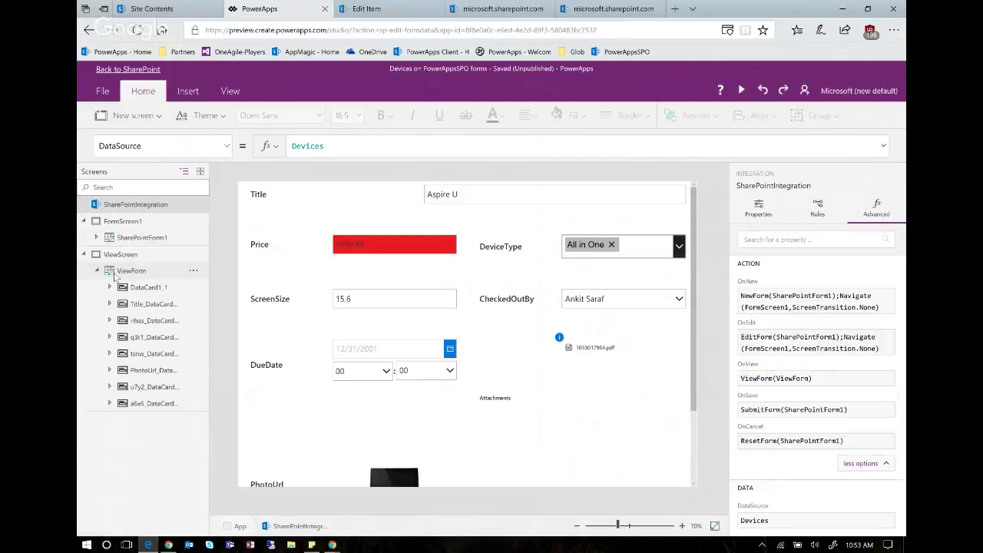
pyautogui.click(132, 272)
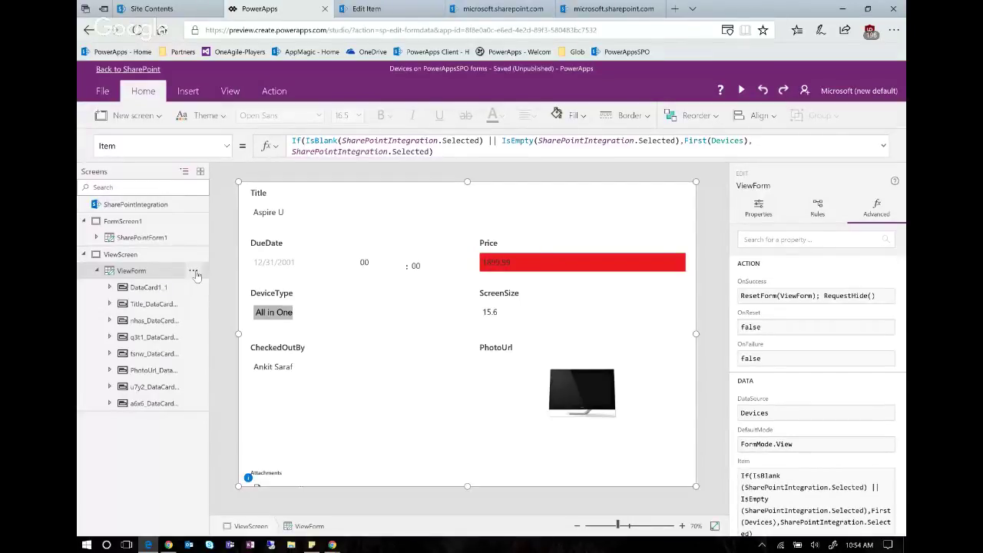
pyautogui.click(194, 271)
pyautogui.click(205, 323)
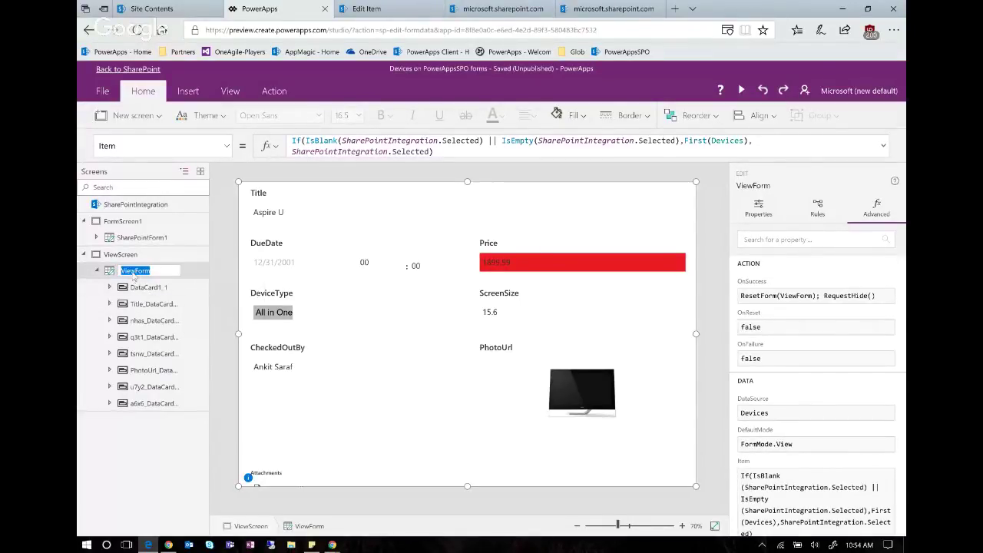
pyautogui.click(135, 272)
pyautogui.write('Item')
pyautogui.press('Escape')
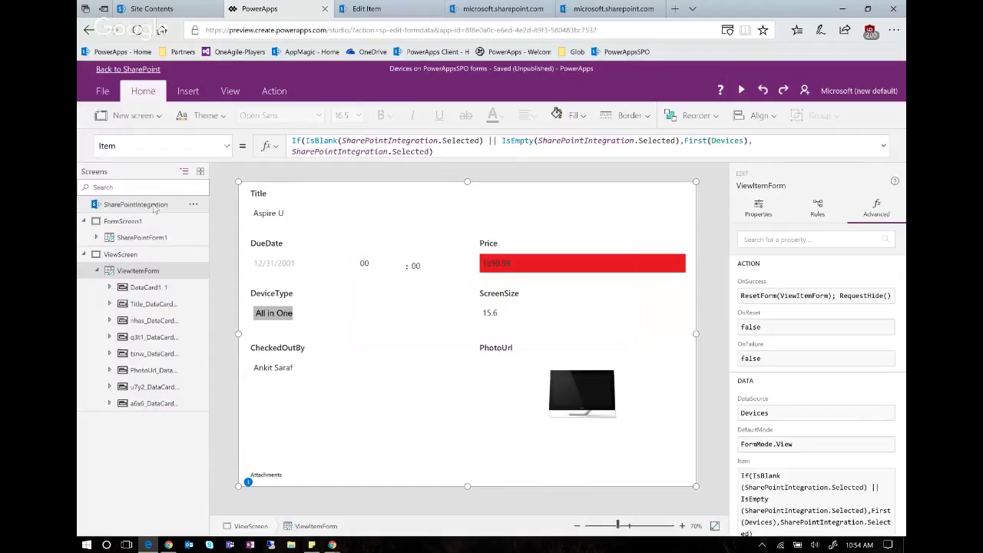
# Step: Extend SharePointIntegration's OnView formula after ViewForm(ViewItemForm) with ;Navigate(ViewScreen,ScreenTransition.None)
pyautogui.click(155, 206)
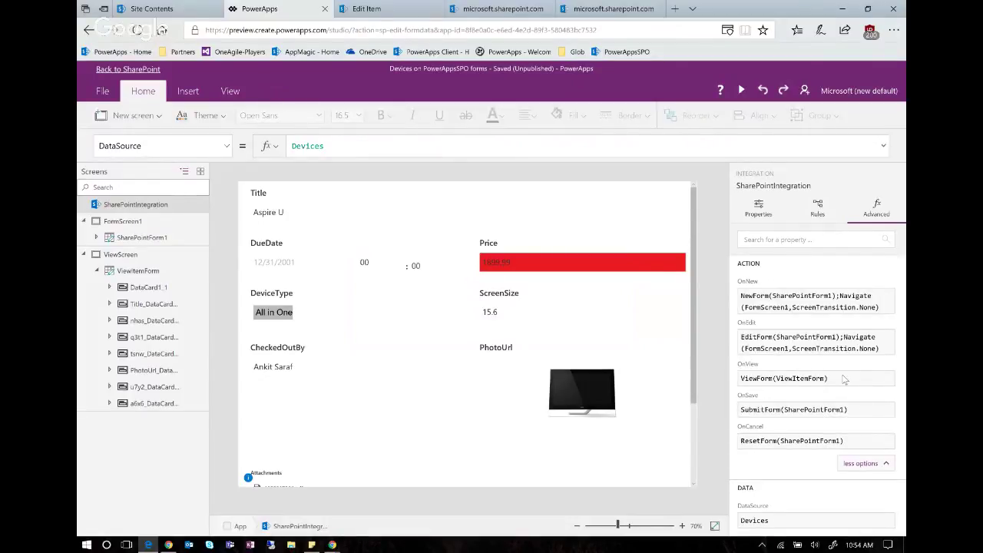
pyautogui.click(844, 378)
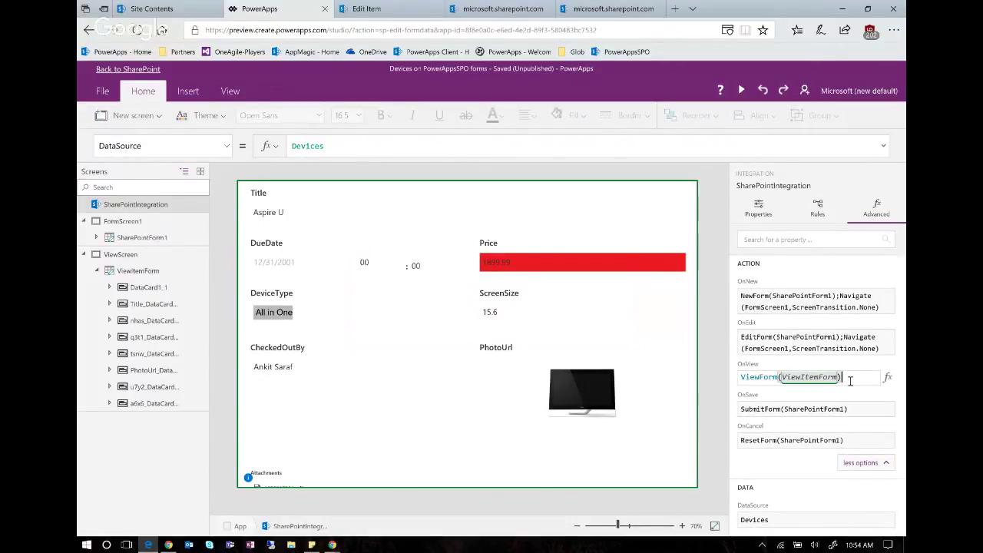
pyautogui.write(';Nav')
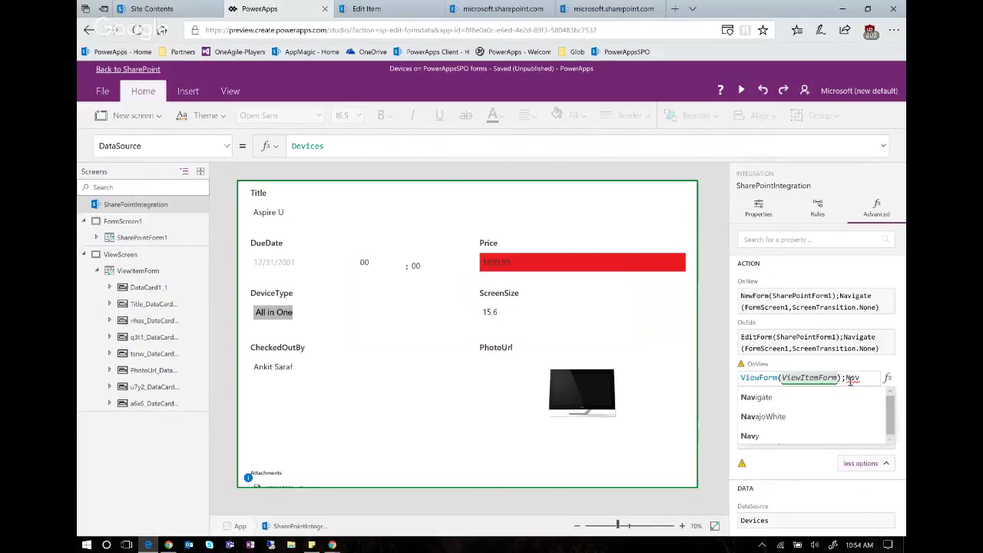
pyautogui.press('Tab')
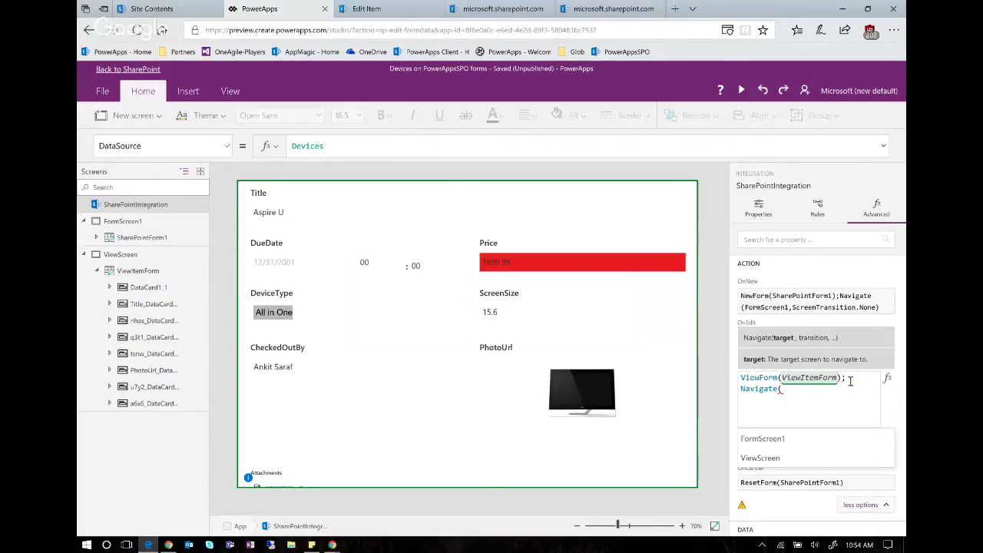
pyautogui.press('Tab')
pyautogui.write(',')
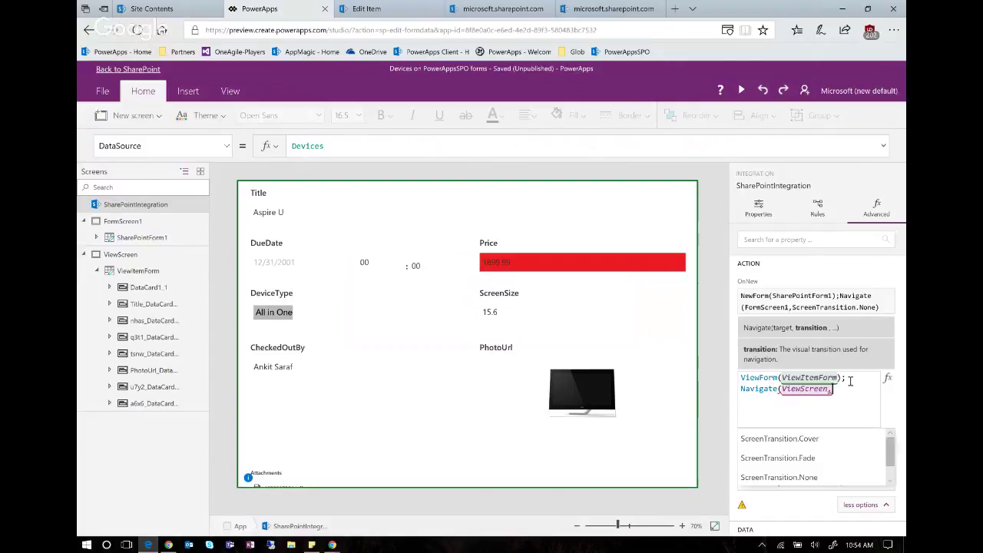
pyautogui.write('N')
pyautogui.press('Tab')
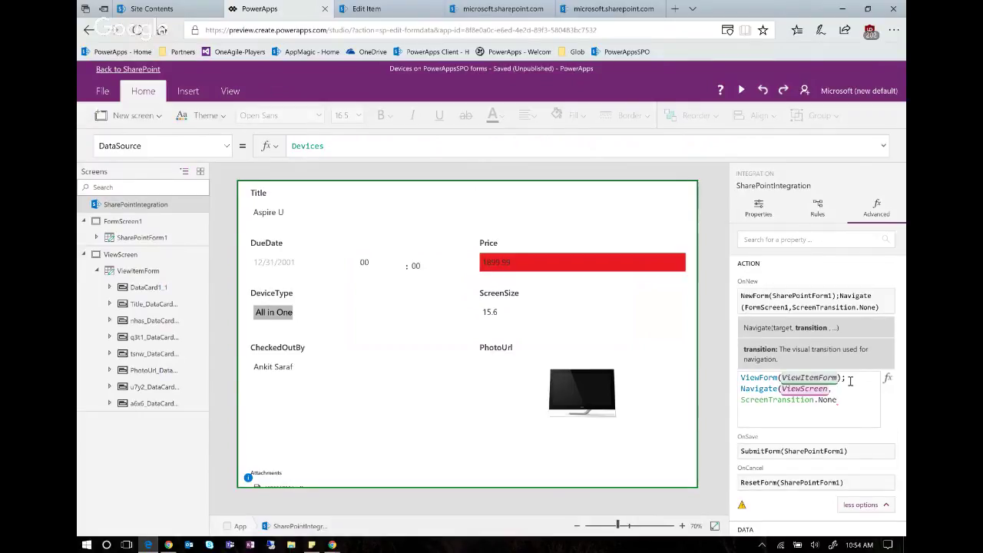
pyautogui.write(')')
pyautogui.click(506, 257)
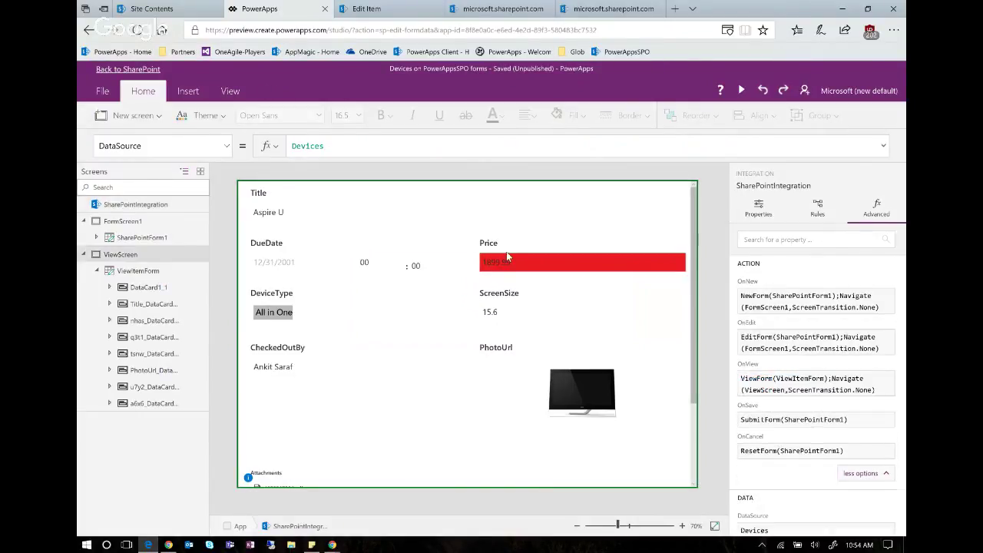
# Step: Insert a button in ViewScreen's upper-right corner, across from the Title field, and set its text to "Hide Details"
pyautogui.click(188, 90)
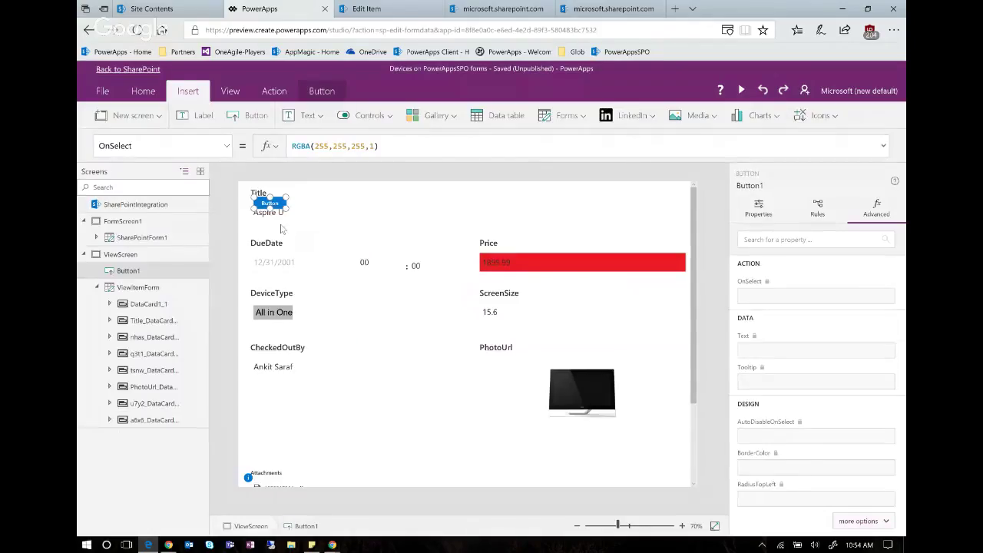
pyautogui.moveTo(285, 194); pyautogui.dragTo(659, 187)
pyautogui.doubleClick(643, 203)
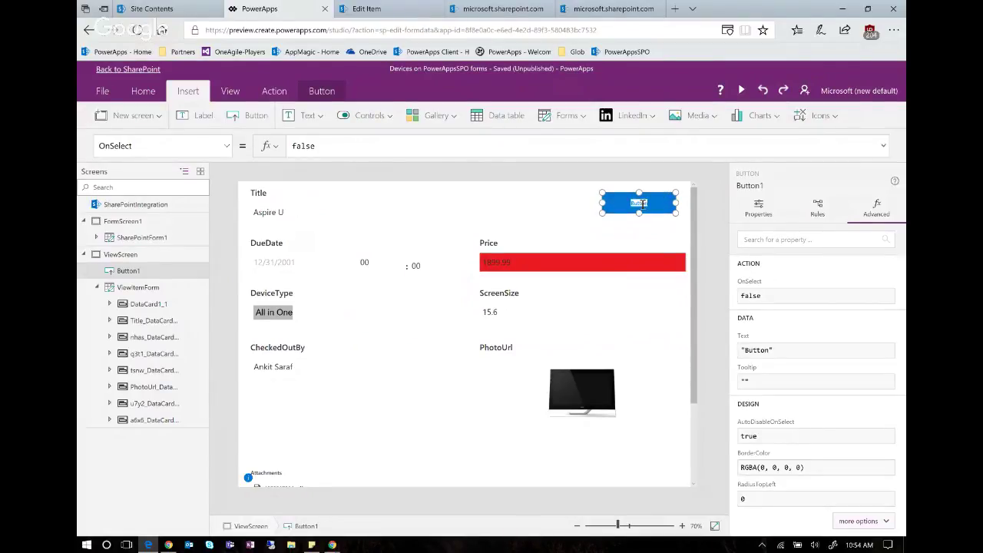
pyautogui.write('Hide Details')
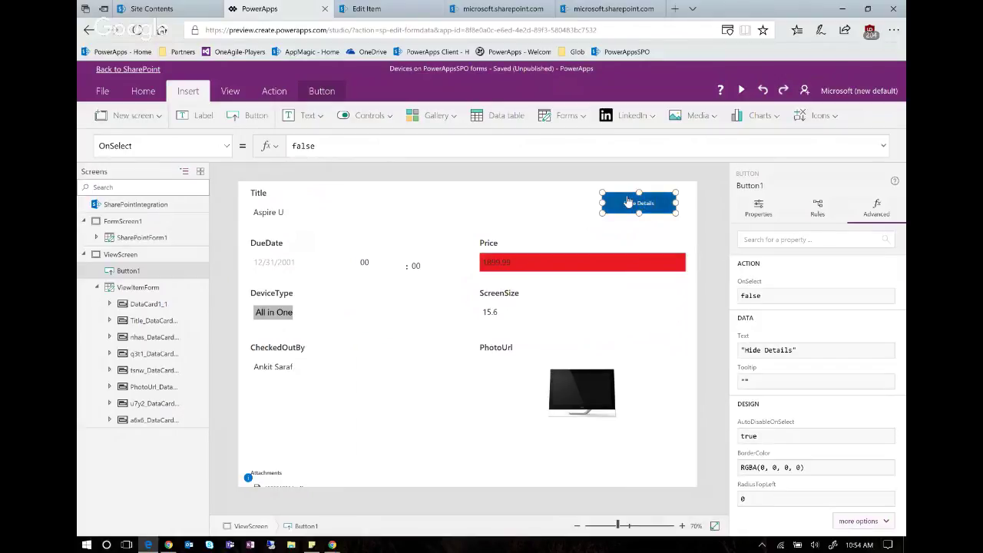
# Step: Replace the Hide Details button's OnSelect formula with RequestHide()
pyautogui.click(368, 145)
pyautogui.hotkey('ctrl', 'a')
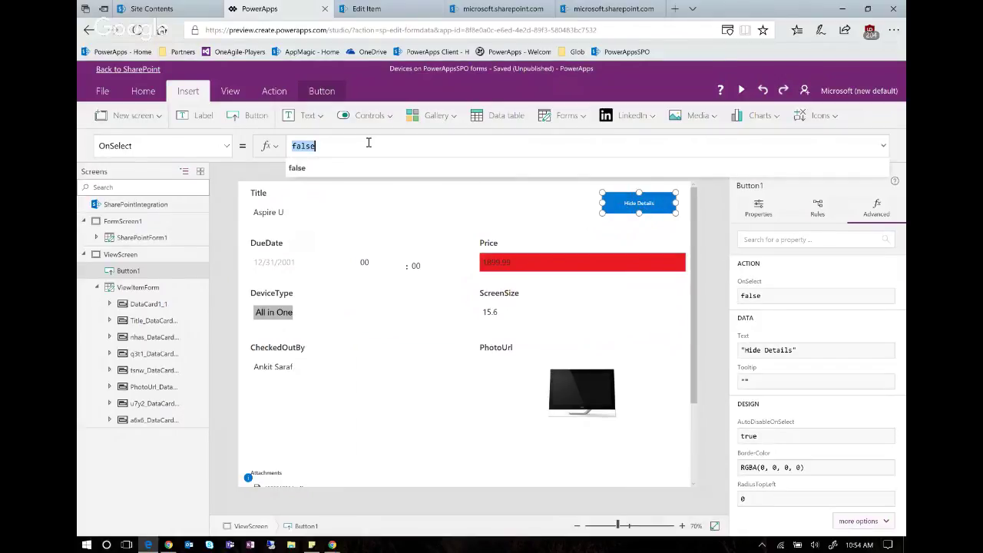
pyautogui.write('Requ')
pyautogui.press('Tab')
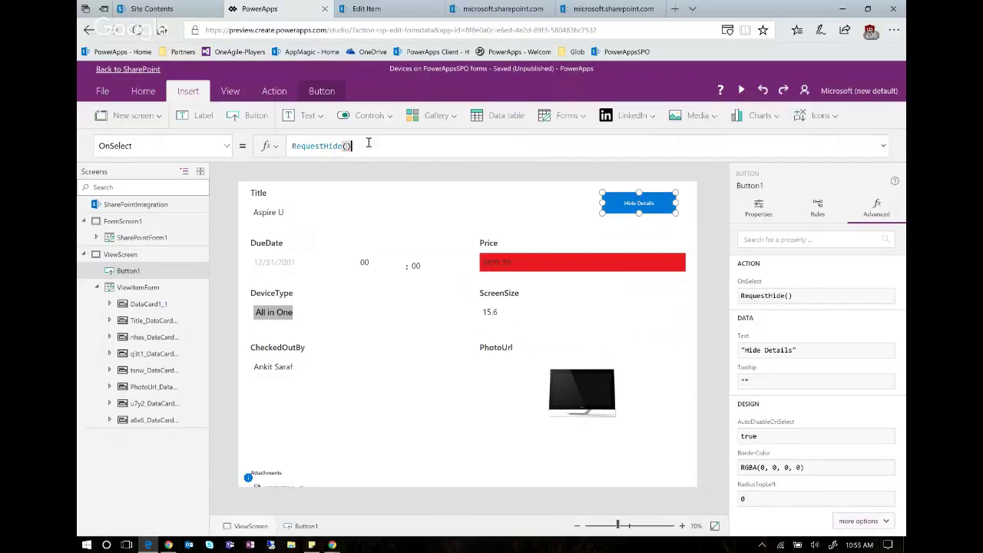
# Step: Save the customized Devices form and publish it to SharePoint, returning to the form editor
pyautogui.hotkey('ctrl', 's')
pyautogui.click(108, 91)
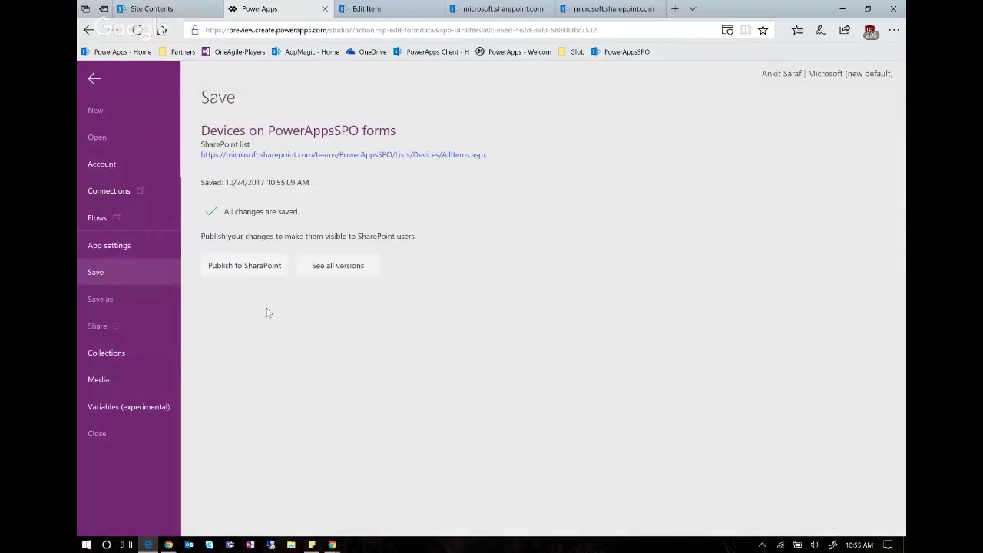
pyautogui.click(241, 266)
pyautogui.click(559, 336)
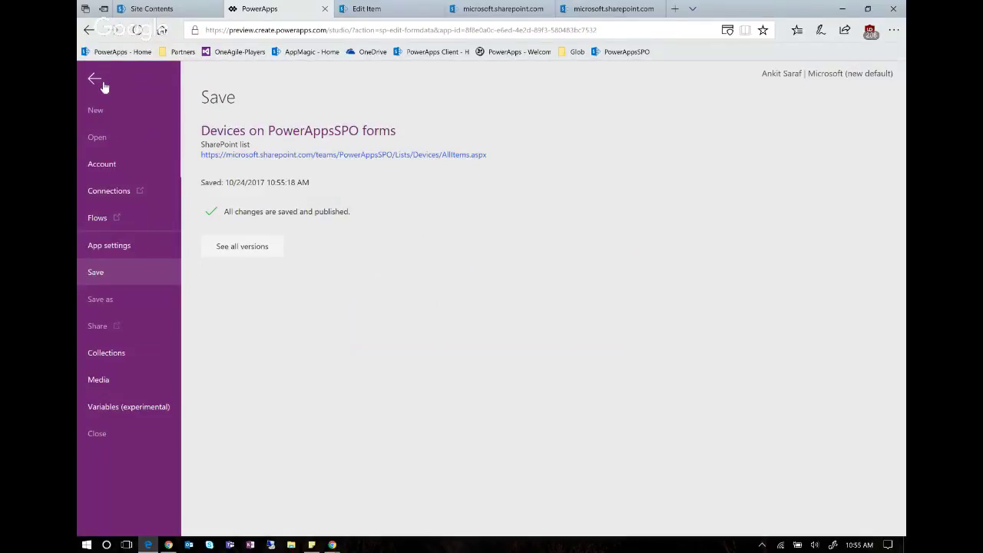
pyautogui.click(99, 79)
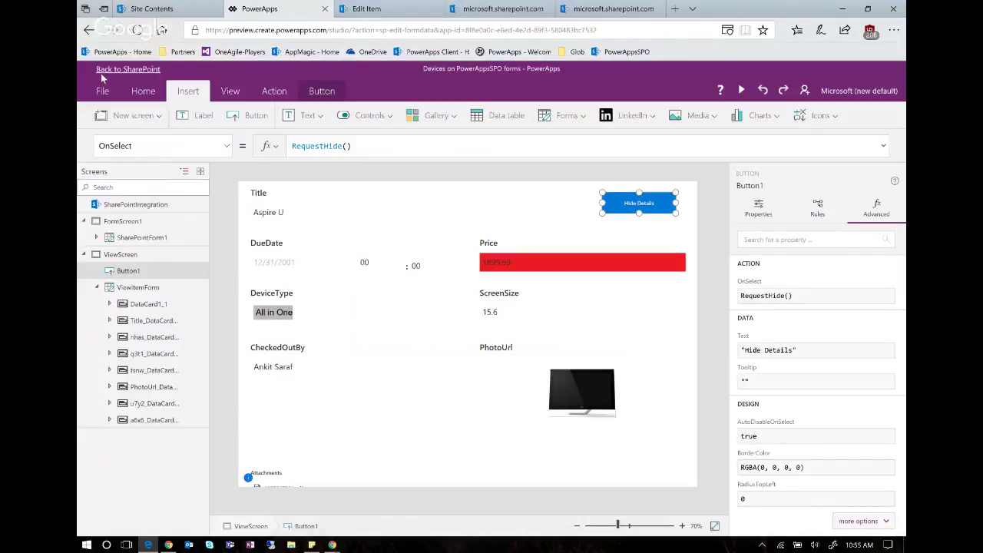
# Step: Switch to the SharePoint page with the Aspire U edit form, cancel the Acer M.pdf download, and reload the page
pyautogui.click(374, 8)
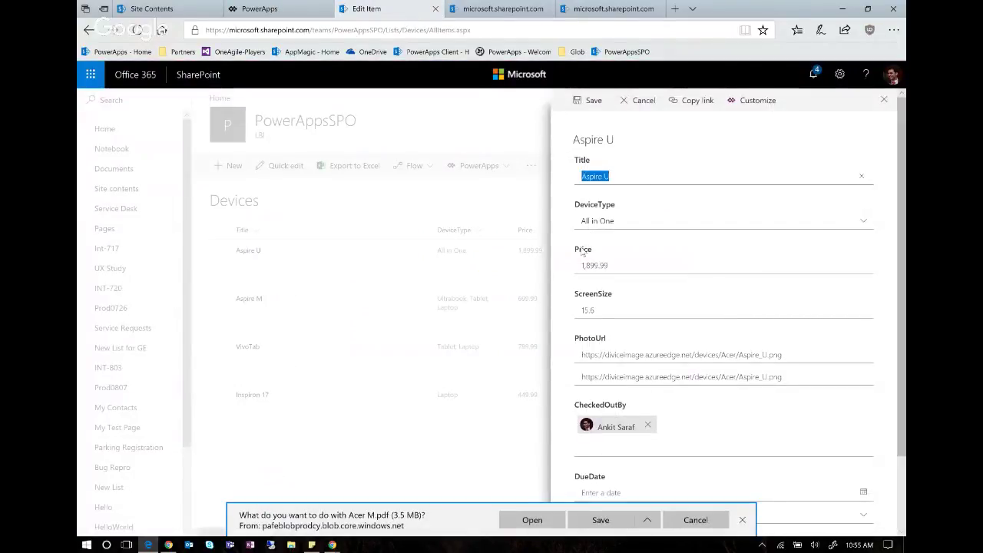
pyautogui.click(695, 520)
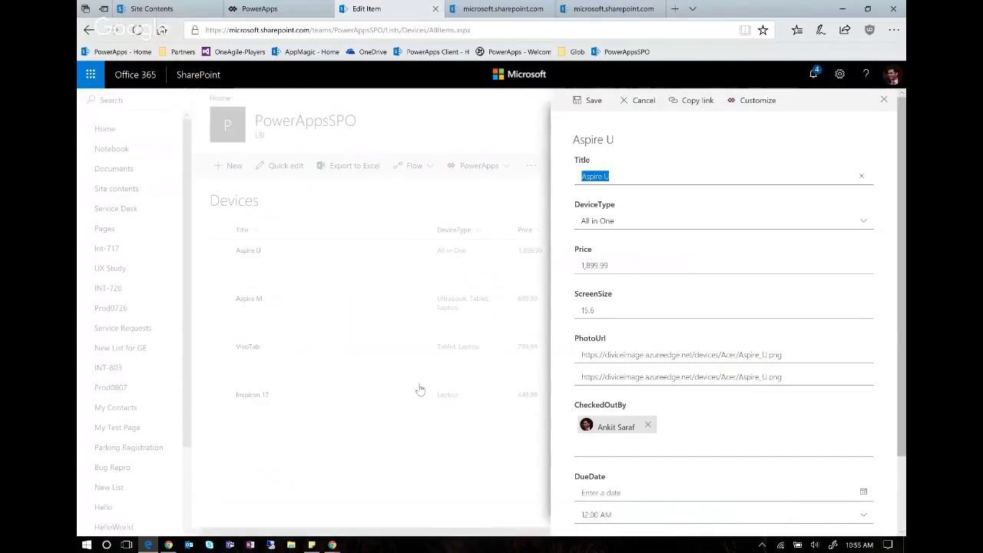
pyautogui.click(133, 32)
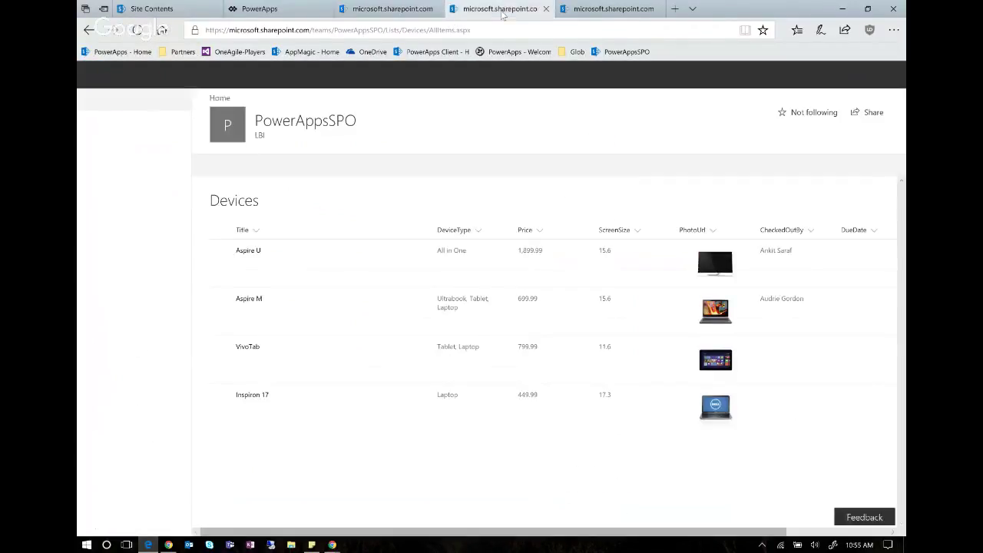
# Step: Open the Devices list's settings and check which form option its Form Settings use
pyautogui.click(839, 74)
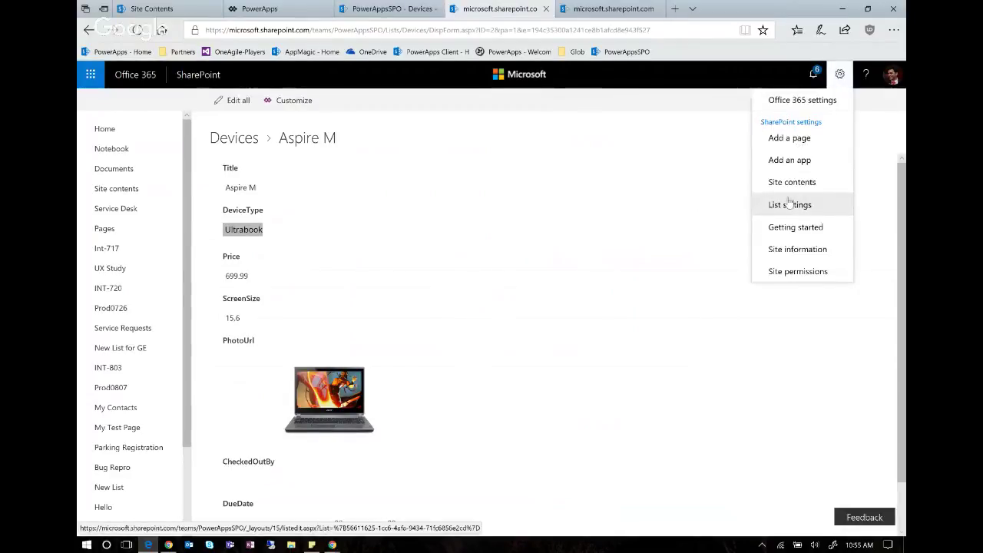
pyautogui.click(790, 204)
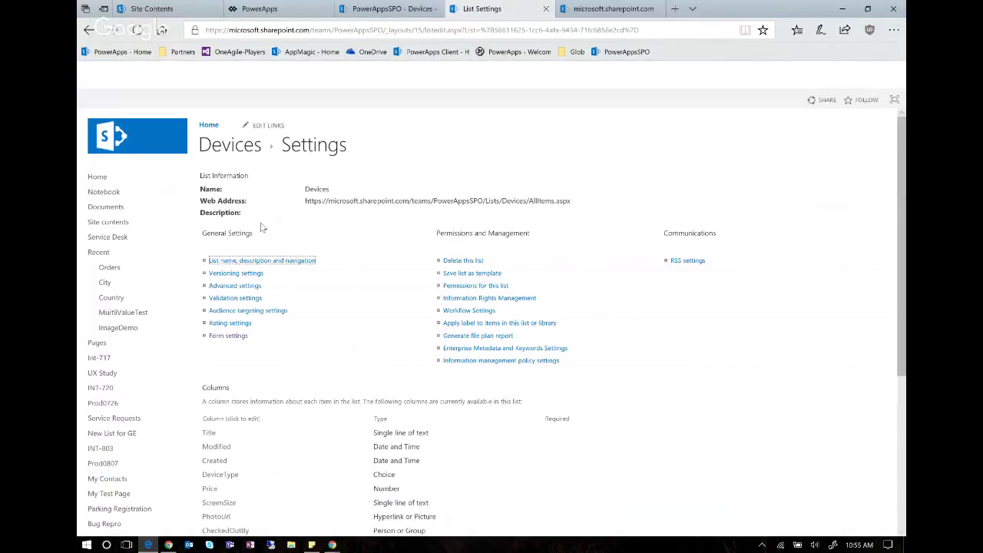
pyautogui.click(228, 335)
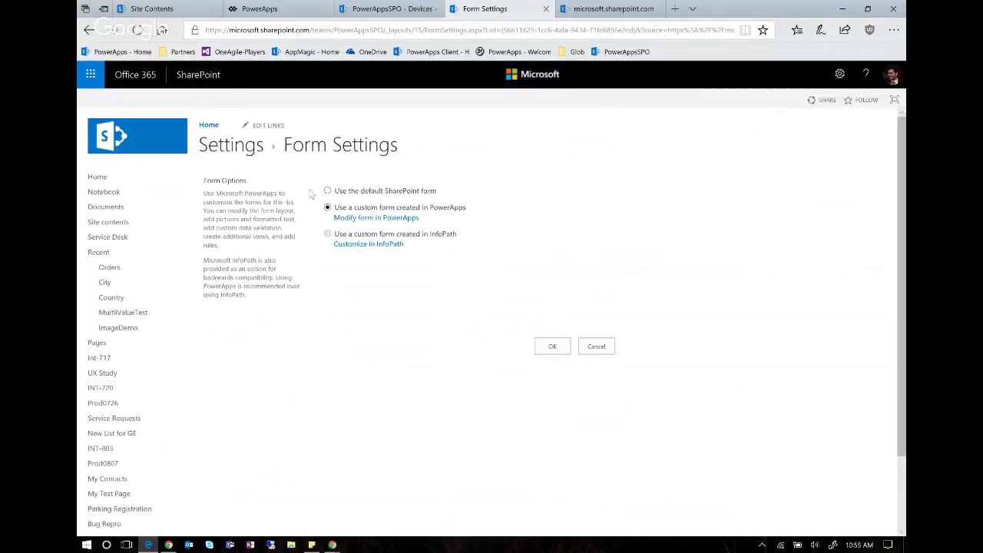
# Step: Return to the Devices list and open the Aspire U item to check its published view form
pyautogui.click(398, 7)
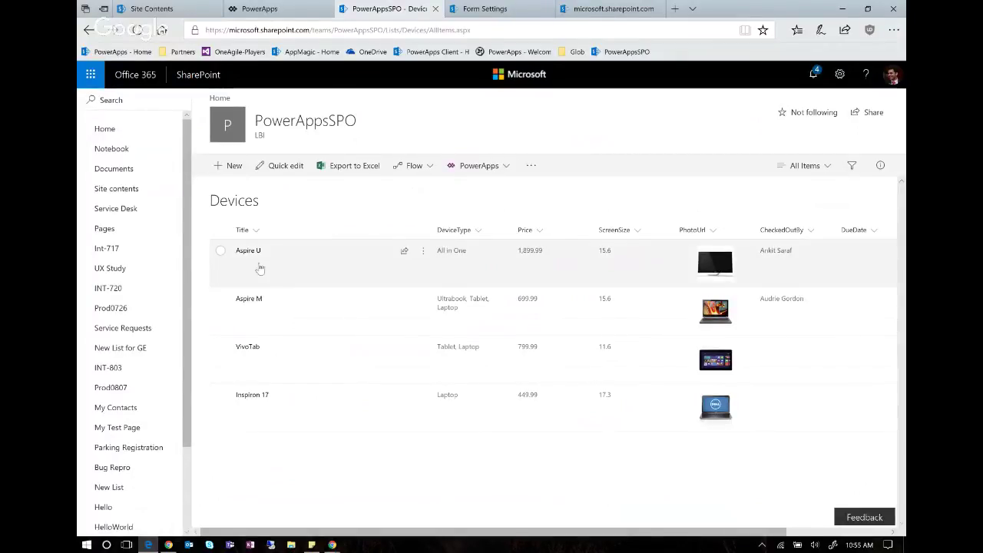
pyautogui.moveTo(247, 252); pyautogui.dragTo(242, 258)
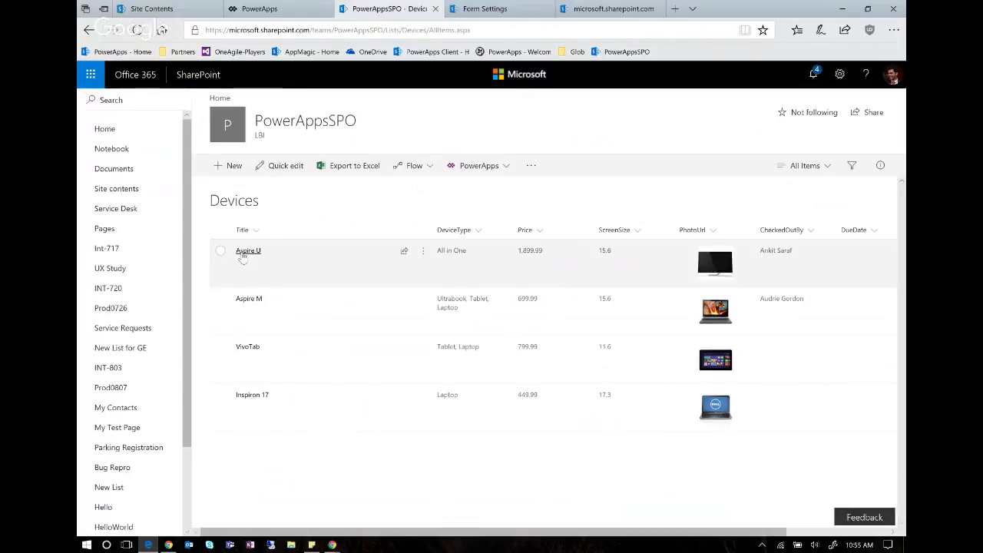
pyautogui.click(244, 252)
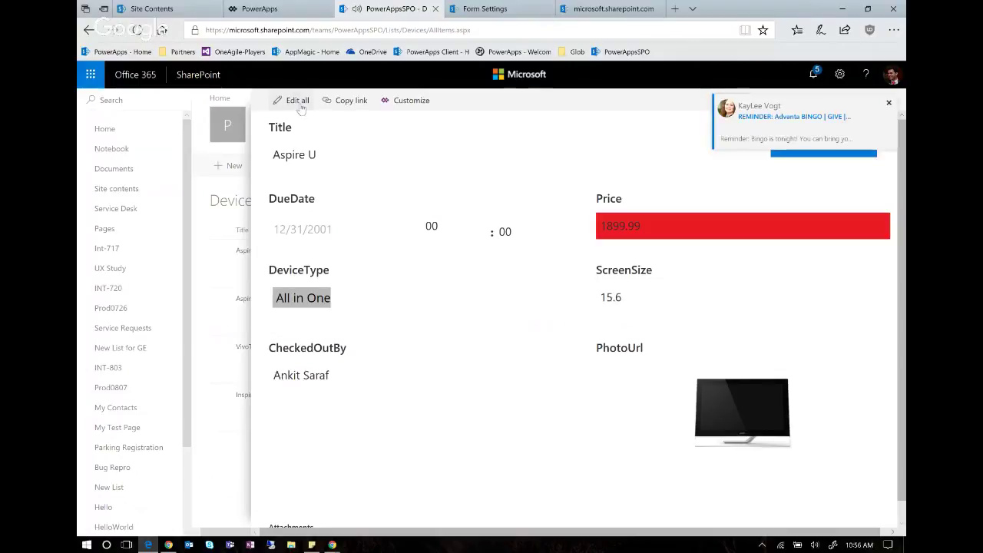
pyautogui.click(888, 110)
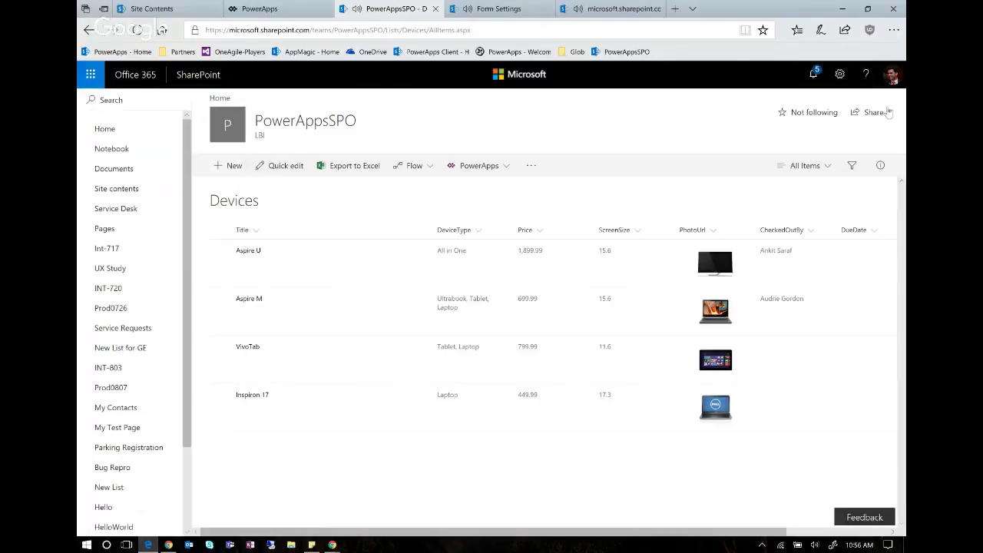
pyautogui.click(248, 250)
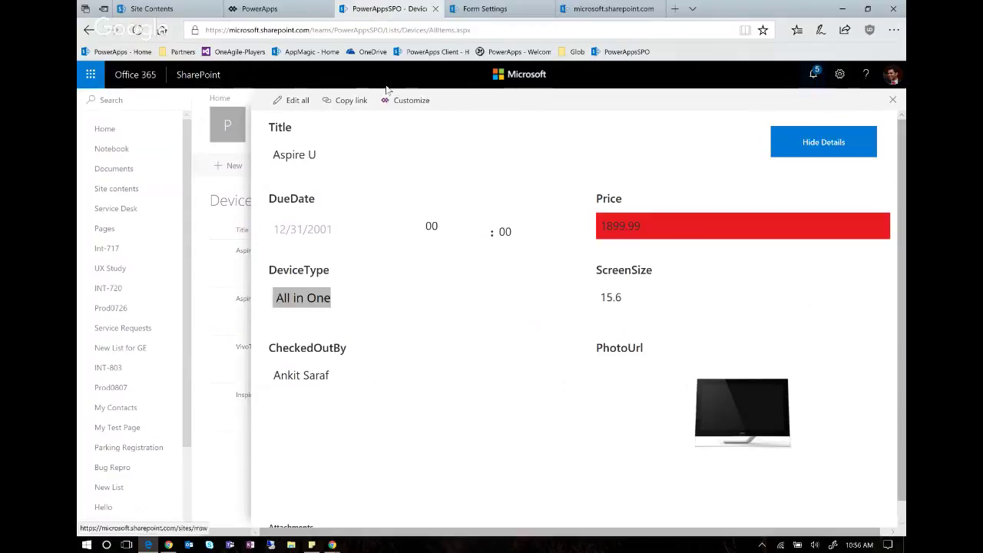
# Step: Open Aspire U's edit form for all fields, look through it, and cancel editing
pyautogui.click(292, 101)
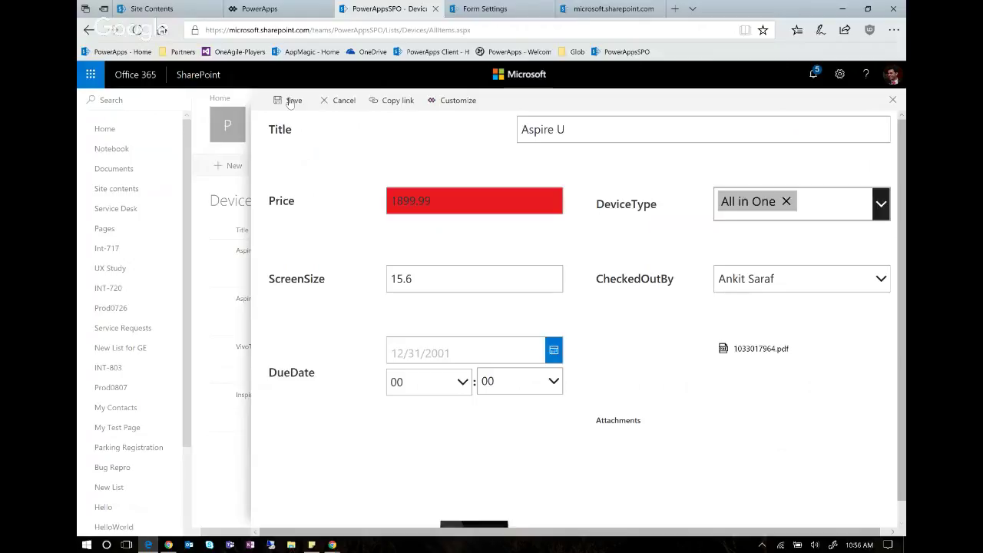
pyautogui.scroll(-2, 520, 323)
pyautogui.scroll(2, 520, 323)
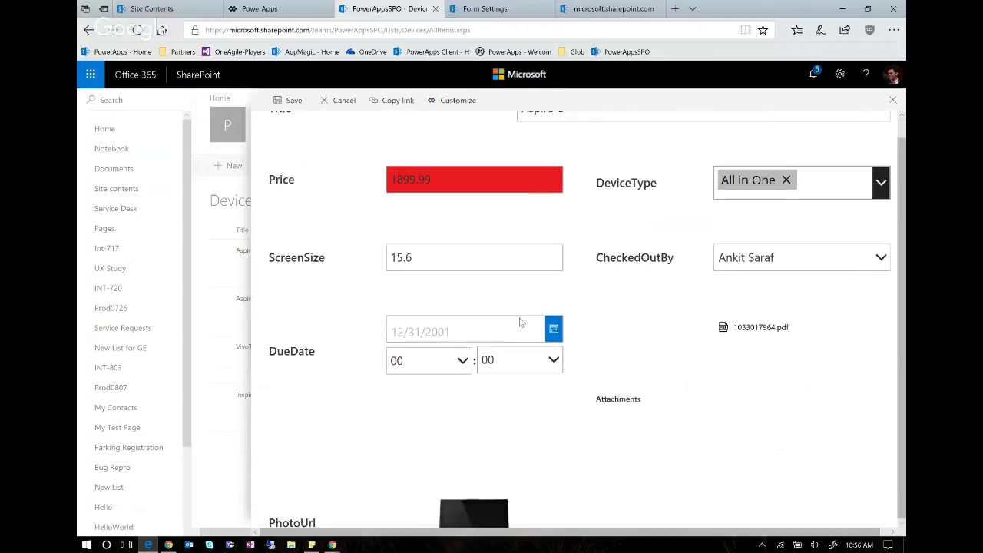
pyautogui.click(338, 100)
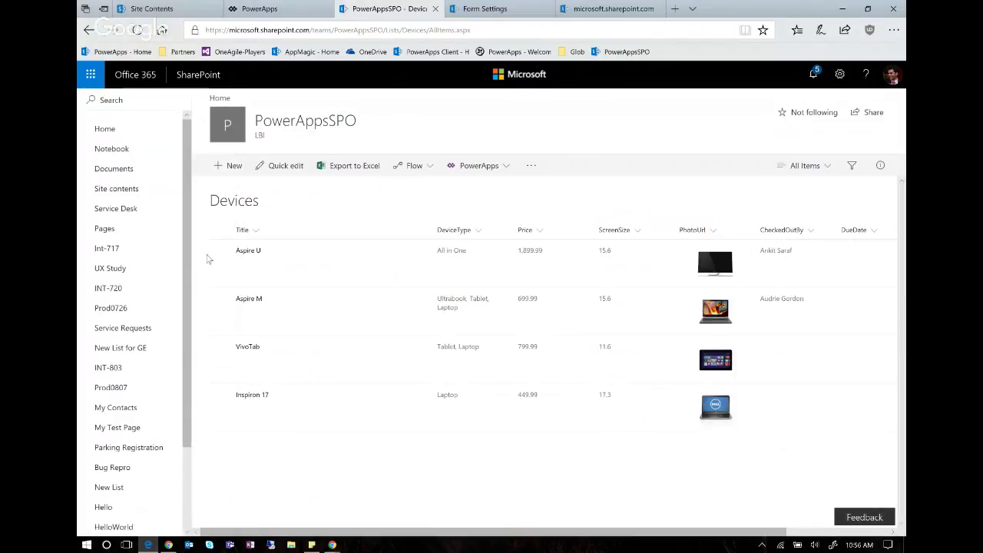
# Step: Reopen the Aspire U item's view form and test closing it with its Hide Details button
pyautogui.click(240, 258)
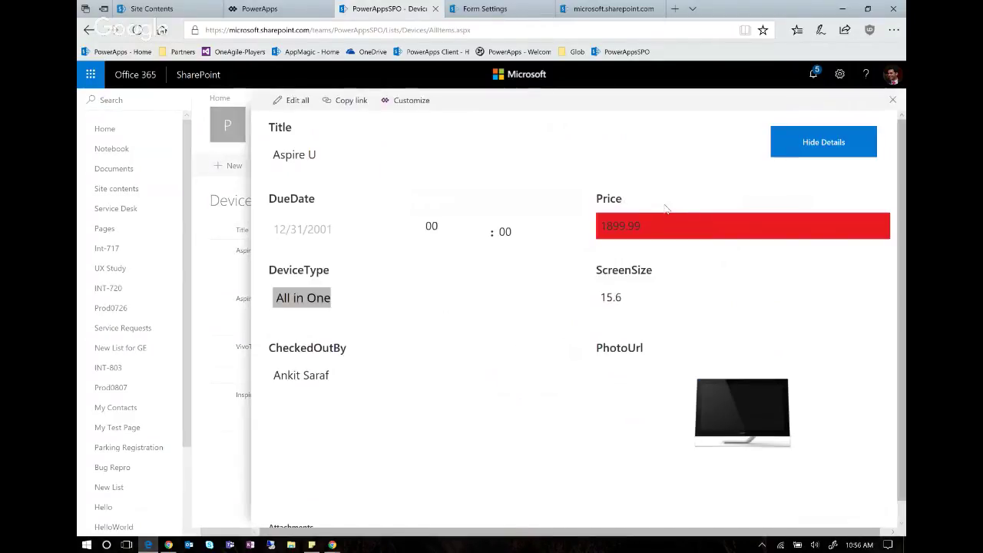
pyautogui.click(836, 143)
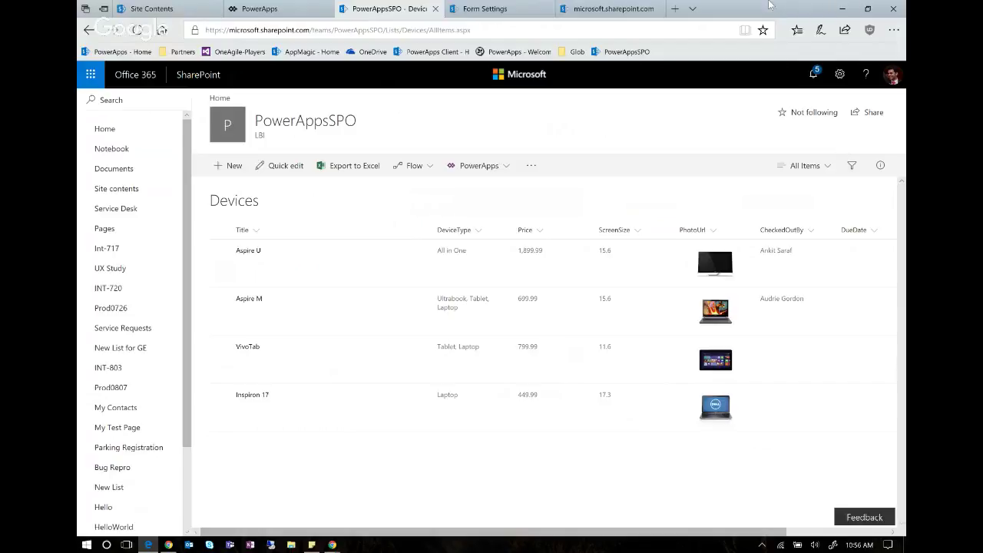
# Step: Switch back to the PowerApps form editor and review the properties of ViewItemForm and the Hide Details button
pyautogui.click(259, 8)
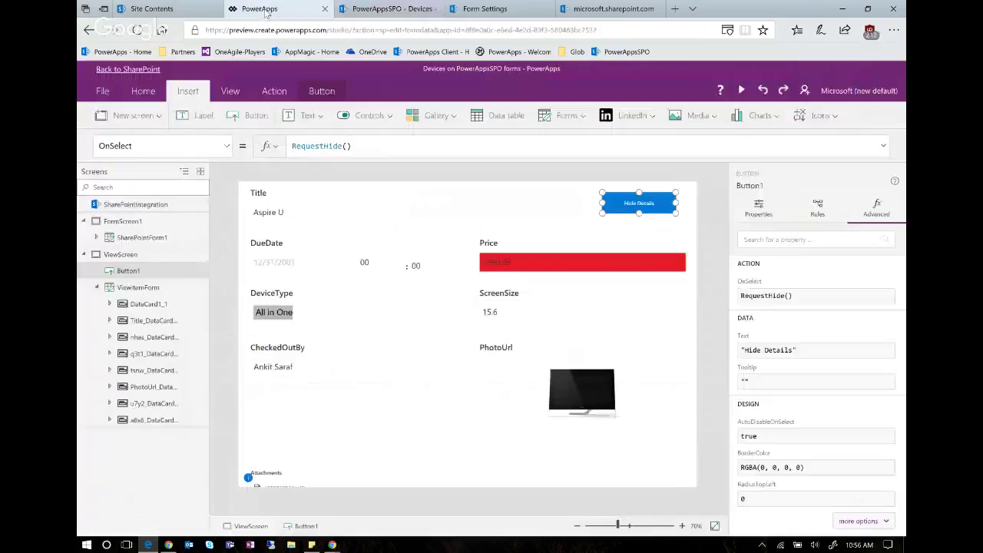
pyautogui.click(140, 286)
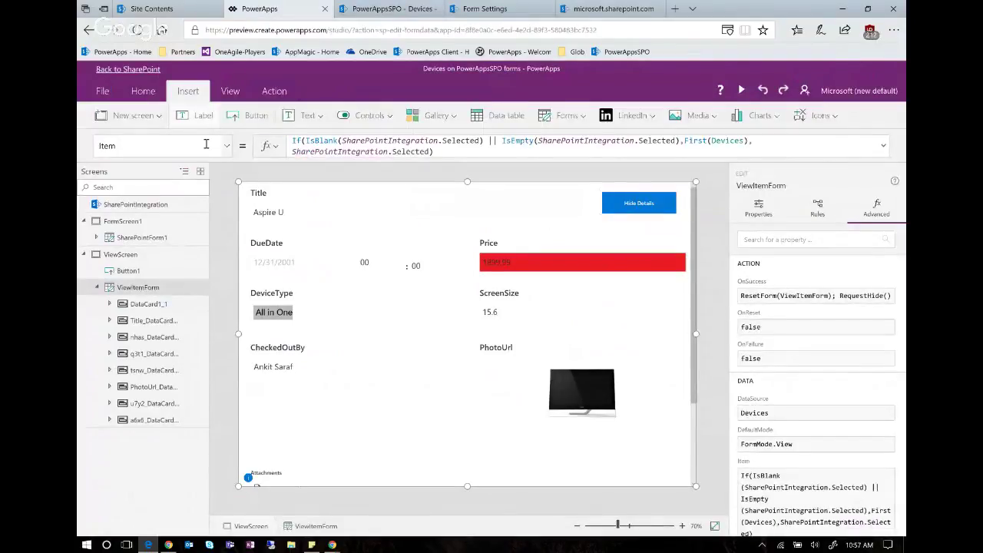
pyautogui.click(175, 145)
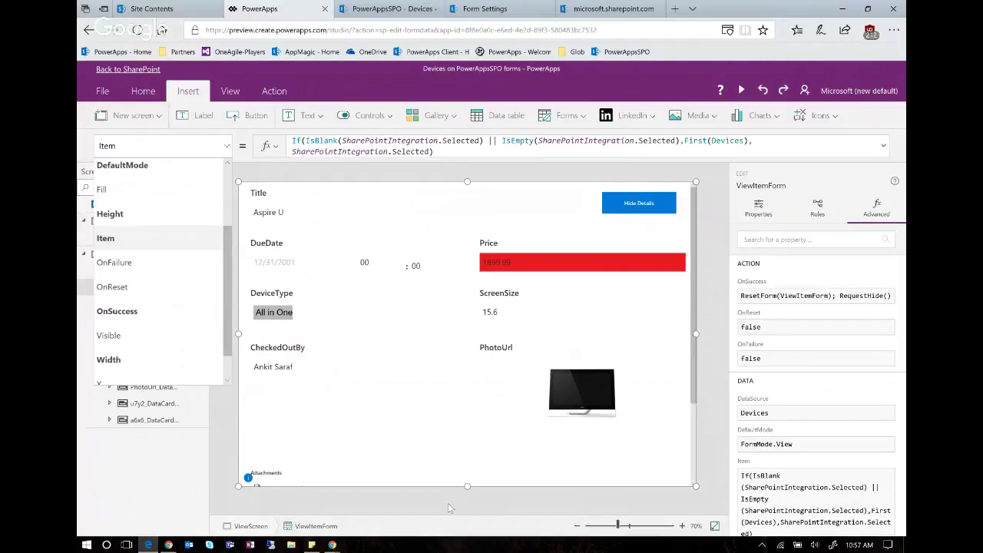
pyautogui.click(139, 189)
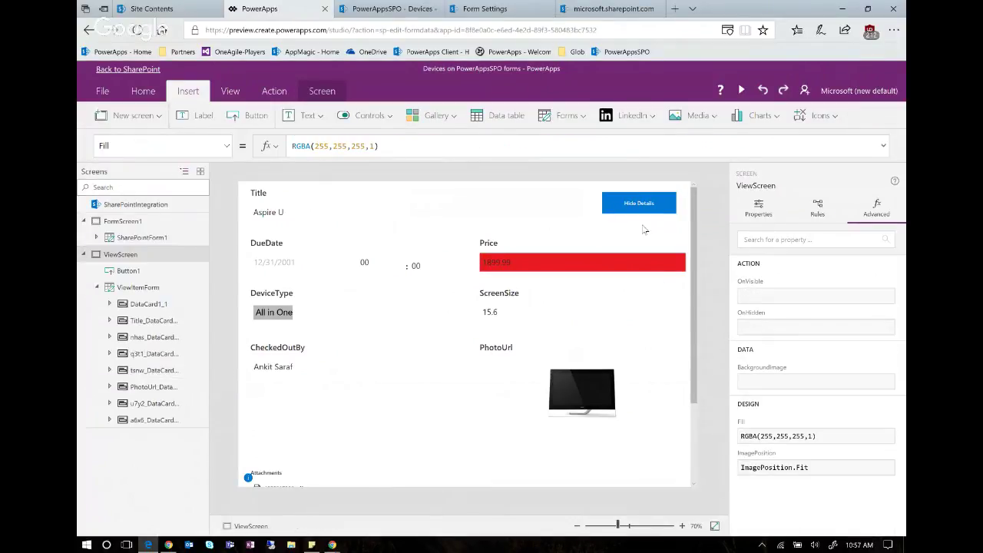
pyautogui.click(626, 202)
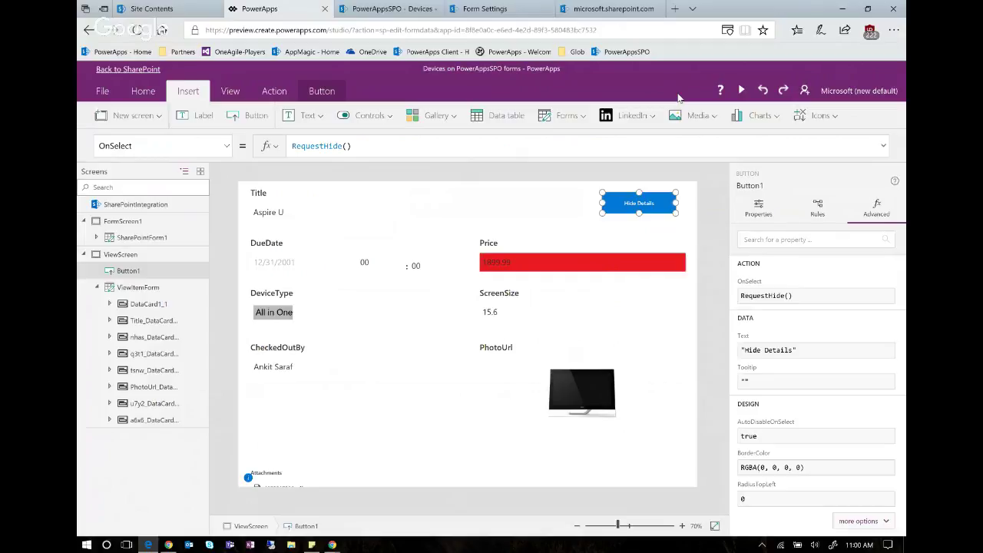
pyautogui.moveTo(332, 545)
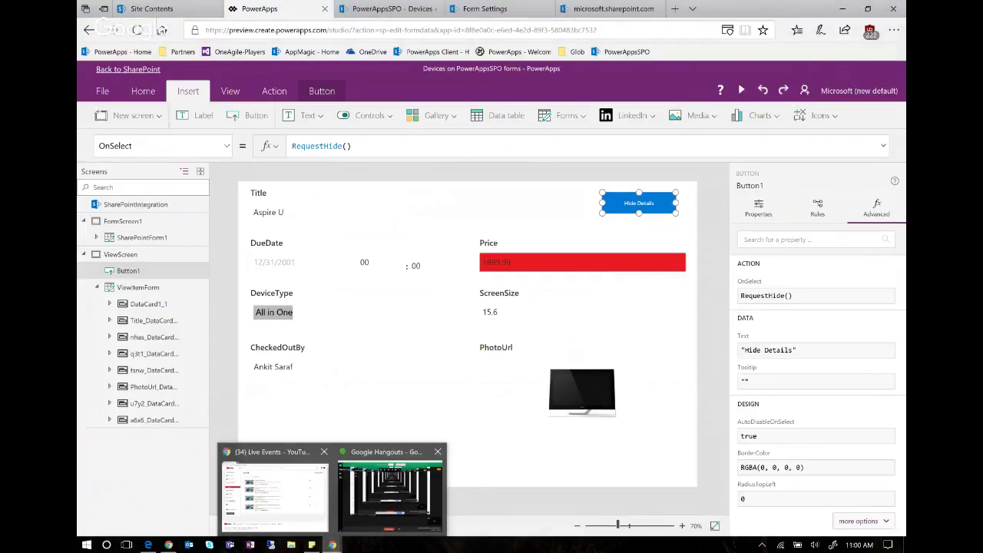
pyautogui.click(390, 488)
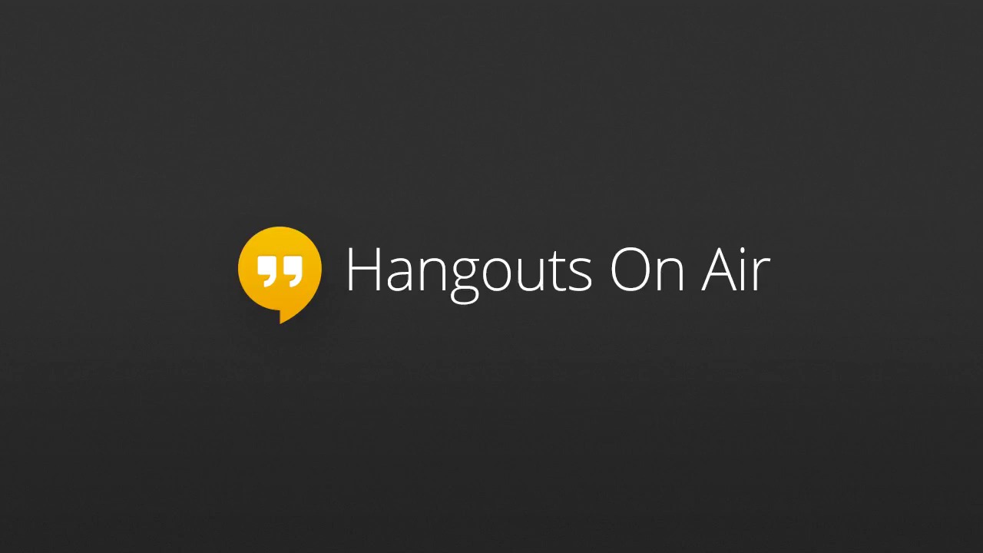